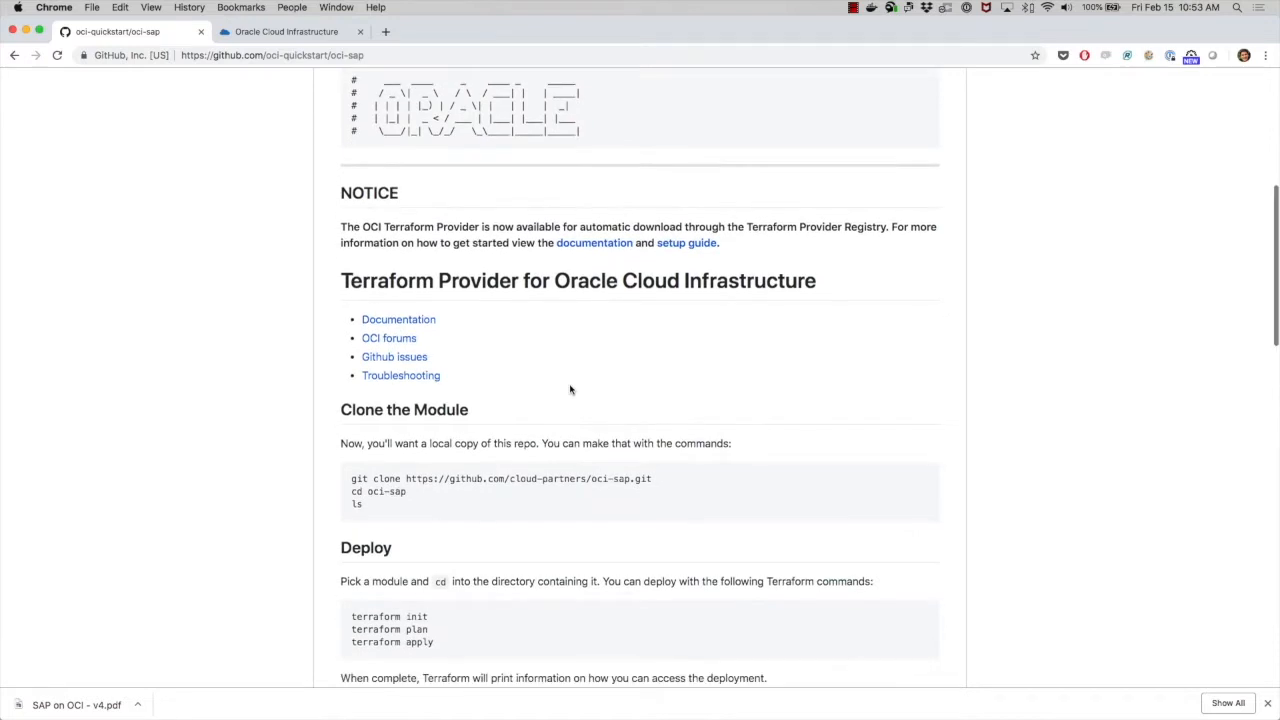
pyautogui.scroll(-5, 570, 390)
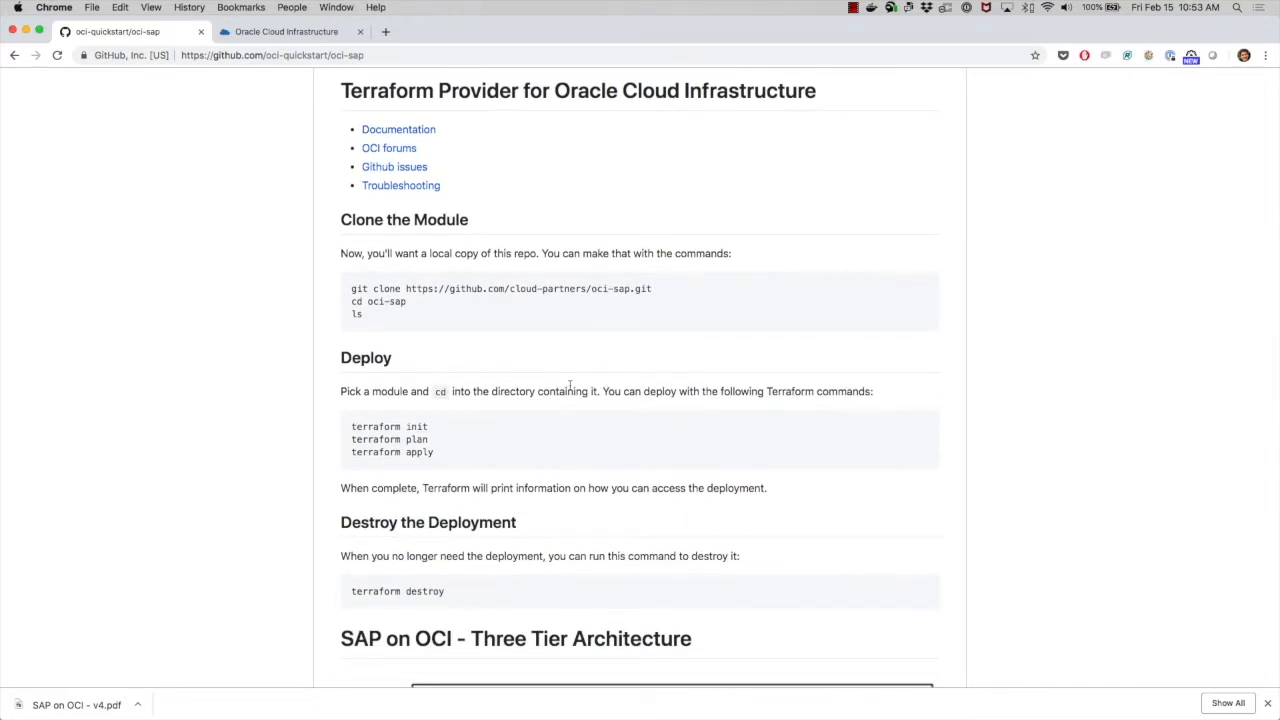
# - Copy the oci-sap repository's SSH clone URL and clone the repository with git clone in the terminal
pyautogui.scroll(10, 570, 386)
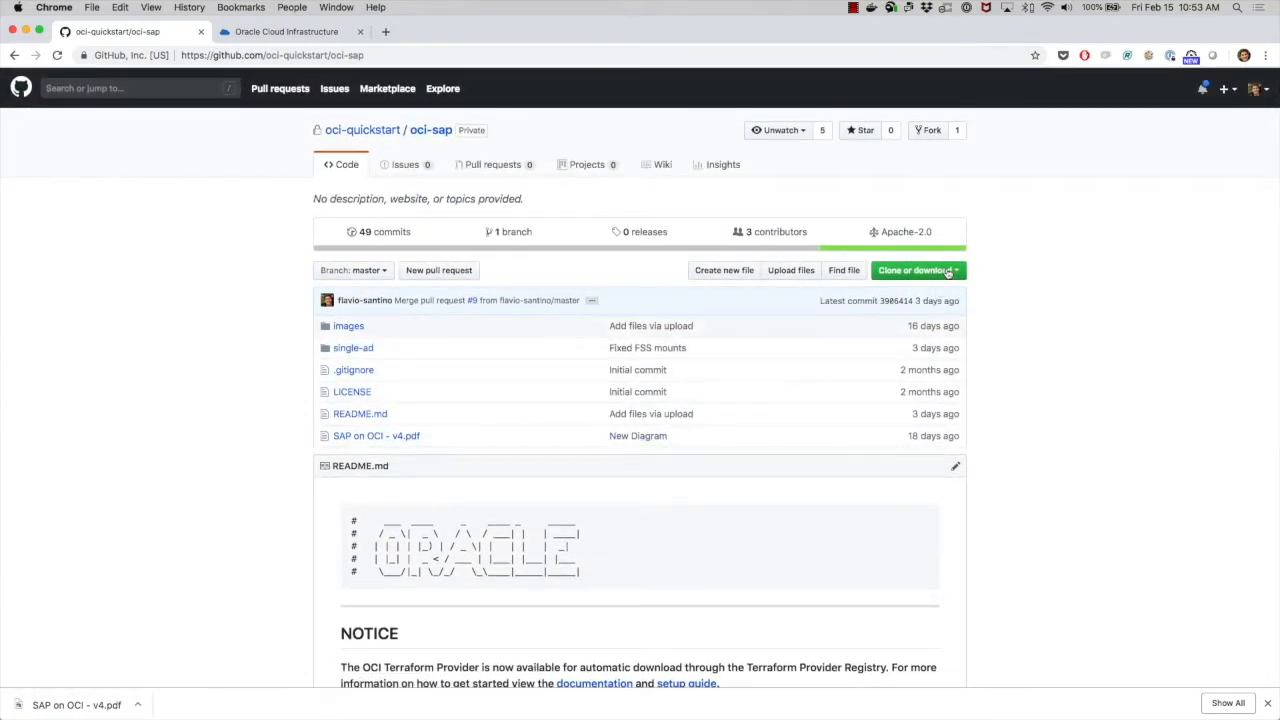
pyautogui.click(947, 272)
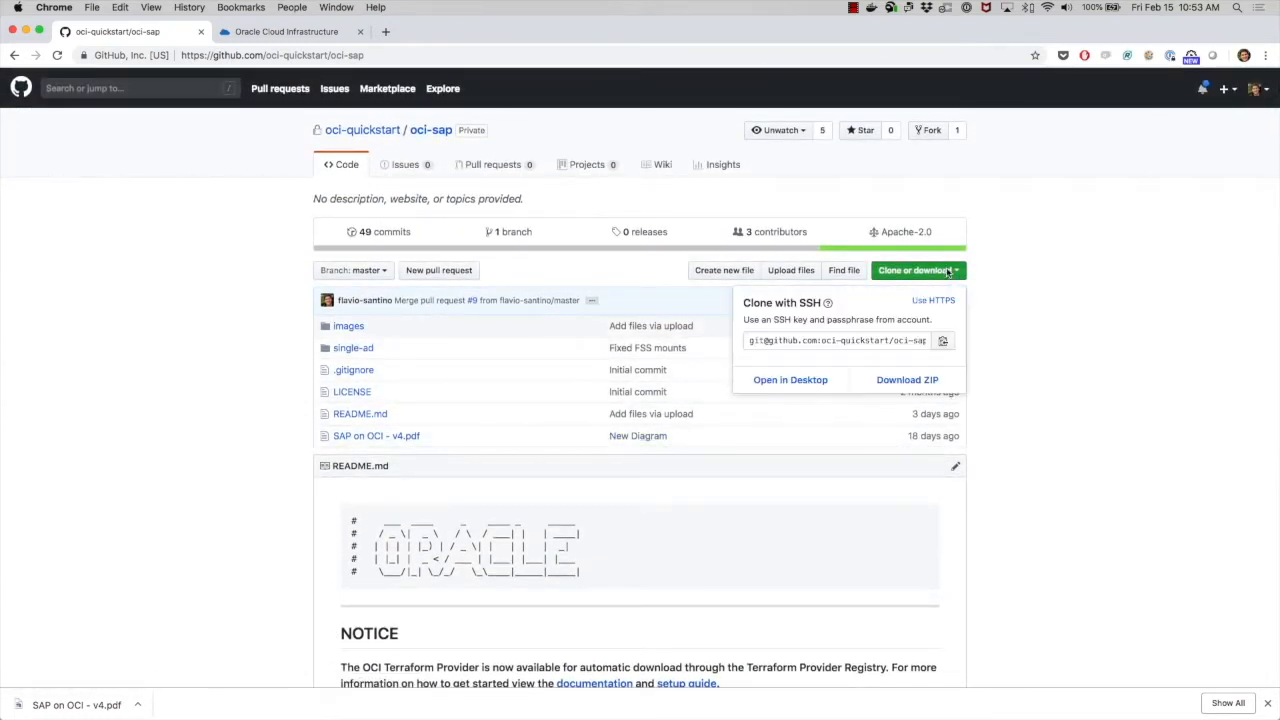
pyautogui.click(944, 342)
pyautogui.press('super+Tab')
pyautogui.write('git clone')
pyautogui.press('super+v')
pyautogui.press('Return')
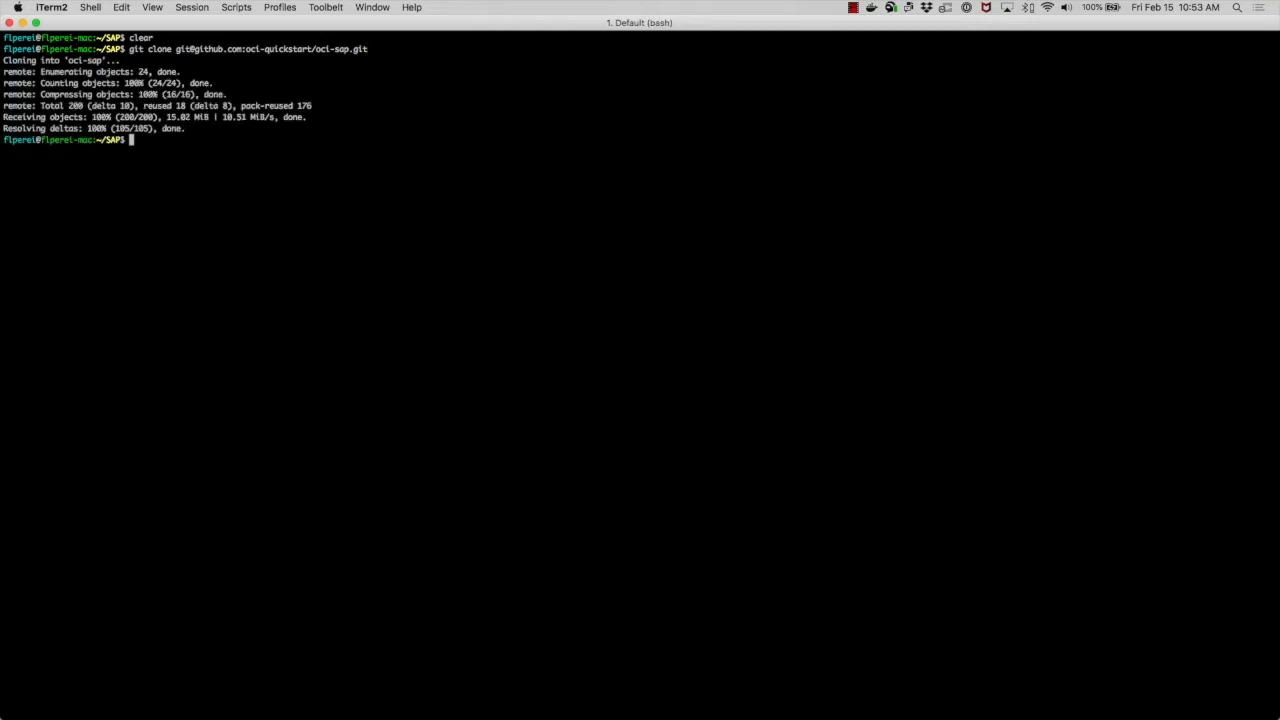
# - Change into the oci-sap directory and list its contents
pyautogui.write('cd oc')
pyautogui.press('Tab')
pyautogui.press('Return')
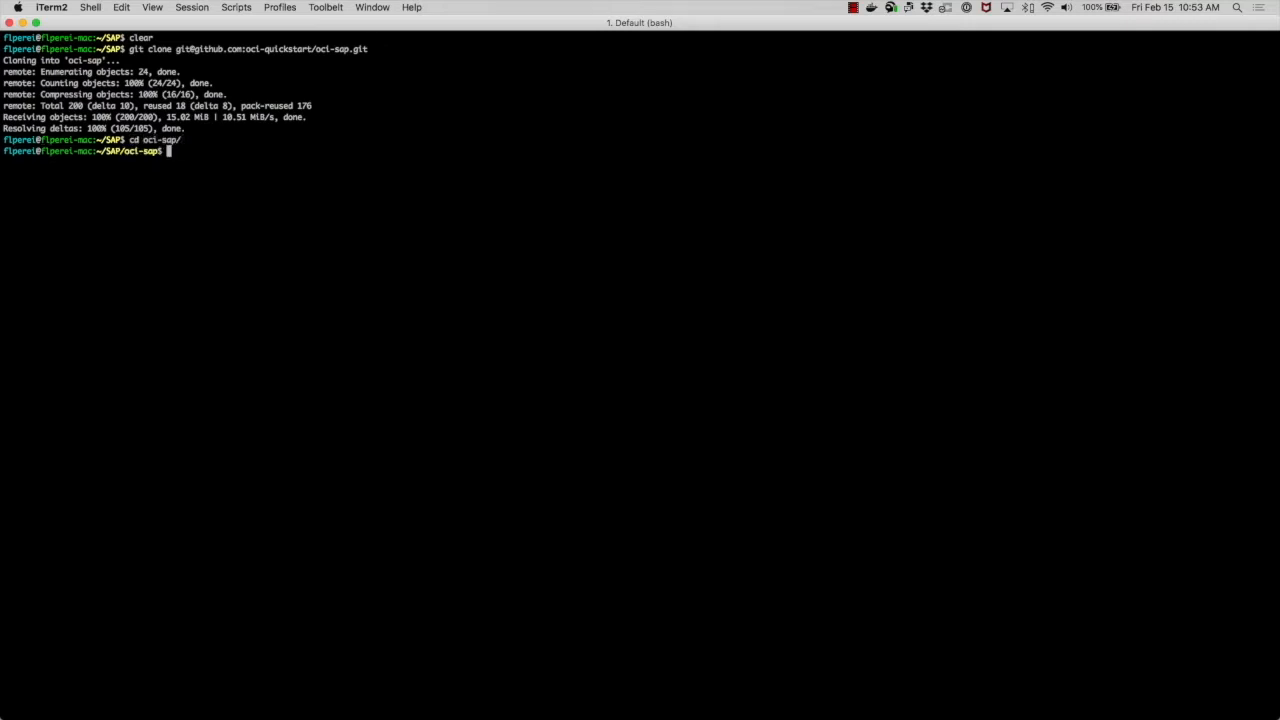
pyautogui.write('ls')
pyautogui.press('Return')
# - Change into the single-ad directory and list its Terraform files
pyautogui.write('cd ')
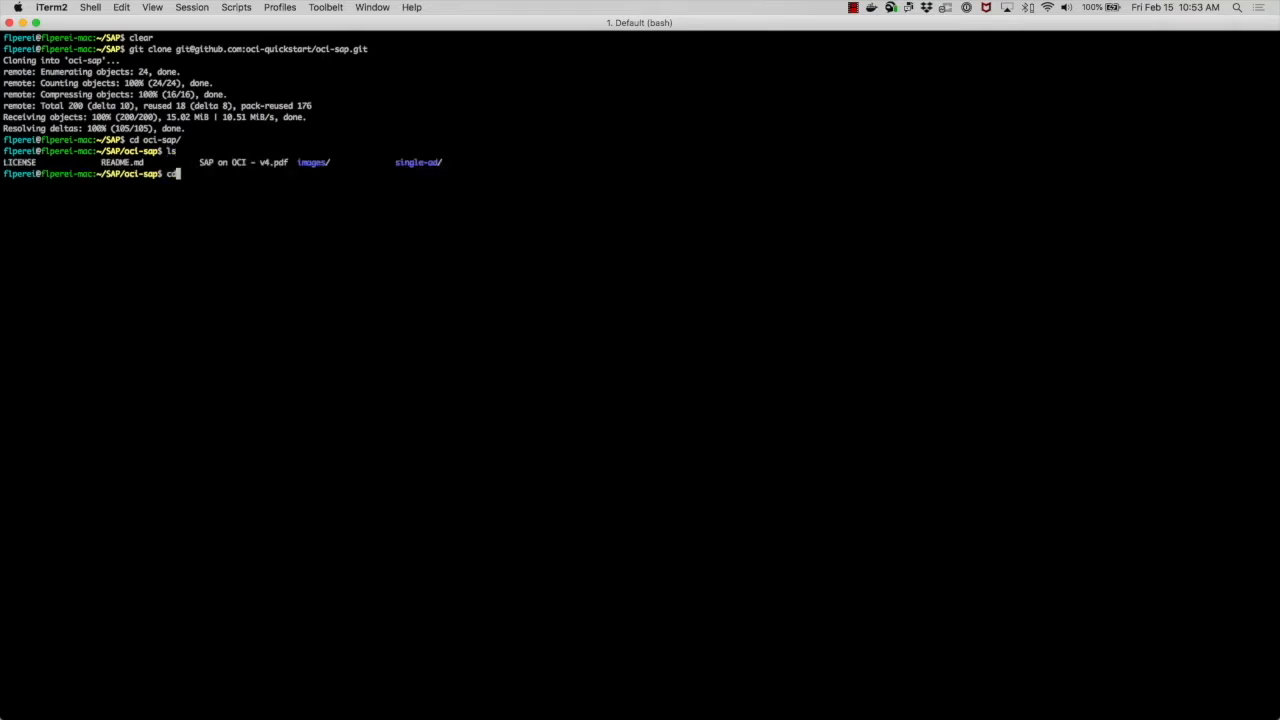
pyautogui.write('si')
pyautogui.press('Tab')
pyautogui.press('Return')
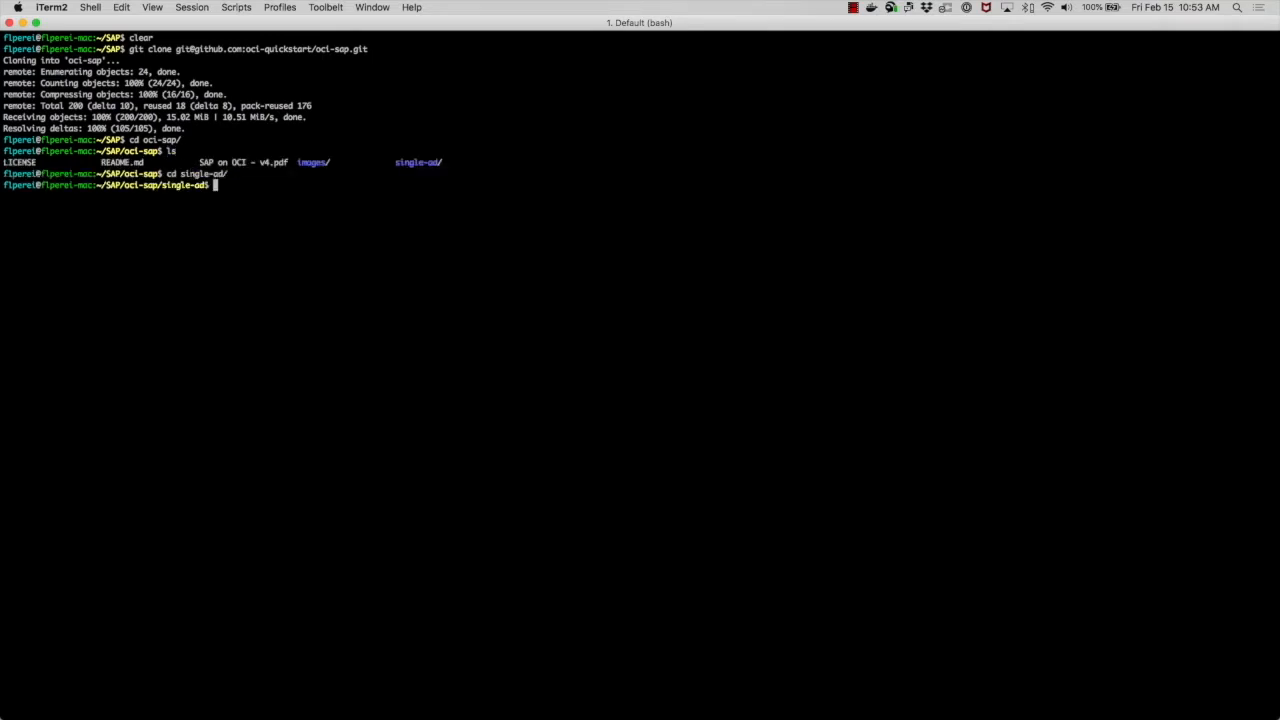
pyautogui.write('ls')
pyautogui.press('Return')
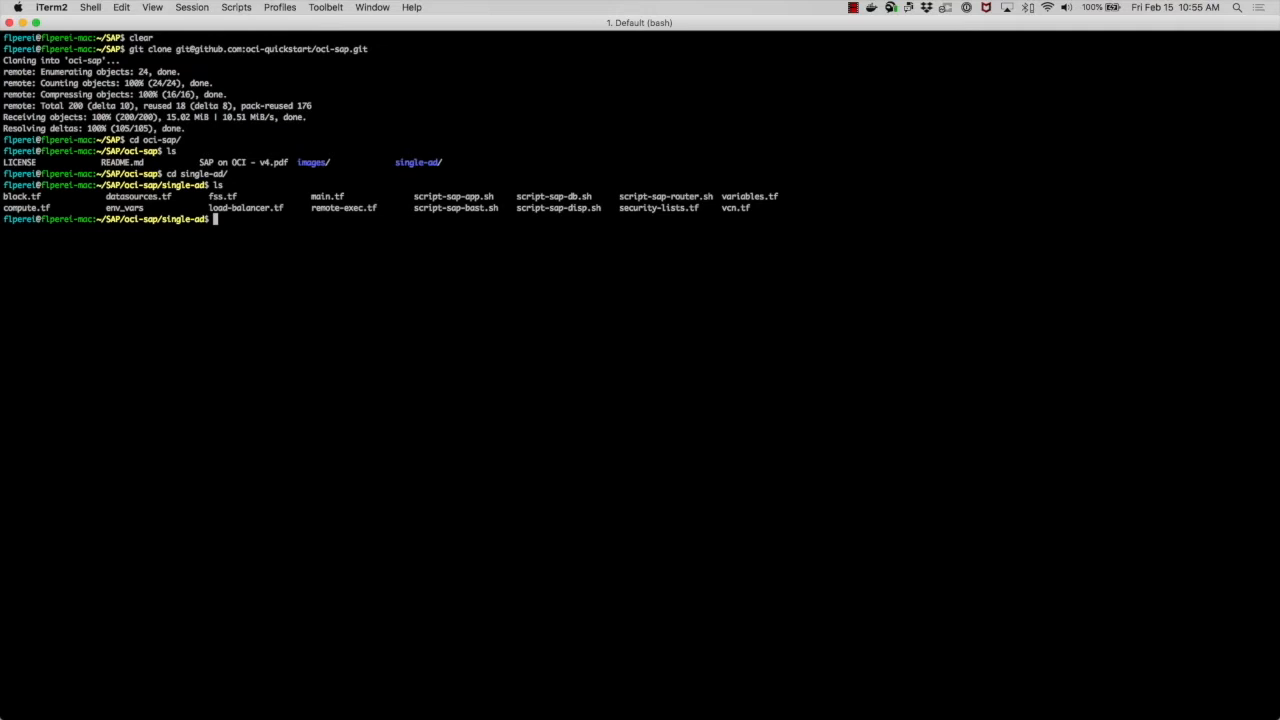
# - Open variables.tf inside the single-ad folder of the repository on GitHub
pyautogui.hotkey('ctrl', 'Left')
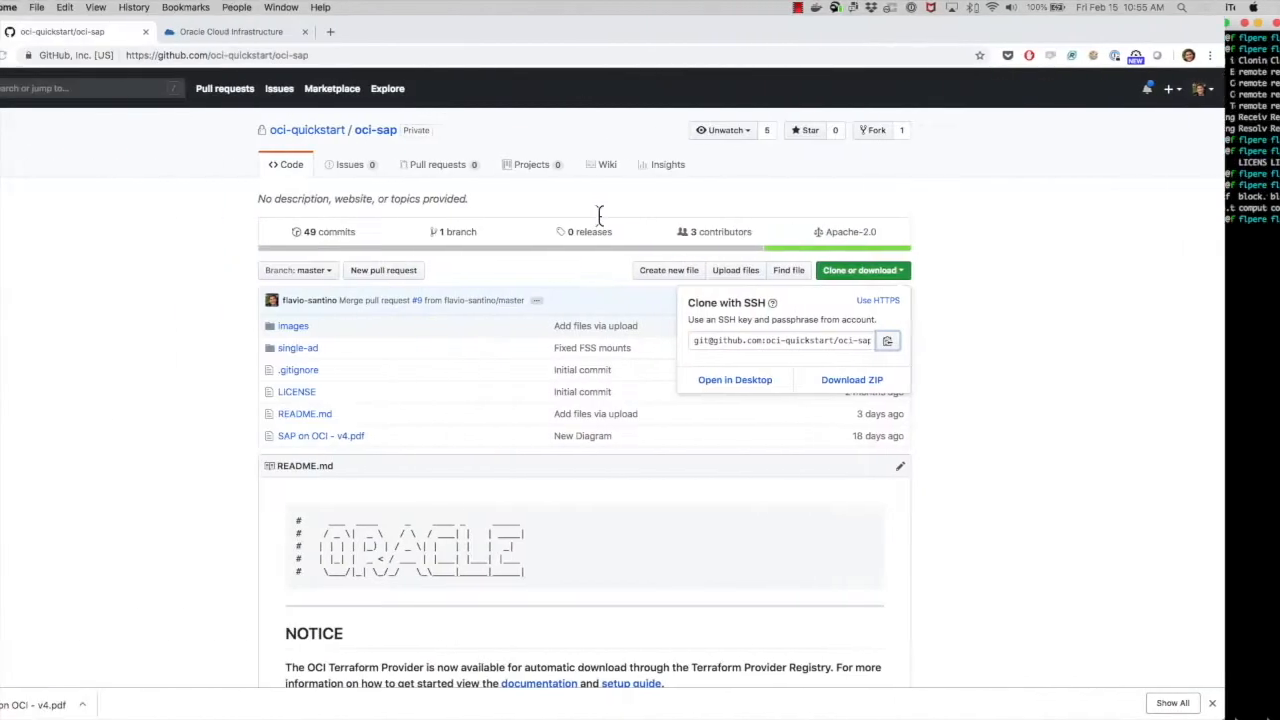
pyautogui.click(390, 350)
pyautogui.click(354, 356)
pyautogui.scroll(-1, 363, 350)
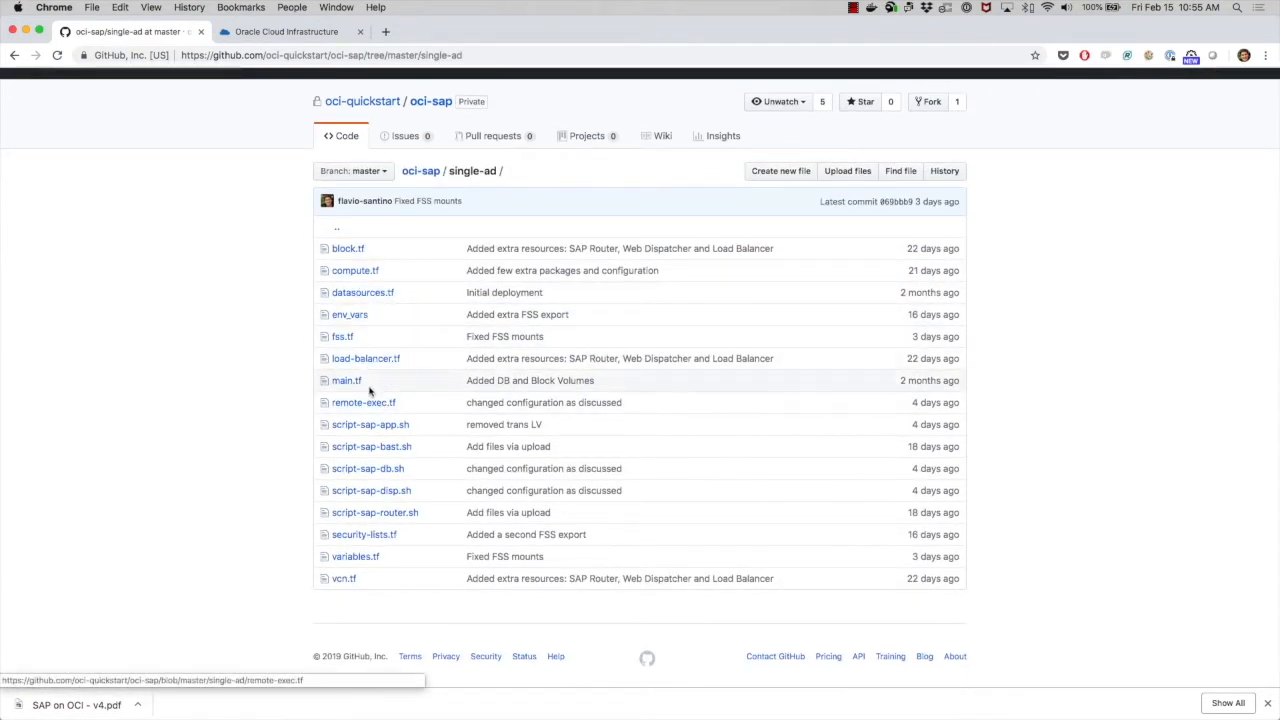
pyautogui.click(358, 558)
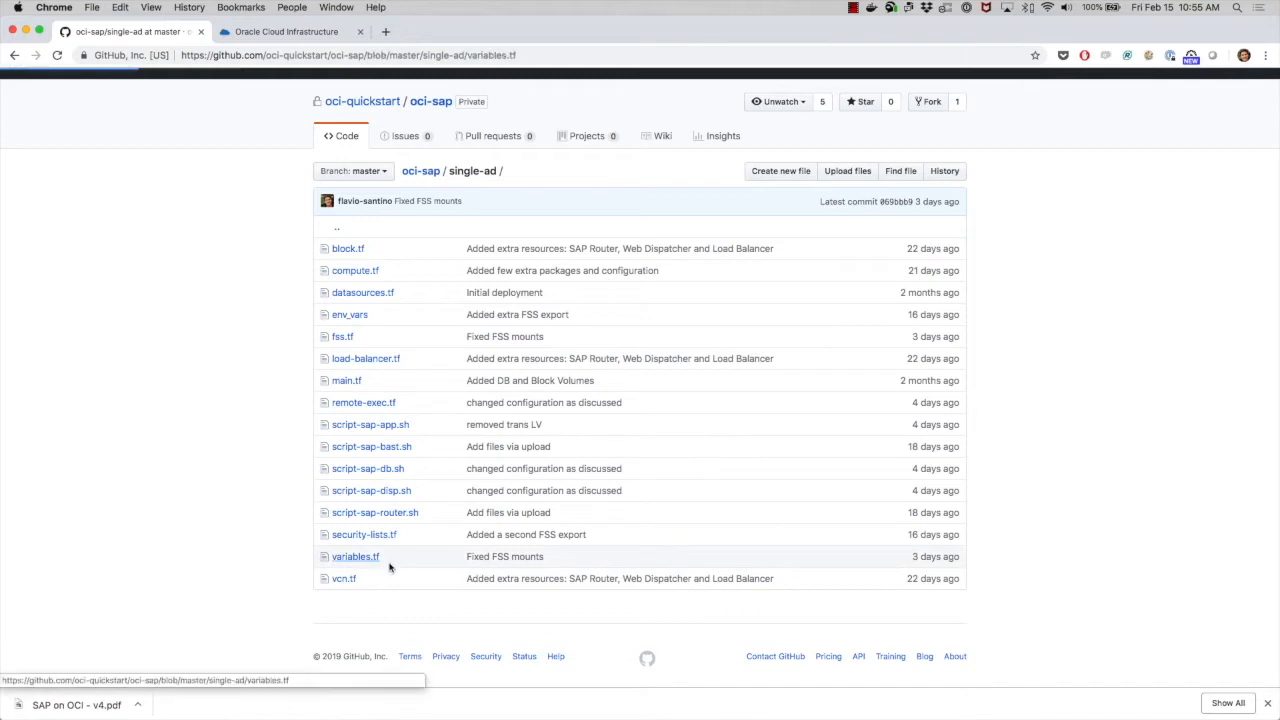
# - Scroll through variables.tf to review the default network, subnet and instance variable values
pyautogui.scroll(-5, 555, 521)
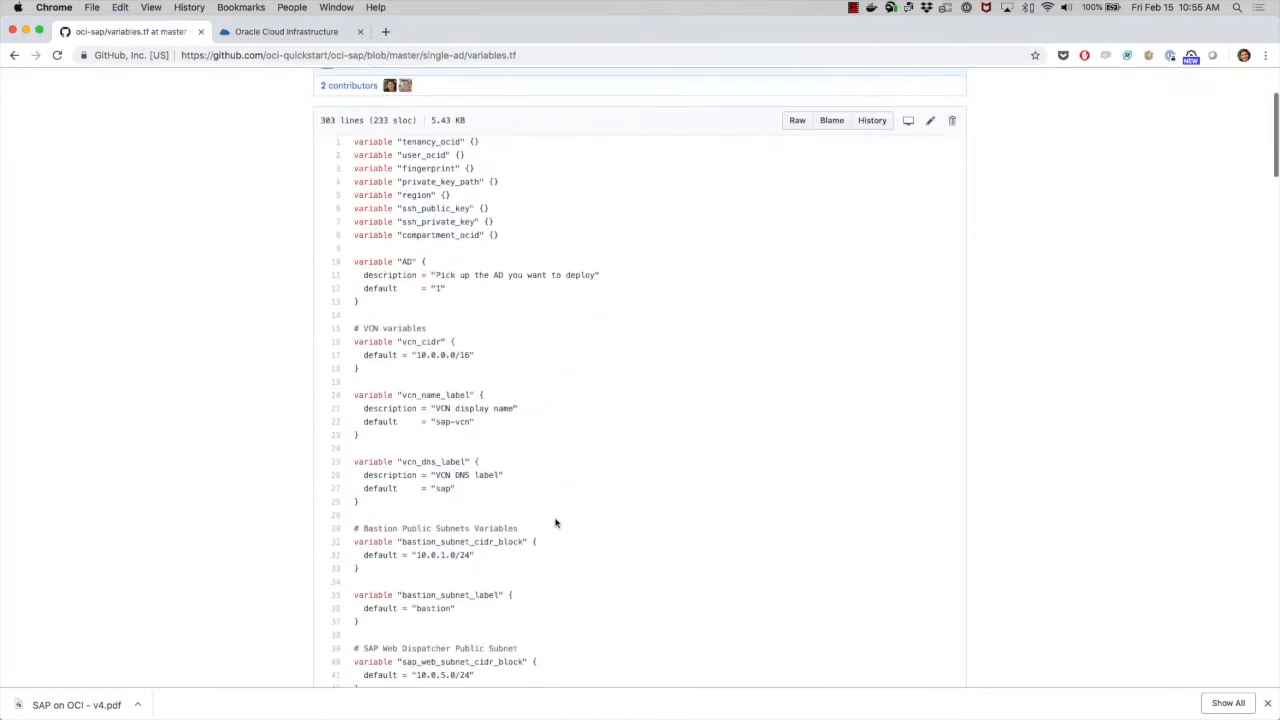
pyautogui.scroll(-2, 556, 522)
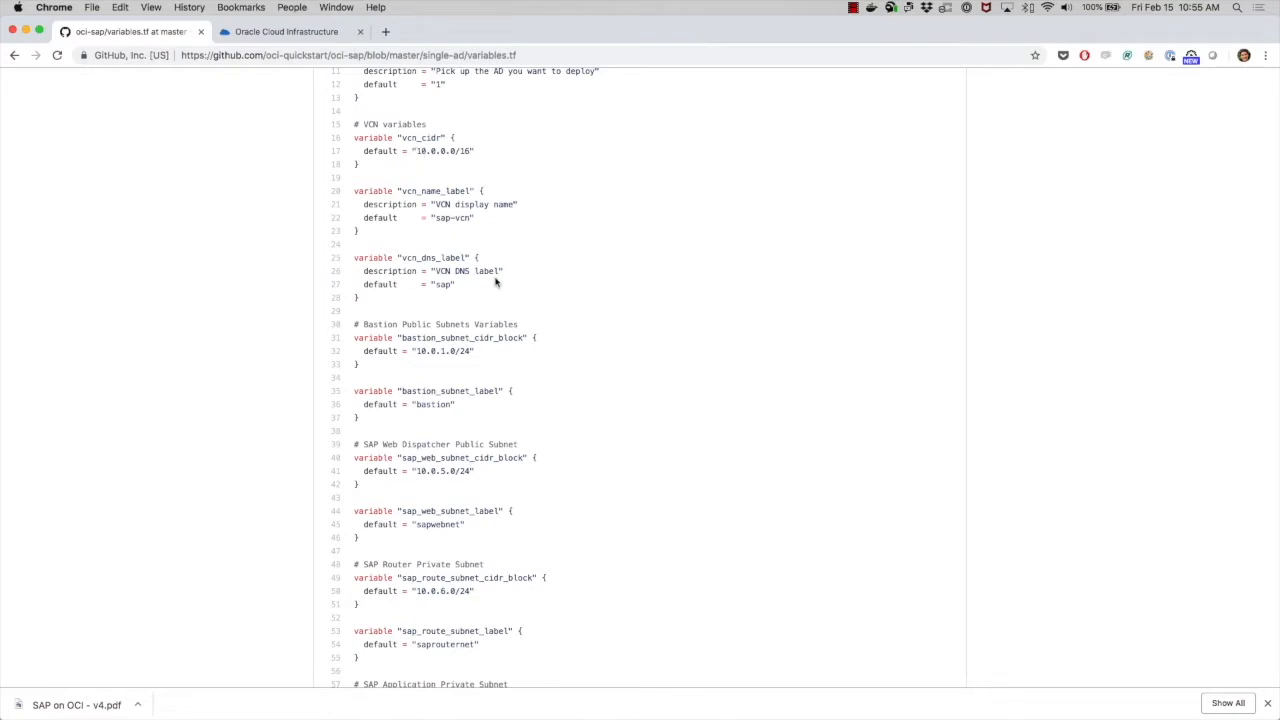
pyautogui.scroll(-1, 494, 282)
pyautogui.scroll(-7, 494, 282)
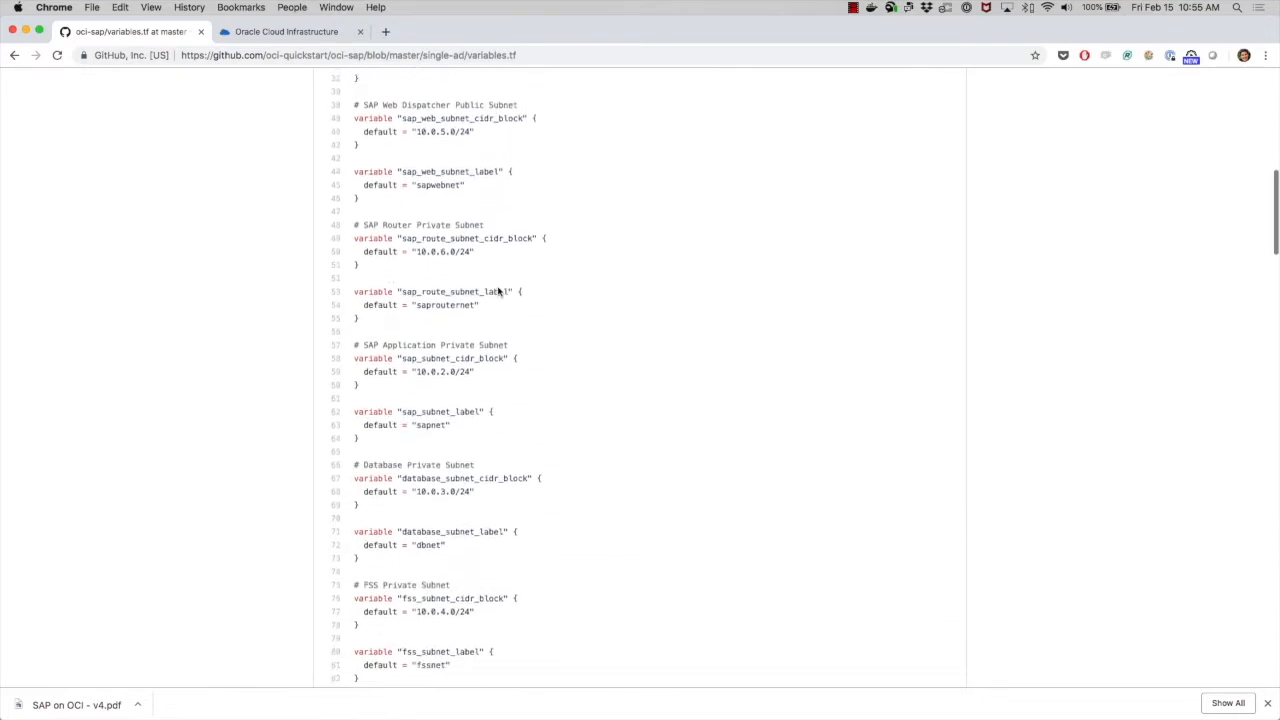
pyautogui.scroll(-6, 498, 291)
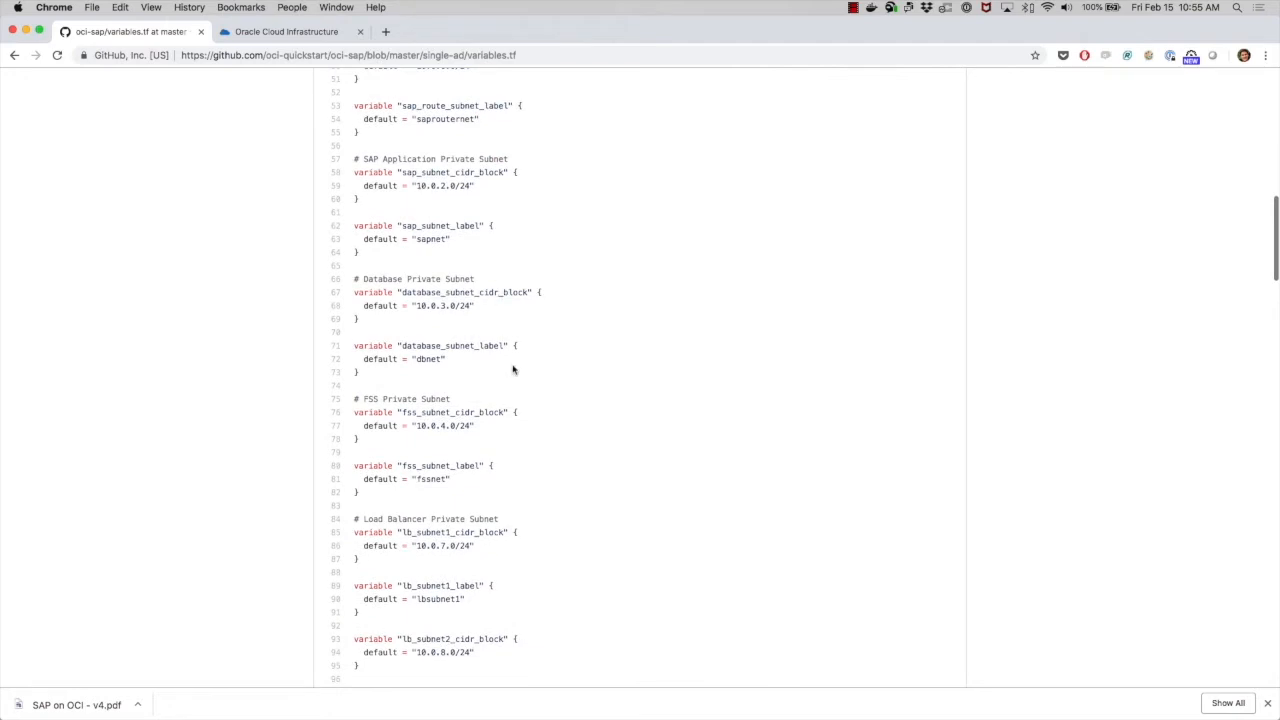
pyautogui.scroll(-14, 513, 369)
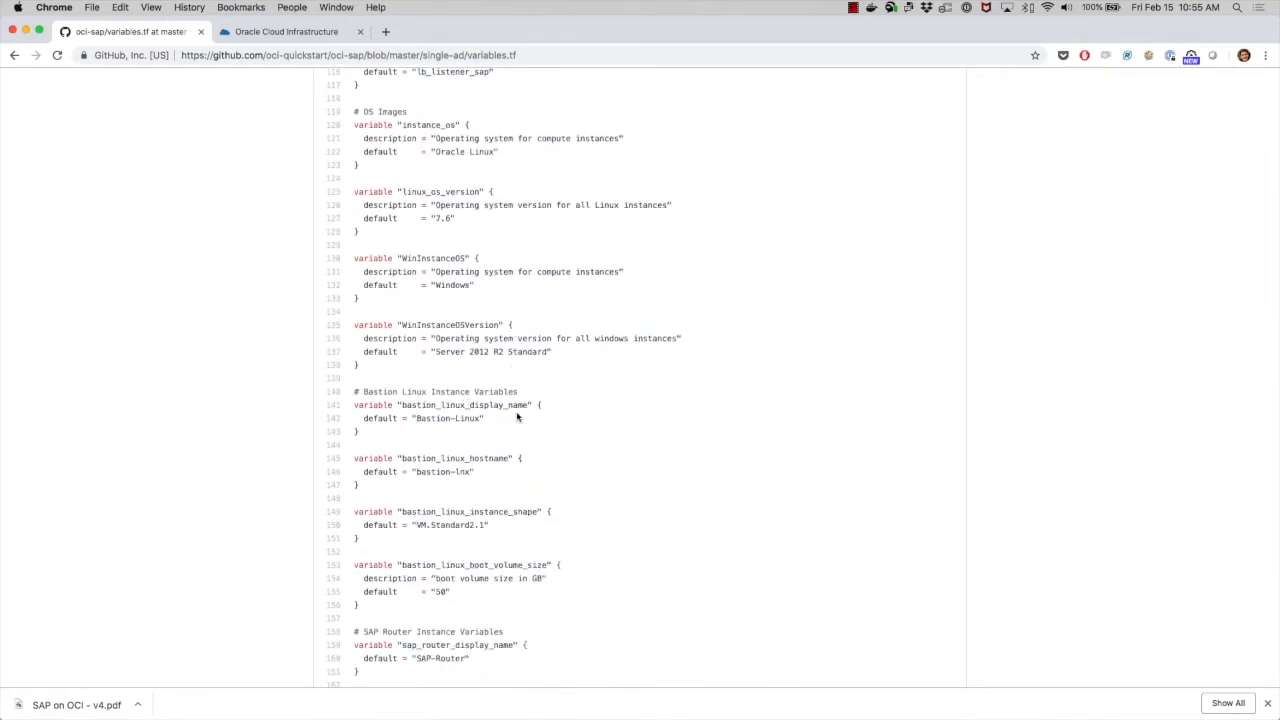
pyautogui.scroll(-2, 557, 357)
pyautogui.scroll(20, 557, 357)
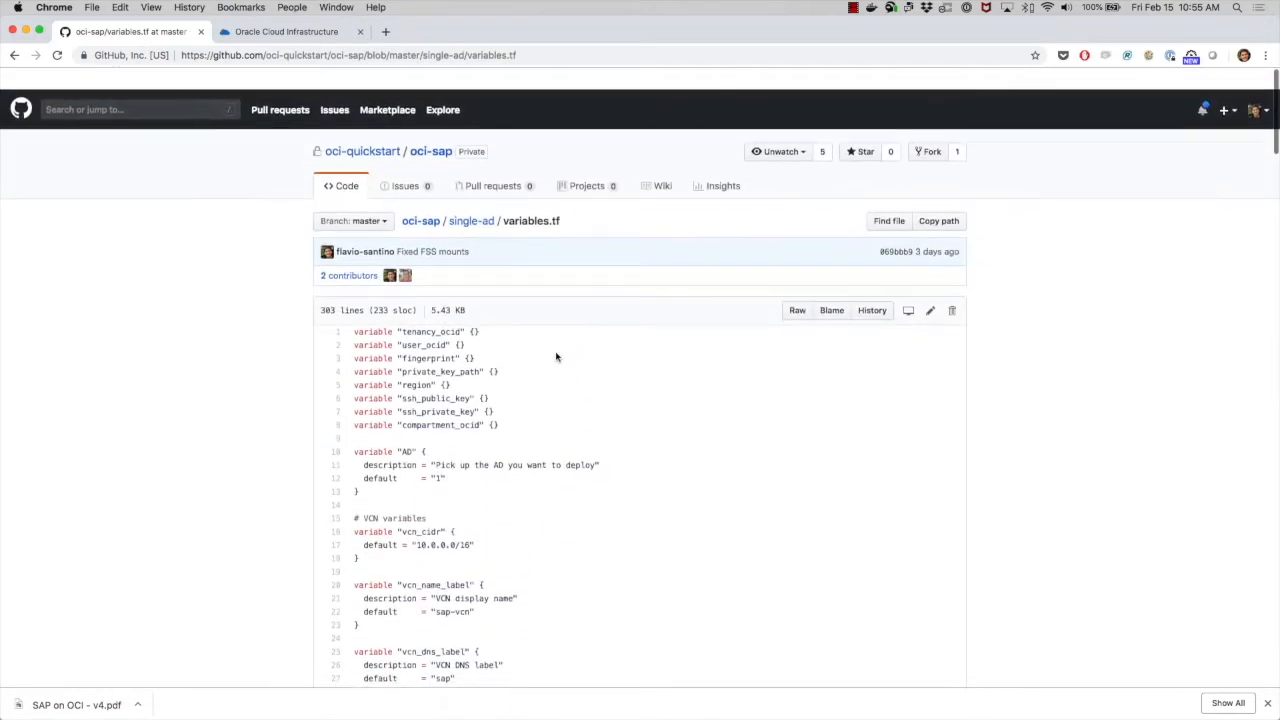
# - Initialize Terraform in the single-ad directory with terraform init
pyautogui.press('super+Tab')
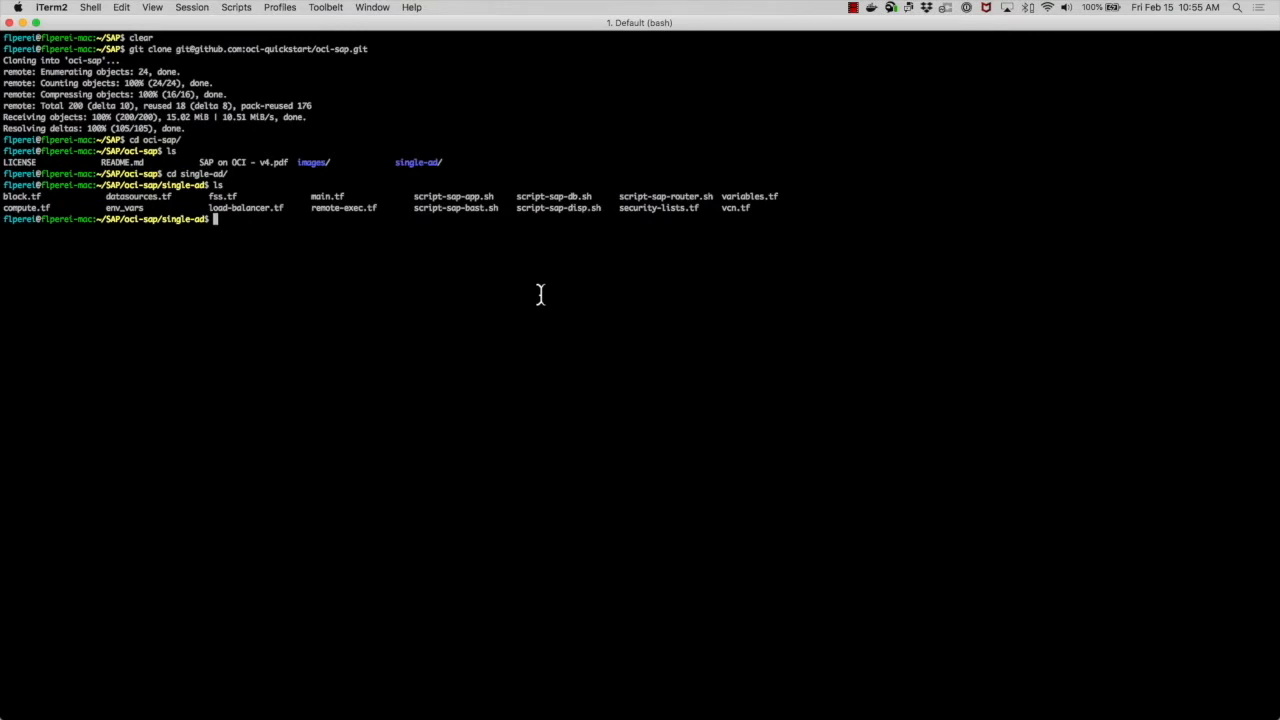
pyautogui.write('terraform init')
pyautogui.press('Return')
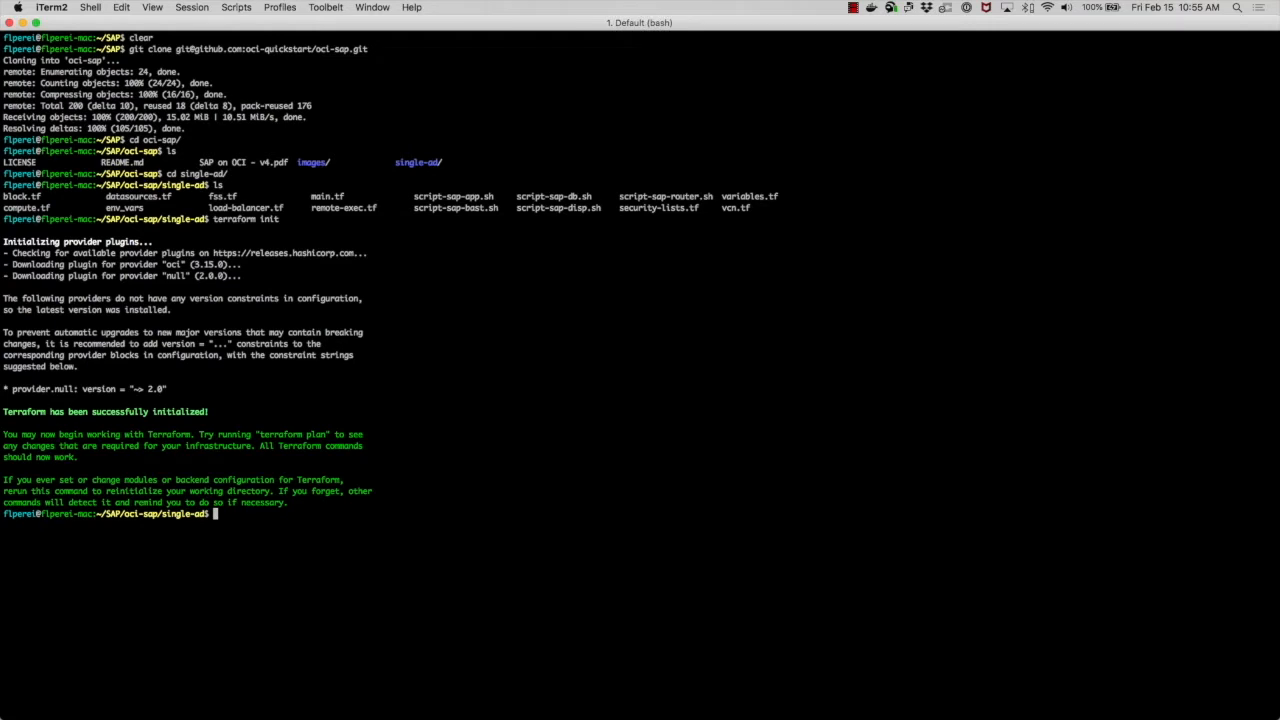
pyautogui.press('Return')
pyautogui.press('Return')
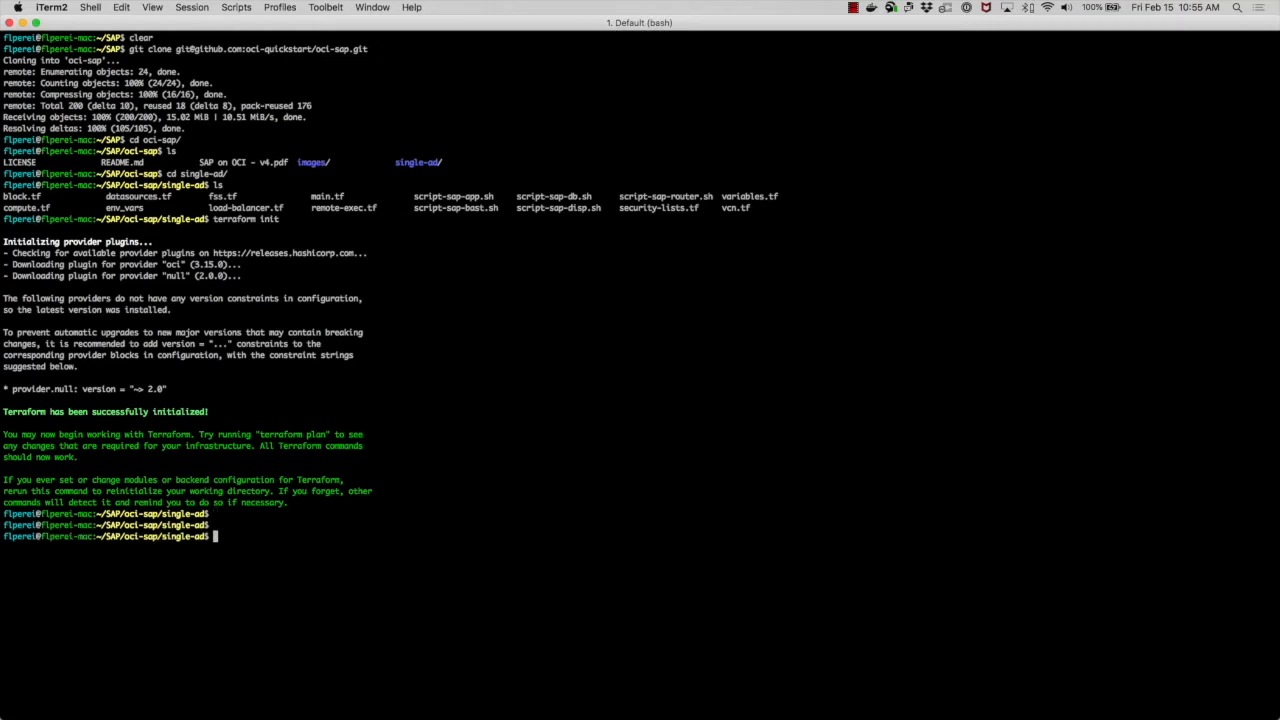
# - Run terraform plan and scroll through the planned resources
pyautogui.write('terraform plan')
pyautogui.press('Return')
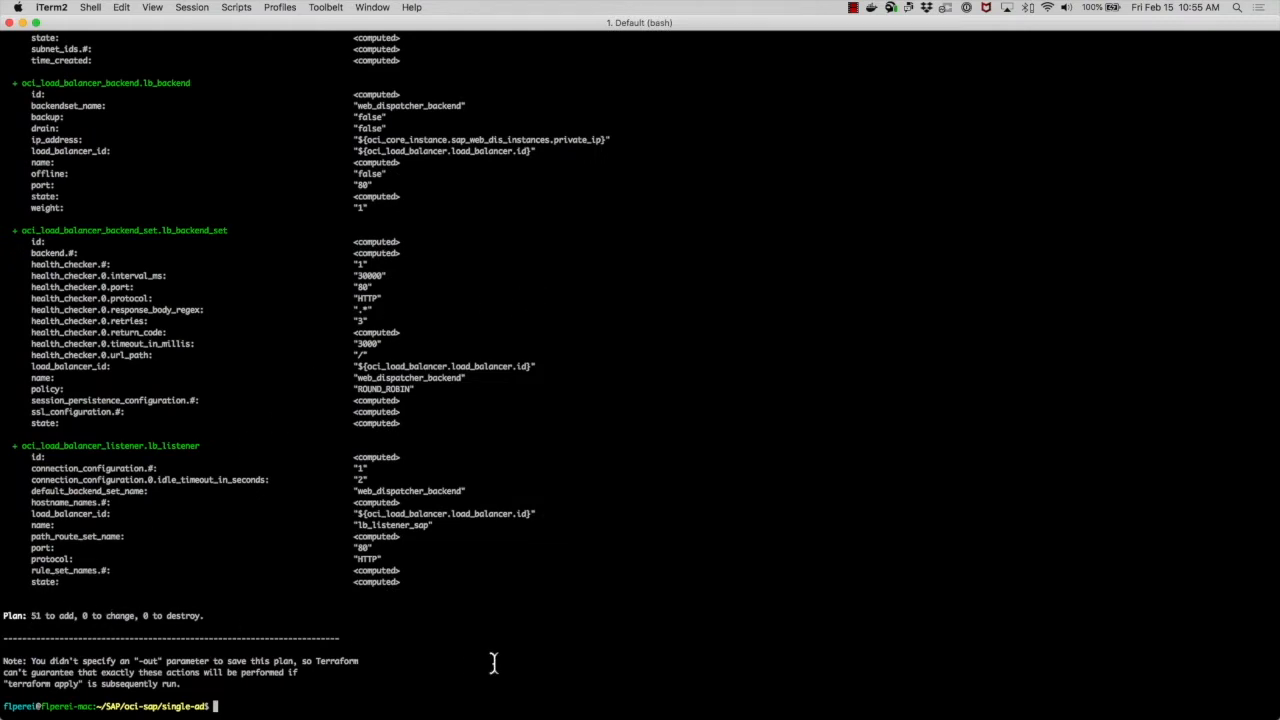
pyautogui.write('t')
pyautogui.press('BackSpace')
pyautogui.scroll(11, 458, 595)
pyautogui.scroll(11, 458, 595)
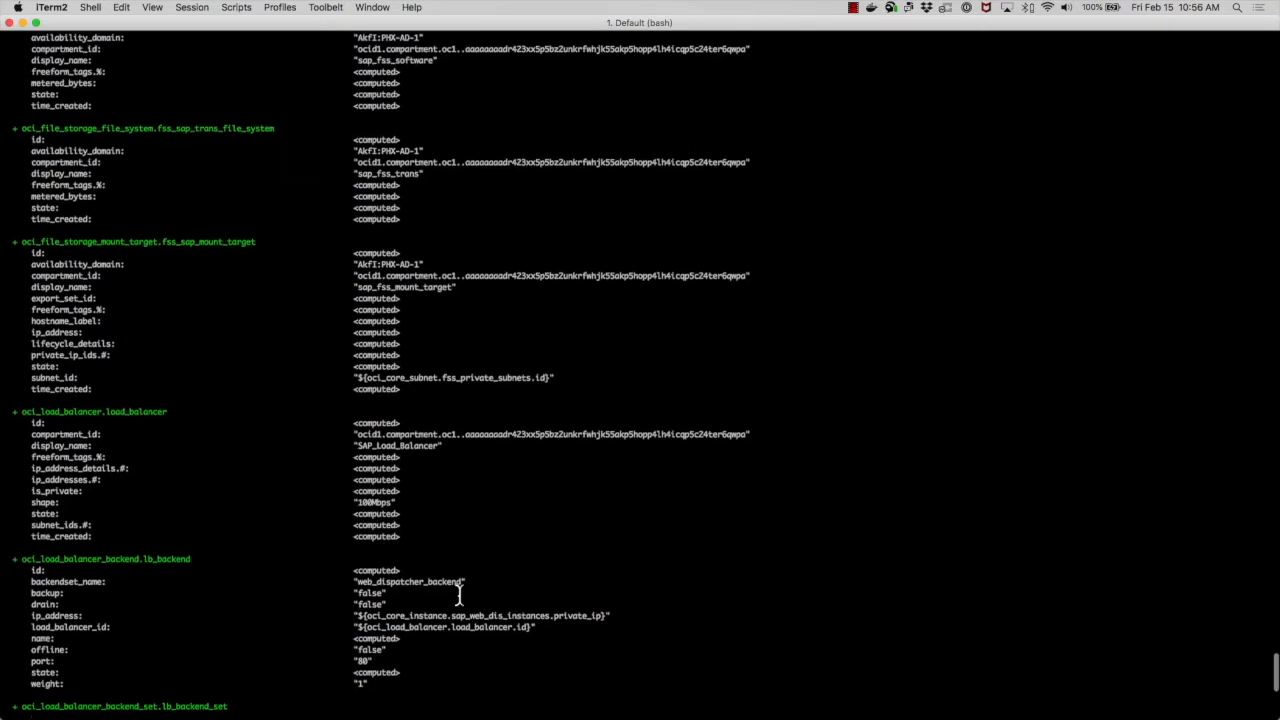
pyautogui.scroll(-20, 458, 595)
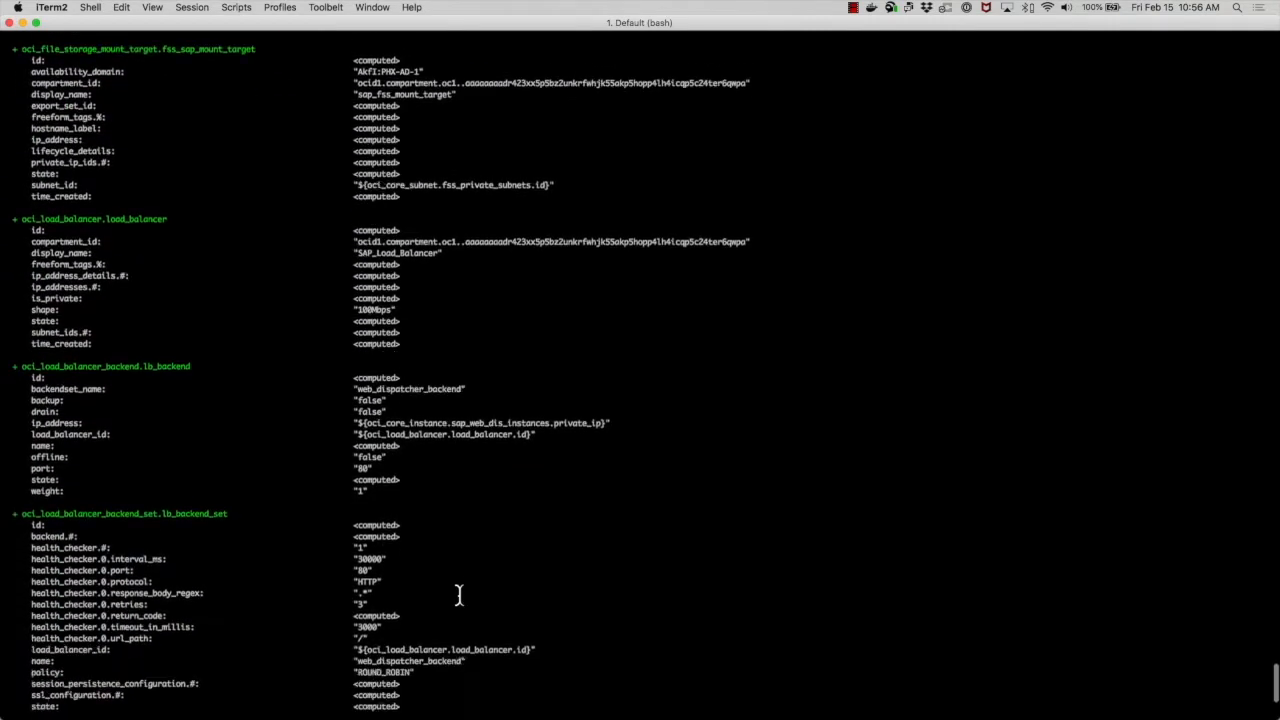
# - Run terraform apply and confirm the deployment with yes
pyautogui.write('terraform apply')
pyautogui.press('Return')
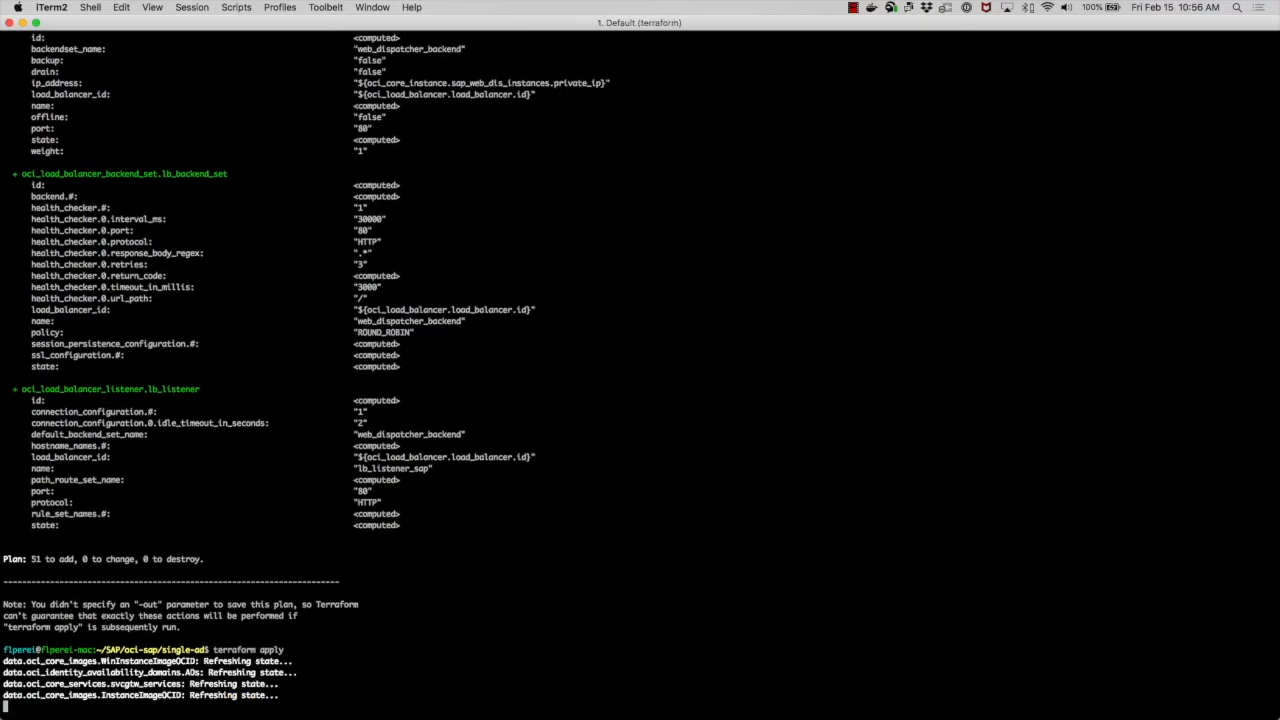
pyautogui.write('yes')
pyautogui.press('Return')
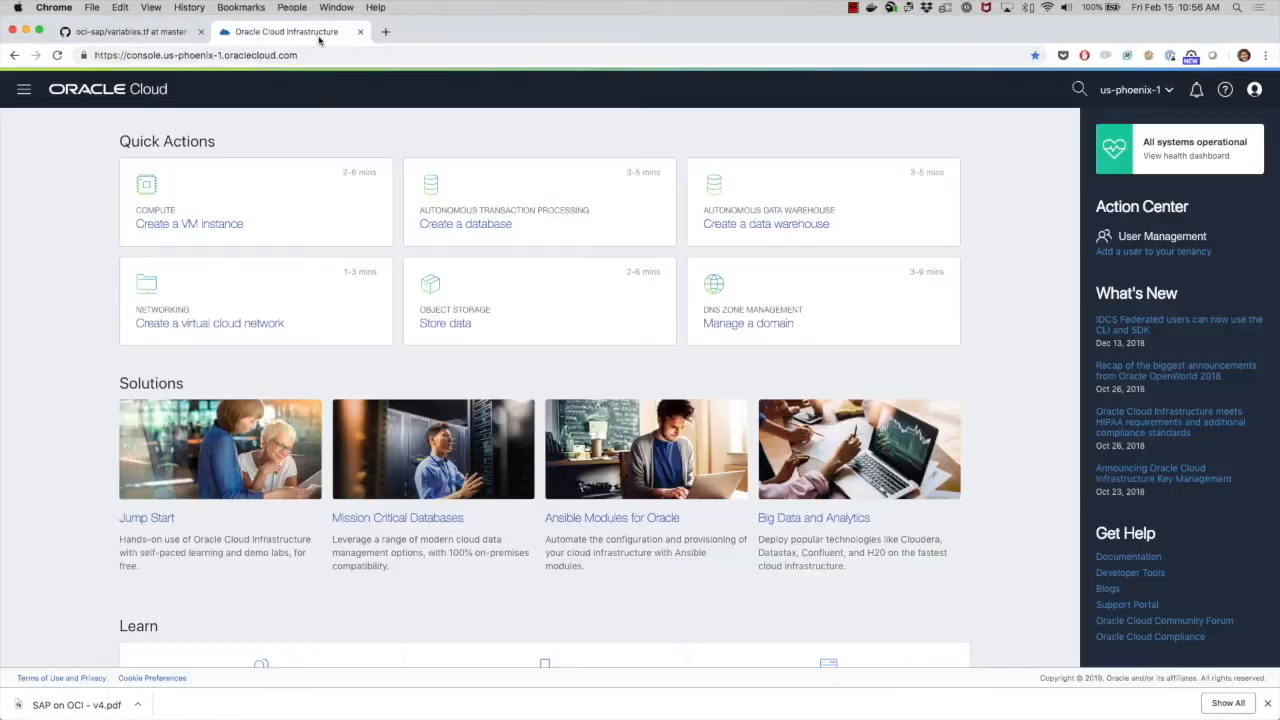
# - Open Virtual Cloud Networks in the Oracle Cloud console and switch the compartment to SAP
pyautogui.click(320, 38)
pyautogui.click(24, 92)
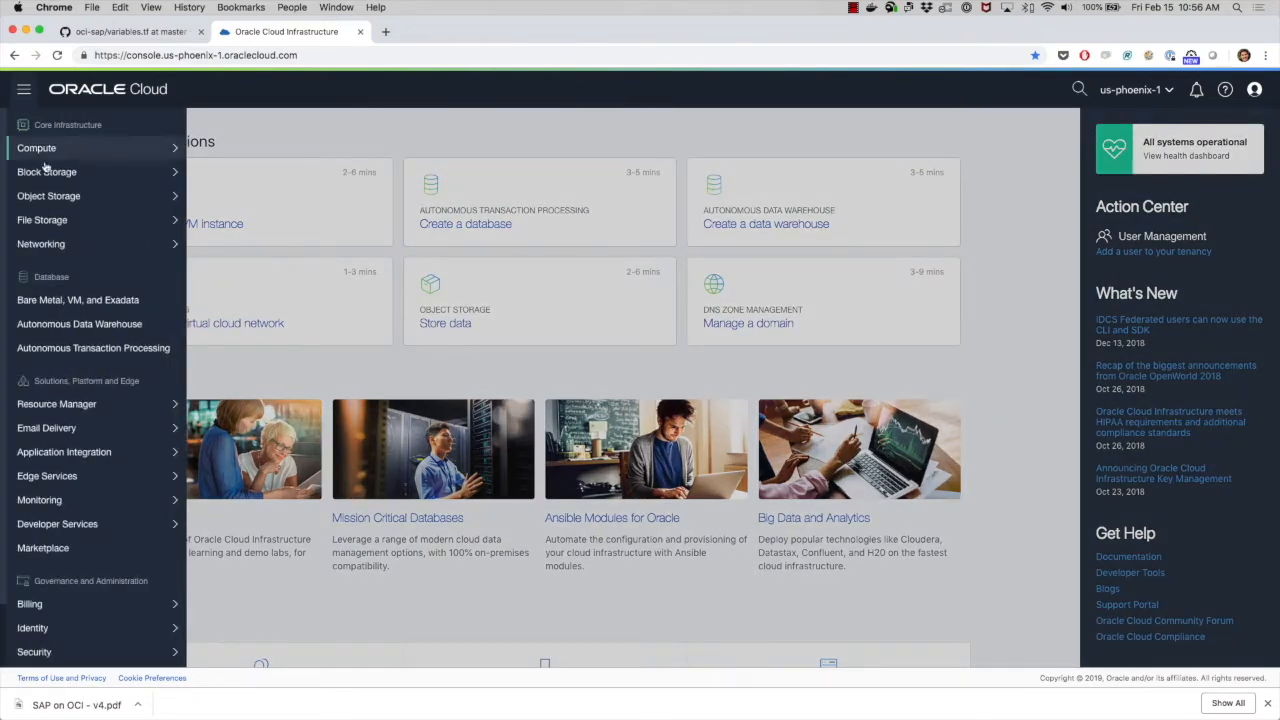
pyautogui.moveTo(50, 203)
pyautogui.moveTo(70, 248)
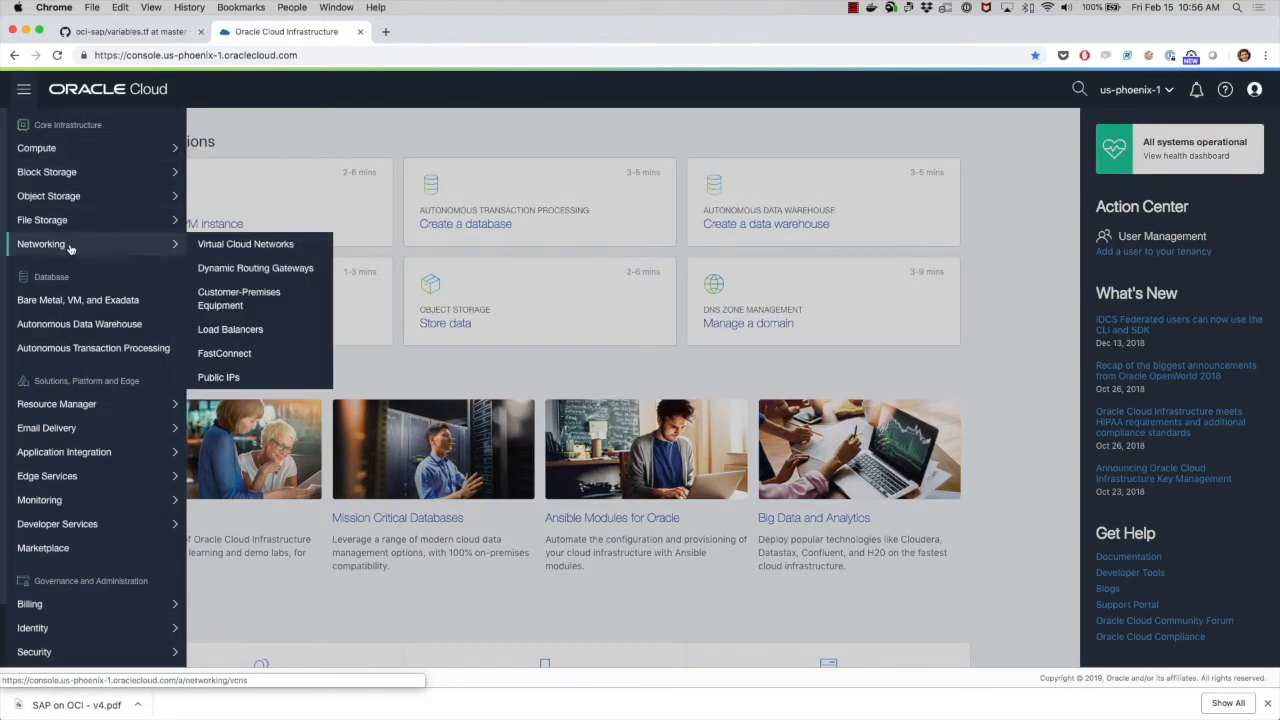
pyautogui.click(200, 249)
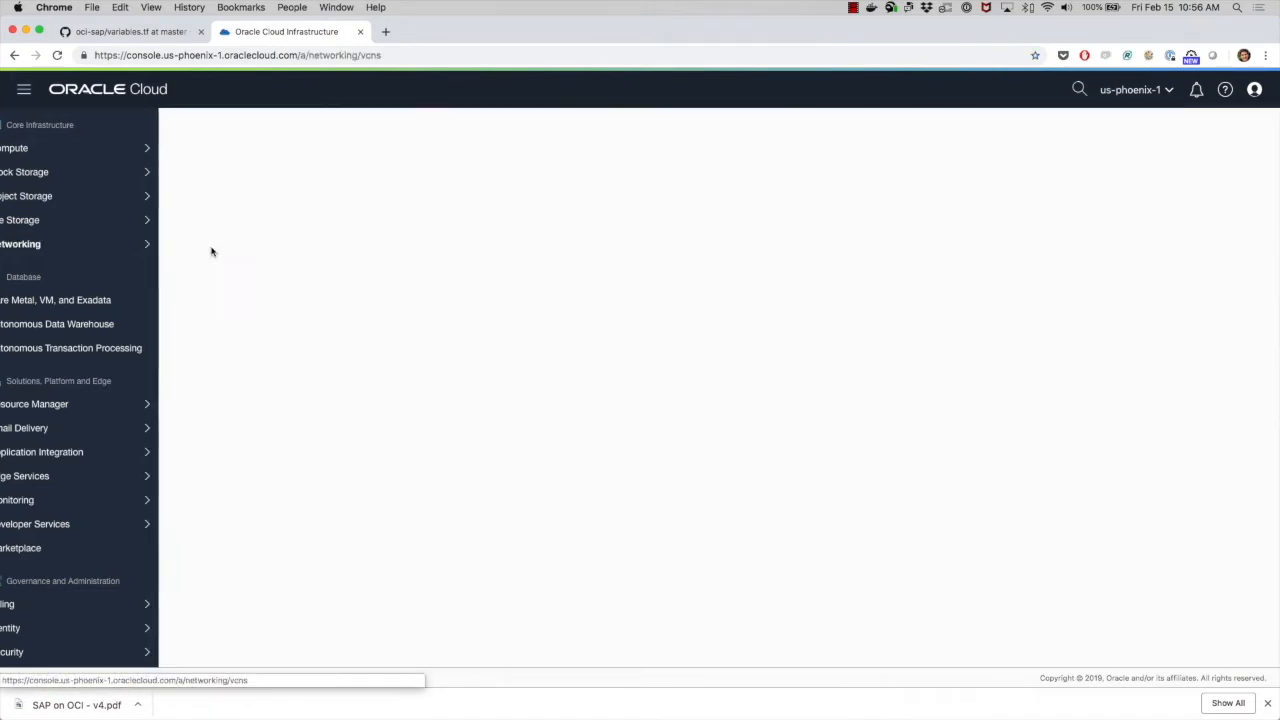
pyautogui.click(156, 431)
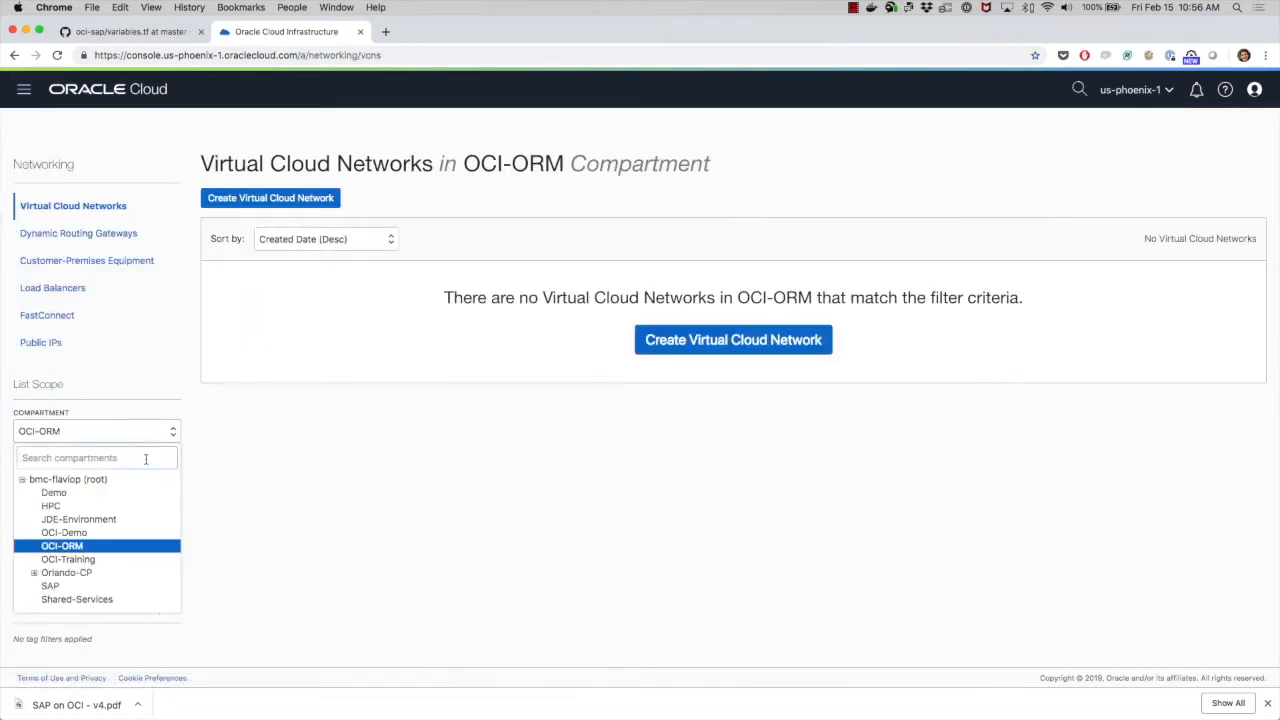
pyautogui.click(100, 586)
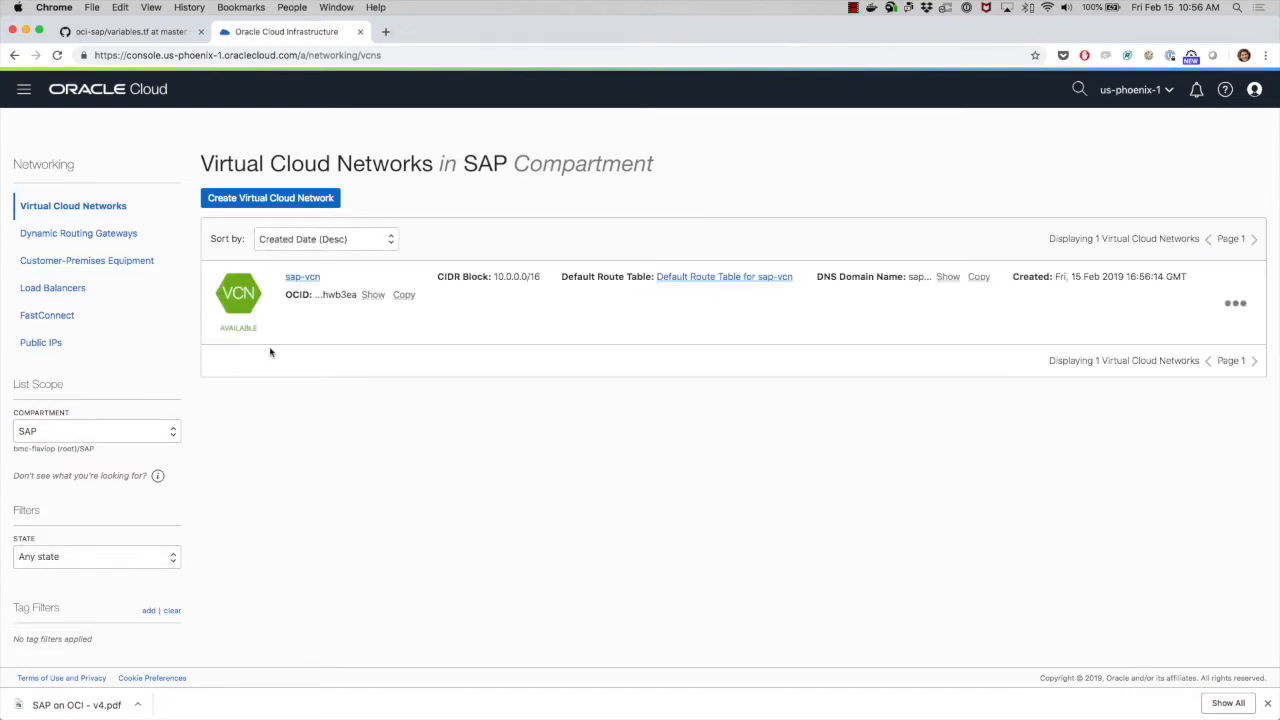
# - Open the sap-vcn network and review its subnets
pyautogui.click(296, 282)
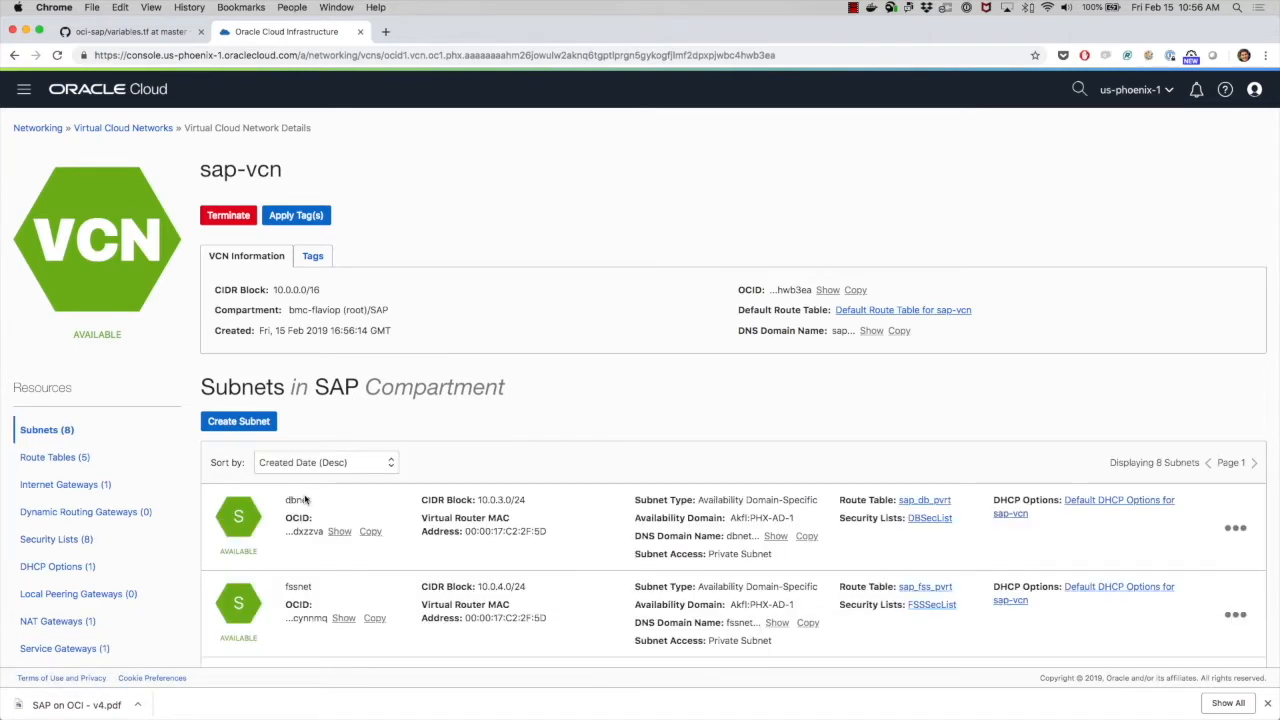
pyautogui.scroll(-5, 336, 513)
pyautogui.scroll(-5, 336, 513)
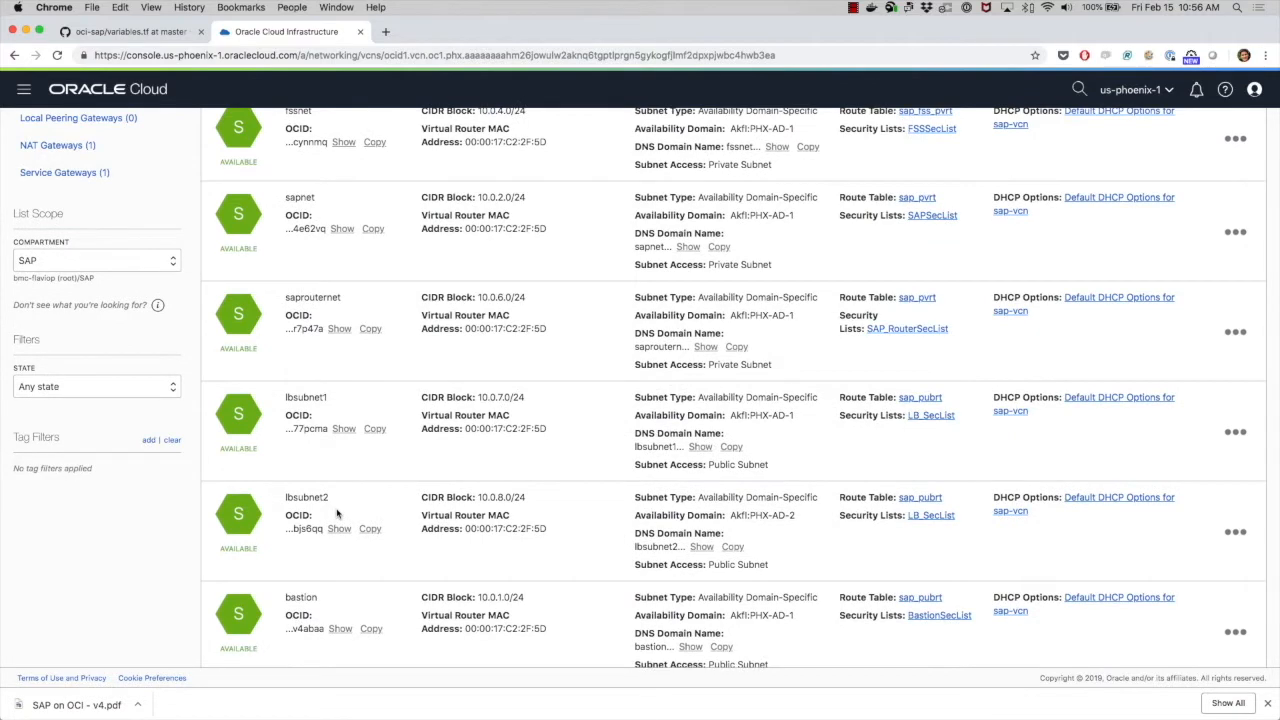
pyautogui.scroll(6, 337, 513)
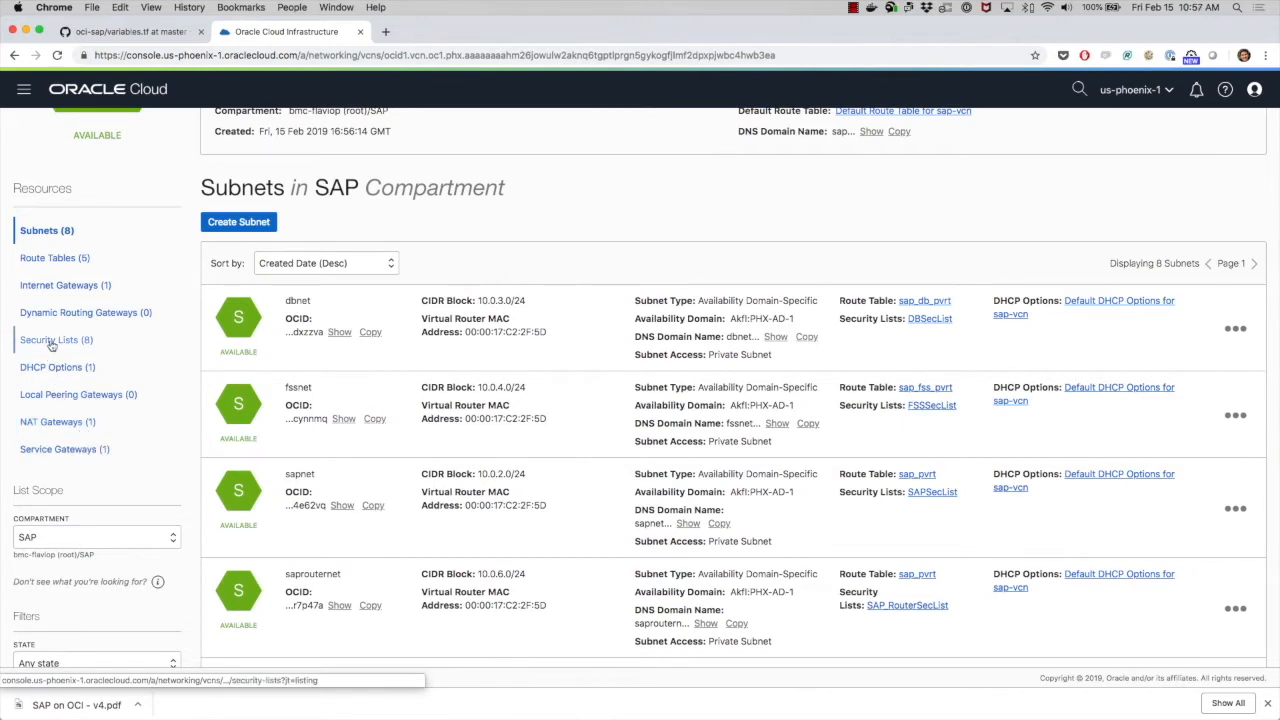
pyautogui.scroll(3, 60, 300)
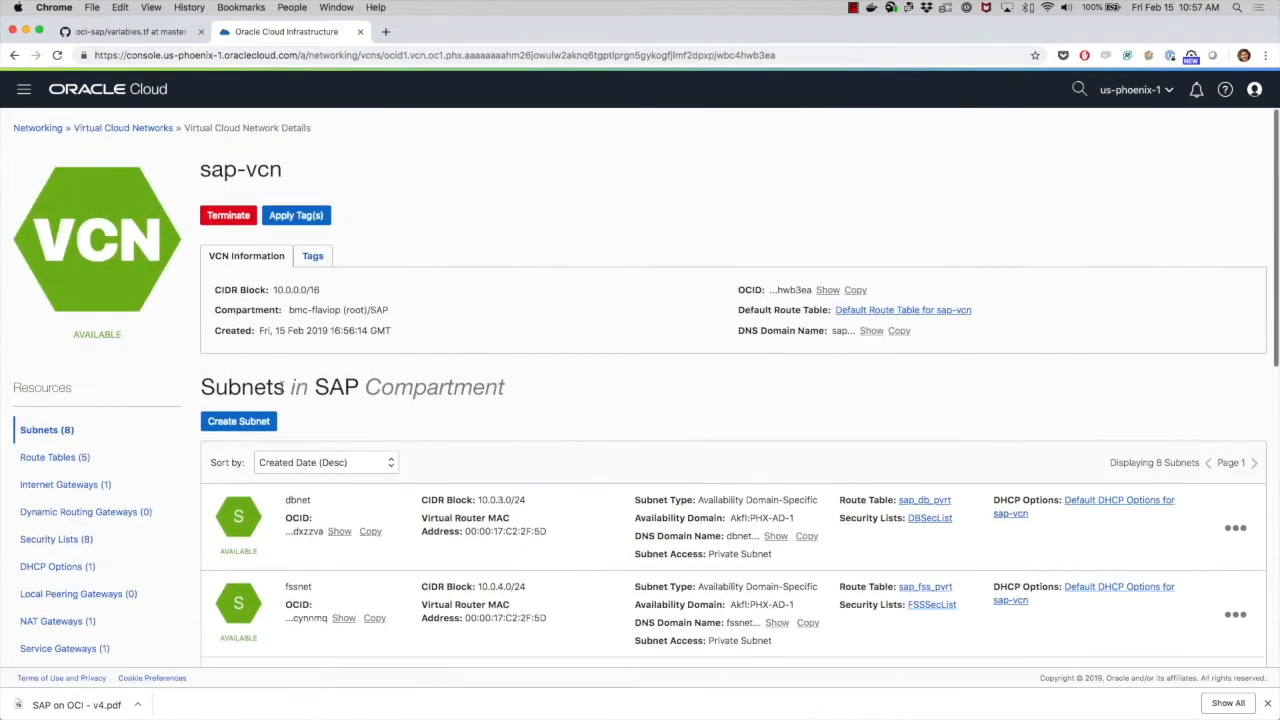
# - Check the terraform apply result in the terminal and reopen the sap-vcn network details in the console
pyautogui.hotkey('ctrl', 'Right')
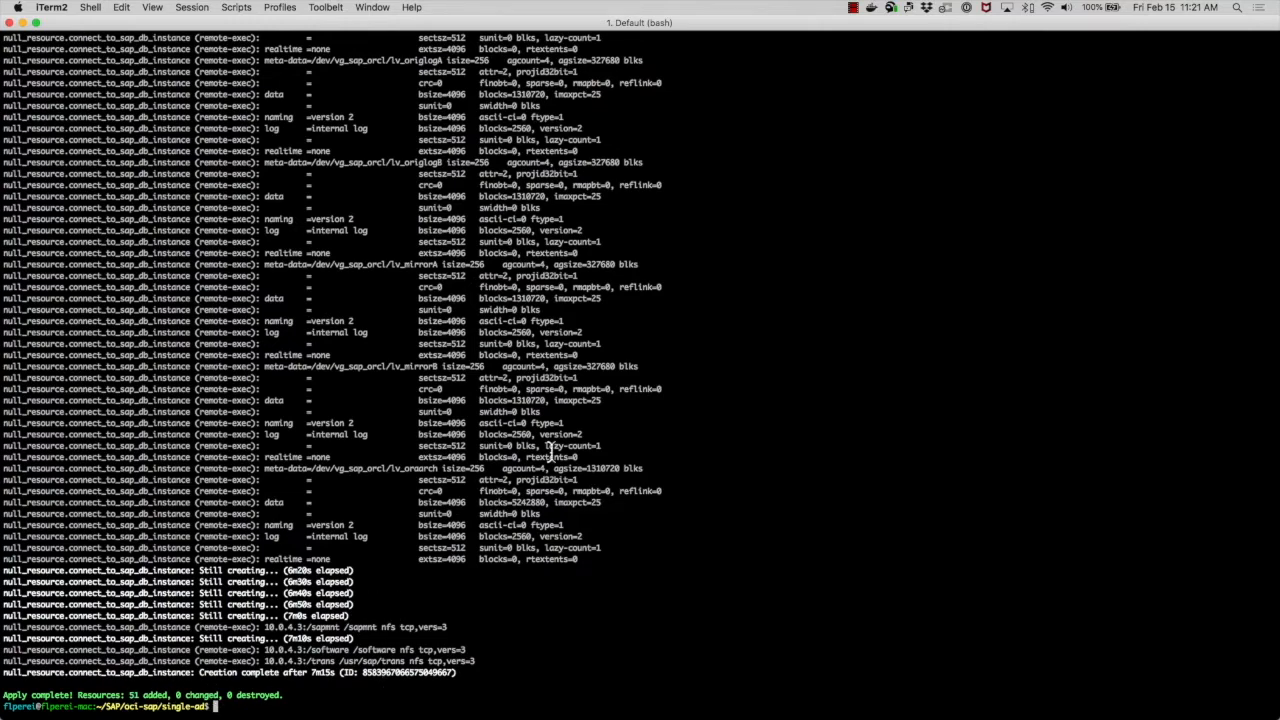
pyautogui.hotkey('ctrl', 'Left')
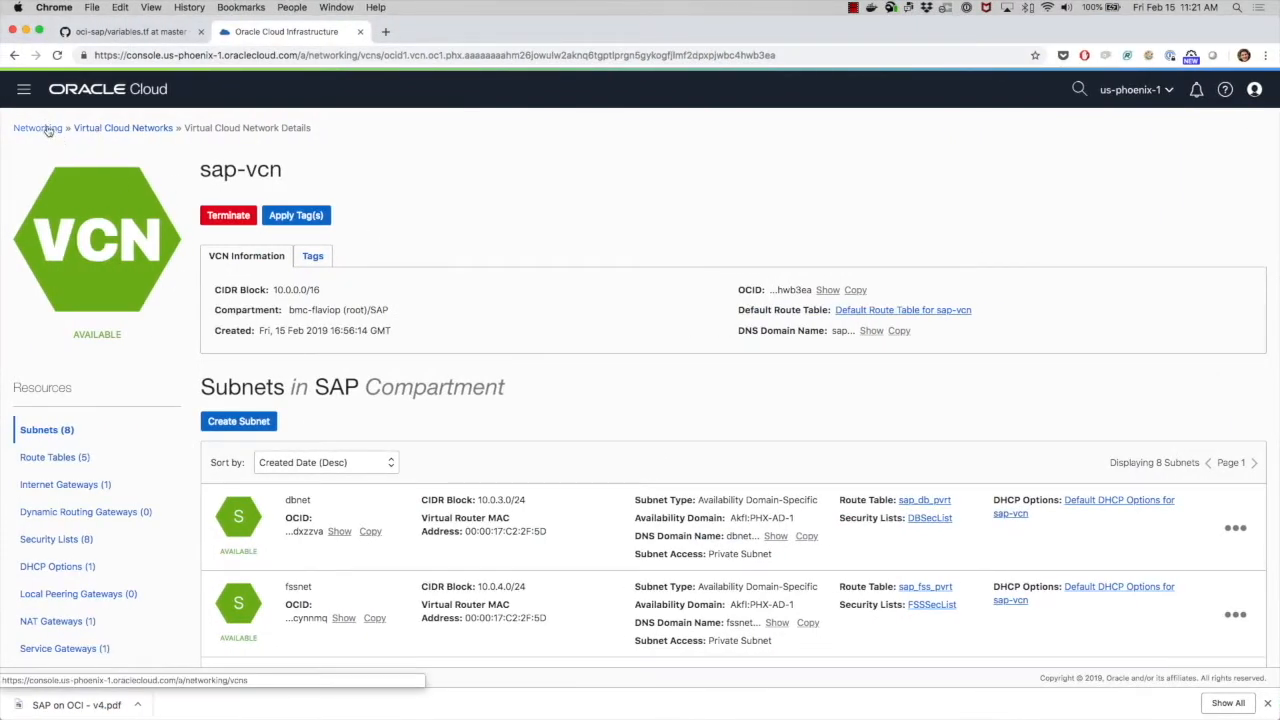
pyautogui.click(109, 131)
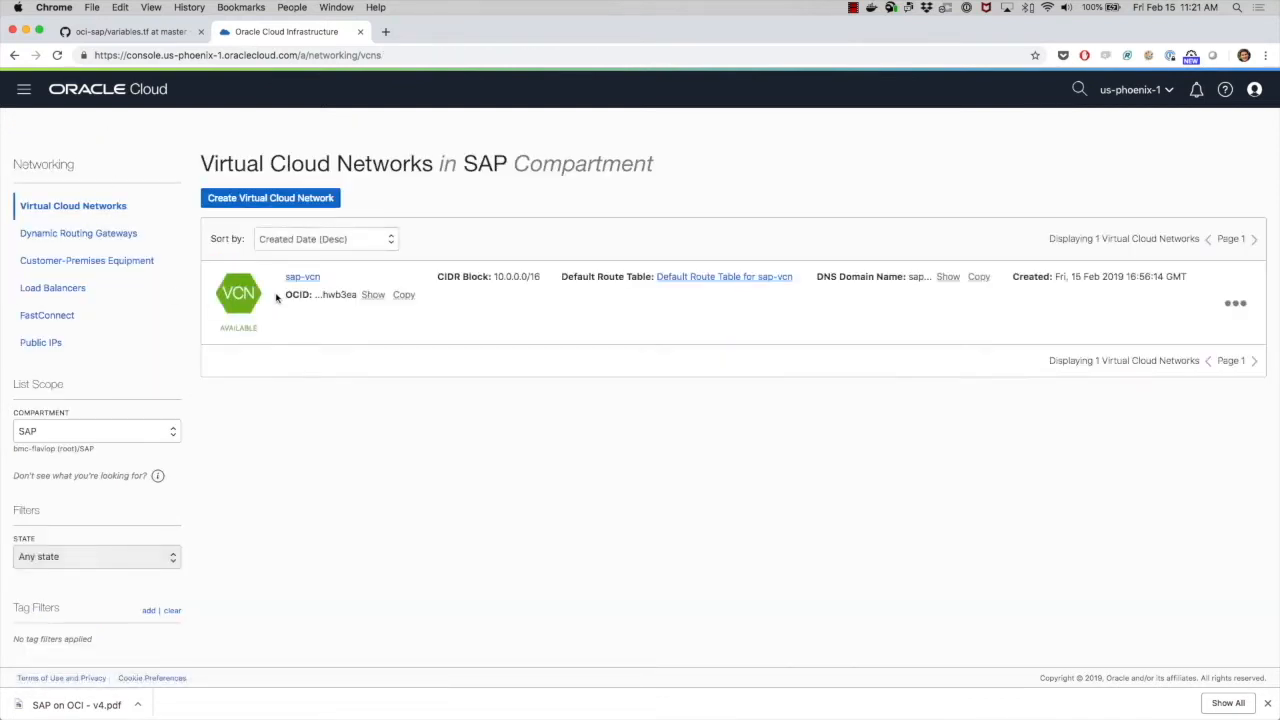
pyautogui.click(302, 277)
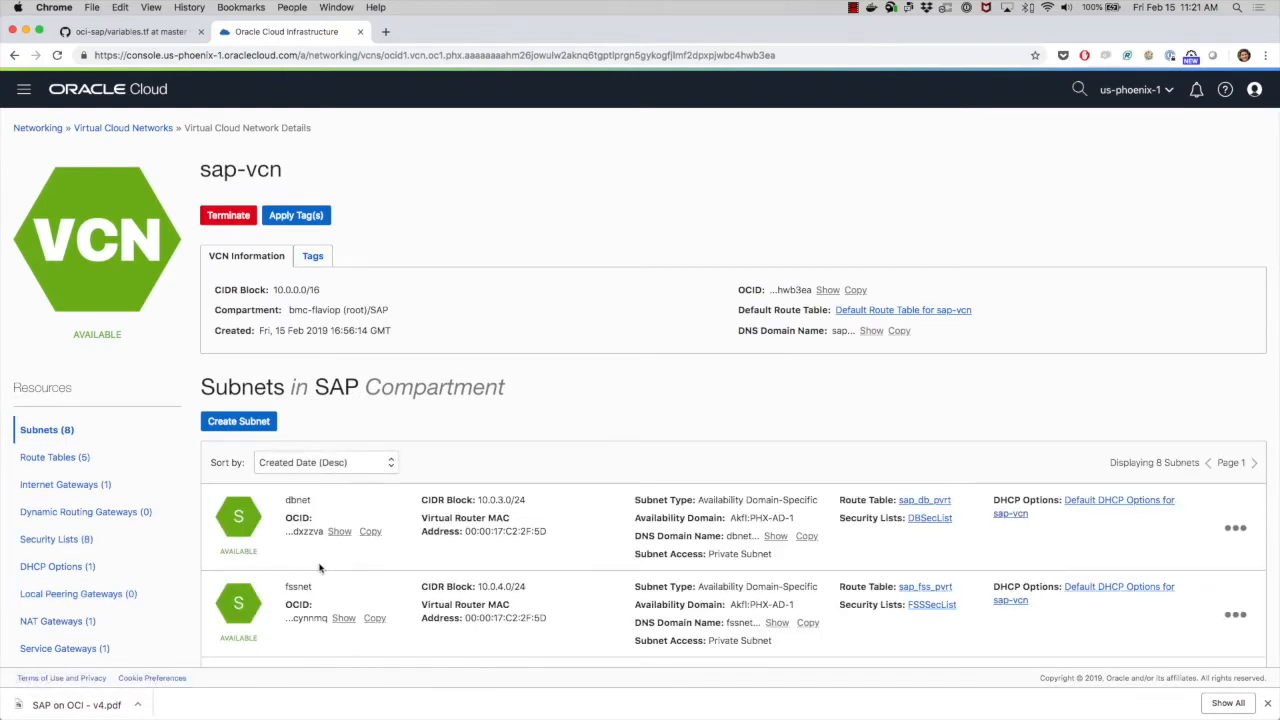
# - Open Load Balancers in the SAP compartment and review the SAP_Load_Balancer details and metrics
pyautogui.click(47, 131)
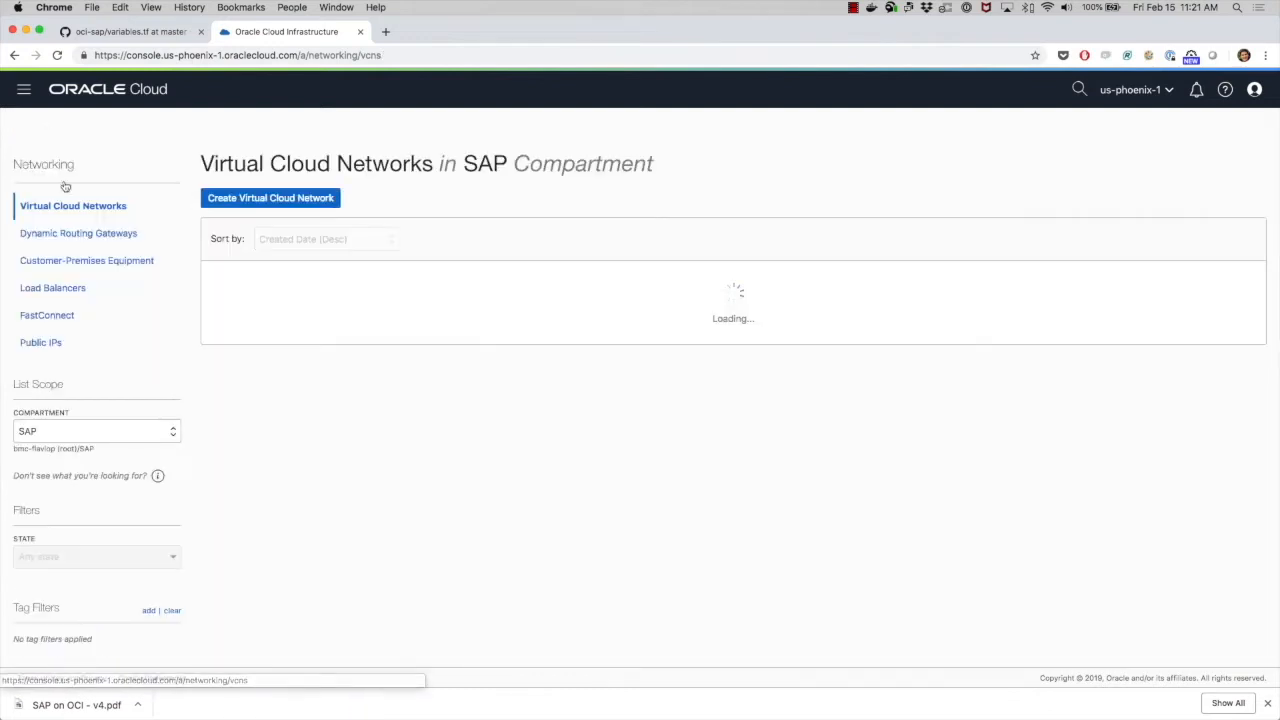
pyautogui.click(60, 291)
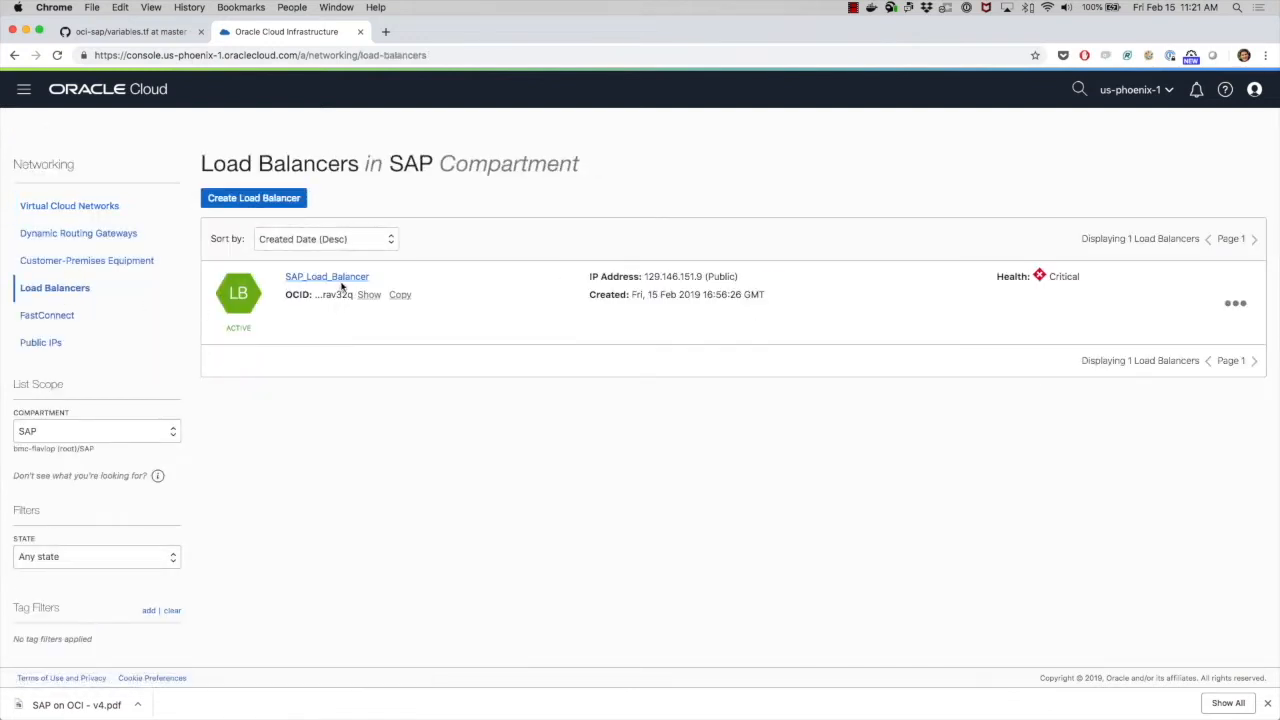
pyautogui.click(343, 281)
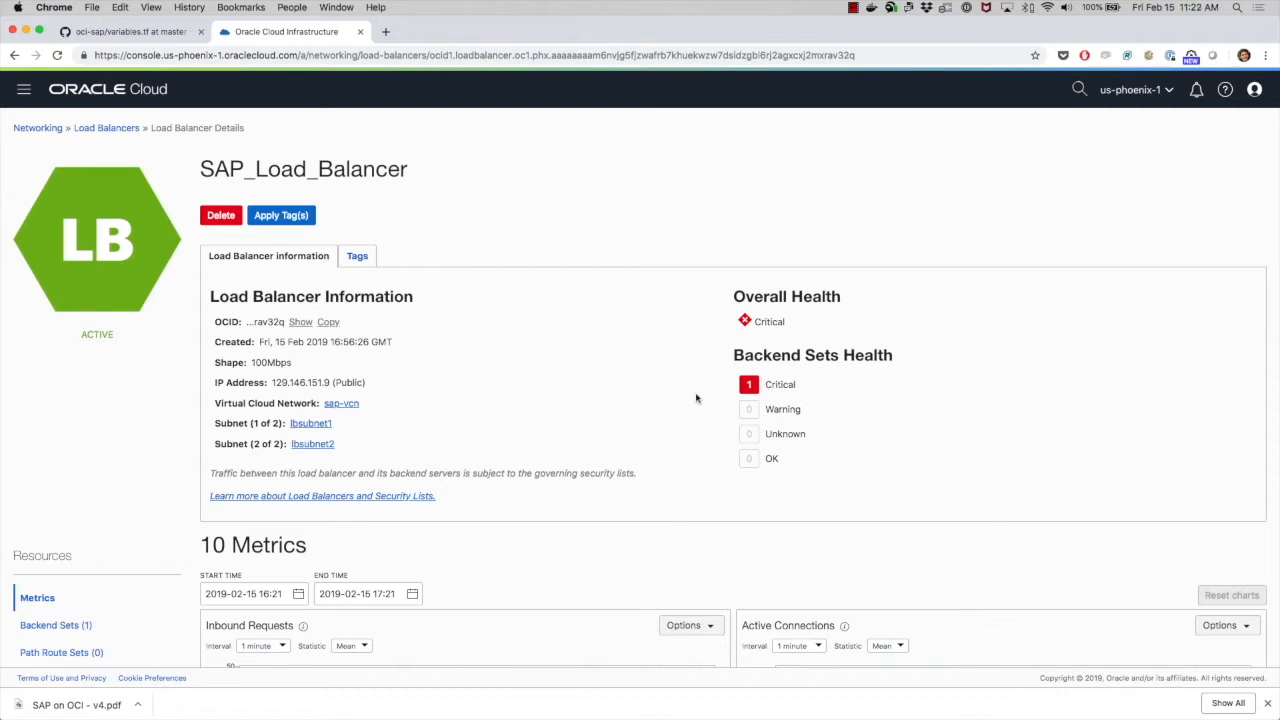
pyautogui.scroll(-5, 697, 398)
pyautogui.click(686, 364)
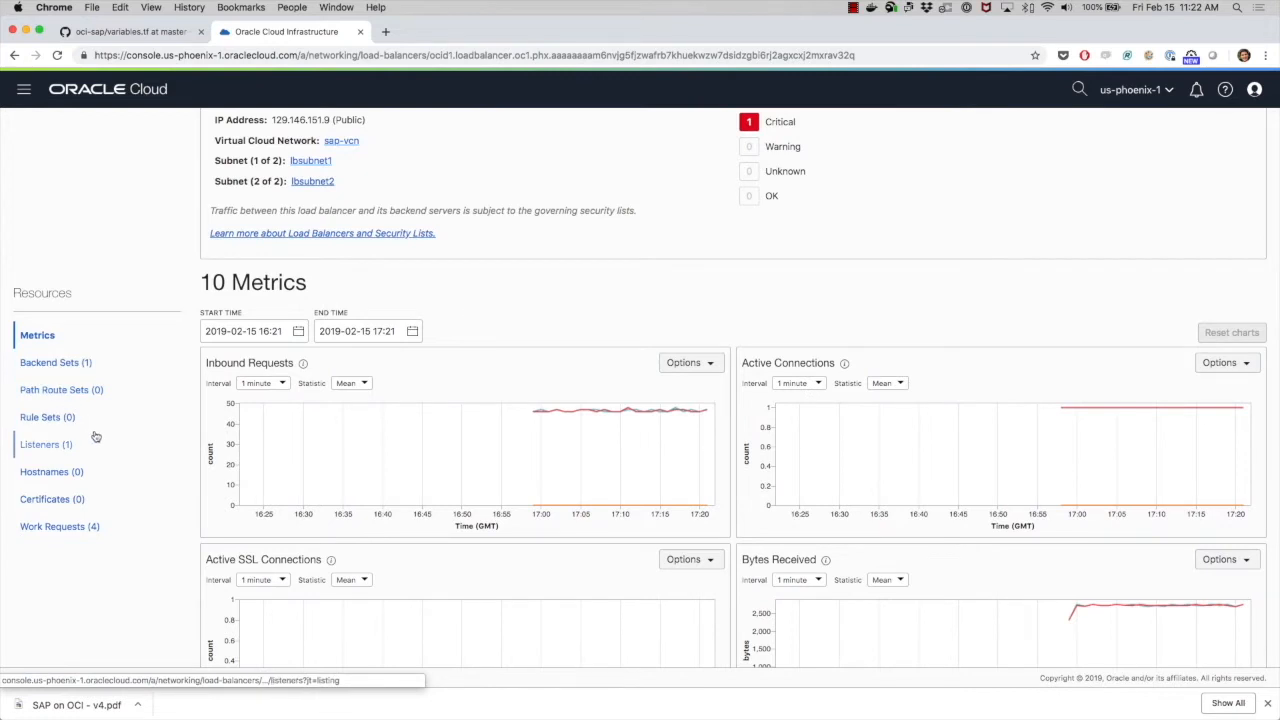
pyautogui.scroll(5, 95, 437)
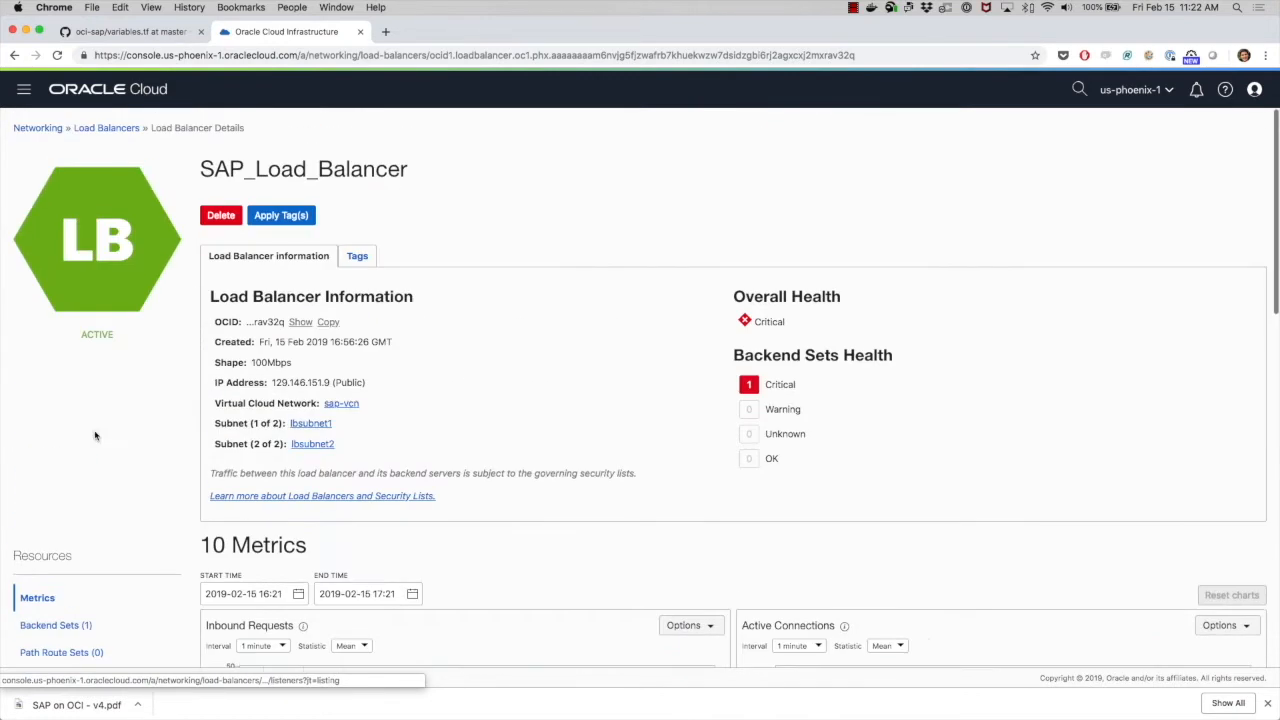
# - Open Compute Instances and review the instances created in the SAP compartment
pyautogui.click(25, 90)
pyautogui.moveTo(60, 152)
pyautogui.click(206, 148)
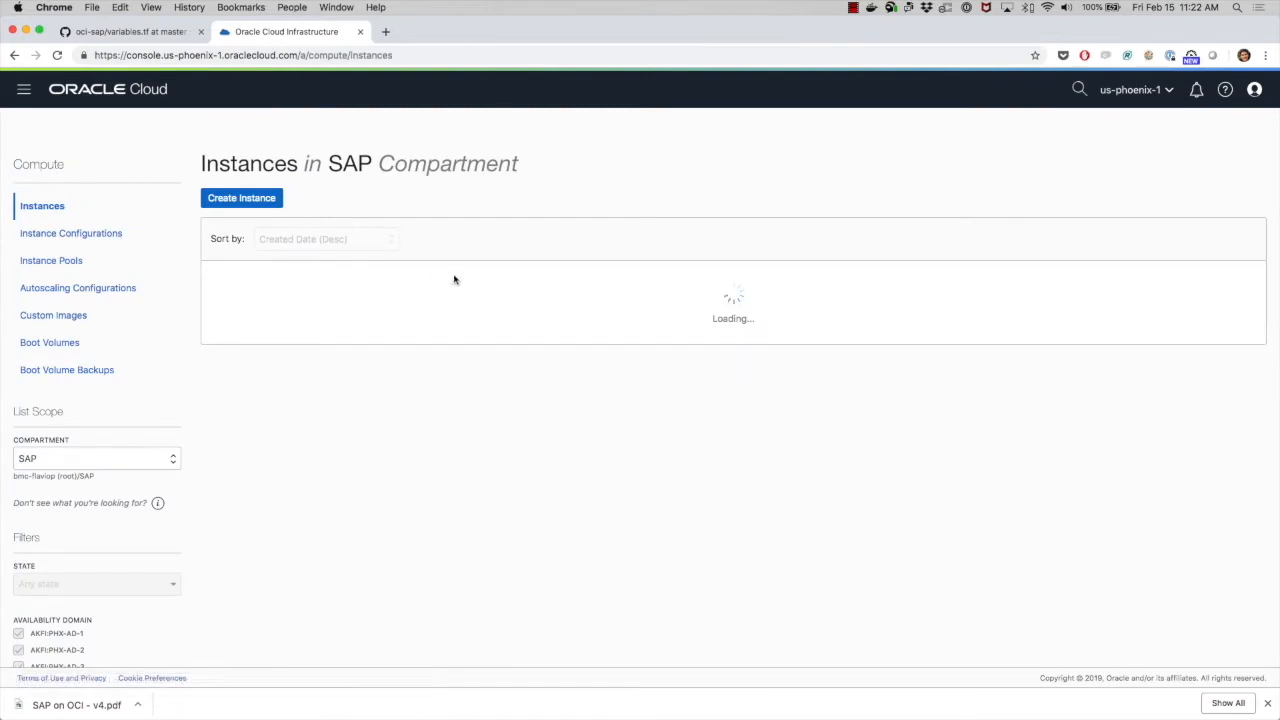
pyautogui.scroll(-1, 361, 305)
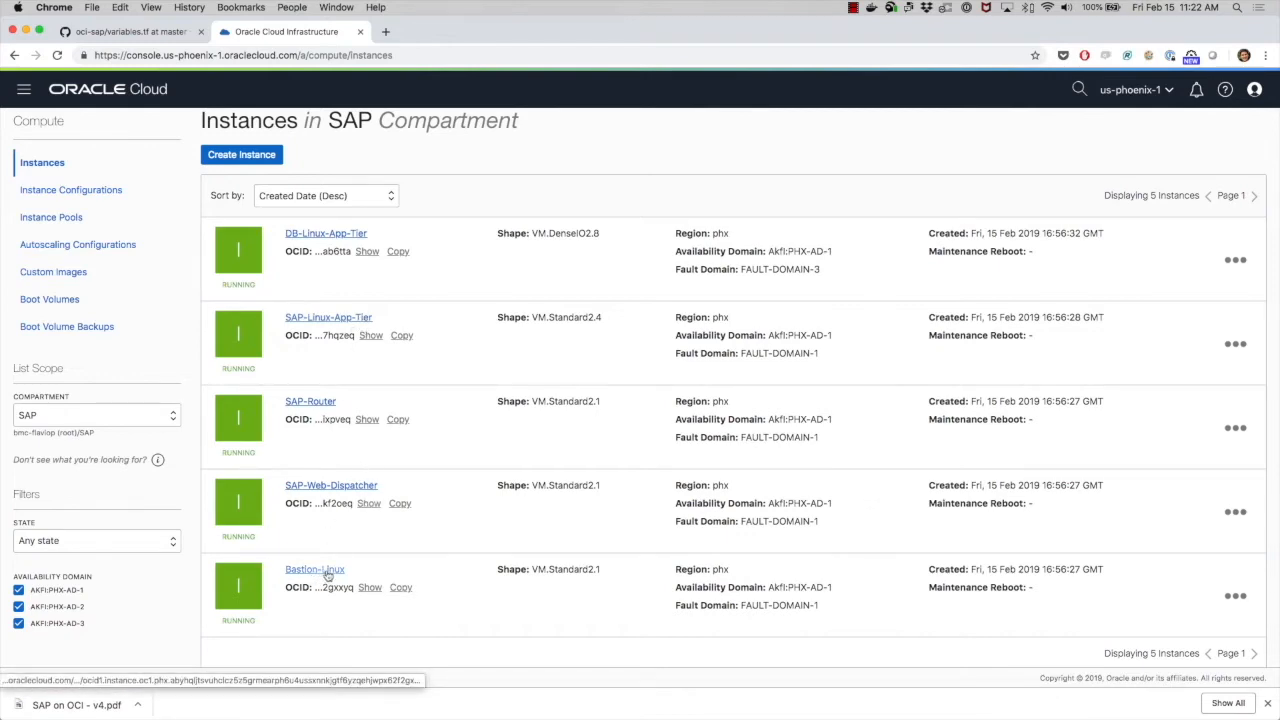
pyautogui.scroll(-1, 327, 575)
pyautogui.scroll(2, 328, 574)
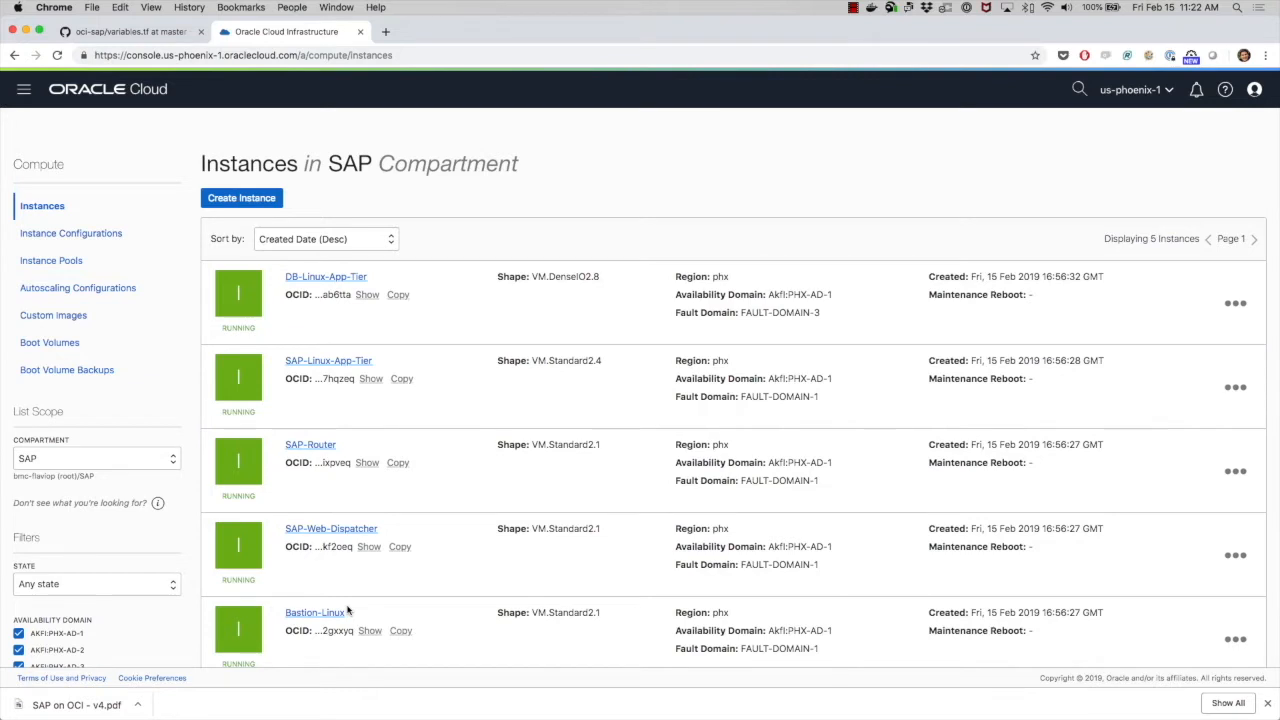
pyautogui.scroll(-1, 348, 610)
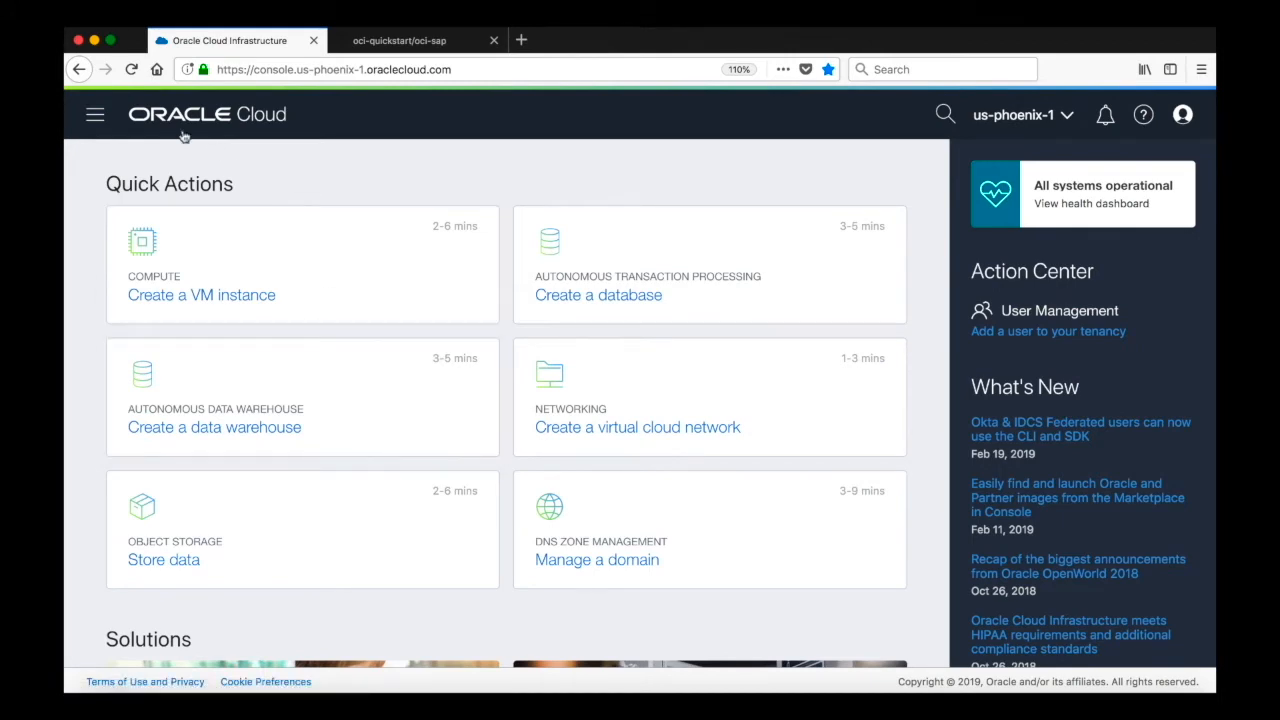
# - Open the Bastion-Linux instance in the SAP_Demo_Lab compartment and select its public IP address
pyautogui.click(95, 114)
pyautogui.moveTo(197, 200)
pyautogui.click(358, 197)
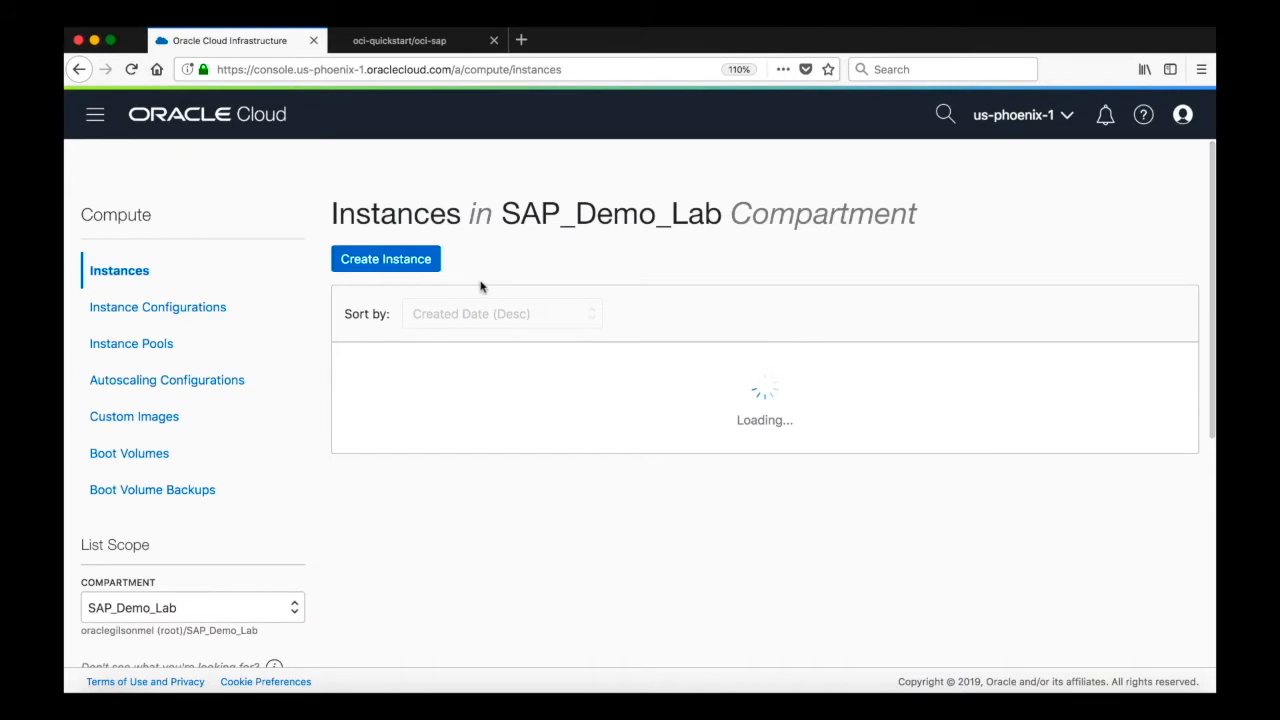
pyautogui.scroll(-3, 552, 447)
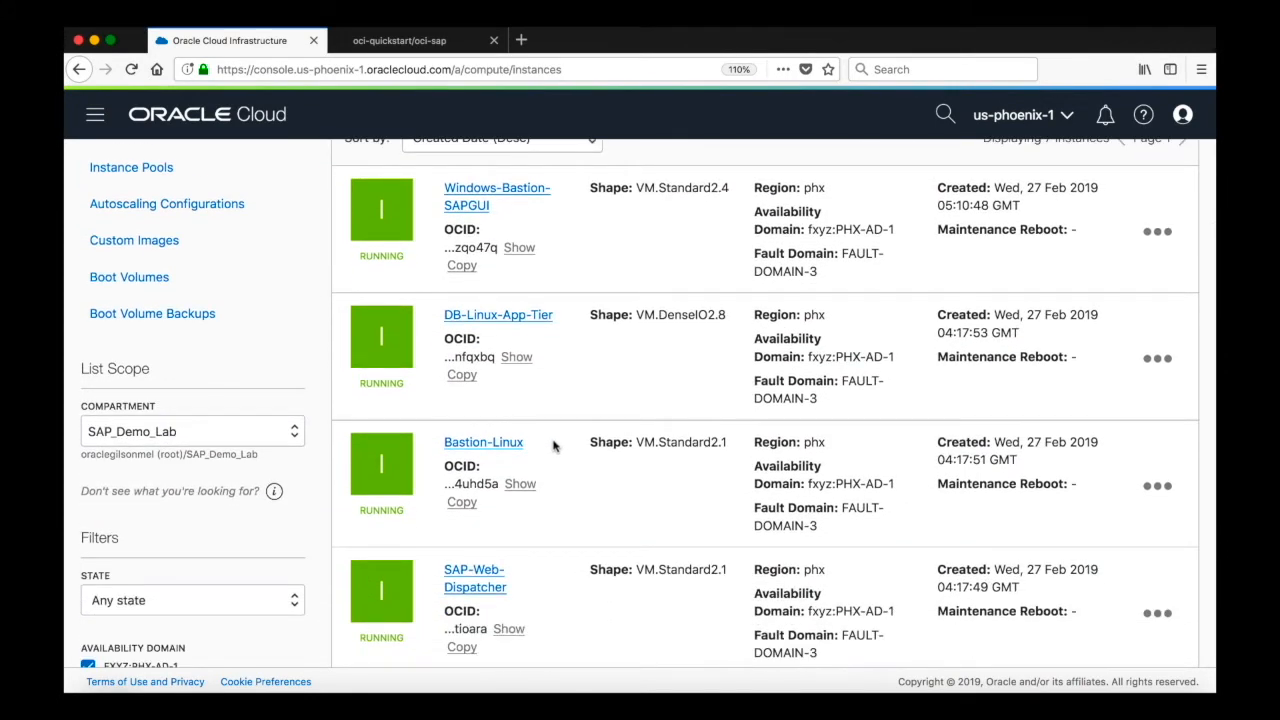
pyautogui.click(495, 446)
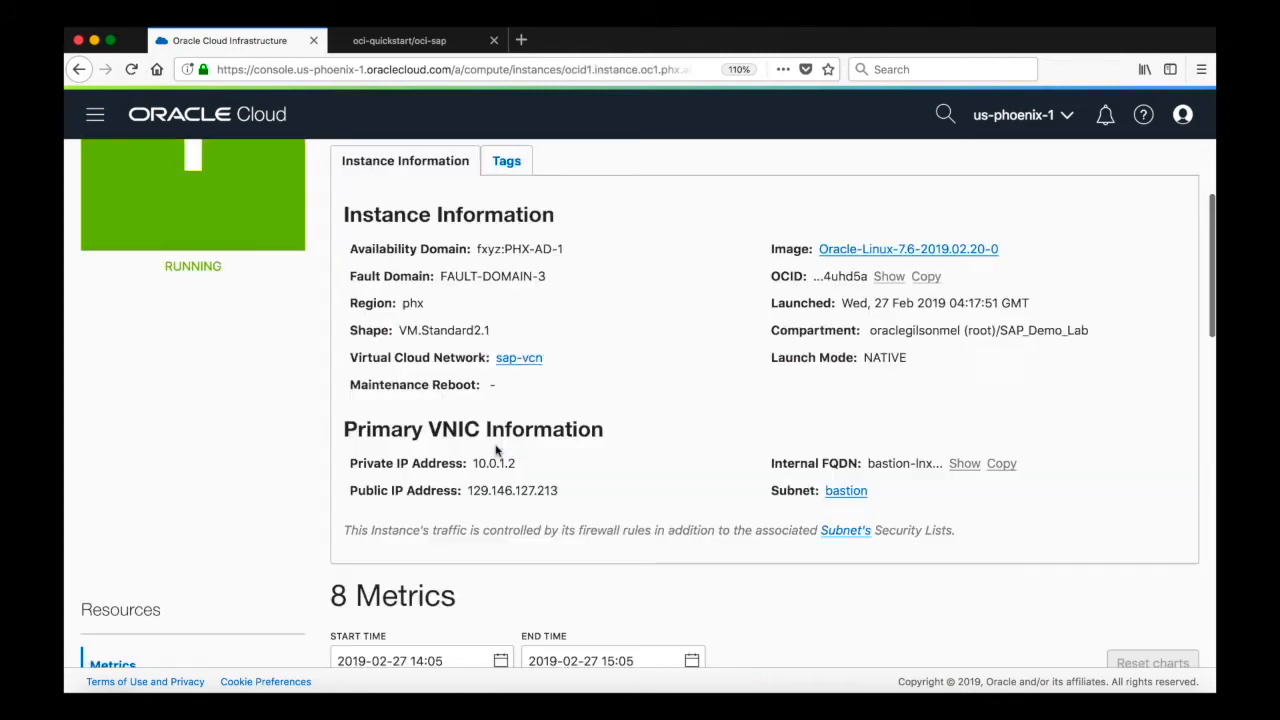
pyautogui.scroll(-1, 498, 452)
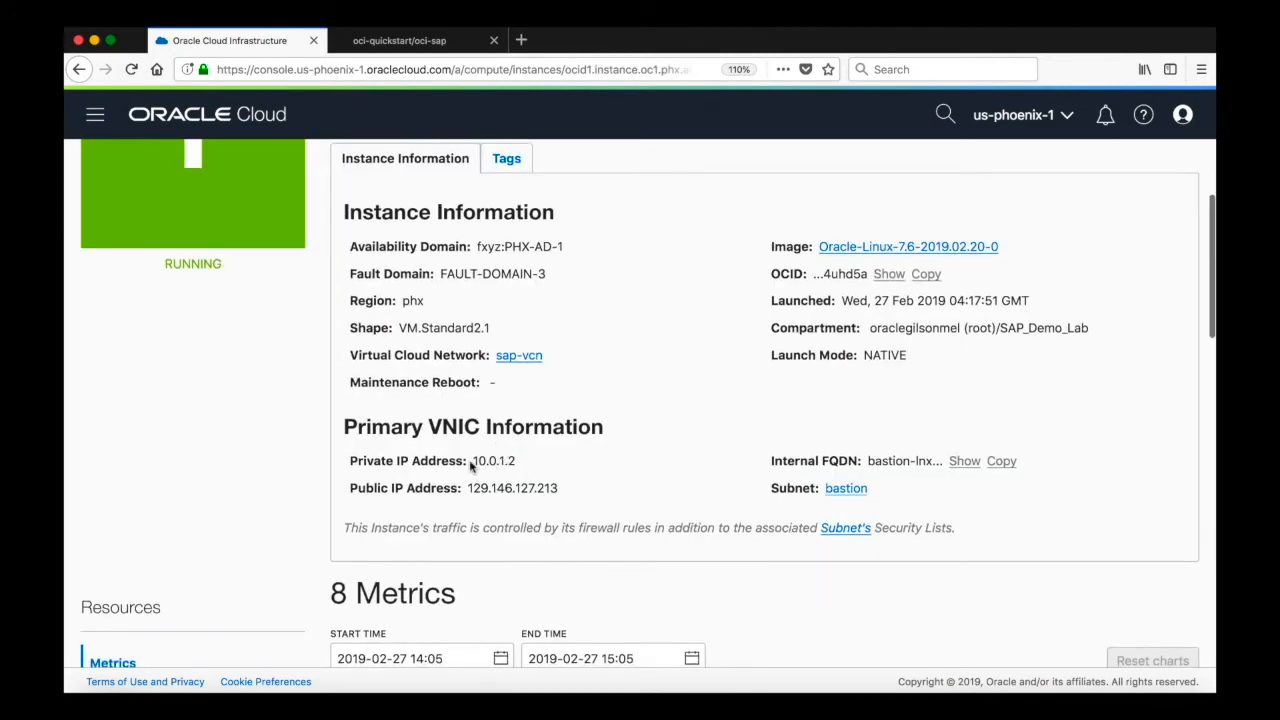
pyautogui.moveTo(466, 487); pyautogui.dragTo(562, 491)
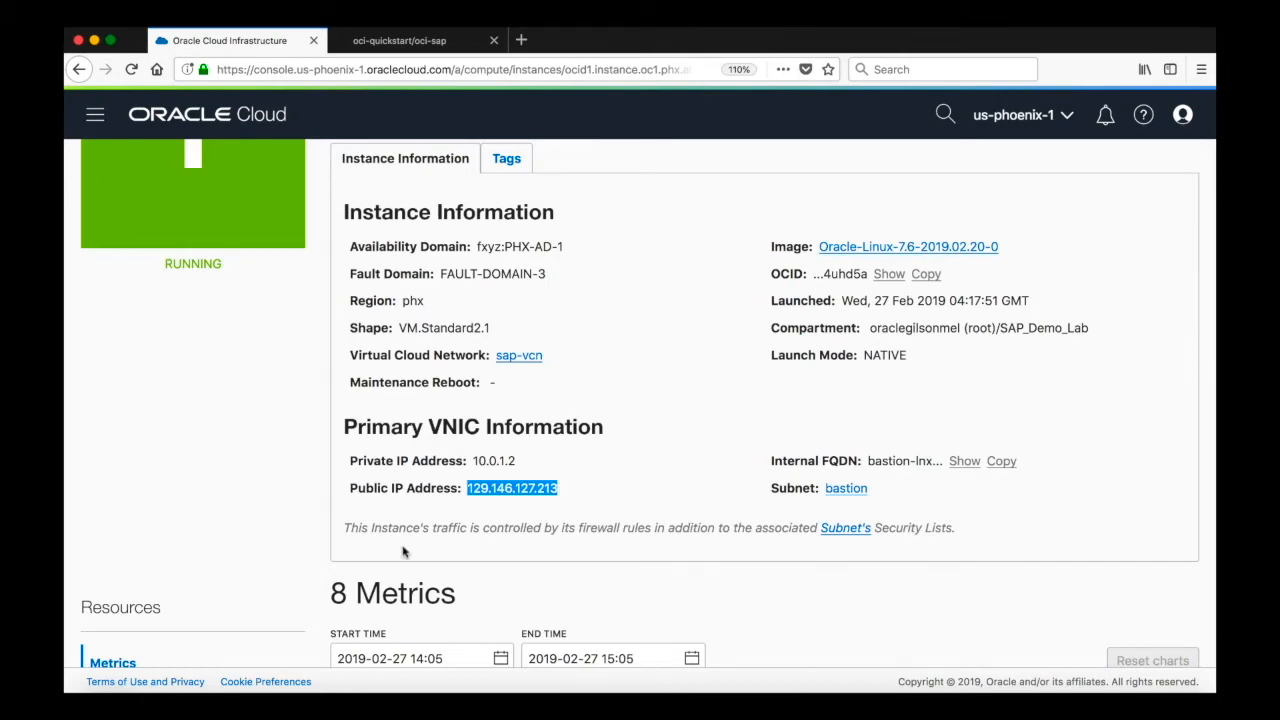
# - Switch to the terminal and page through the host entries of ~/.ssh/config with more
pyautogui.click(243, 684)
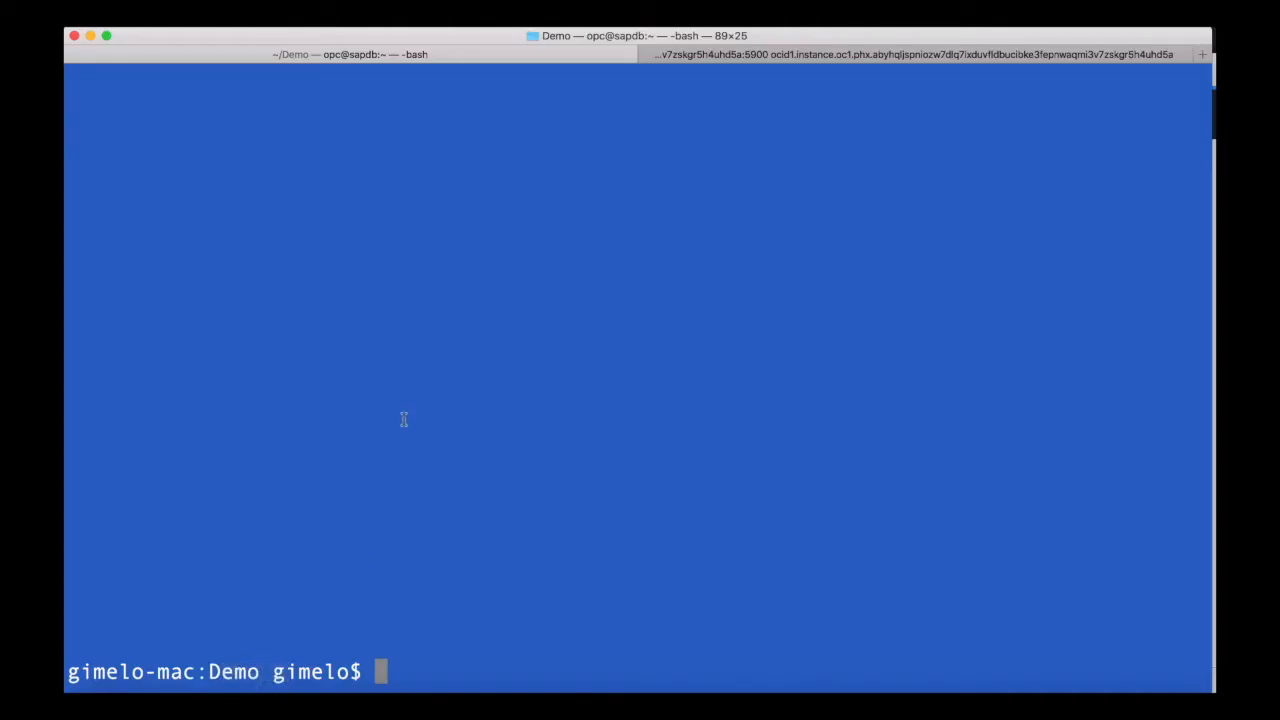
pyautogui.hotkey('ctrl', 'l')
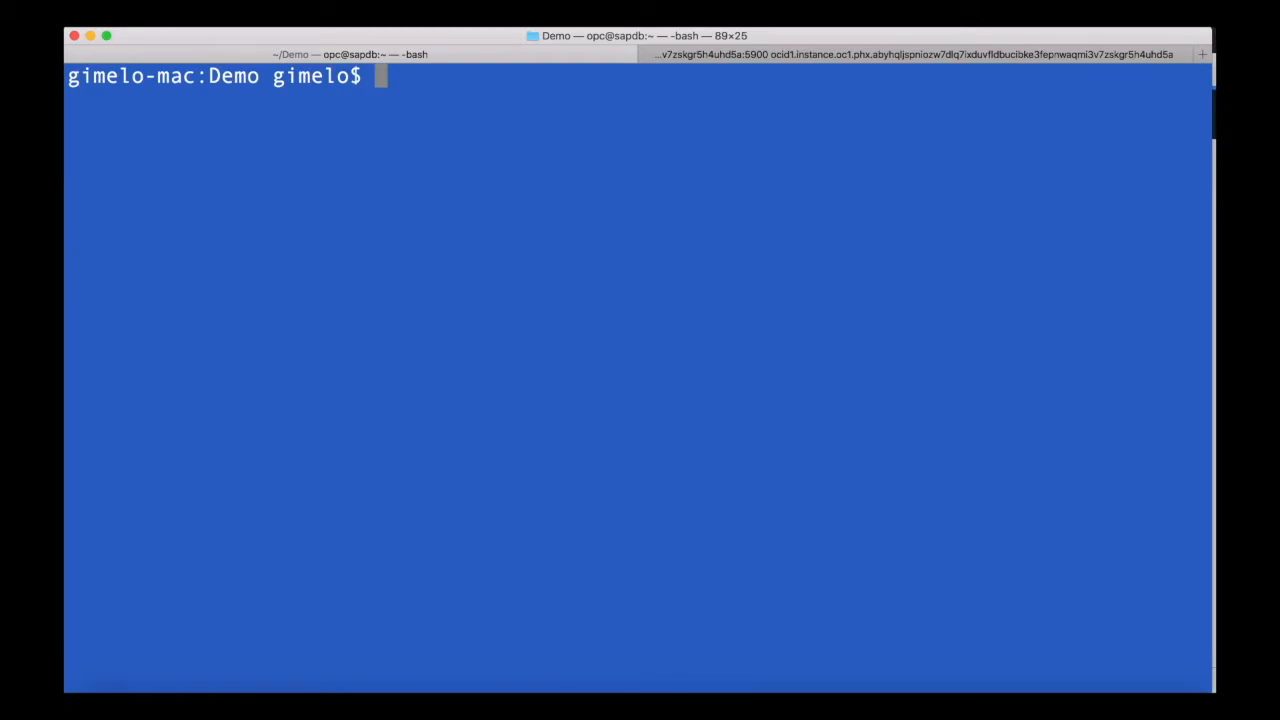
pyautogui.write('more ~')
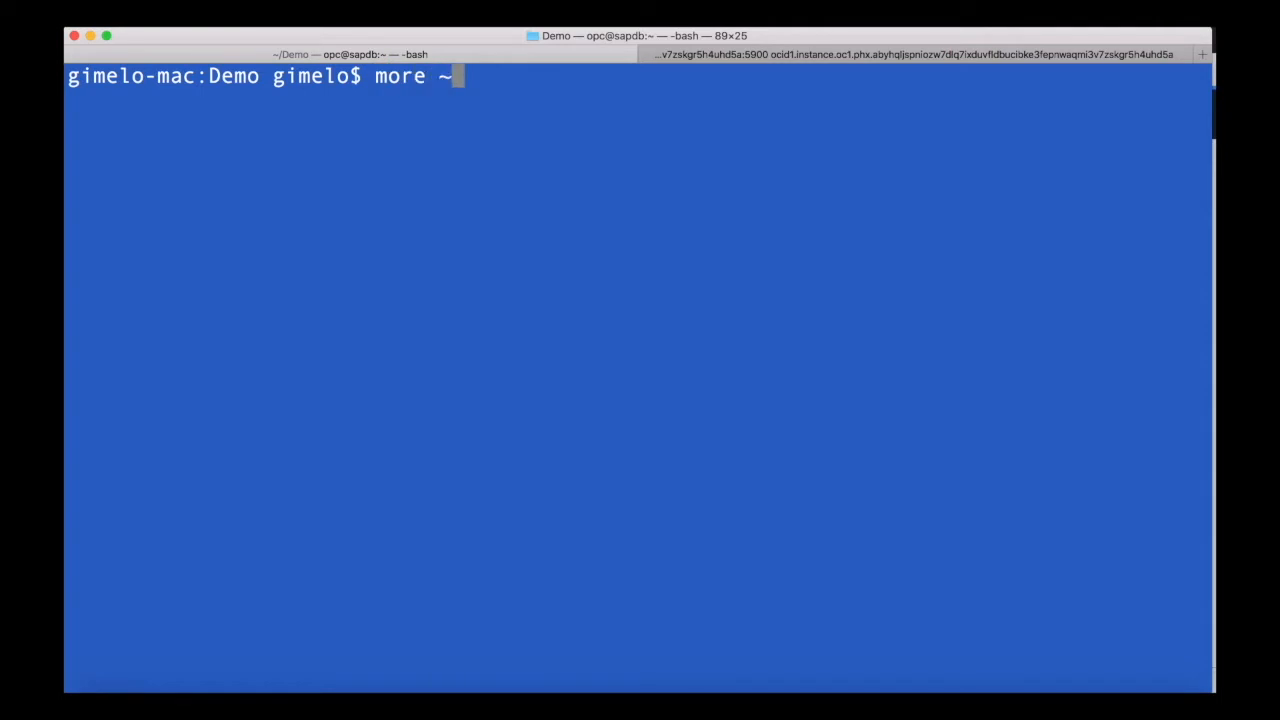
pyautogui.write('/.ssh/config')
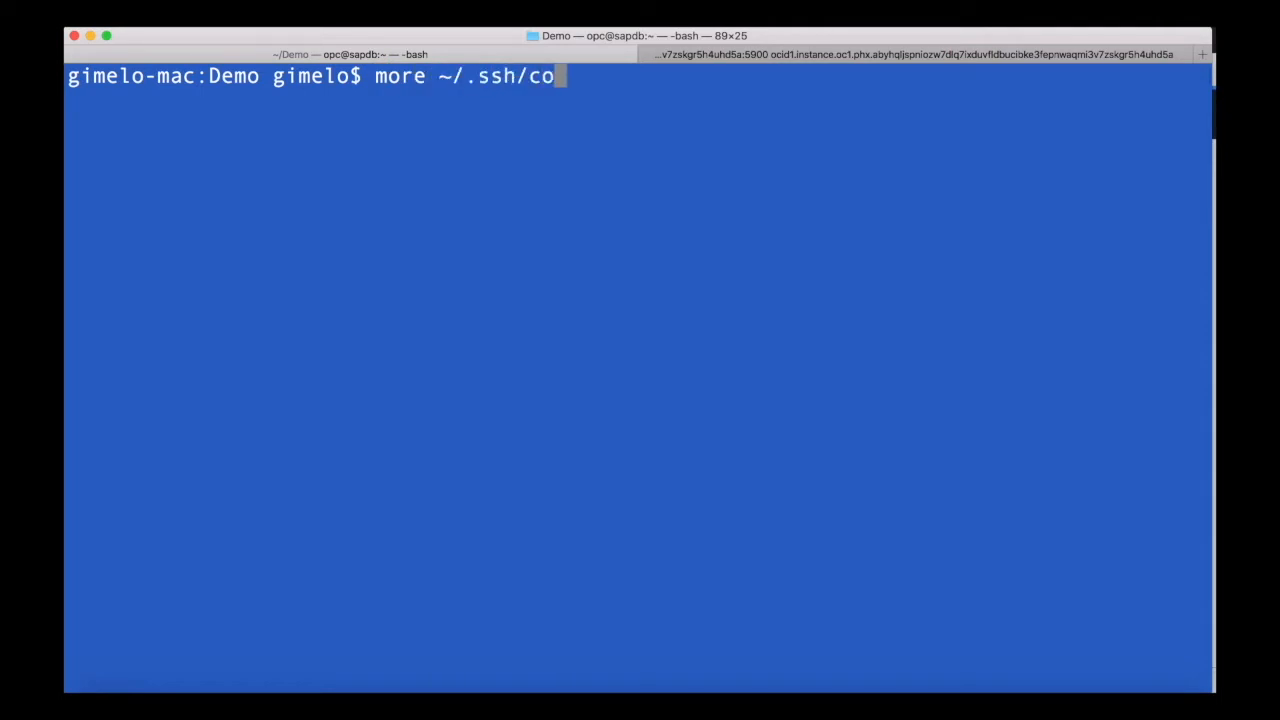
pyautogui.press('Return')
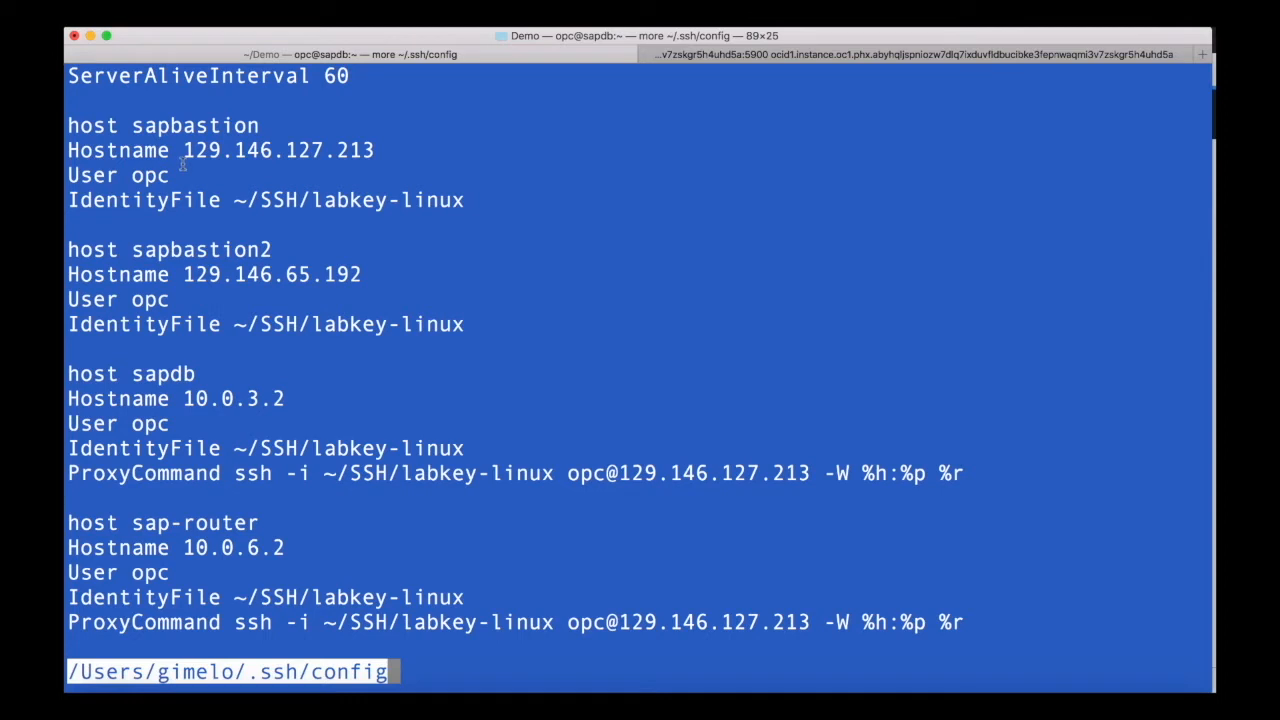
pyautogui.moveTo(183, 150); pyautogui.dragTo(384, 150)
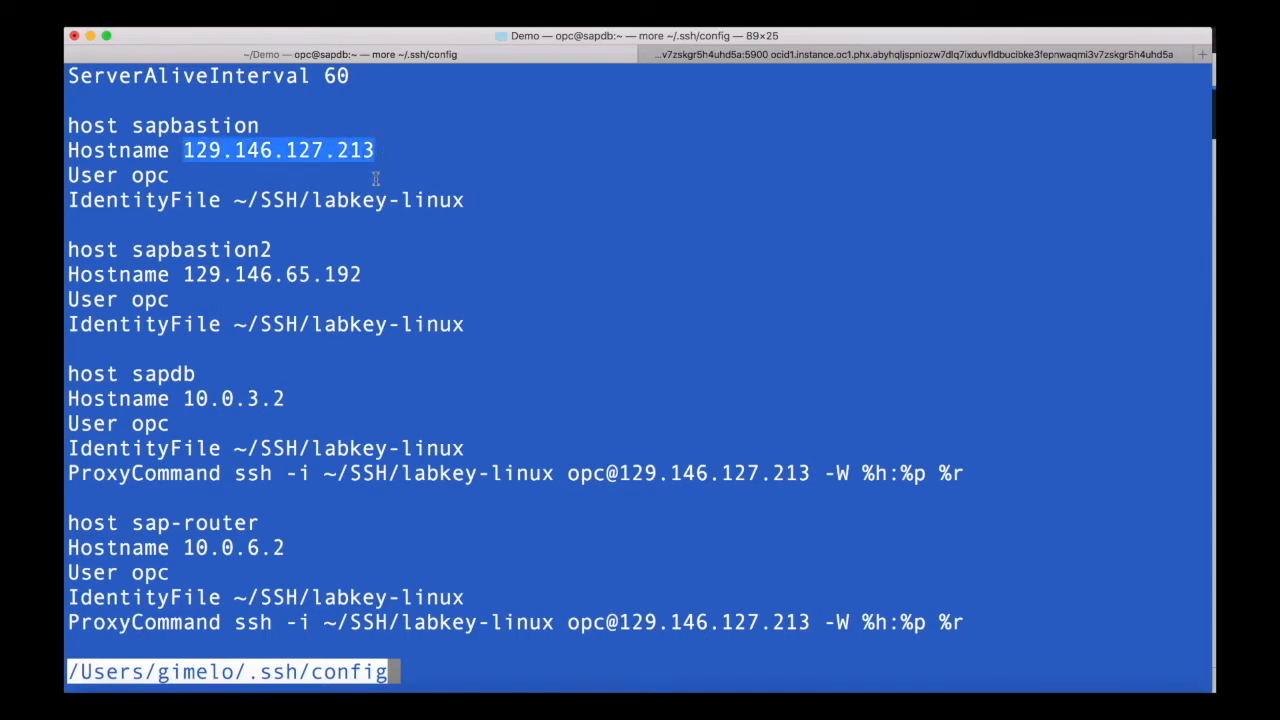
pyautogui.moveTo(236, 200); pyautogui.dragTo(441, 194)
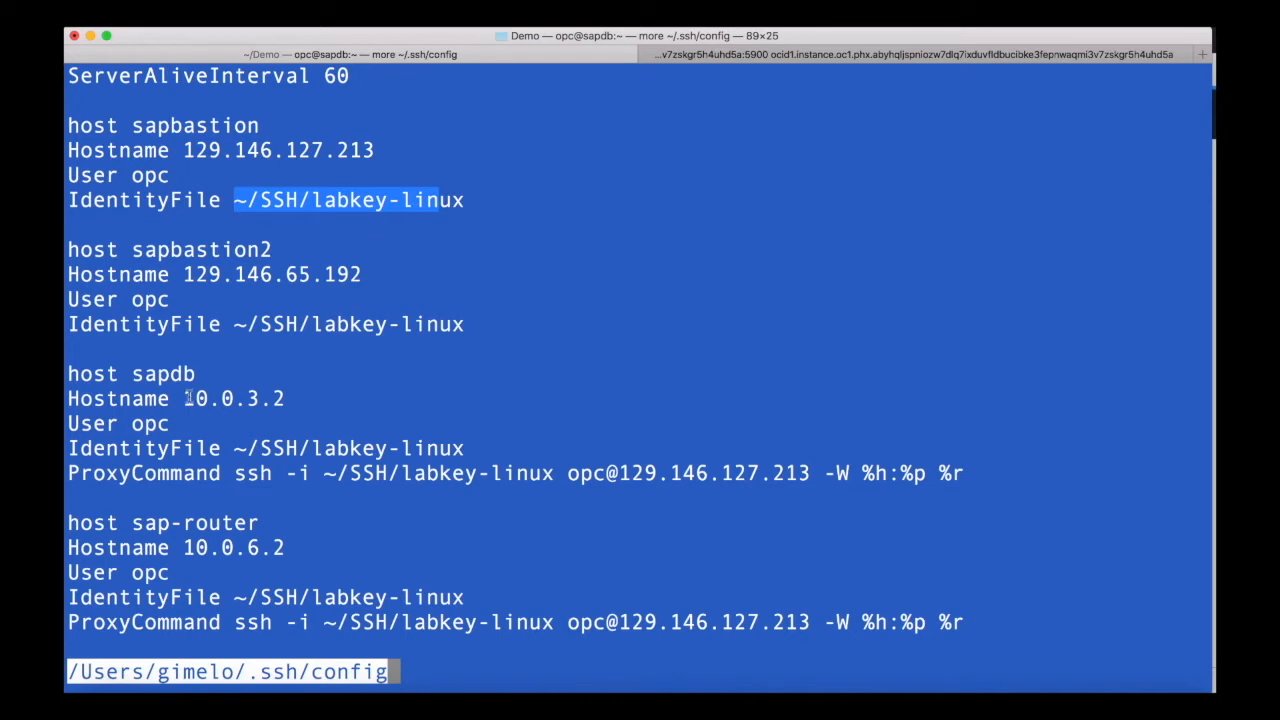
pyautogui.moveTo(148, 373); pyautogui.dragTo(197, 374)
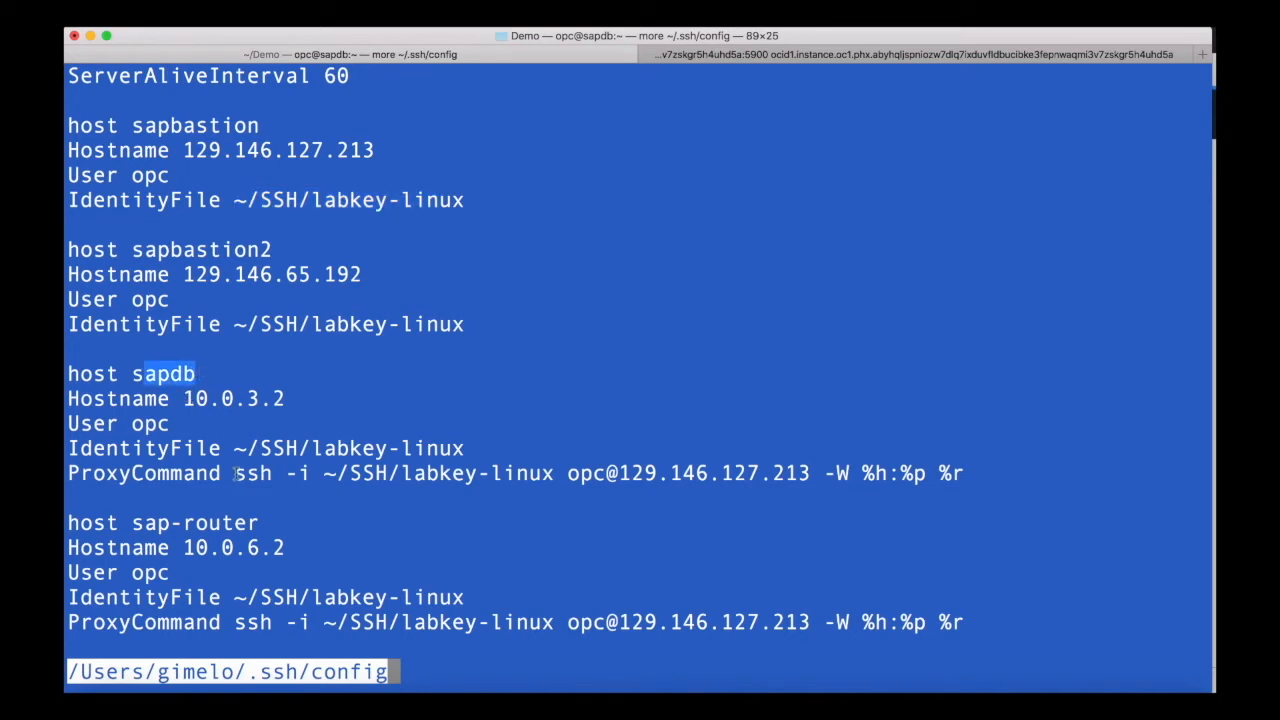
pyautogui.moveTo(170, 522); pyautogui.dragTo(219, 522)
pyautogui.press('space')
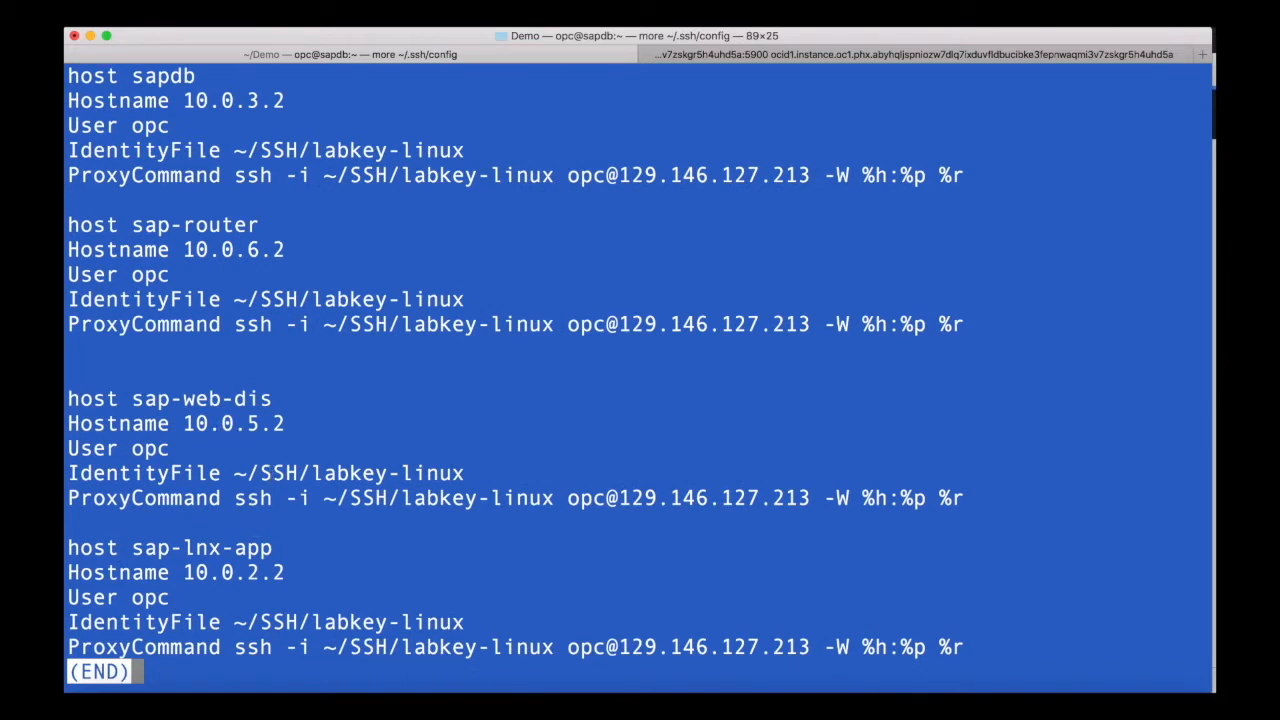
pyautogui.press('q')
# - Connect to the sapbastion host with ssh and log out again
pyautogui.hotkey('ctrl', 'l')
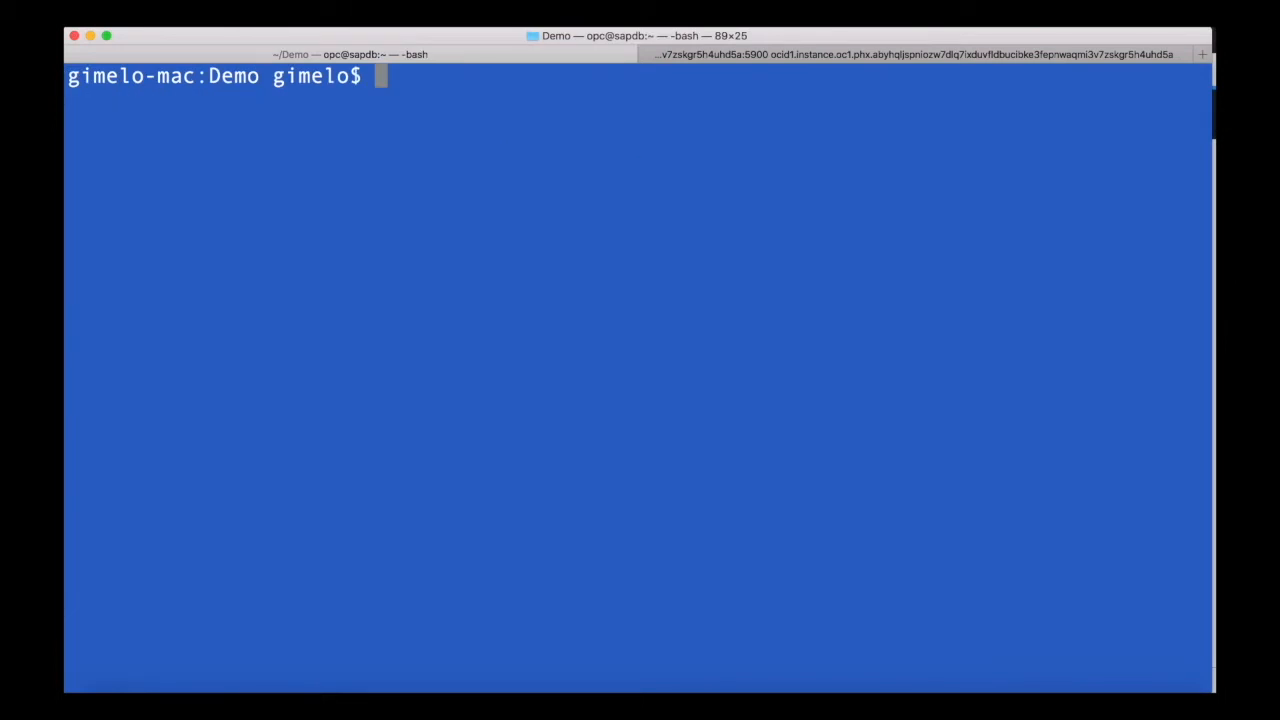
pyautogui.write('ssh sa')
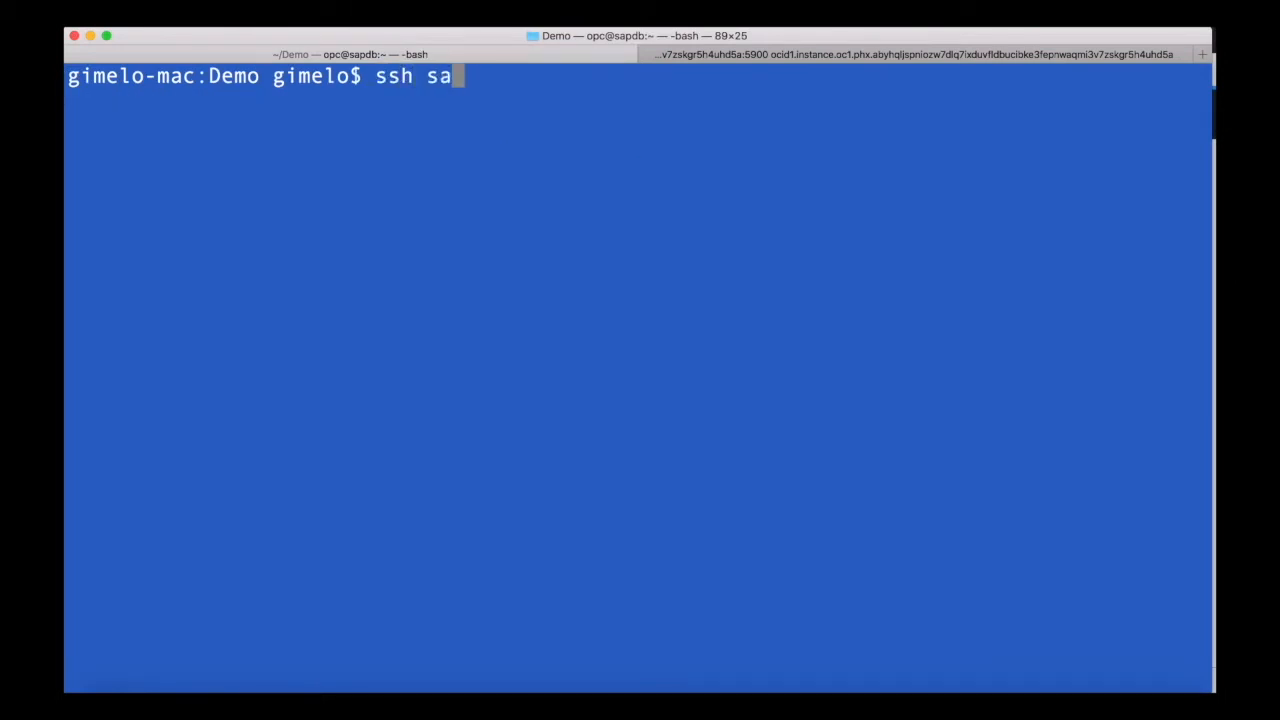
pyautogui.write('pbastion')
pyautogui.press('Return')
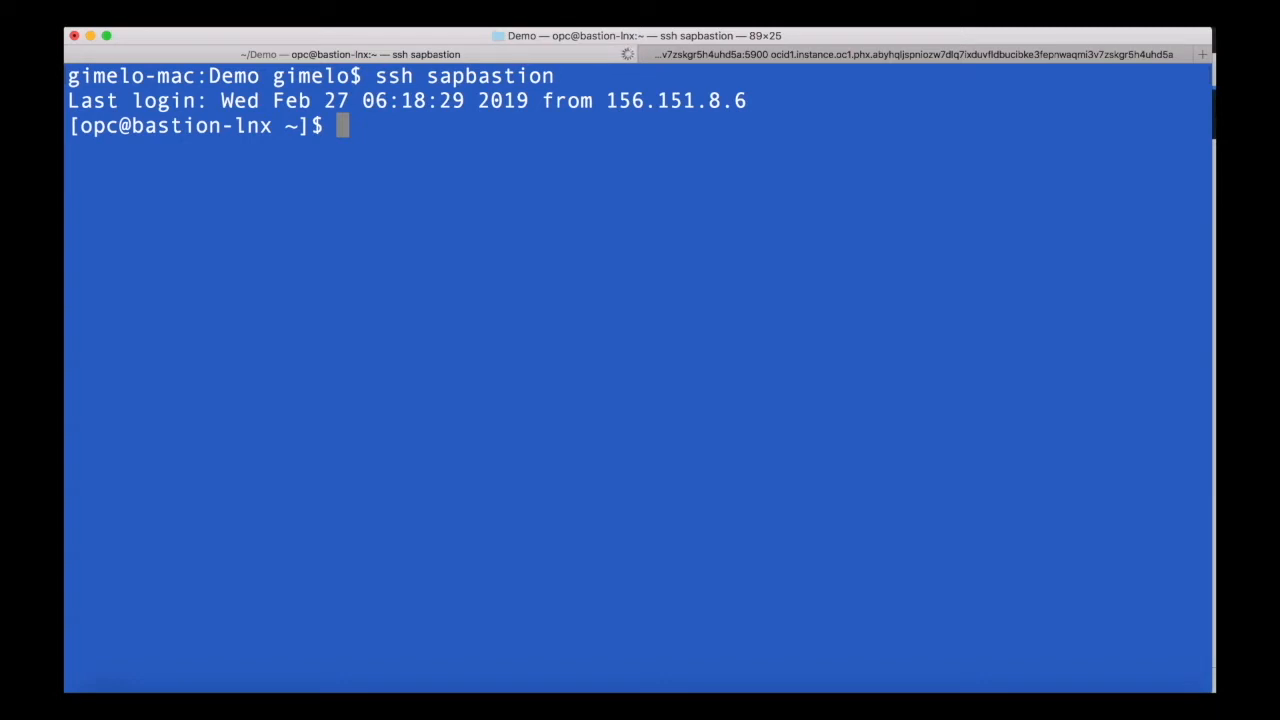
pyautogui.hotkey('ctrl', 'd')
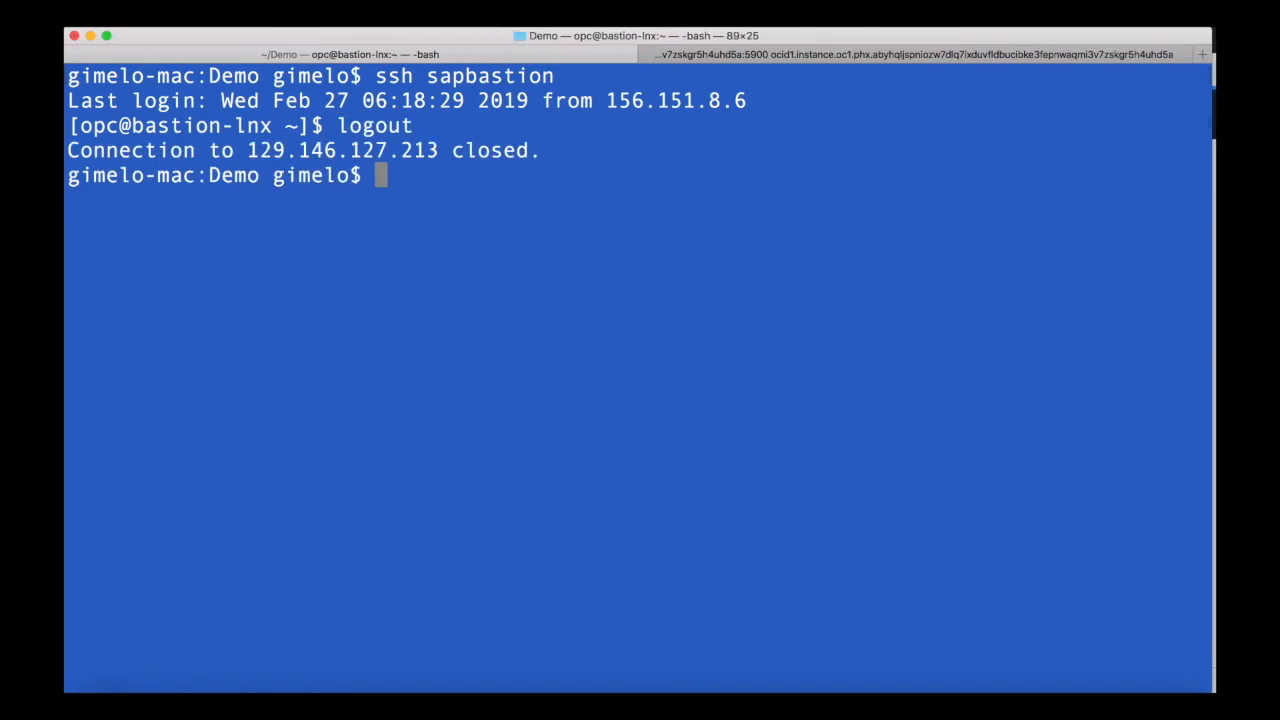
# - Clear the terminal and list the files in the Demo directory
pyautogui.hotkey('ctrl', 'l')
pyautogui.press('Return')
pyautogui.write('l')
pyautogui.press('Return')
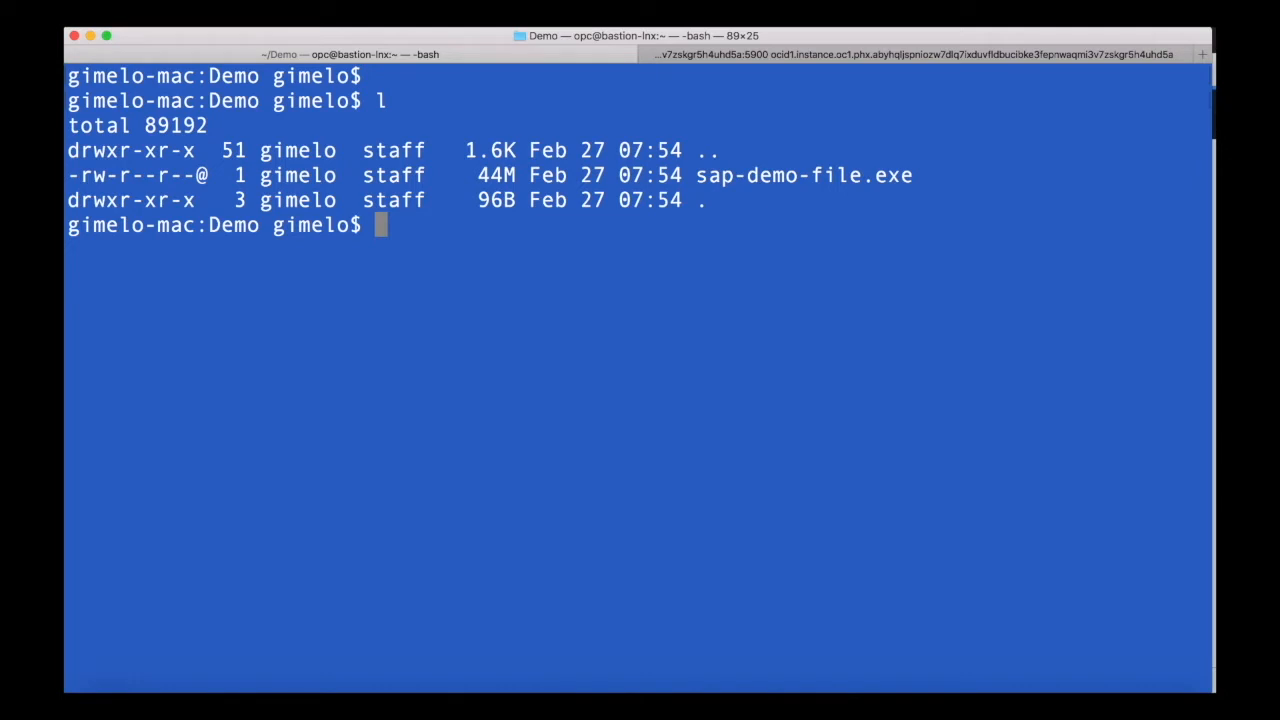
# - Copy sap-demo-file.exe from the Demo directory to /tmp on the sapdb host with scp
pyautogui.write('scp')
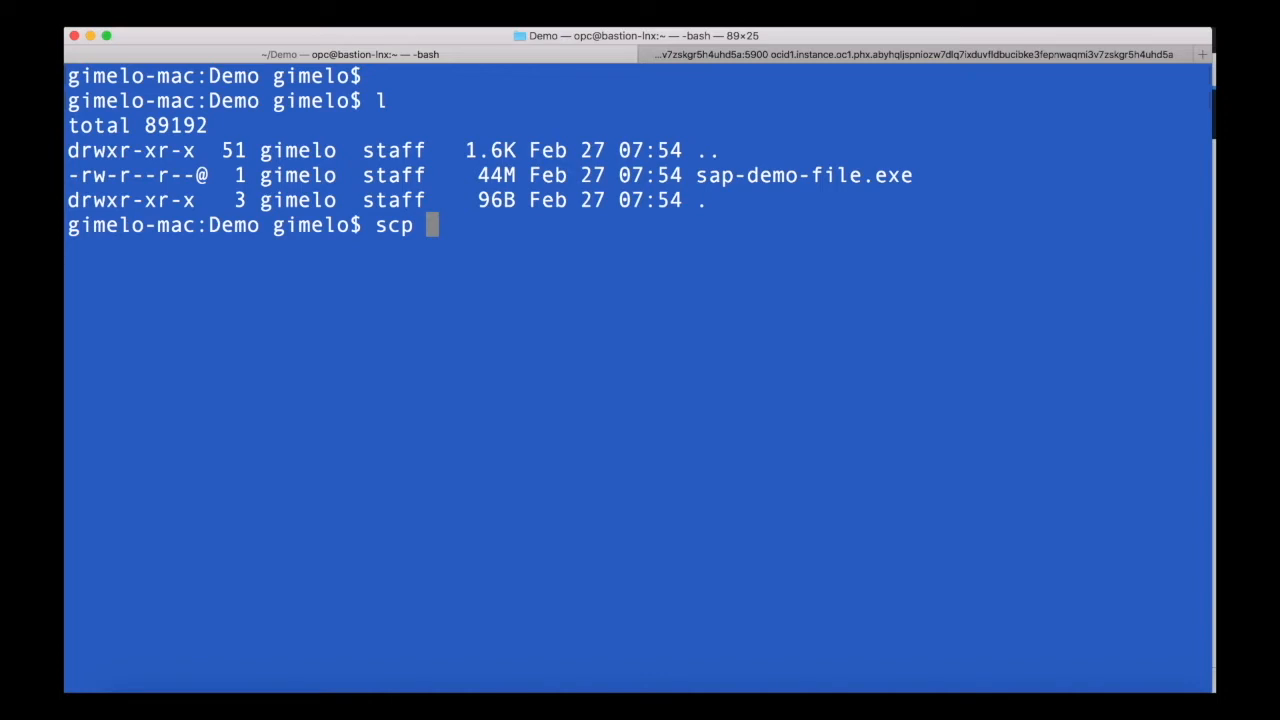
pyautogui.write('sap')
pyautogui.press('Tab')
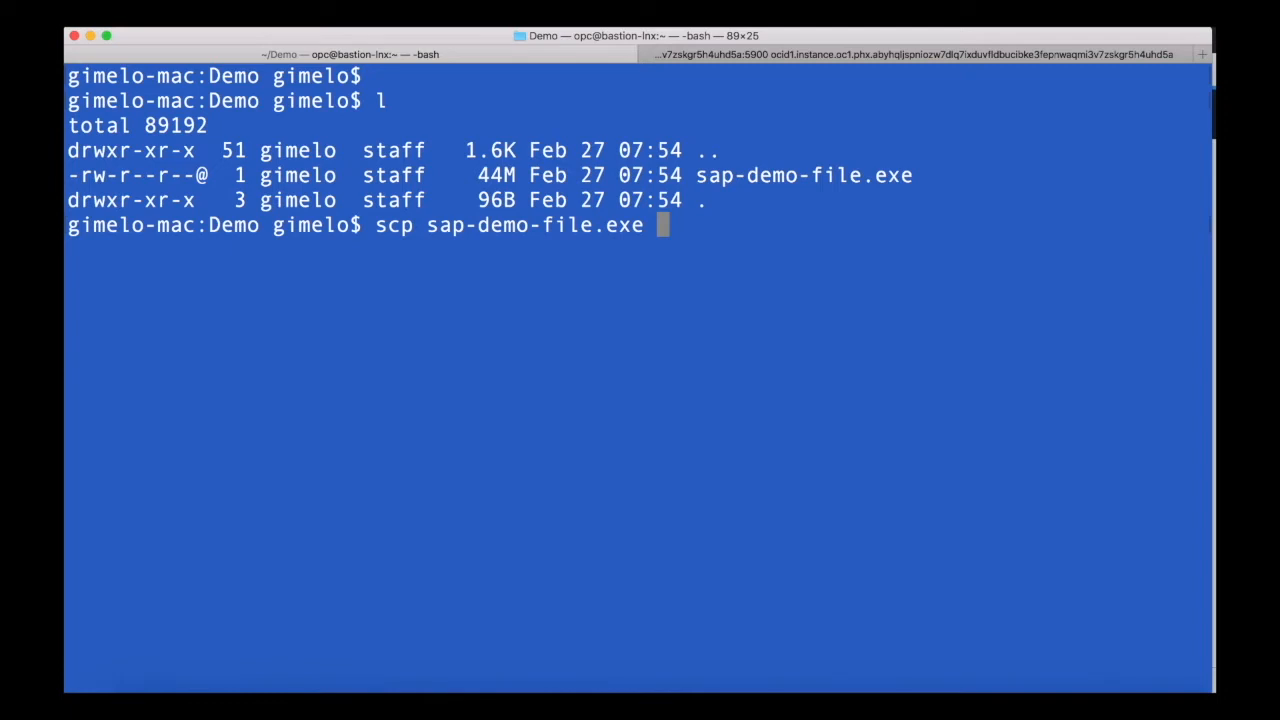
pyautogui.write('sapd')
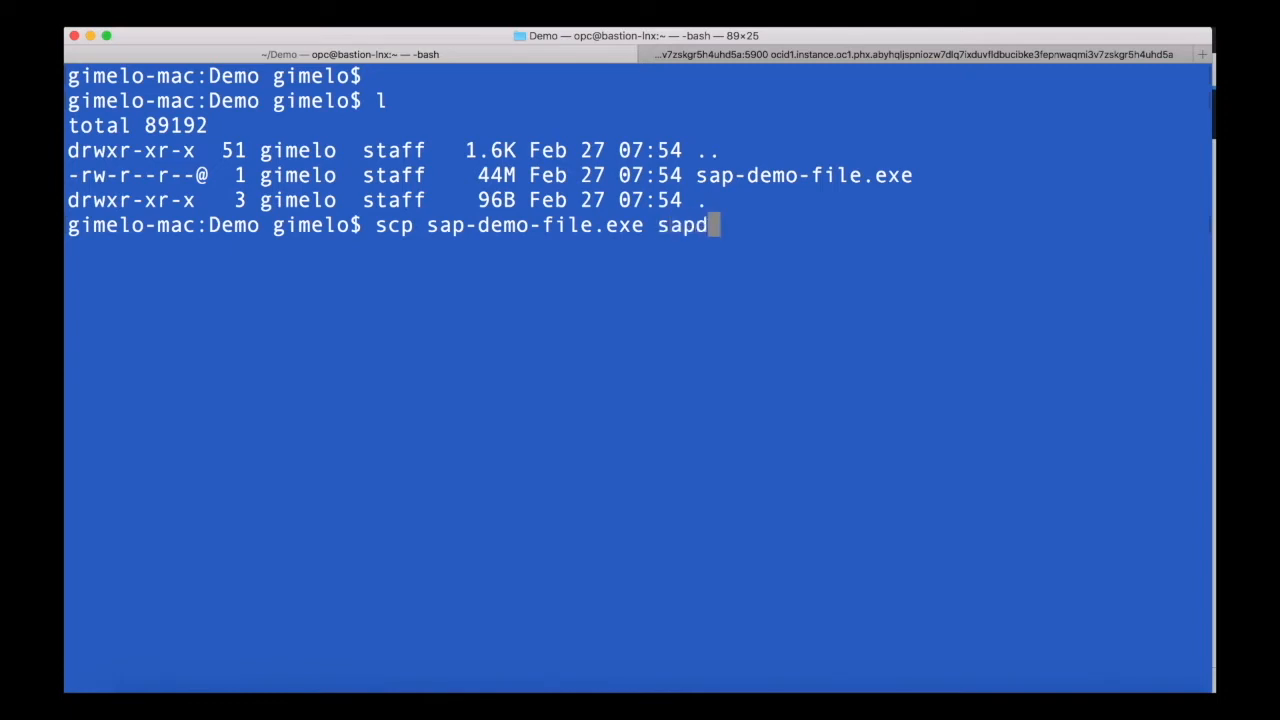
pyautogui.write('b:/tmp')
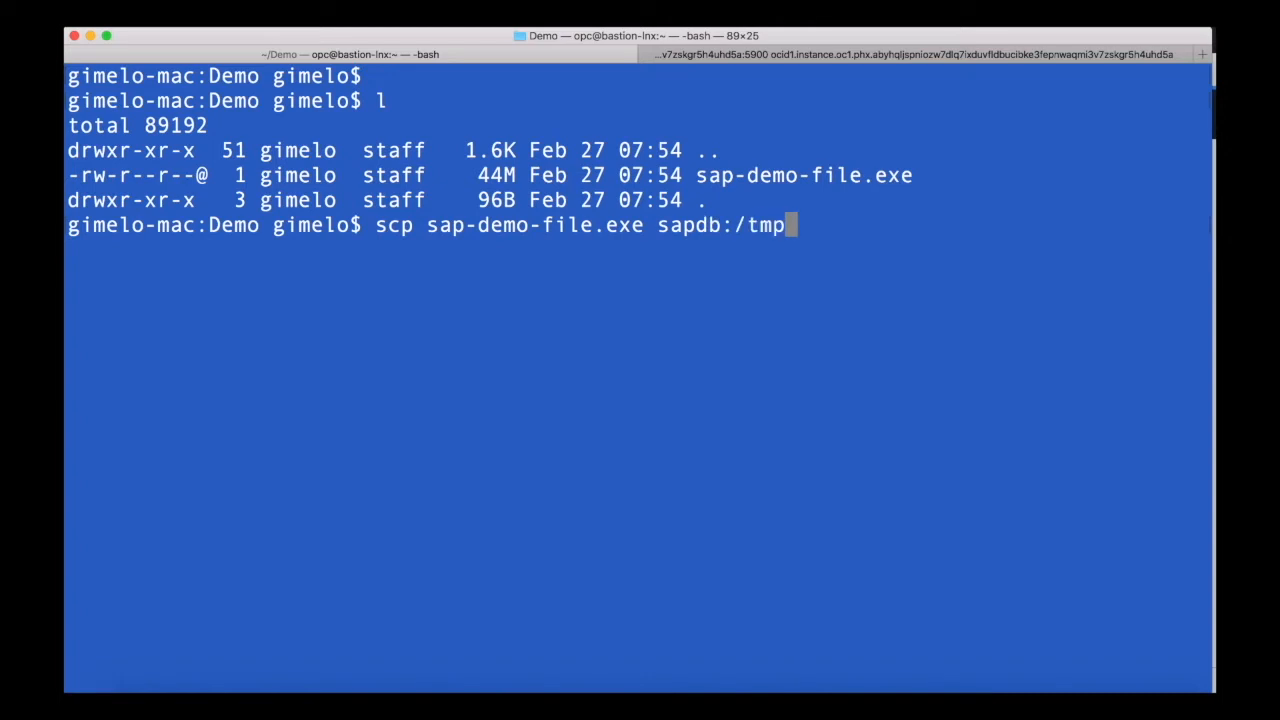
pyautogui.press('Return')
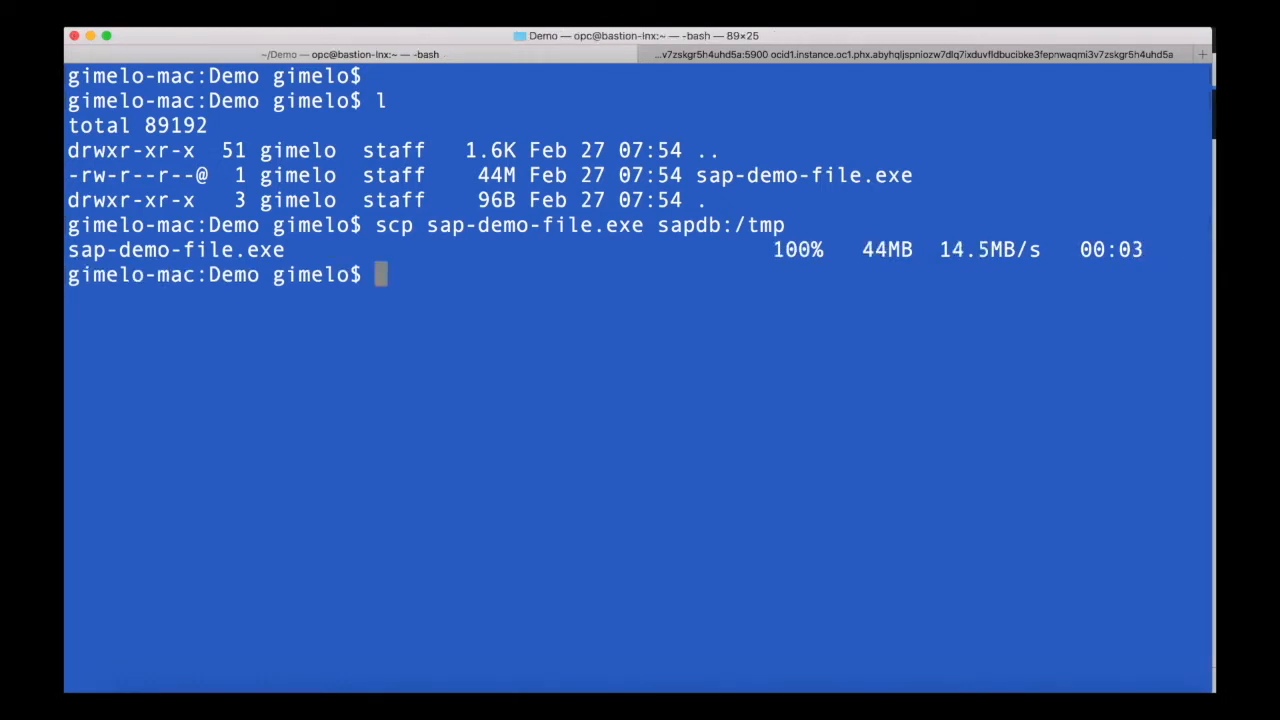
# - Log in to sapdb over ssh, change to /tmp and list sap-demo-file.exe there
pyautogui.write('ssh sap')
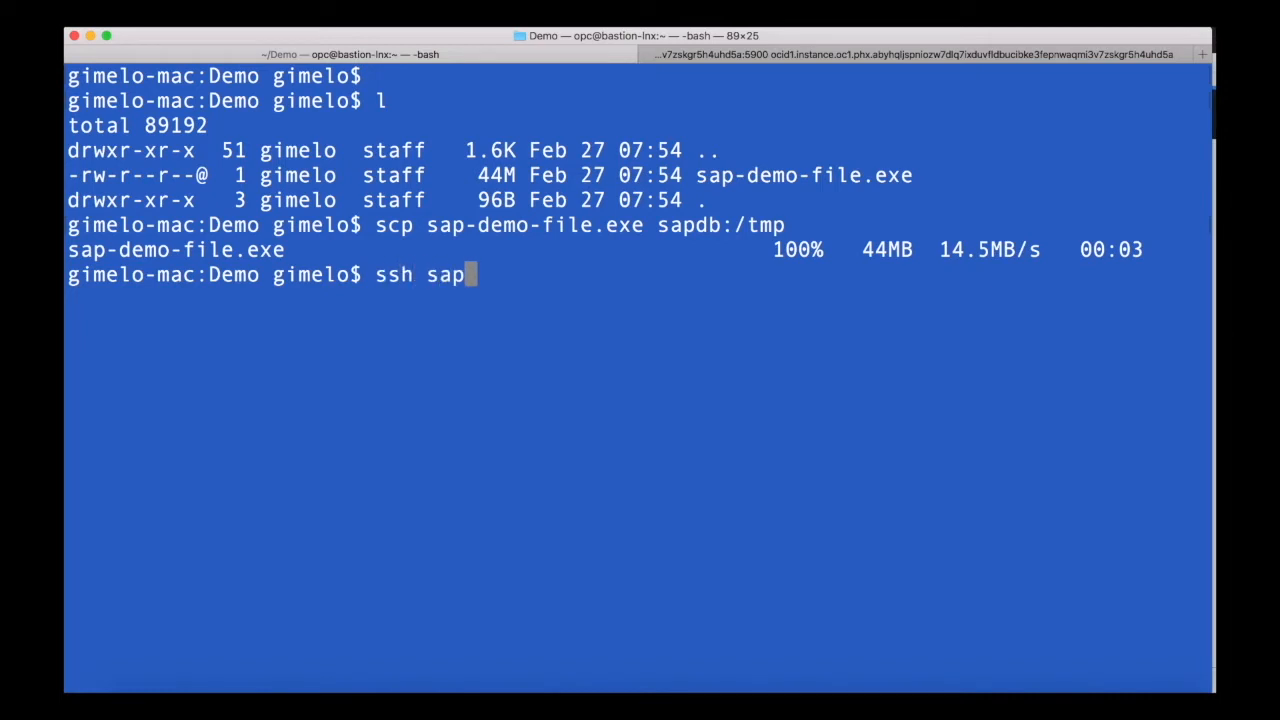
pyautogui.write('db')
pyautogui.press('Return')
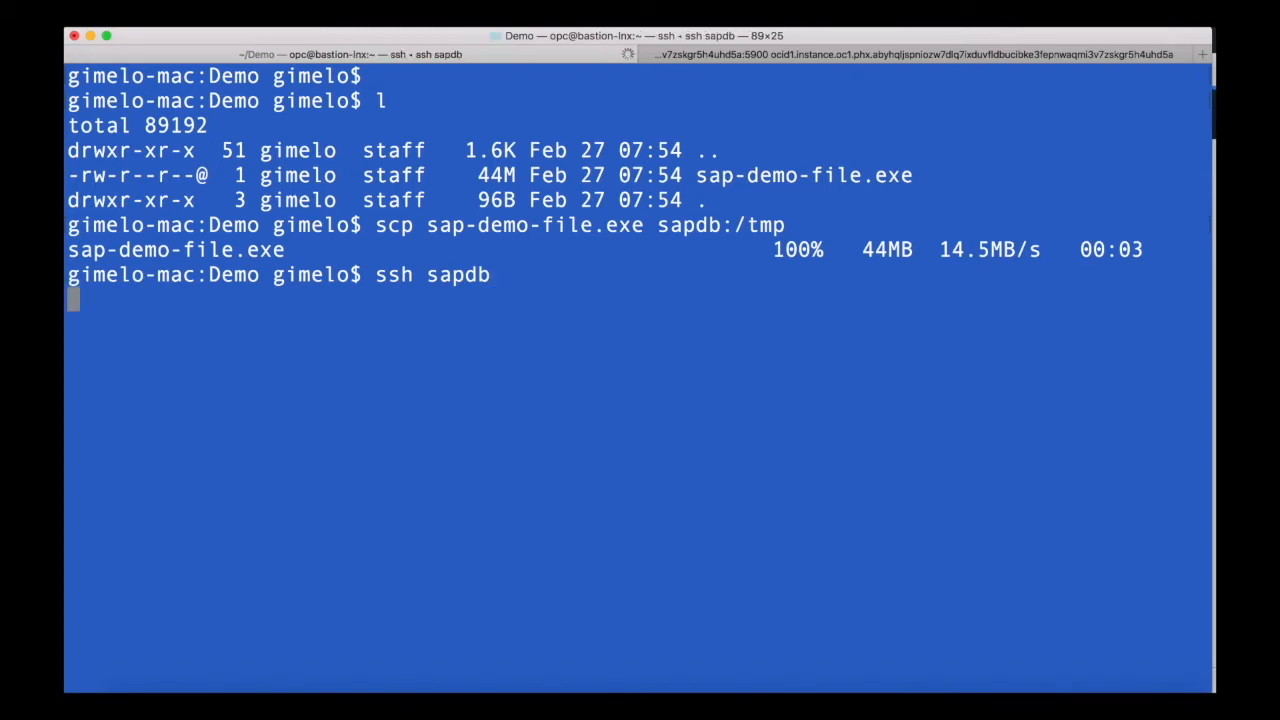
pyautogui.write('cd ')
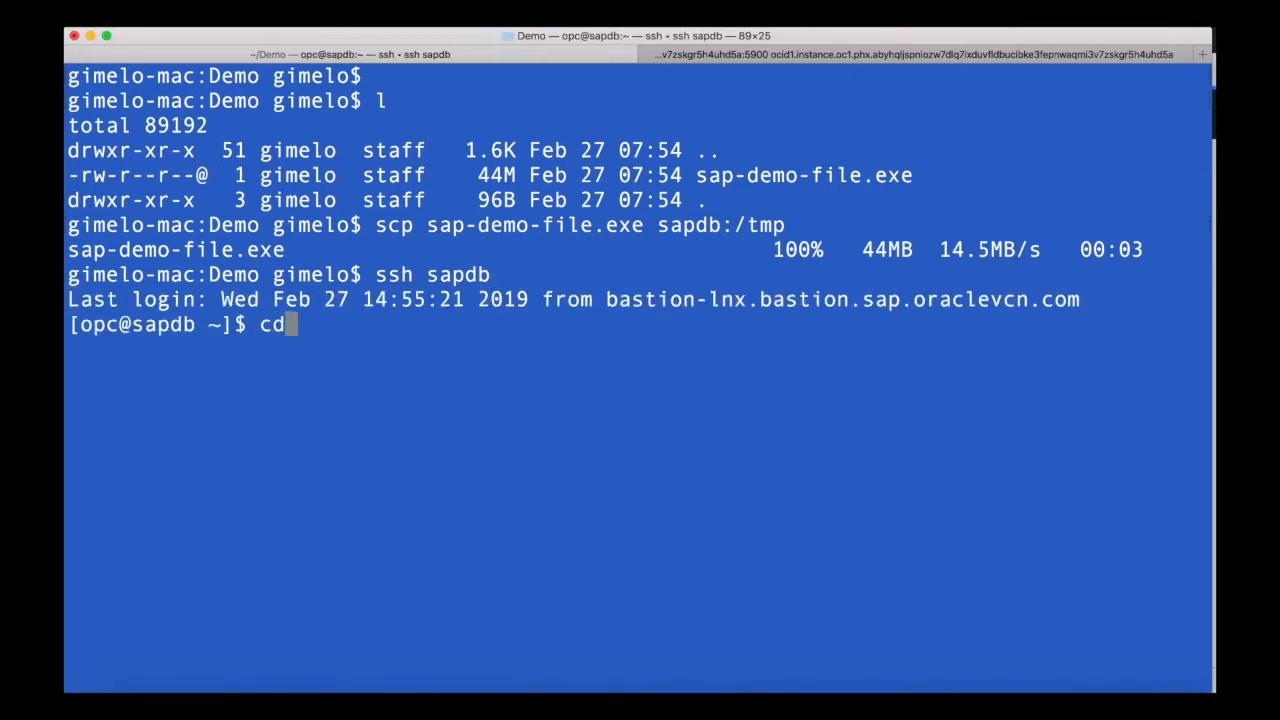
pyautogui.write('/t')
pyautogui.press('Tab')
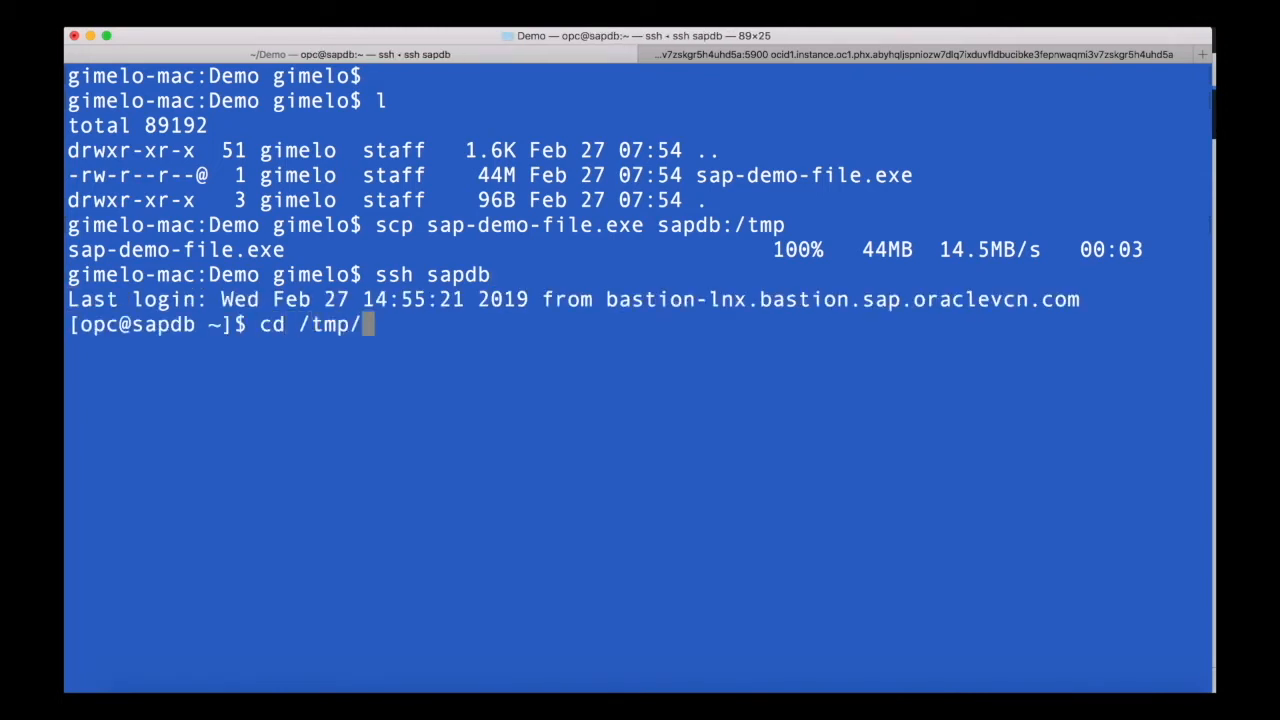
pyautogui.press('Return')
pyautogui.write('ls sap')
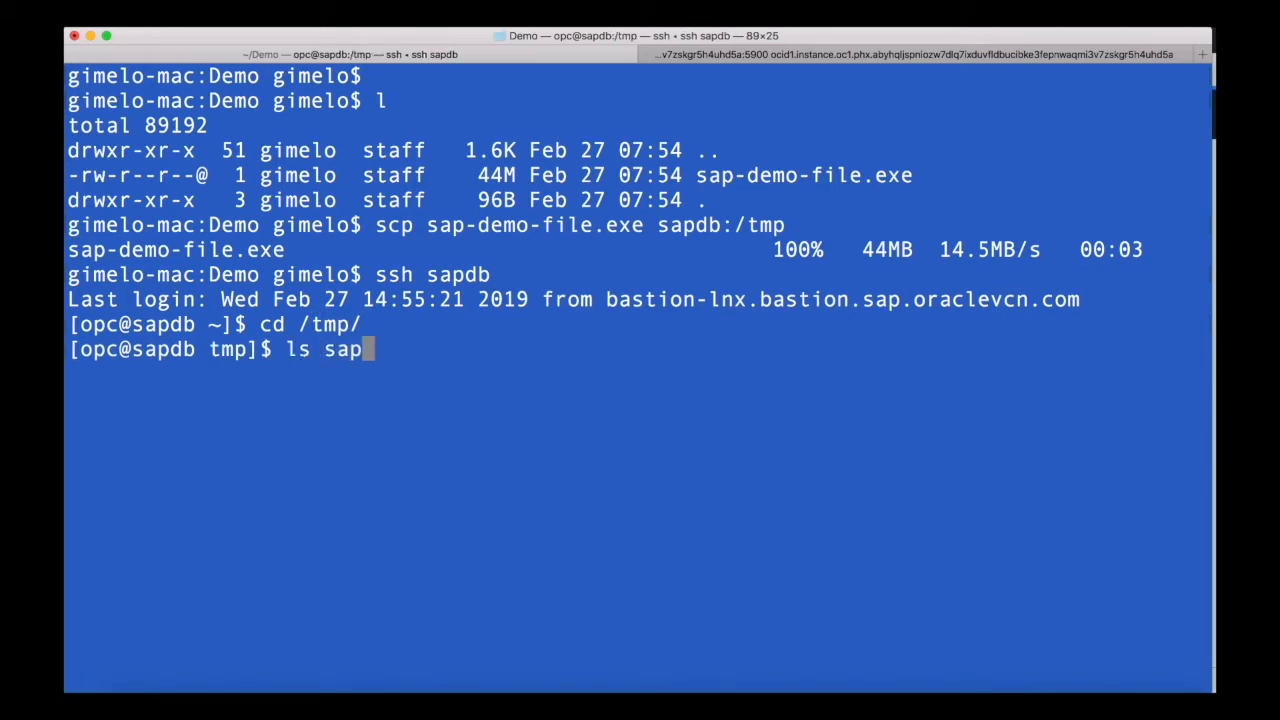
pyautogui.press('Tab')
pyautogui.press('Return')
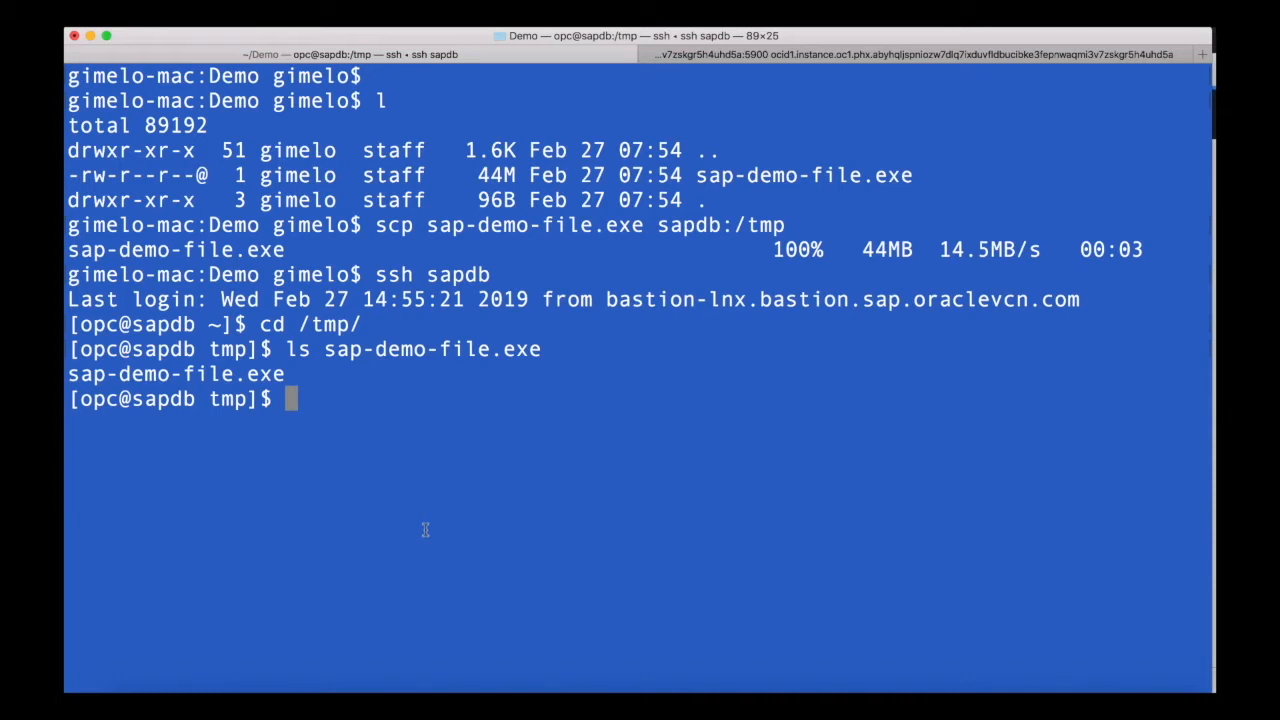
# - Return to the Bastion-Linux instance details and copy its public IP address
pyautogui.click(370, 686)
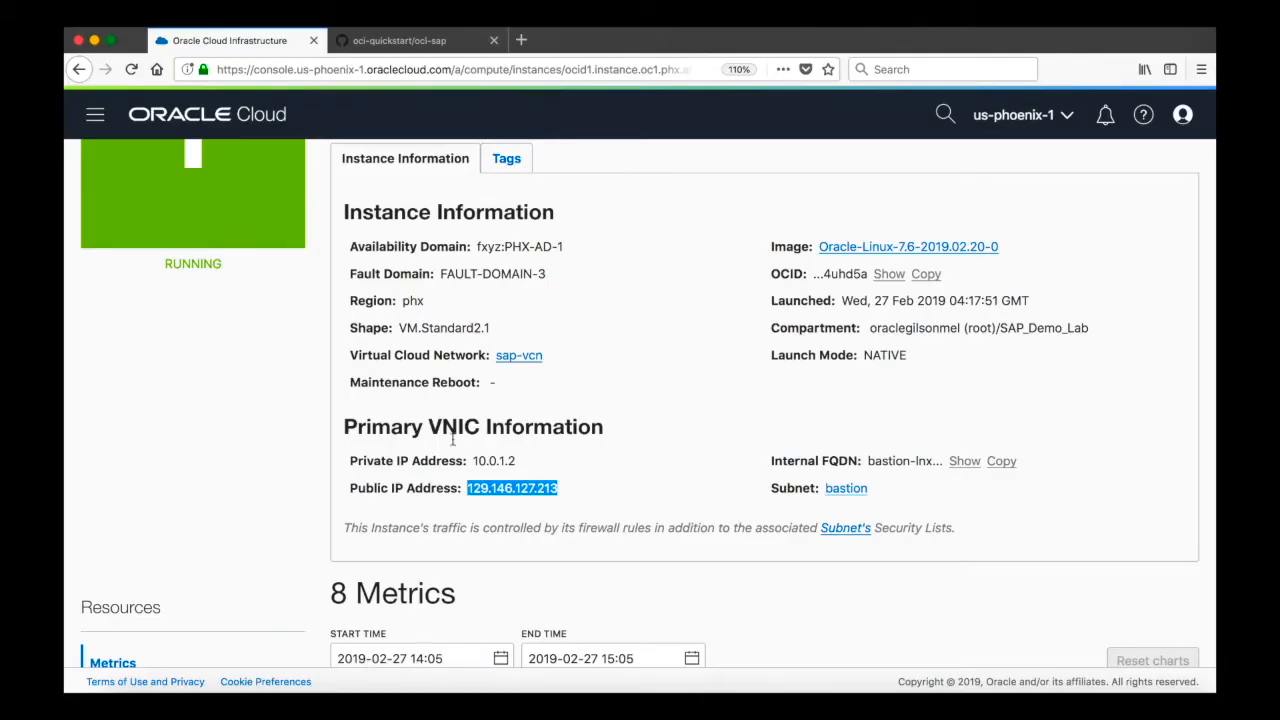
pyautogui.scroll(4, 453, 444)
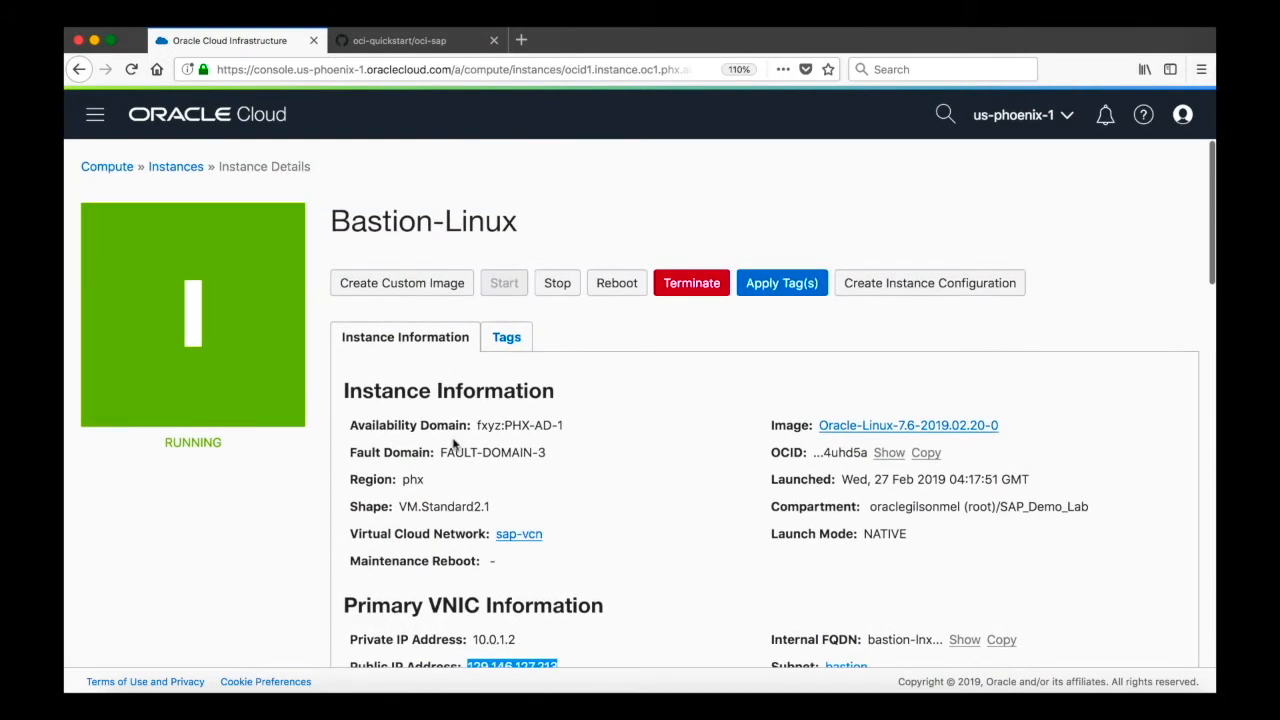
pyautogui.scroll(-3, 453, 444)
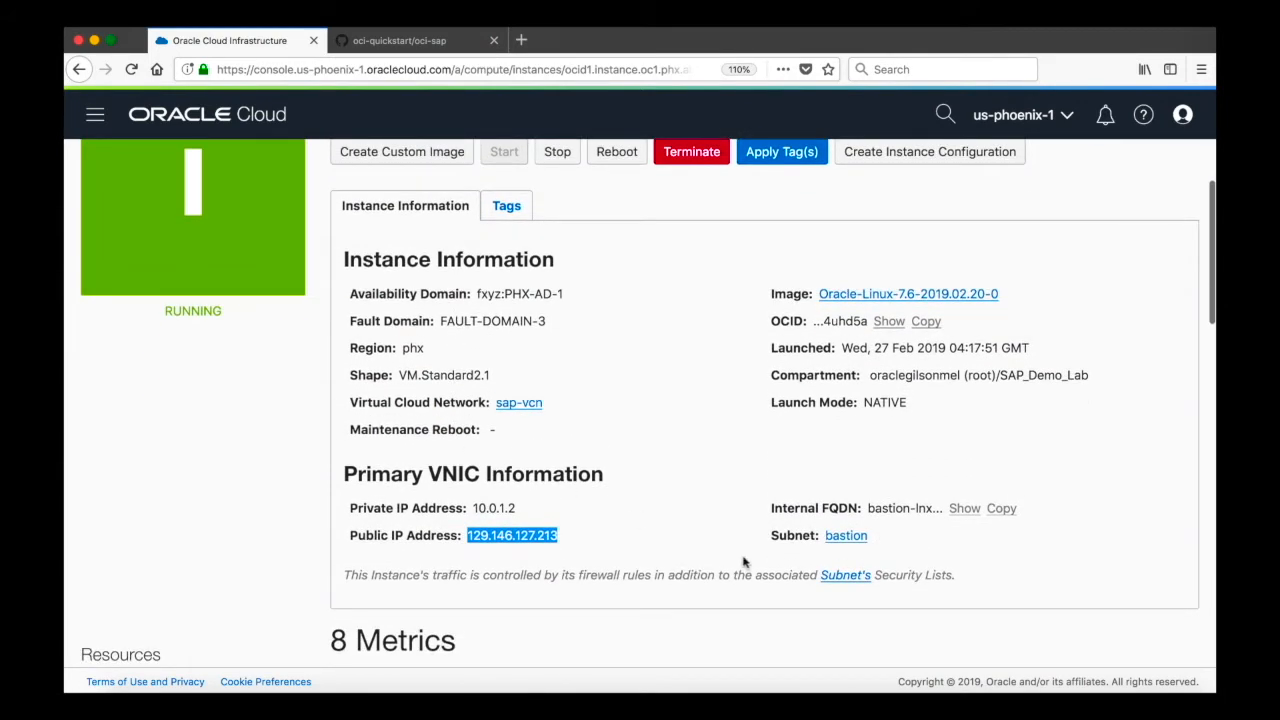
pyautogui.rightClick(514, 530)
pyautogui.click(535, 537)
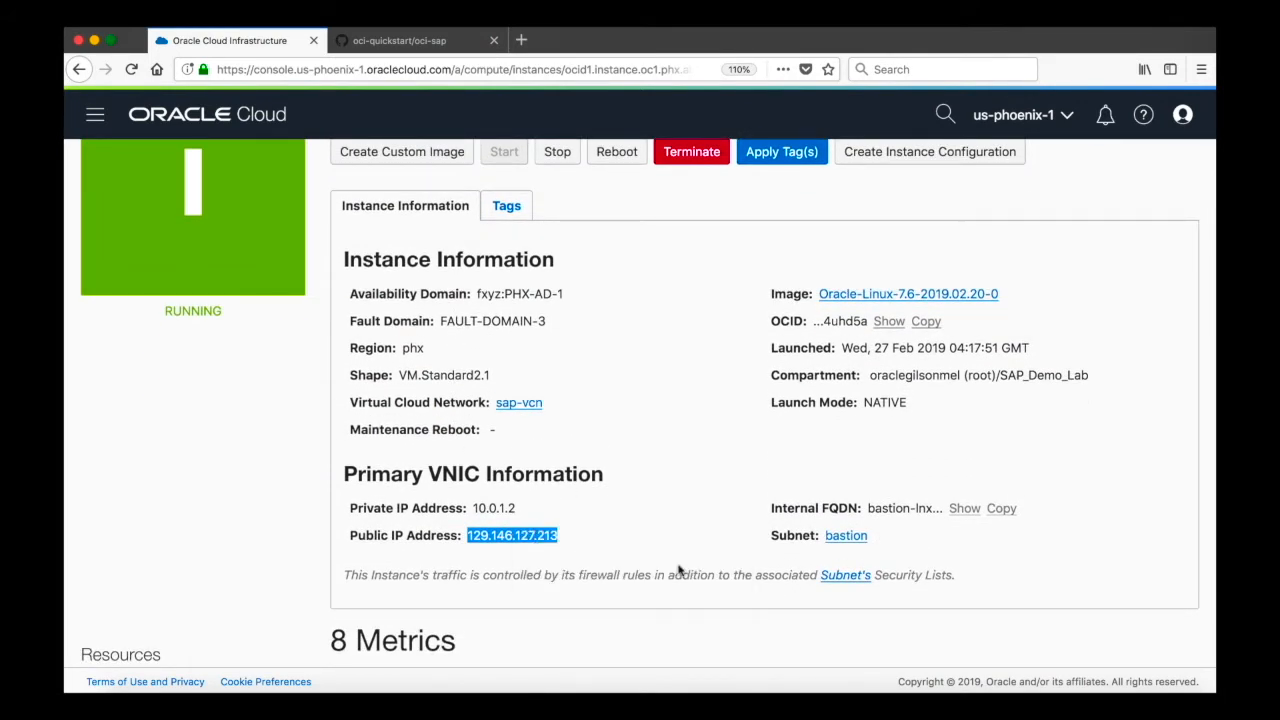
# - In VNC Viewer, set the sap bastion connection's VNC server to 129.146.127.213:5901 and start connecting to it
pyautogui.click(927, 689)
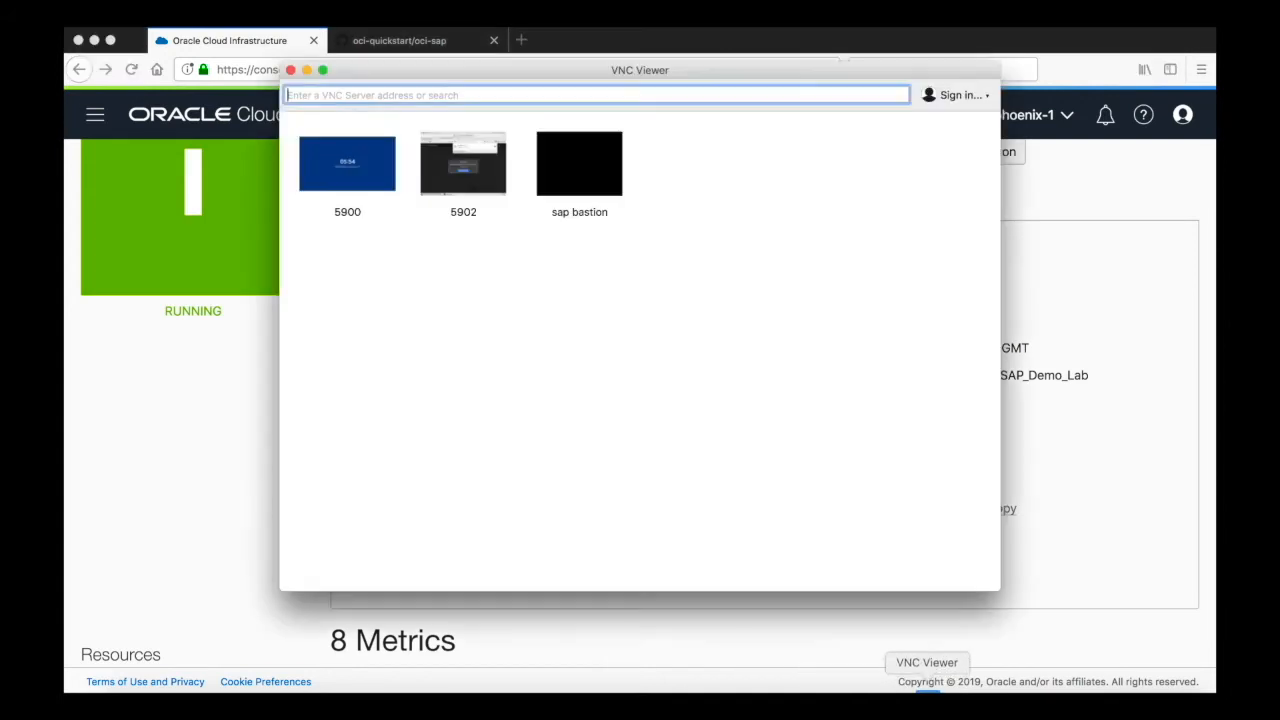
pyautogui.rightClick(576, 168)
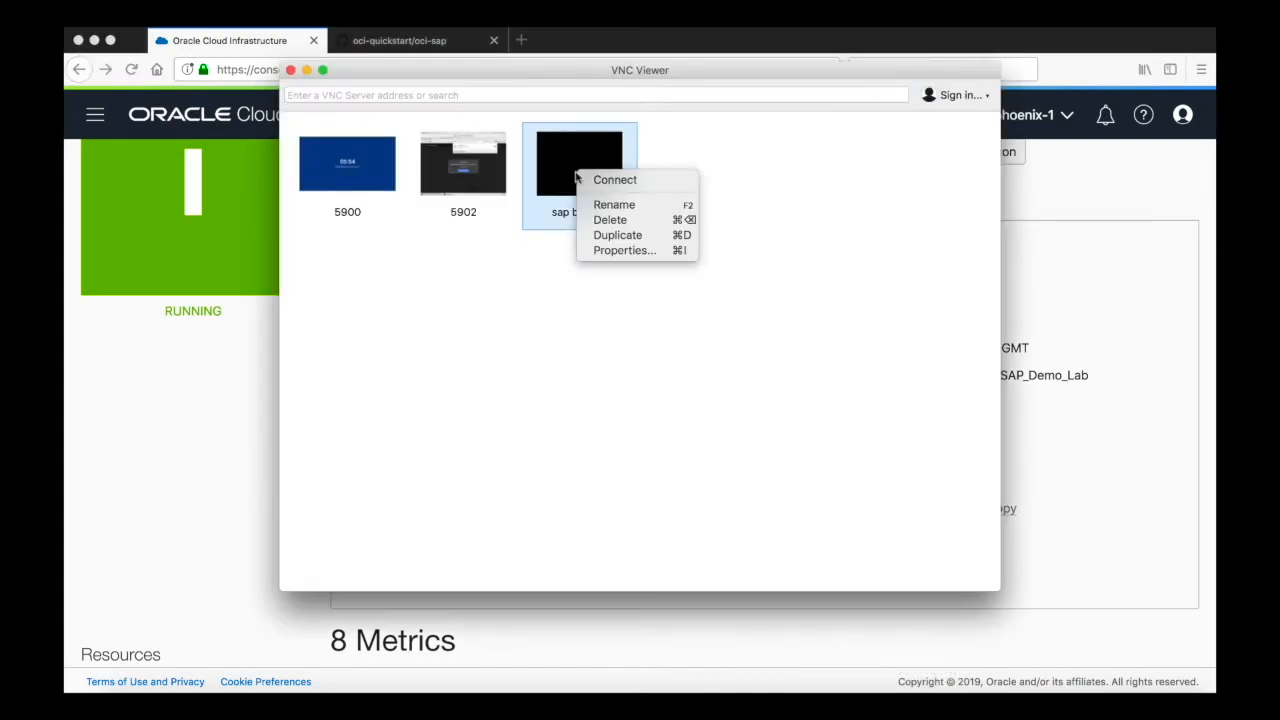
pyautogui.click(633, 251)
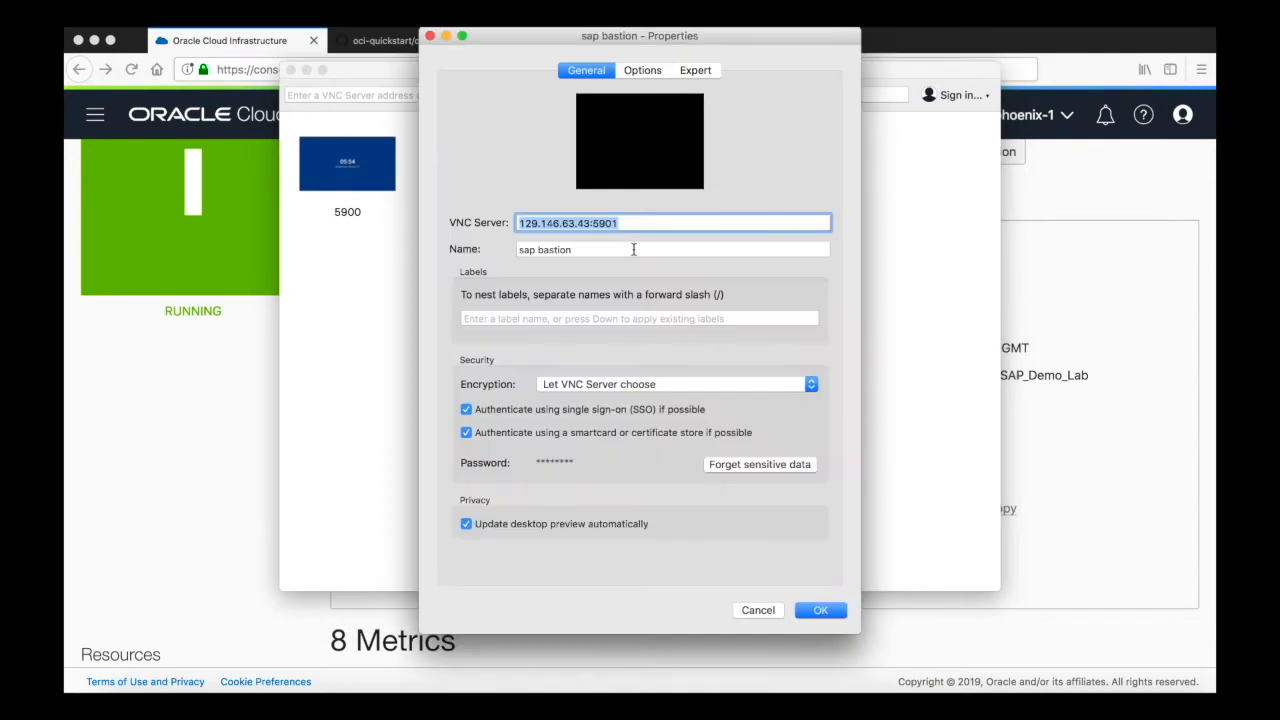
pyautogui.moveTo(591, 222); pyautogui.dragTo(507, 220)
pyautogui.press('super+v')
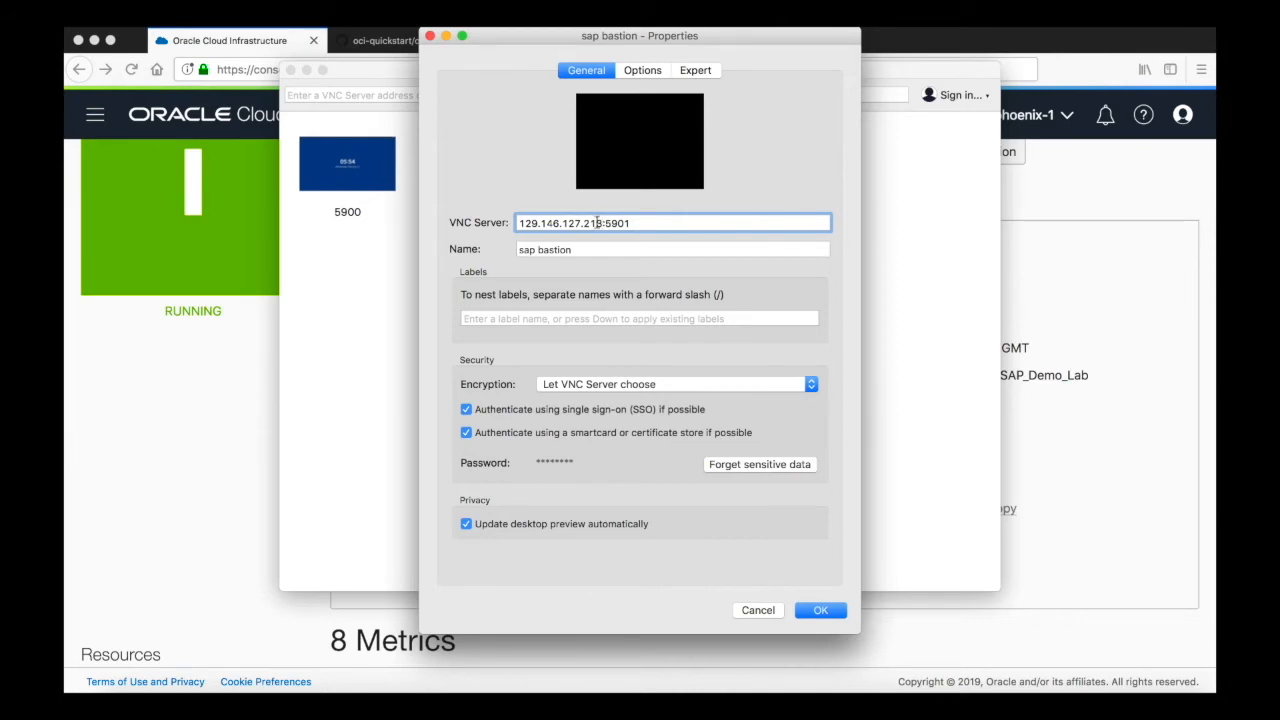
pyautogui.doubleClick(611, 222)
pyautogui.click(822, 609)
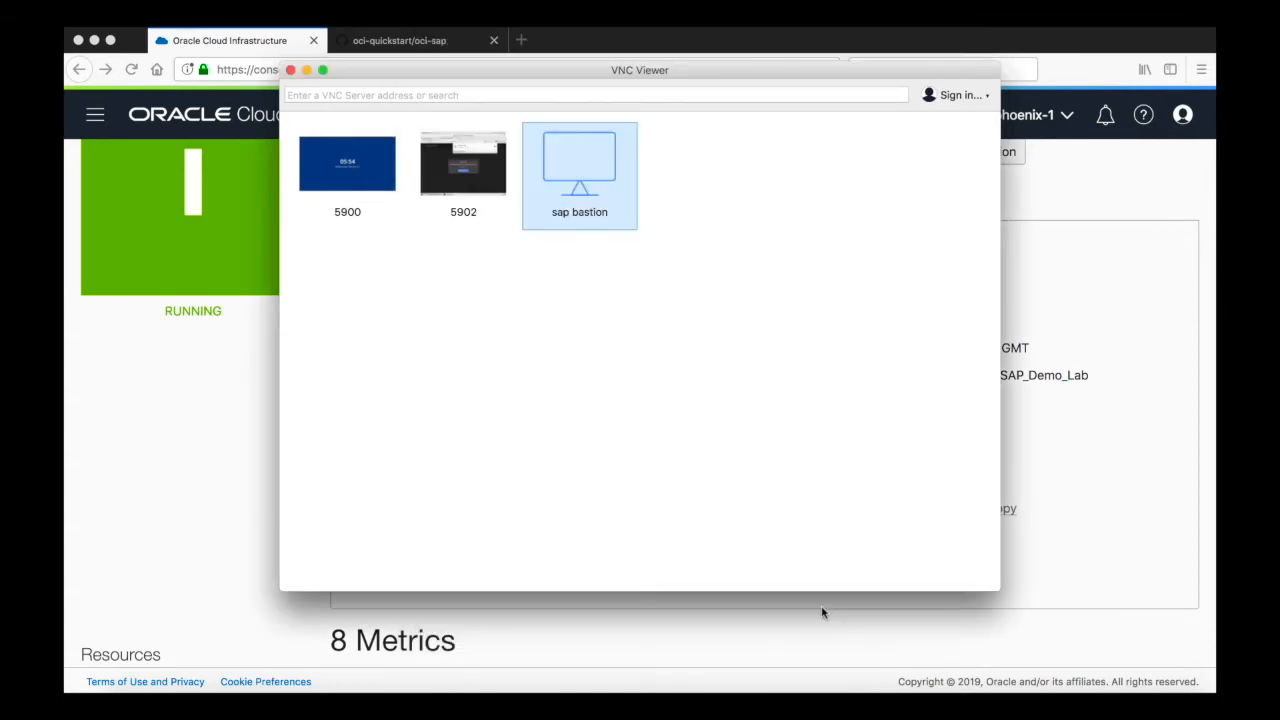
pyautogui.doubleClick(588, 190)
pyautogui.click(768, 326)
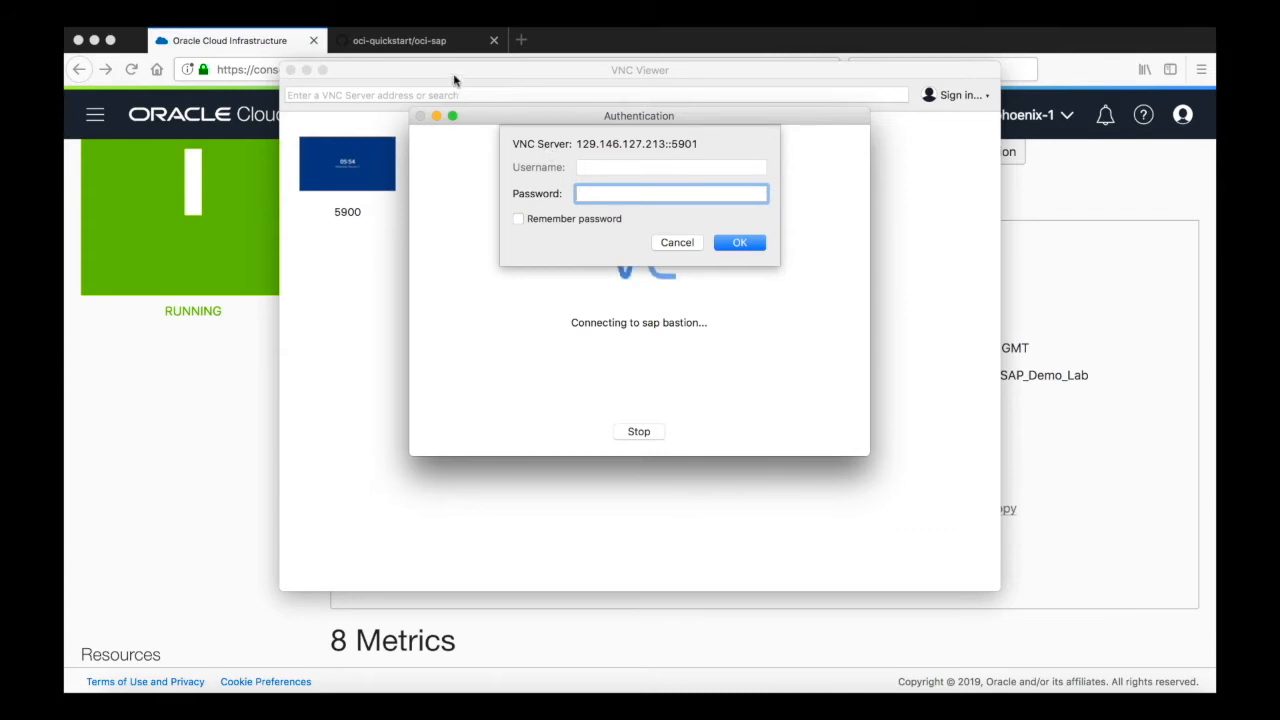
# - Read the VNC password prerequisite in the oci-sap repository README, then return to the console
pyautogui.click(428, 45)
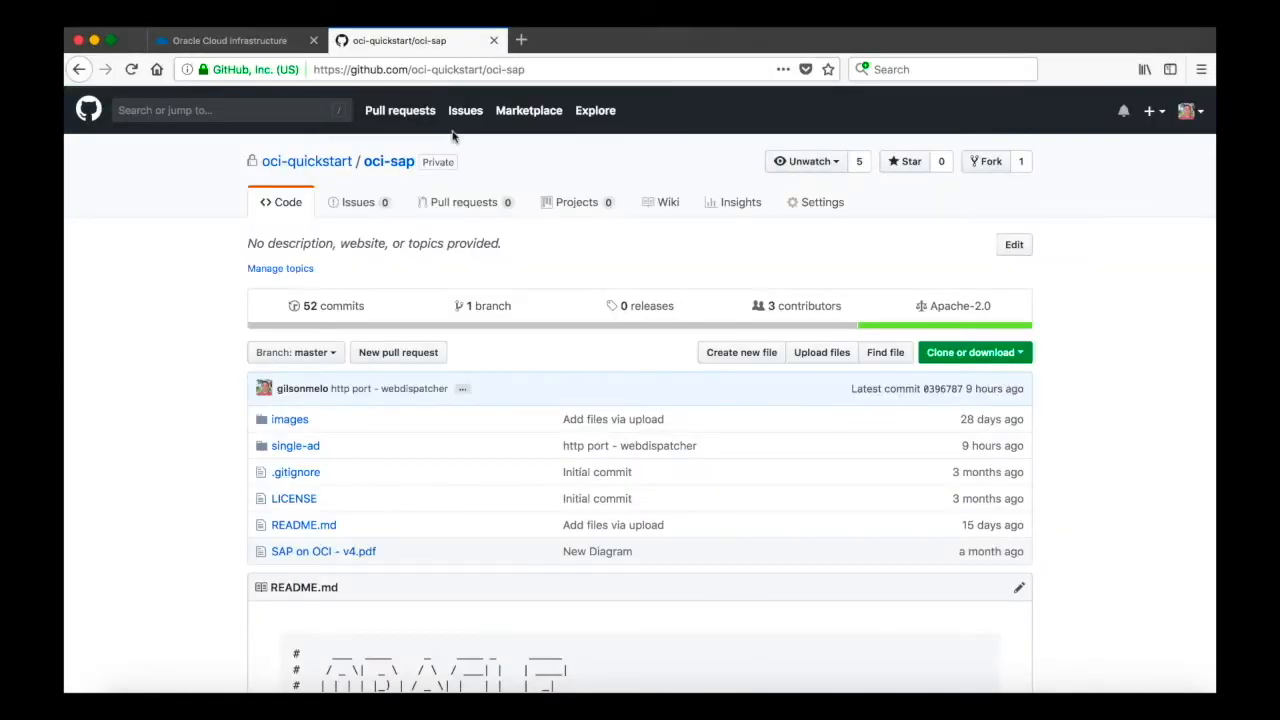
pyautogui.scroll(-8, 420, 340)
pyautogui.scroll(-15, 561, 342)
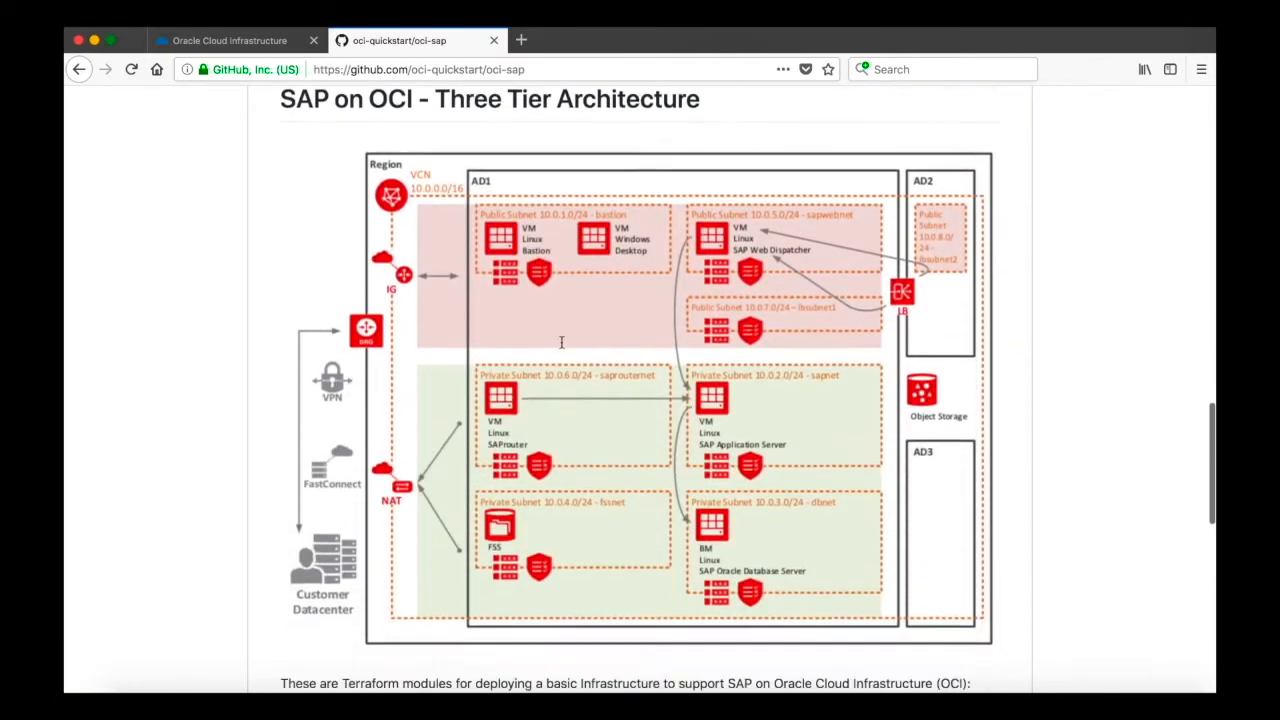
pyautogui.scroll(-12, 561, 342)
pyautogui.moveTo(337, 337); pyautogui.dragTo(721, 337)
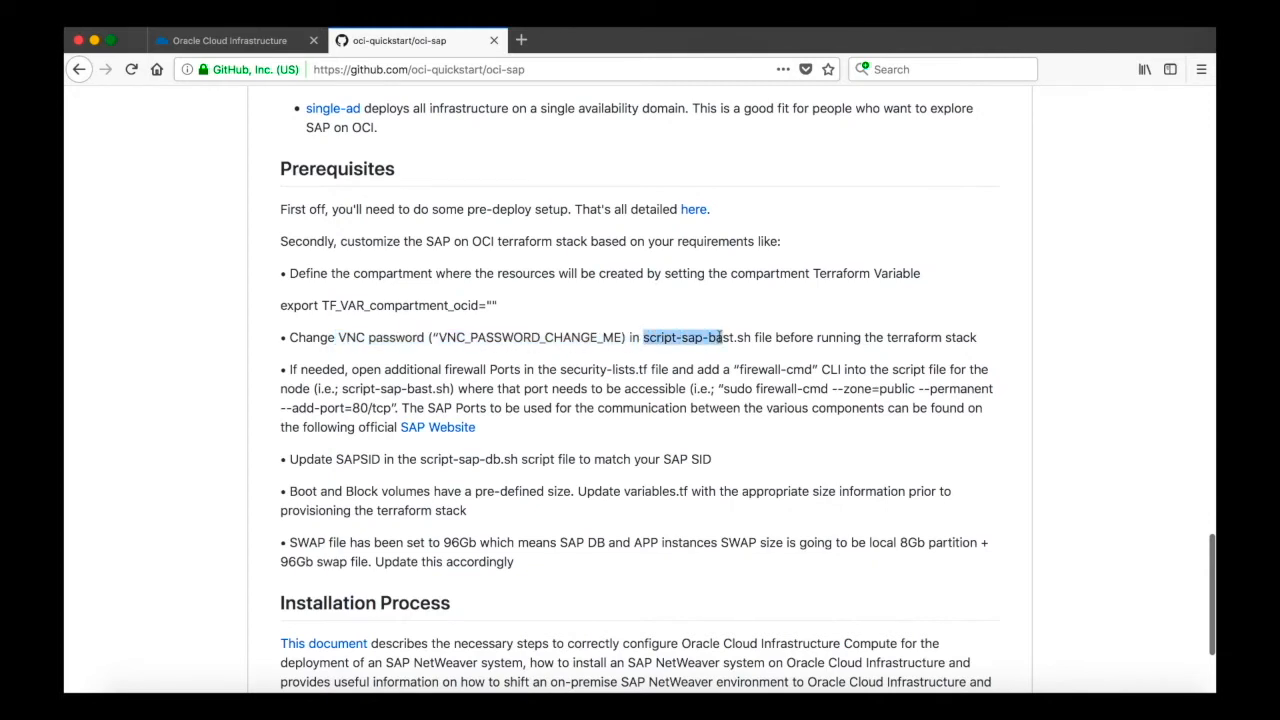
pyautogui.click(271, 45)
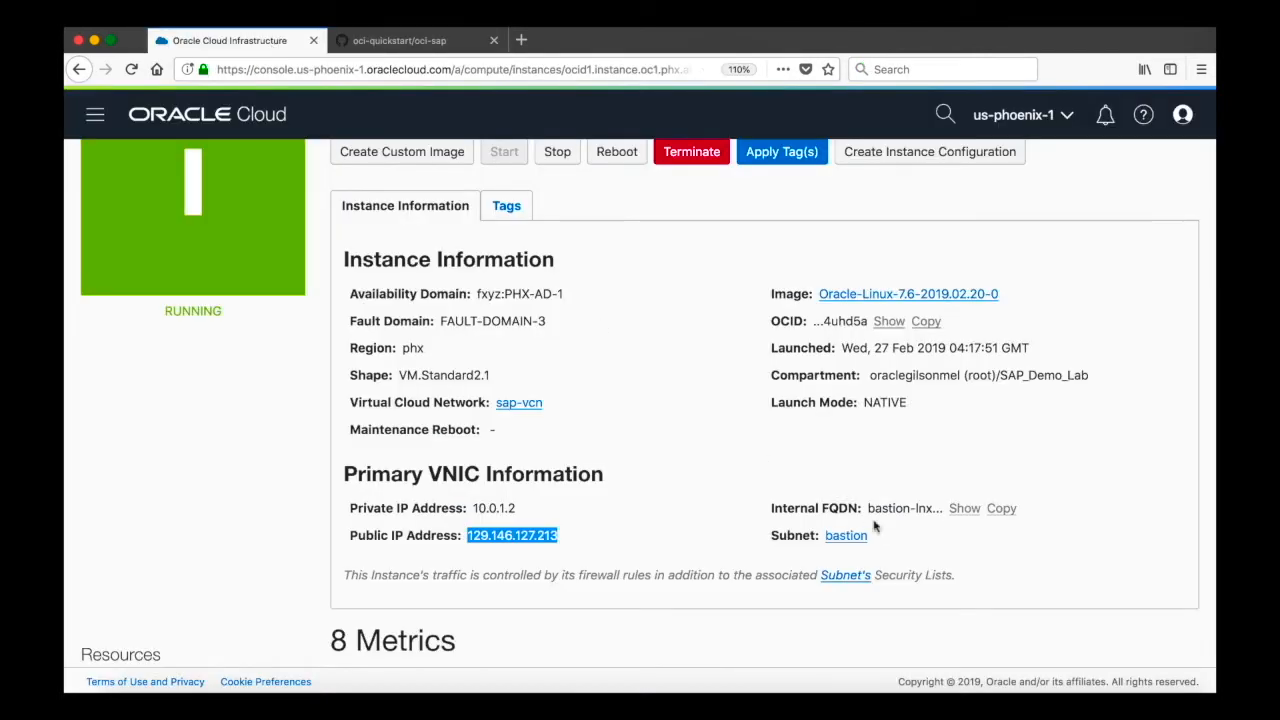
# - Enter the VNC password for the bastion connection and unlock the remote desktop with the user password
pyautogui.click(1065, 690)
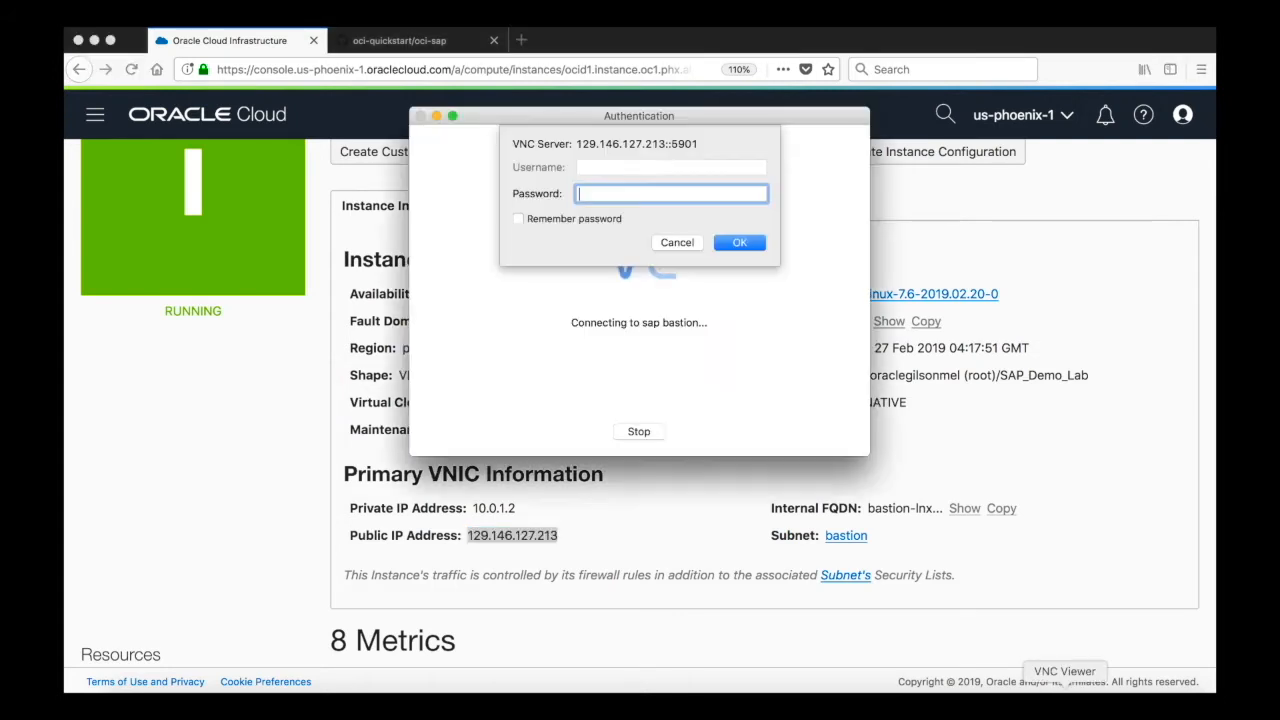
pyautogui.write('••••••')
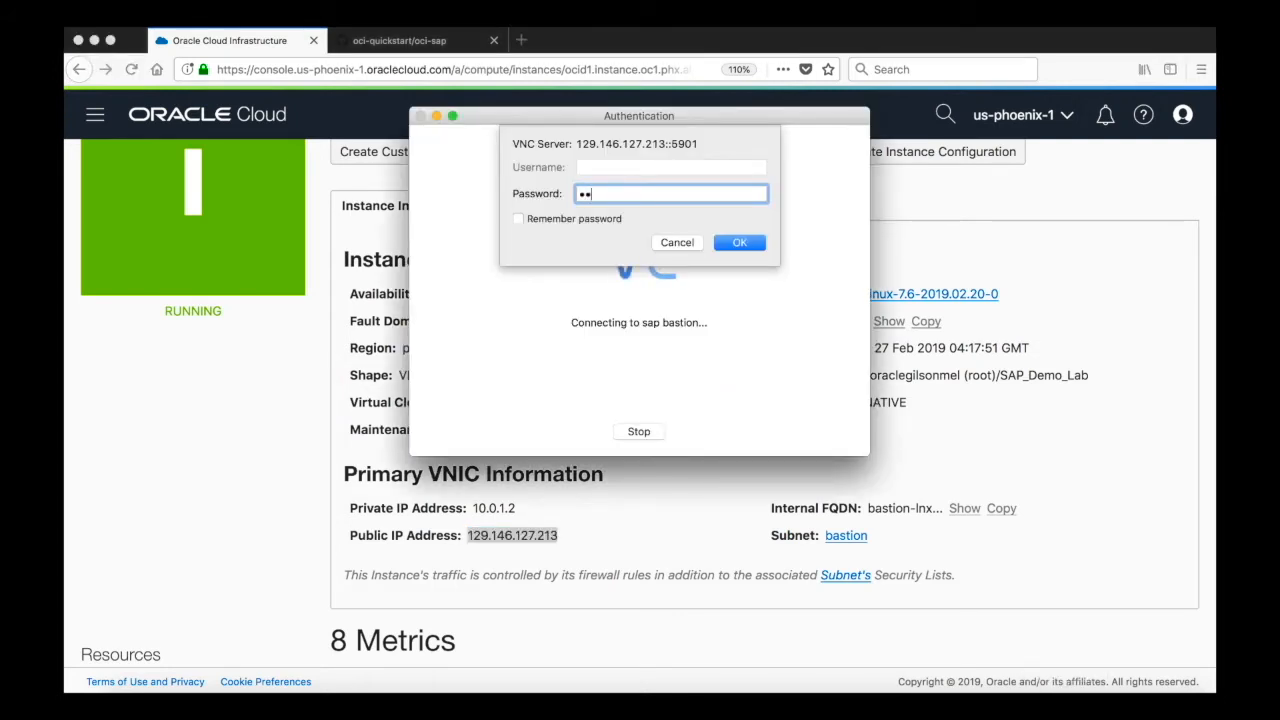
pyautogui.write('•••')
pyautogui.press('Return')
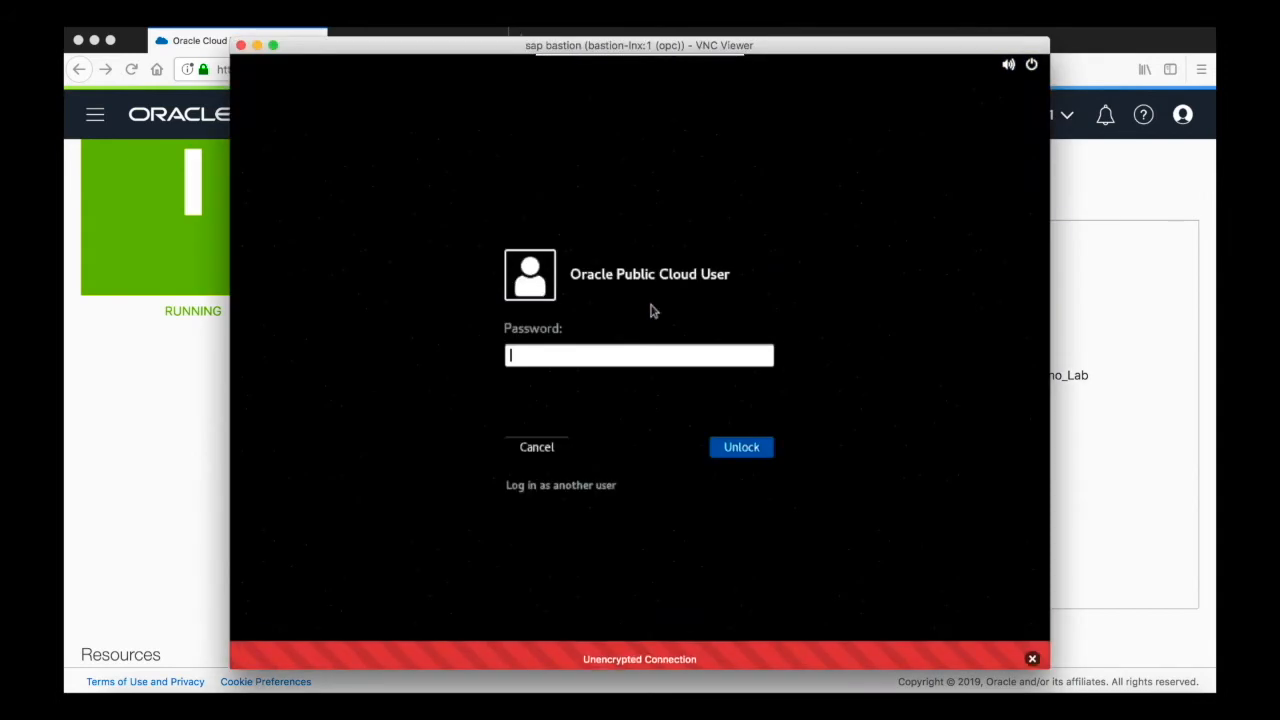
pyautogui.write('••••••••••')
pyautogui.press('Return')
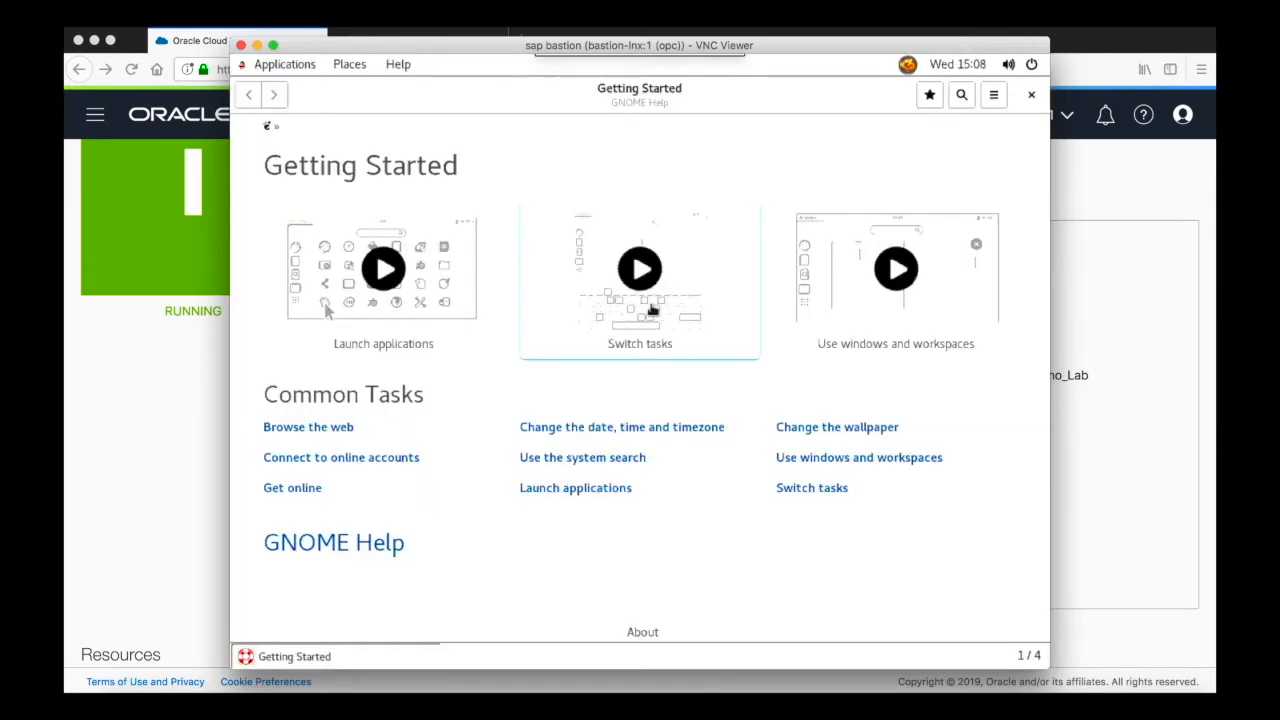
# - Close the Getting Started help window and the VNC Viewer session
pyautogui.click(1031, 94)
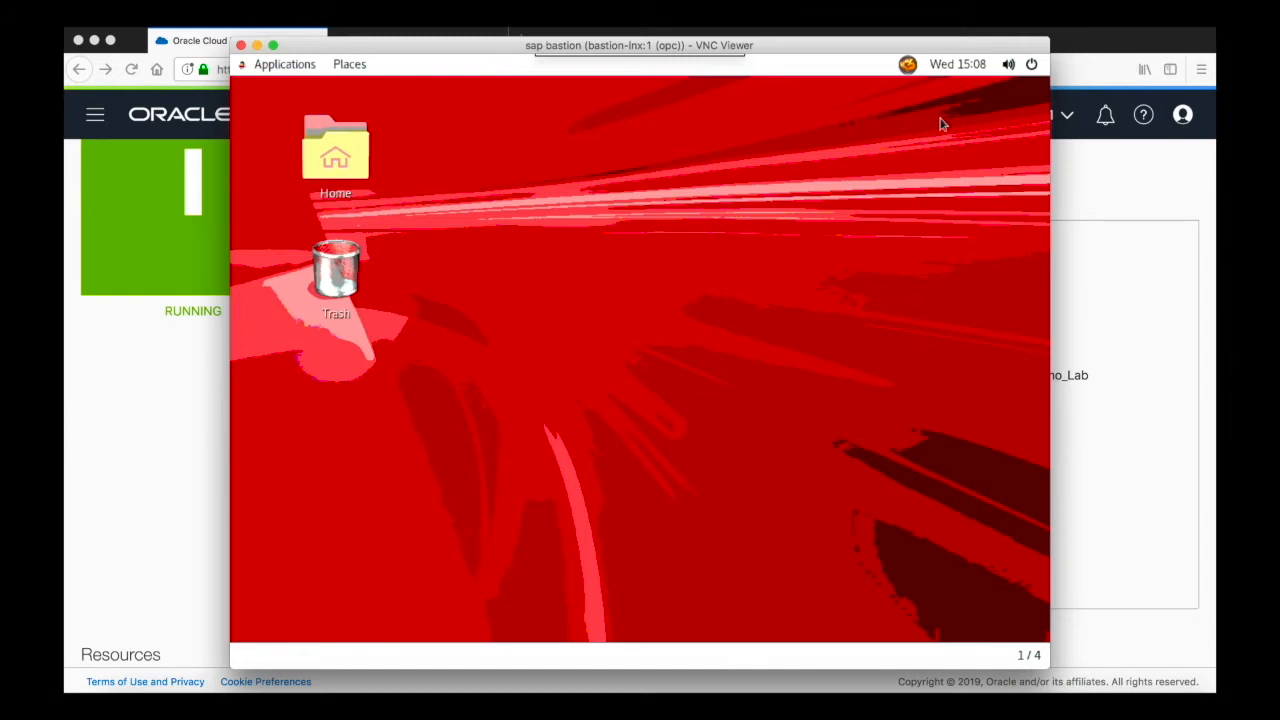
pyautogui.click(240, 50)
# - Open the Bastion-Linux console connection's Connect with VNC instructions
pyautogui.scroll(3, 478, 248)
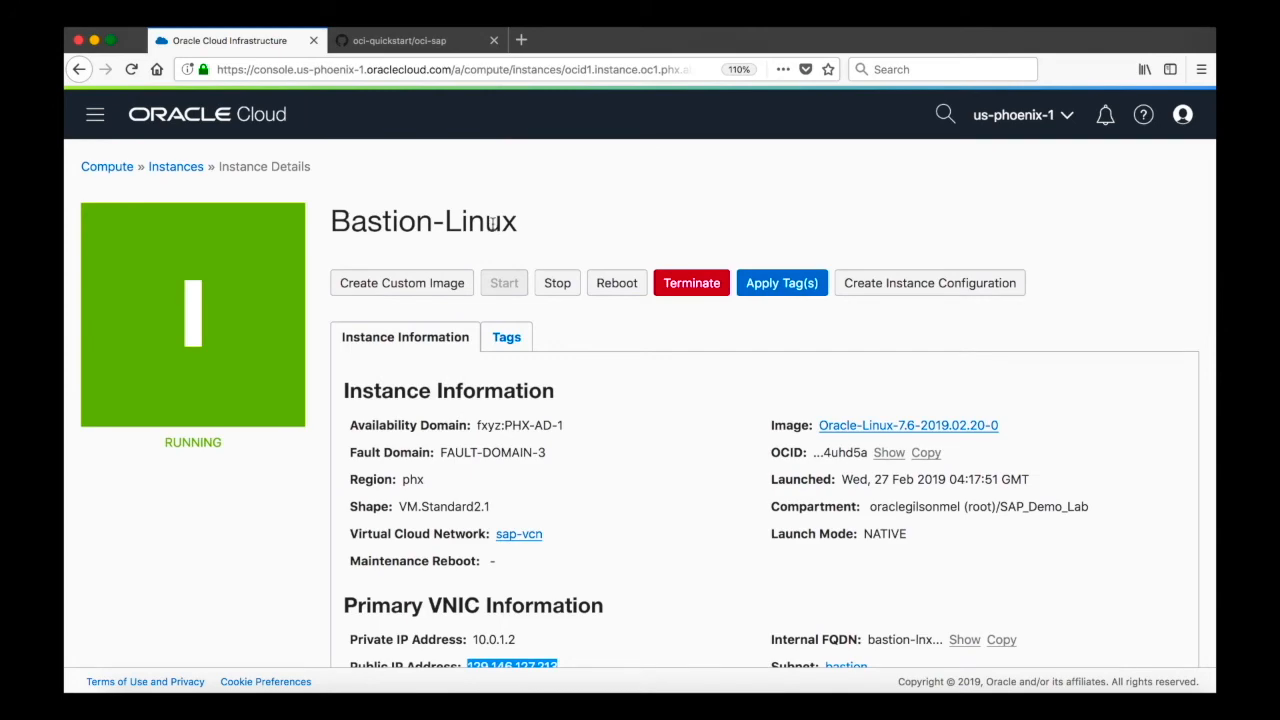
pyautogui.scroll(-5, 492, 225)
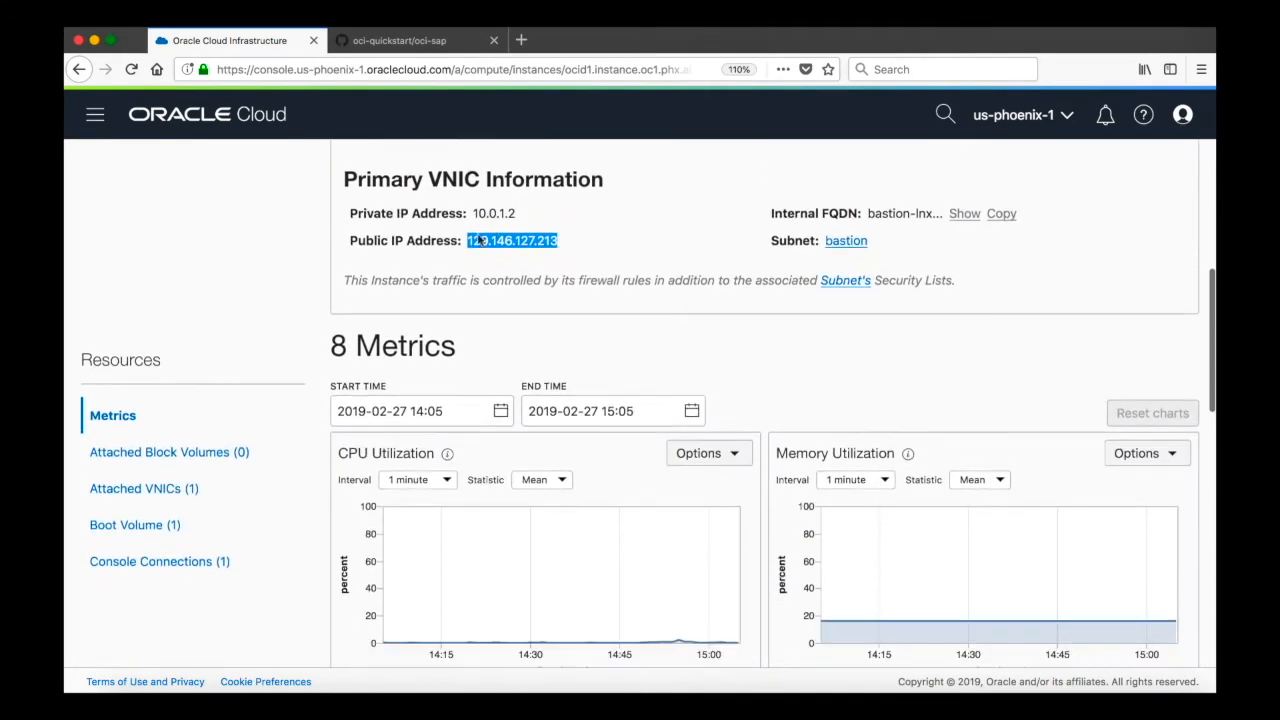
pyautogui.click(200, 563)
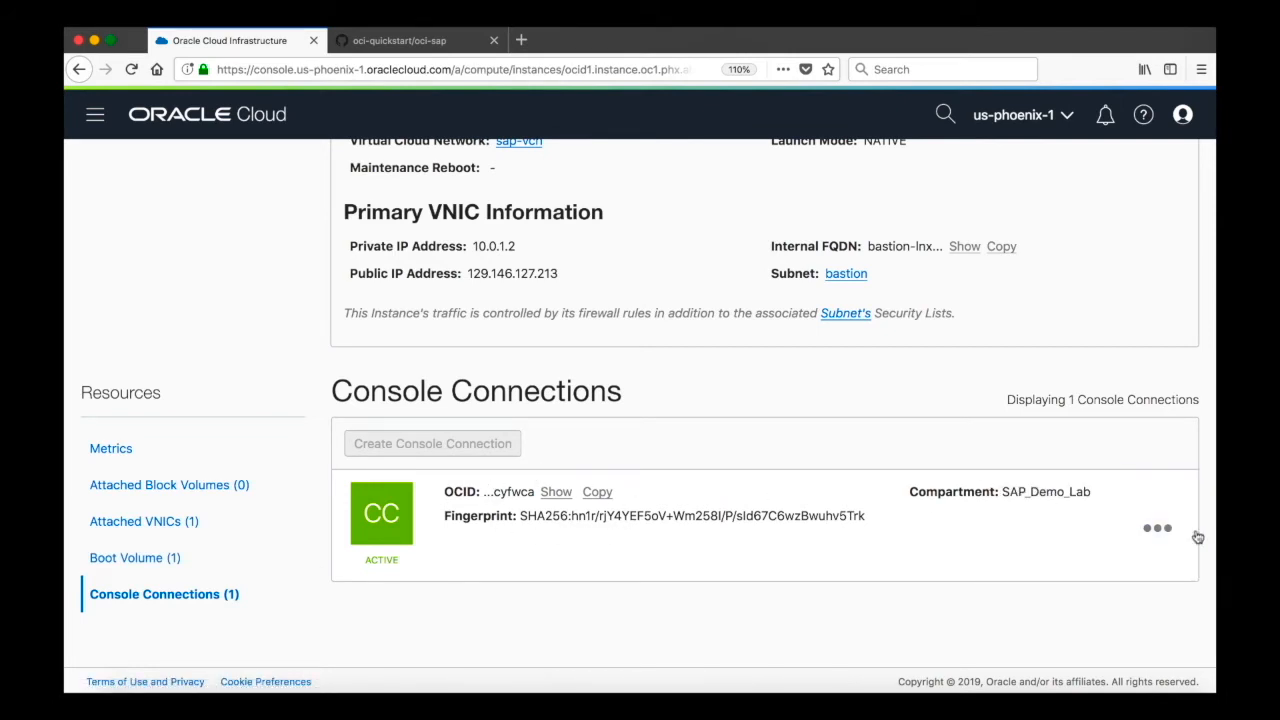
pyautogui.click(1157, 528)
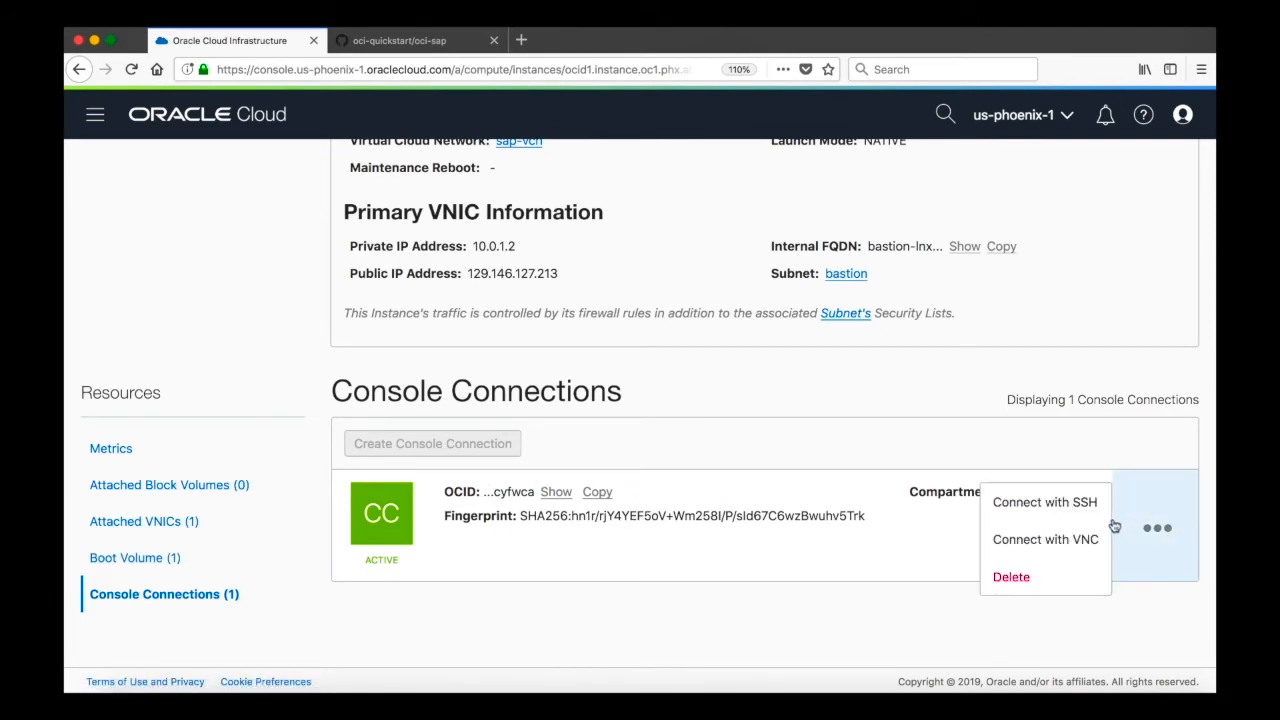
pyautogui.click(1053, 540)
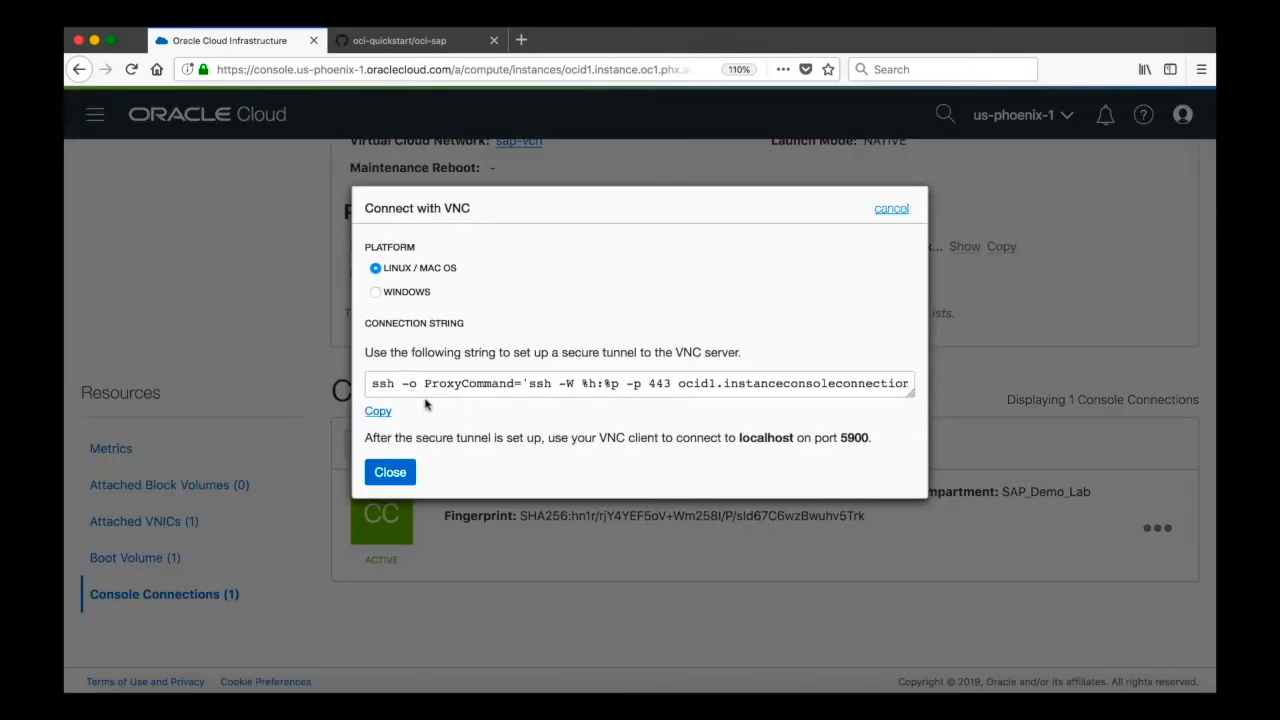
# - Copy the Linux/Mac OS VNC connection string and close the Connect with VNC dialog
pyautogui.moveTo(409, 383); pyautogui.dragTo(866, 384)
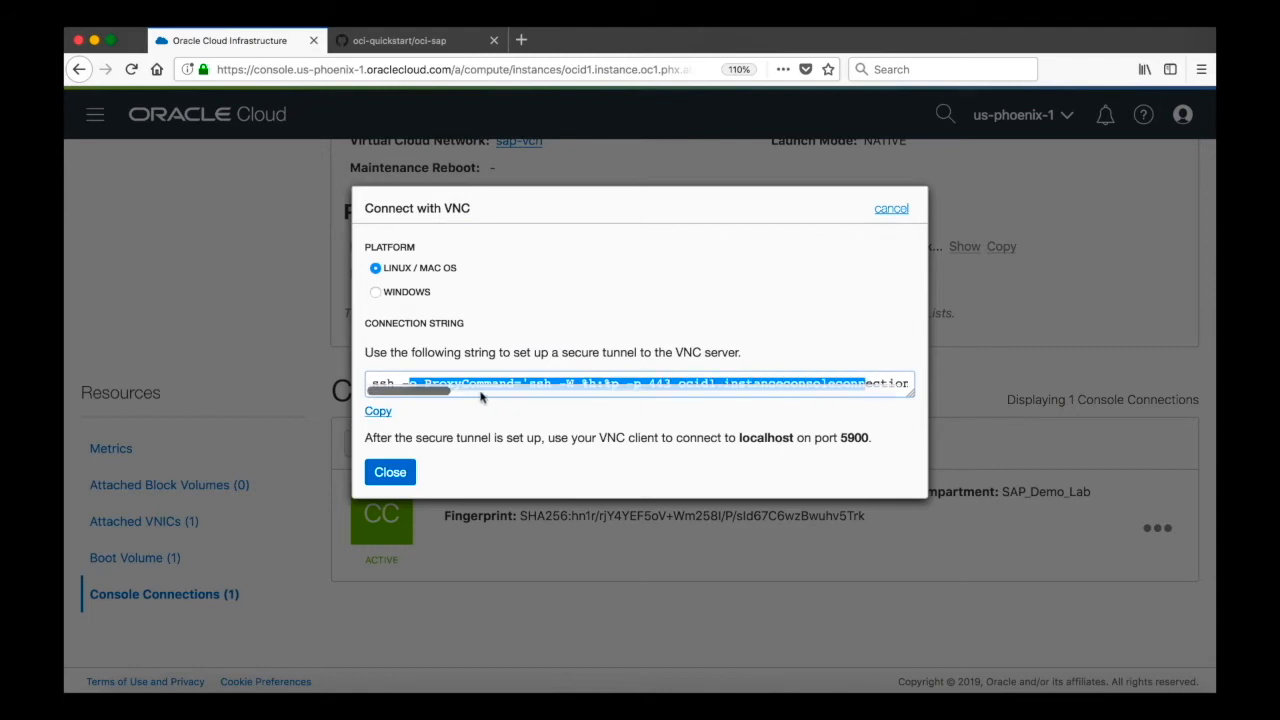
pyautogui.click(378, 411)
pyautogui.click(891, 209)
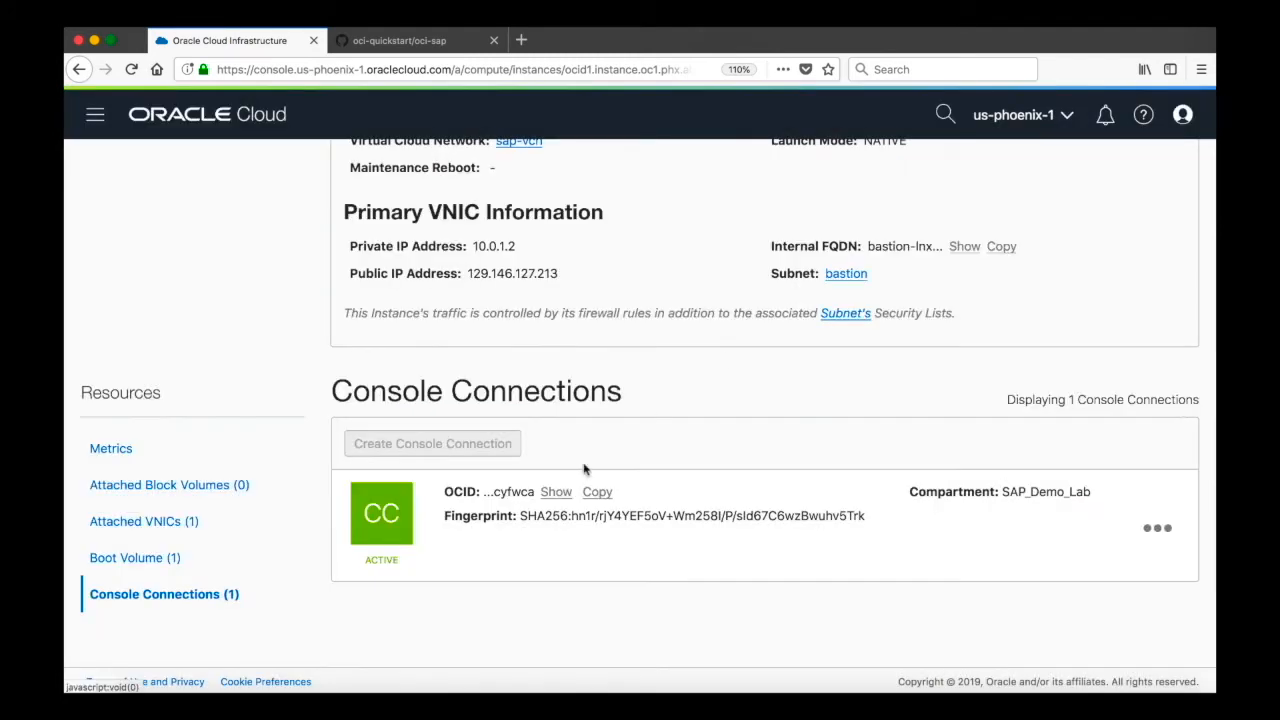
# - Switch to the terminal tab running the SSH tunnel command and examine its localhost:5900 port forwarding
pyautogui.click(206, 690)
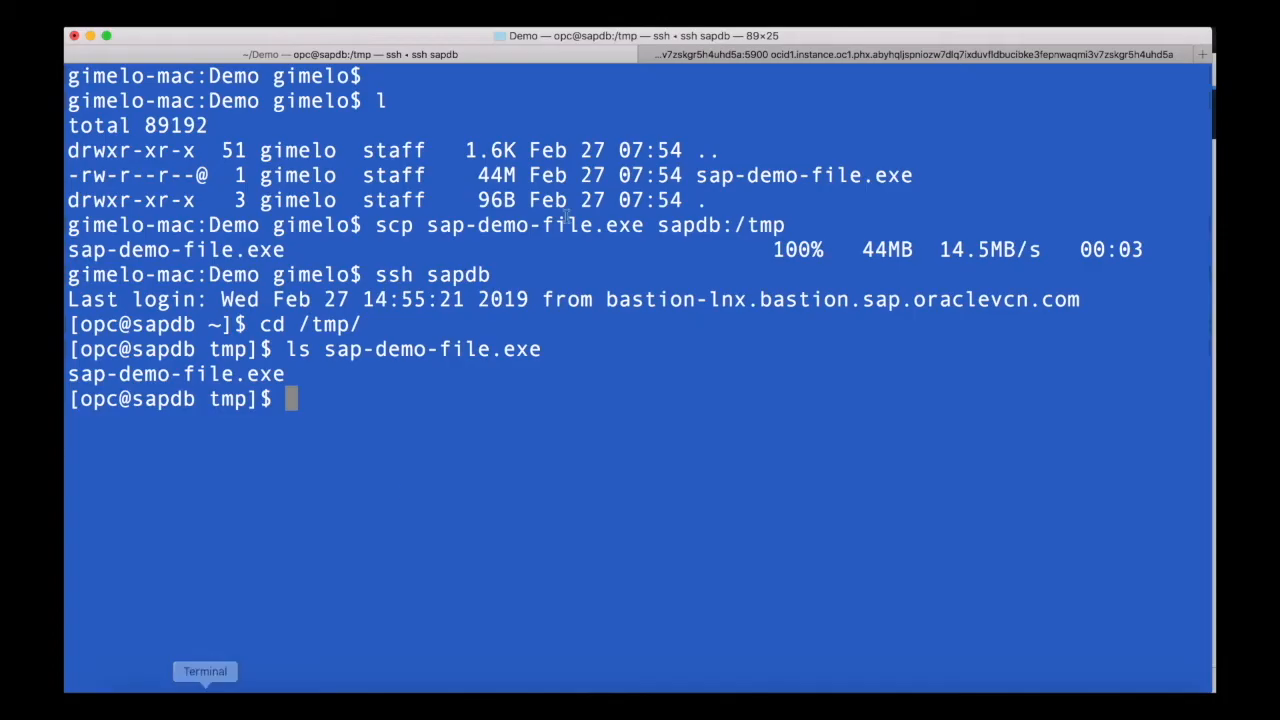
pyautogui.click(683, 56)
pyautogui.moveTo(375, 100); pyautogui.dragTo(722, 208)
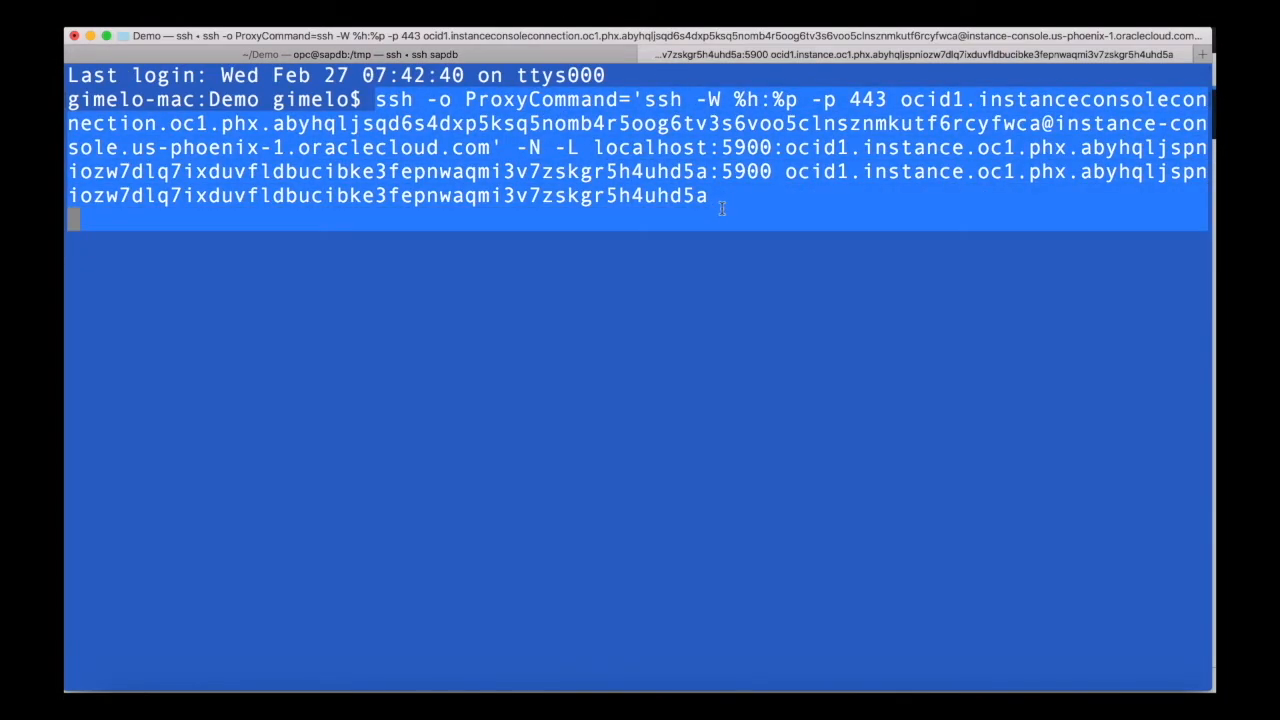
pyautogui.click(673, 160)
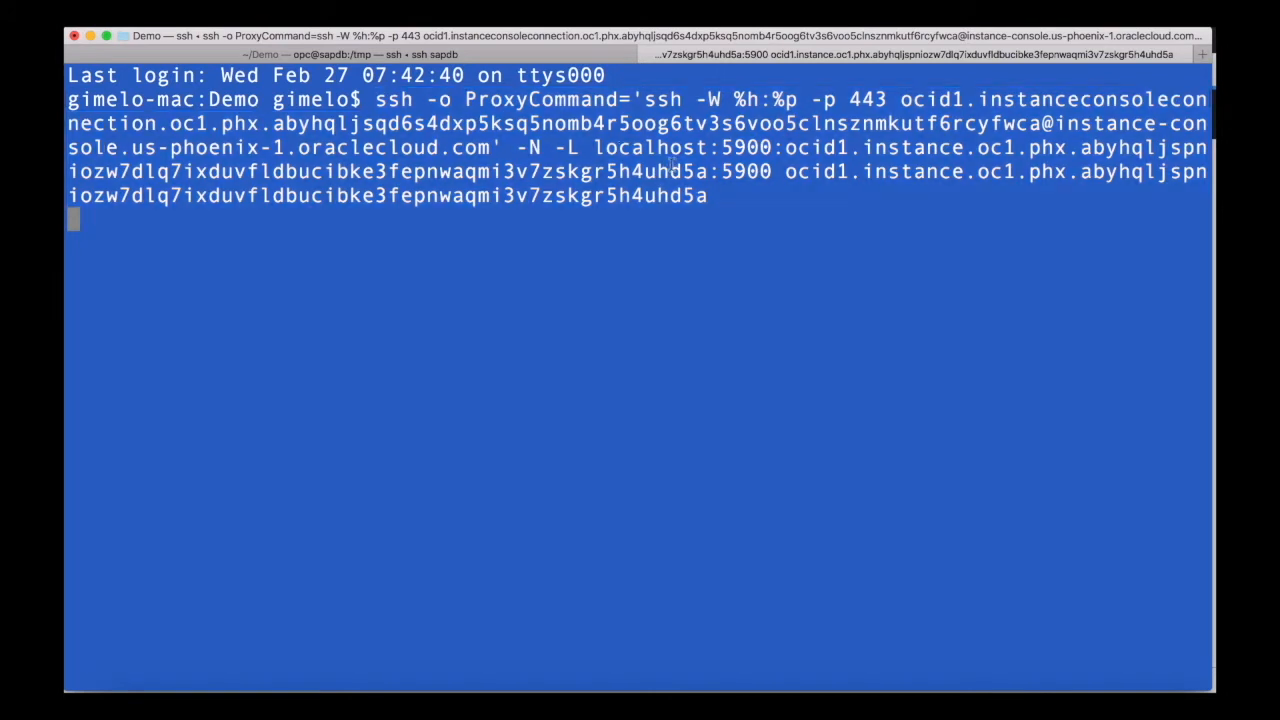
pyautogui.moveTo(594, 148); pyautogui.dragTo(772, 144)
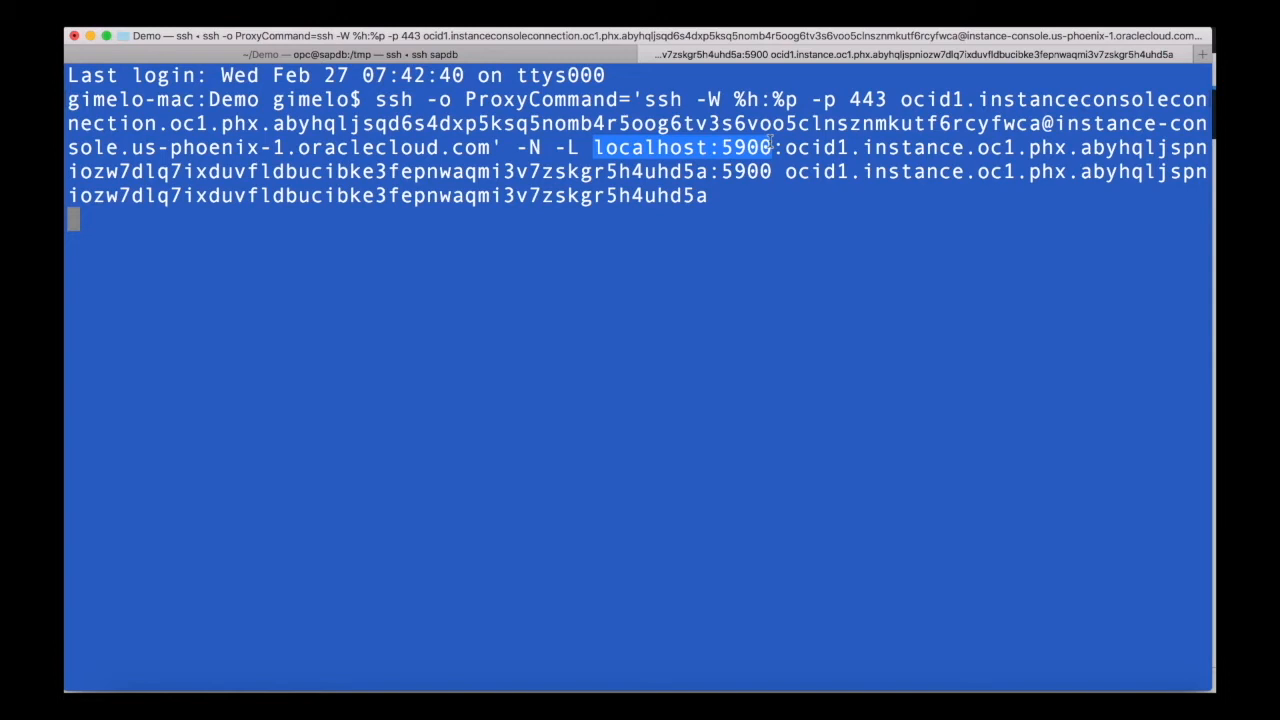
# - Open the properties of the 5900 VNC Viewer entry to check its localhost:5900 server address
pyautogui.click(927, 700)
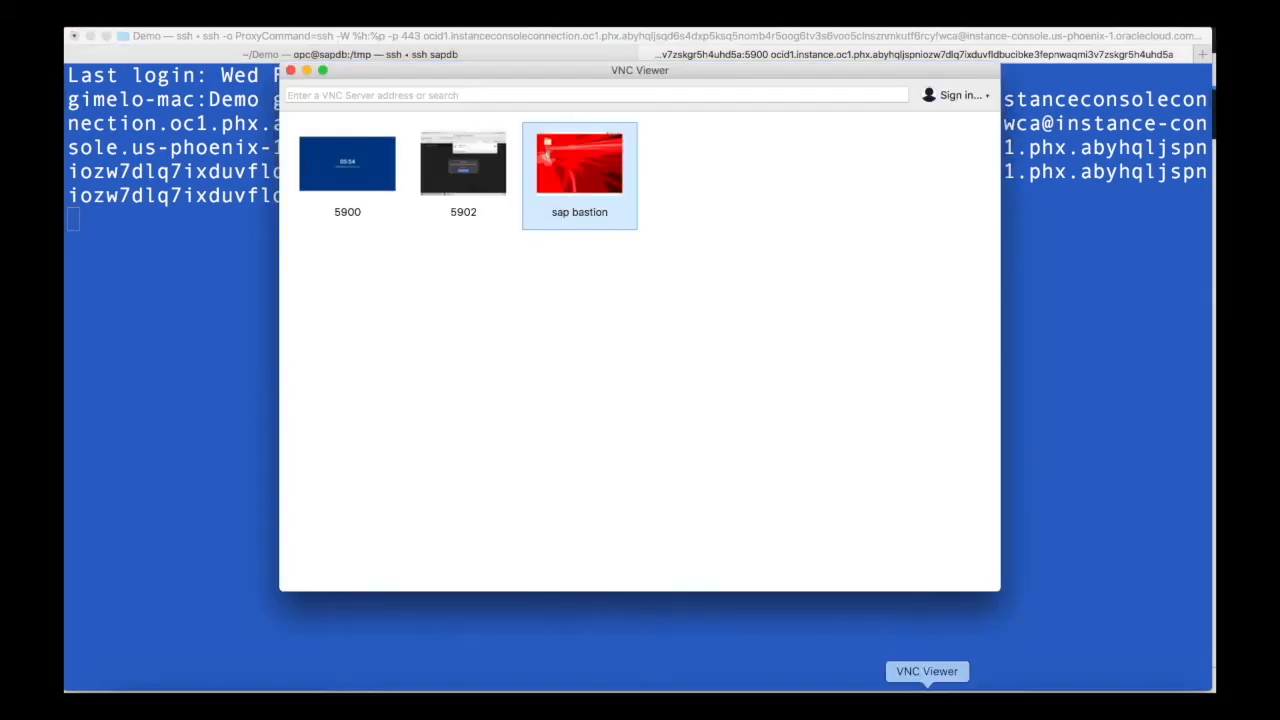
pyautogui.rightClick(347, 167)
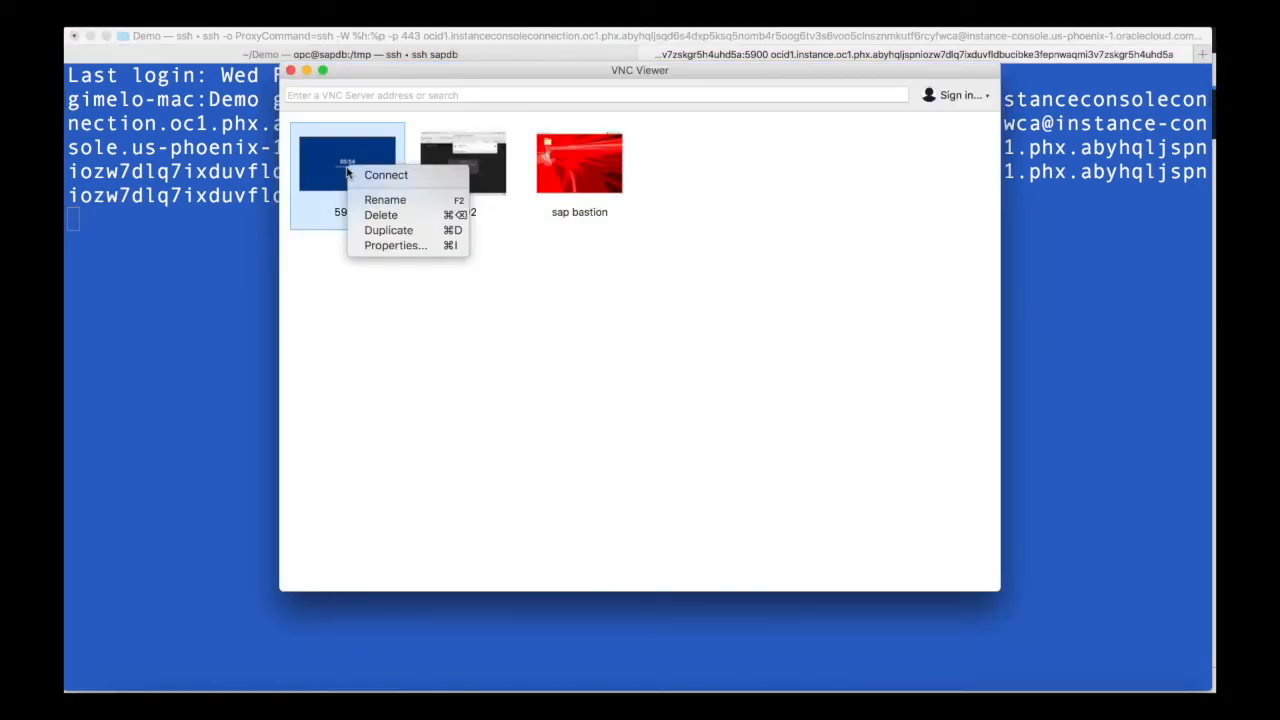
pyautogui.click(394, 245)
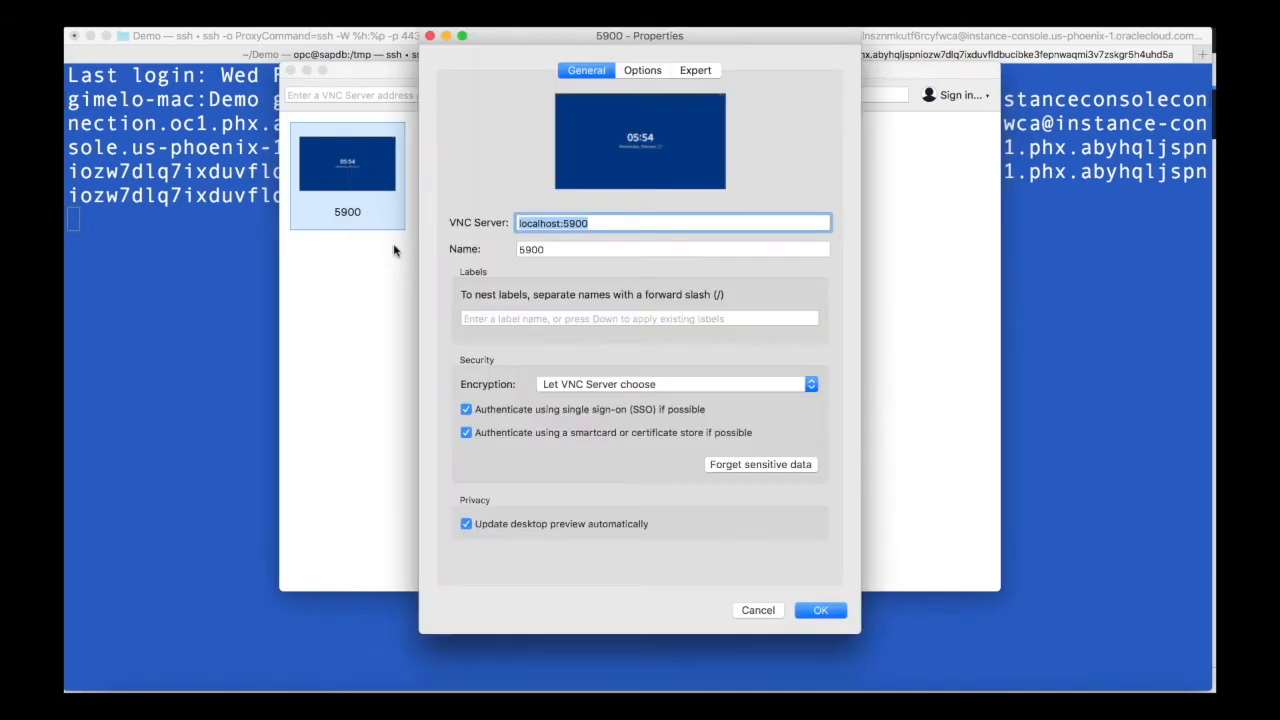
pyautogui.click(594, 223)
pyautogui.moveTo(601, 223); pyautogui.dragTo(511, 226)
pyautogui.click(820, 612)
# - Connect to the 5900 VNC session and unlock the remote desktop with the user password
pyautogui.doubleClick(341, 178)
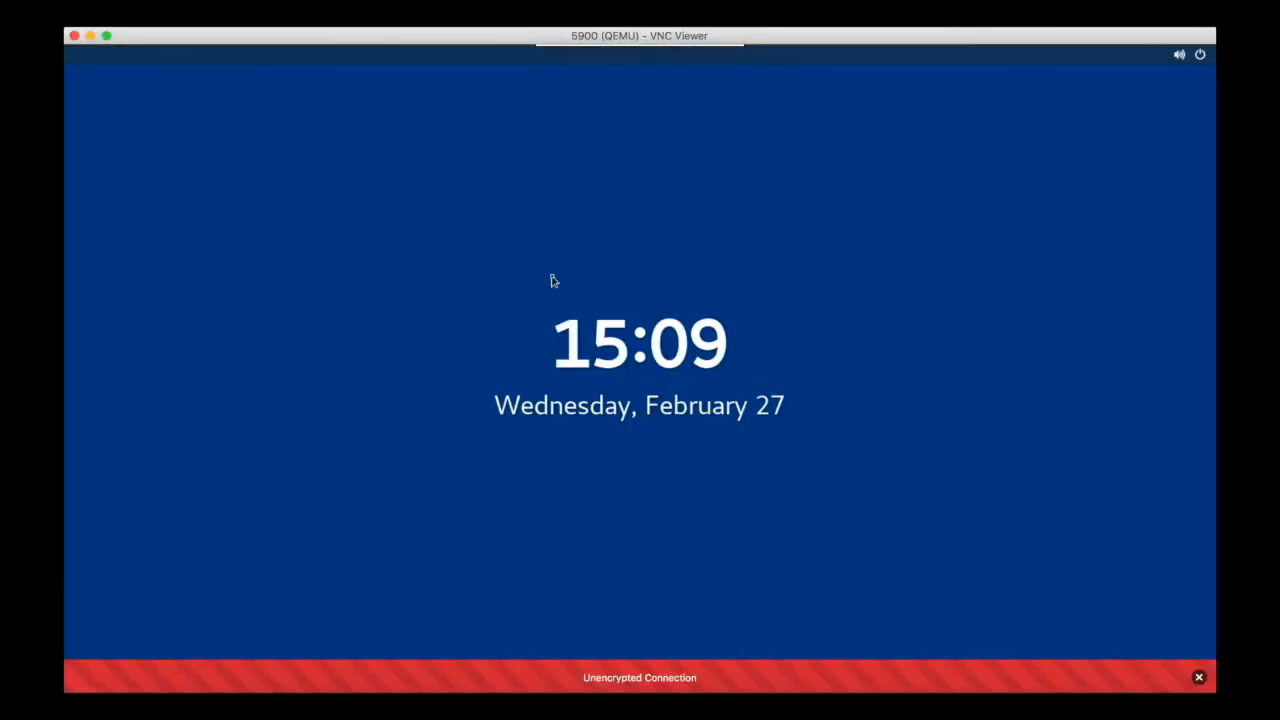
pyautogui.press('Return')
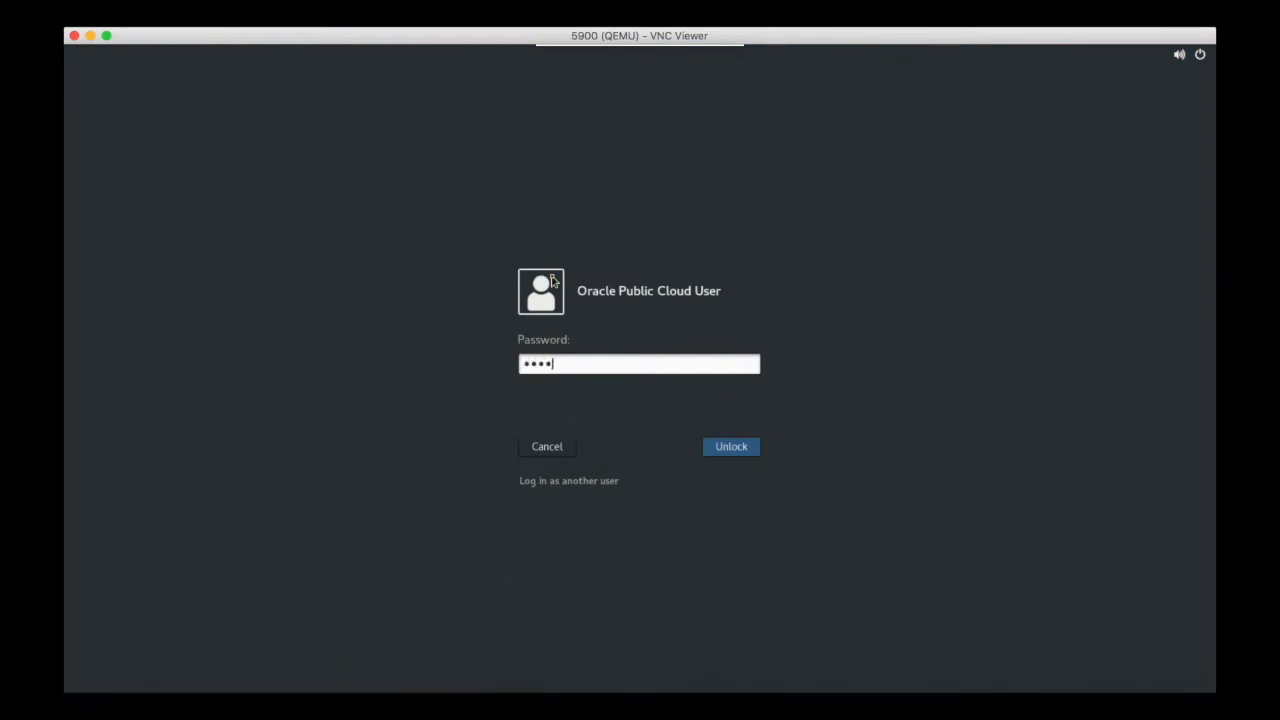
pyautogui.press('Return')
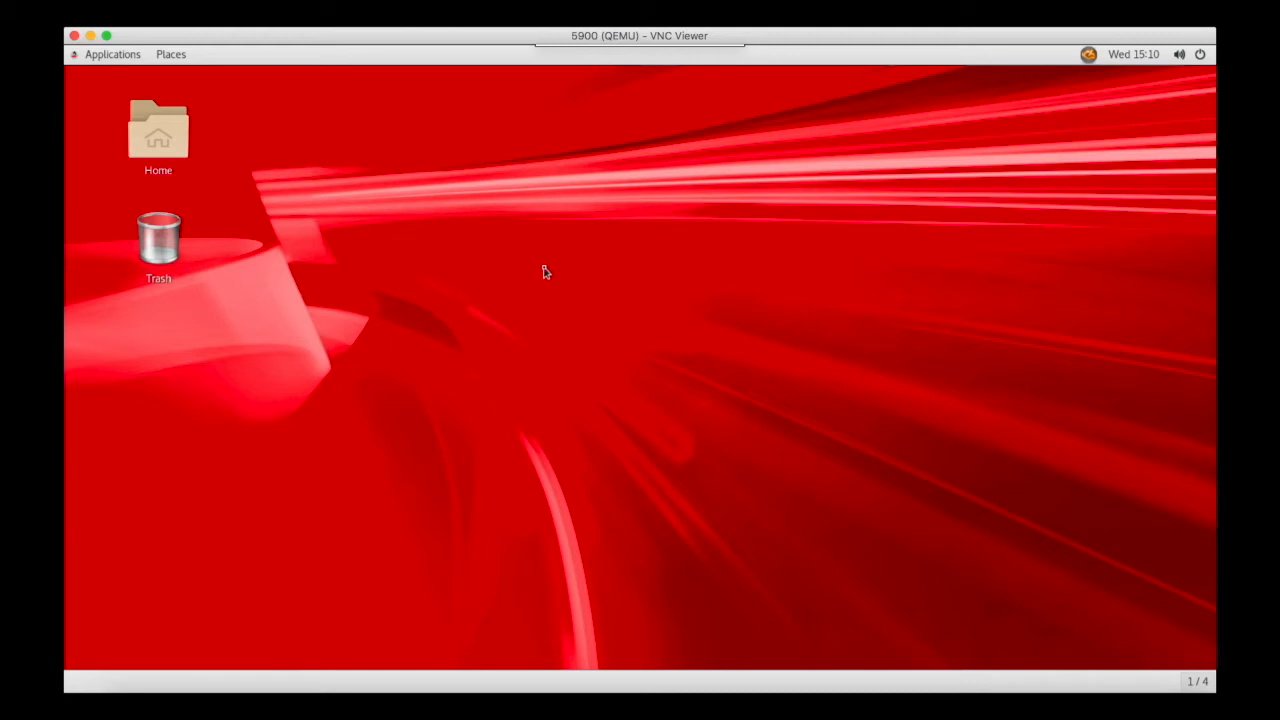
# - Open a terminal from the remote desktop's context menu
pyautogui.rightClick(469, 223)
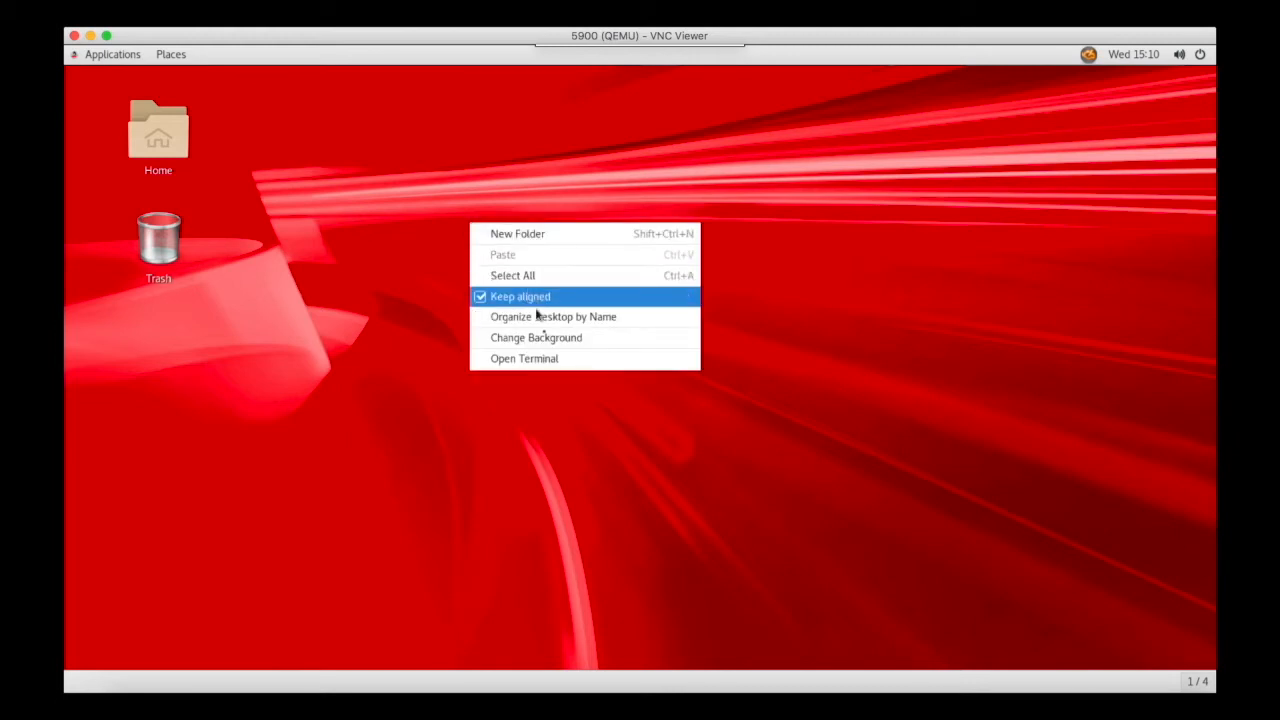
pyautogui.click(551, 362)
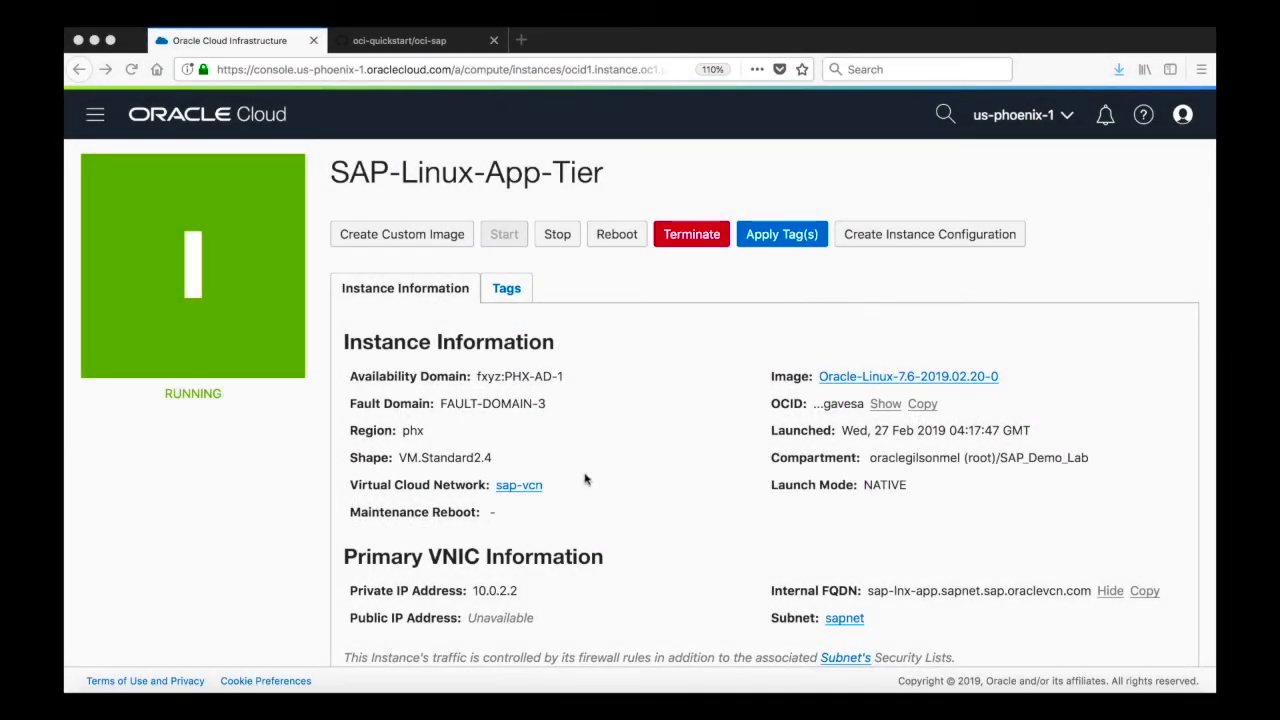
# - Review the SAP-Linux-App-Tier instance's VNIC details and open its console connection's Connect with VNC instructions
pyautogui.click(520, 621)
pyautogui.tripleClick(520, 621)
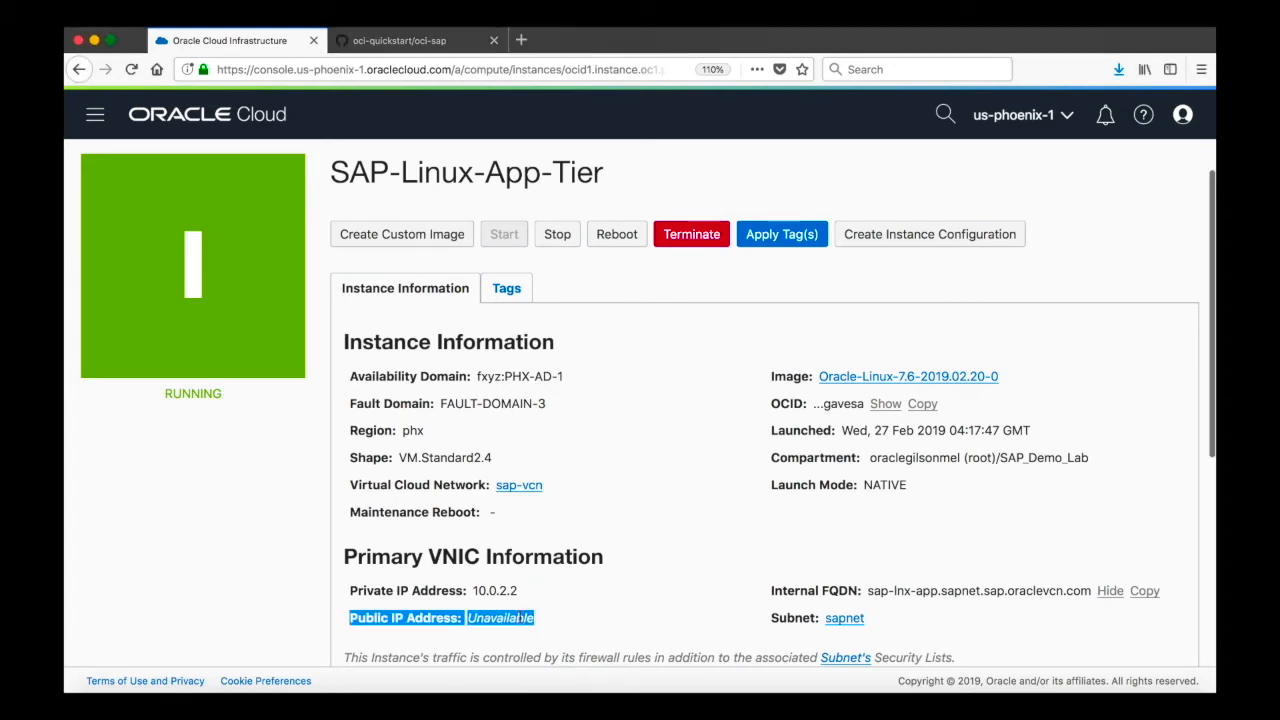
pyautogui.moveTo(870, 591); pyautogui.dragTo(938, 591)
pyautogui.click(750, 566)
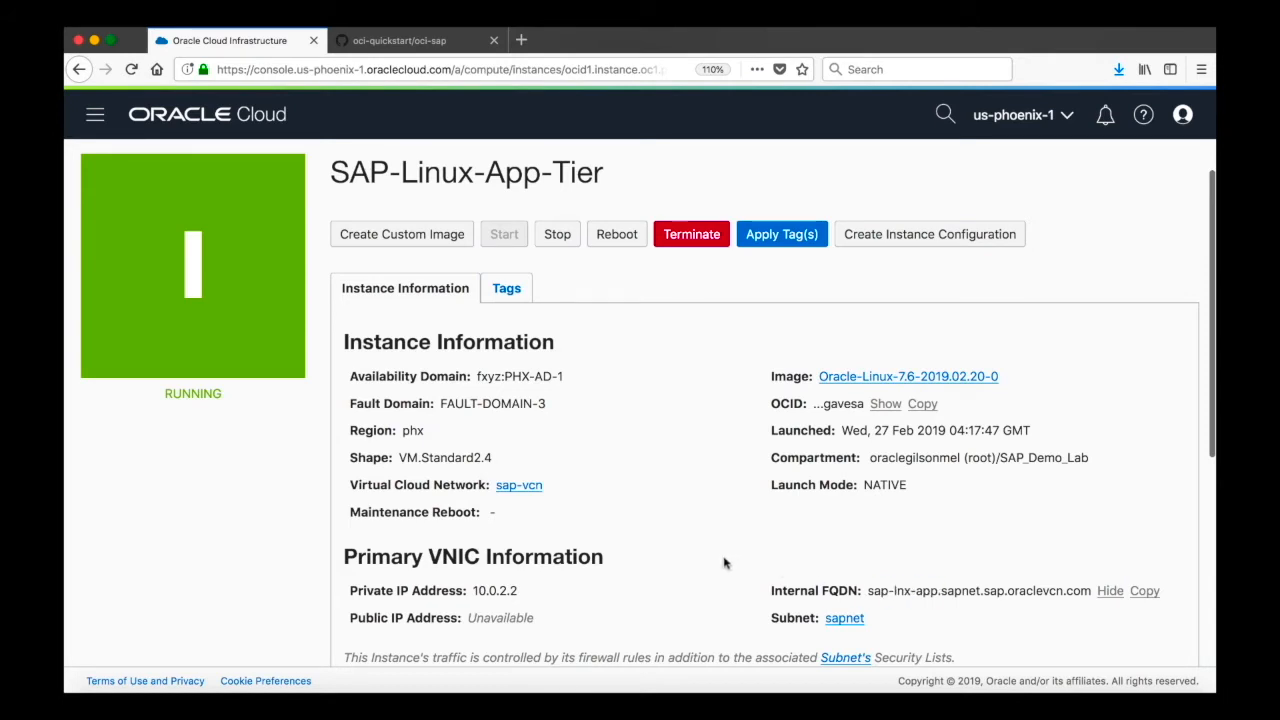
pyautogui.scroll(-5, 724, 563)
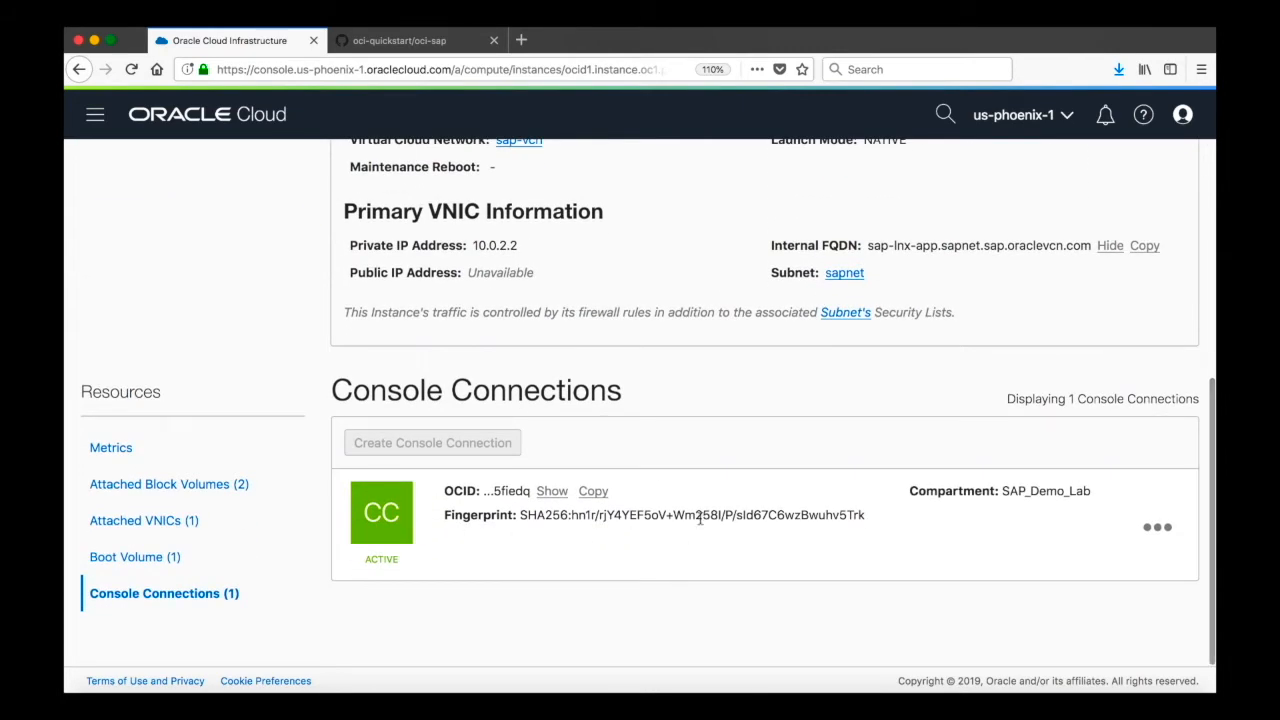
pyautogui.click(1162, 528)
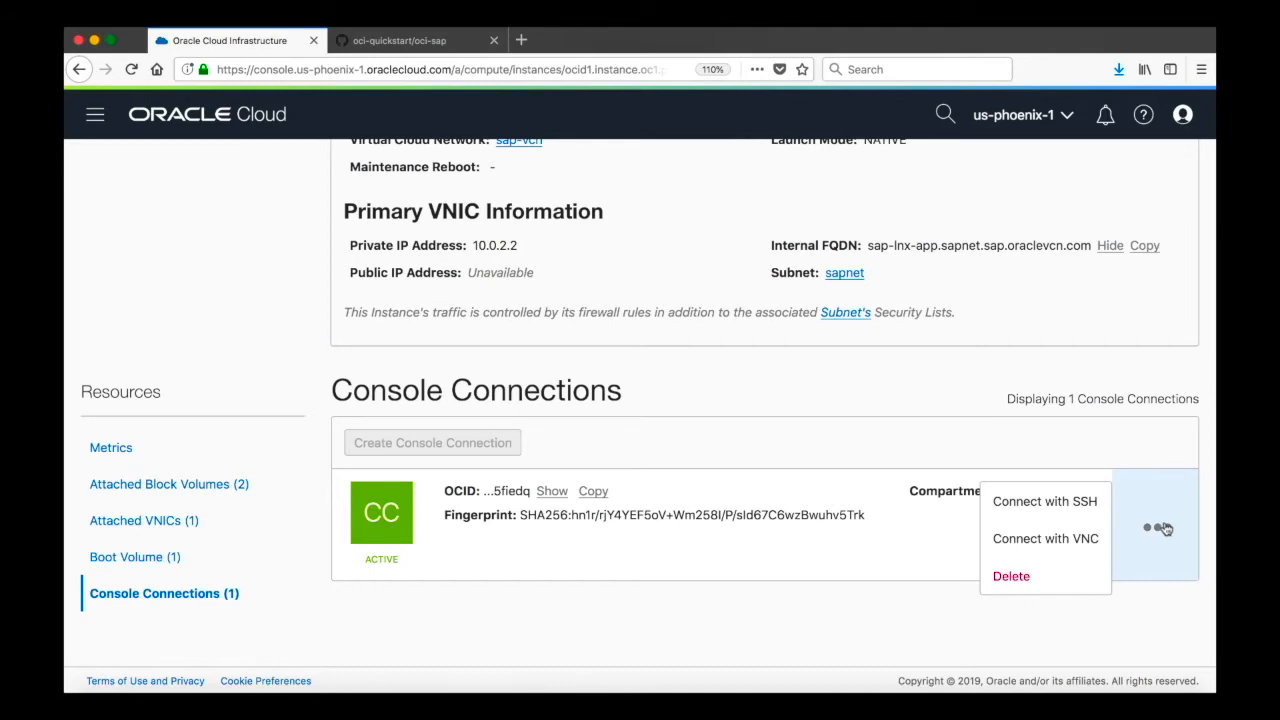
pyautogui.click(1094, 545)
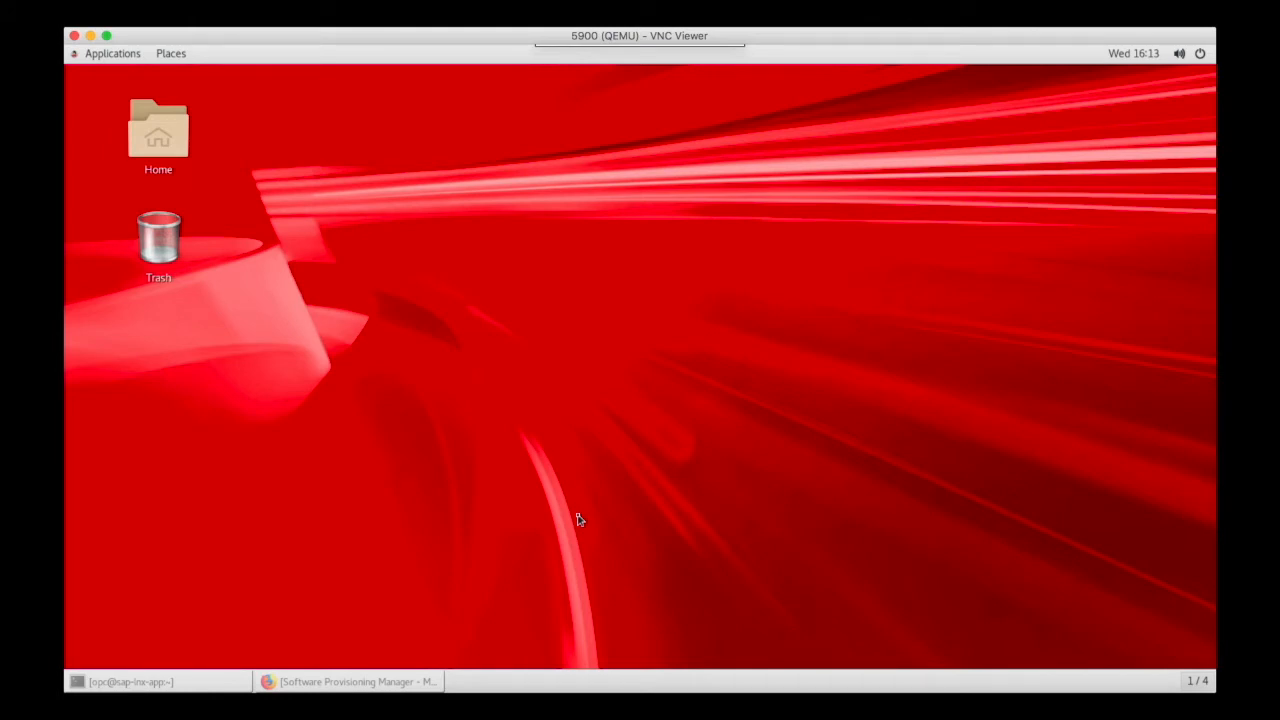
# - Bring up the app server terminal and list its mounted file systems with df
pyautogui.click(132, 684)
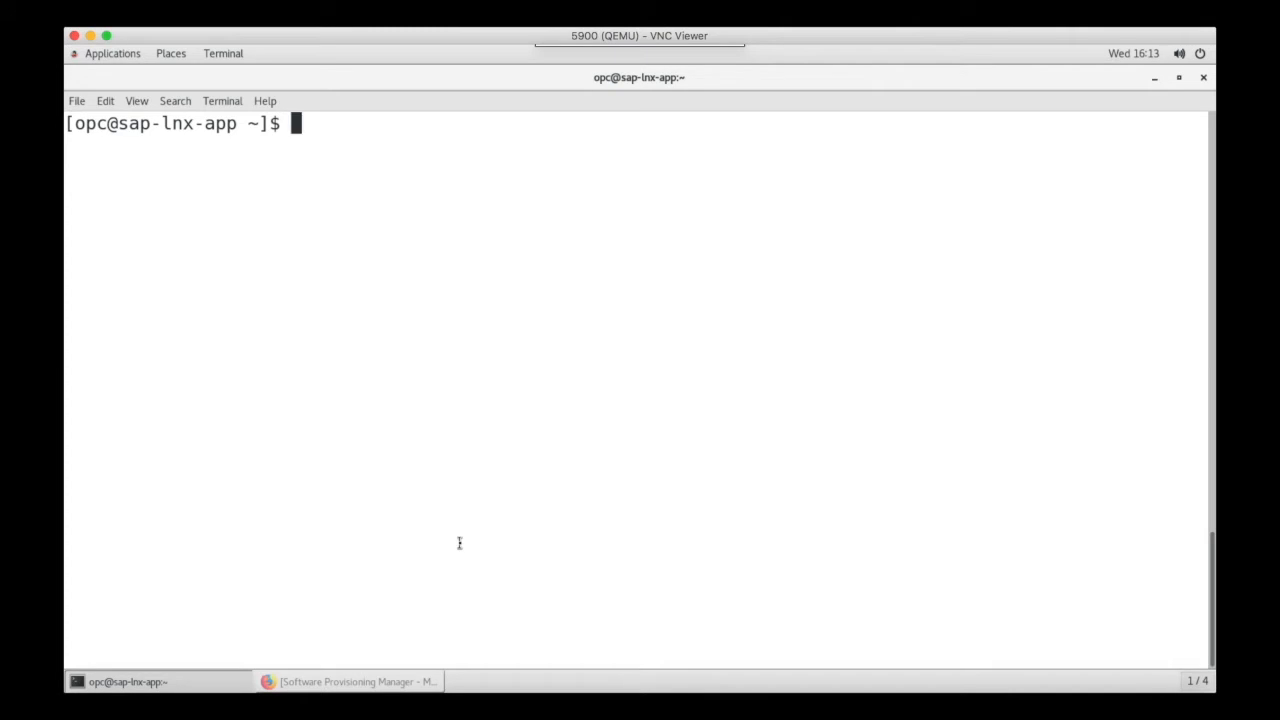
pyautogui.write('fd')
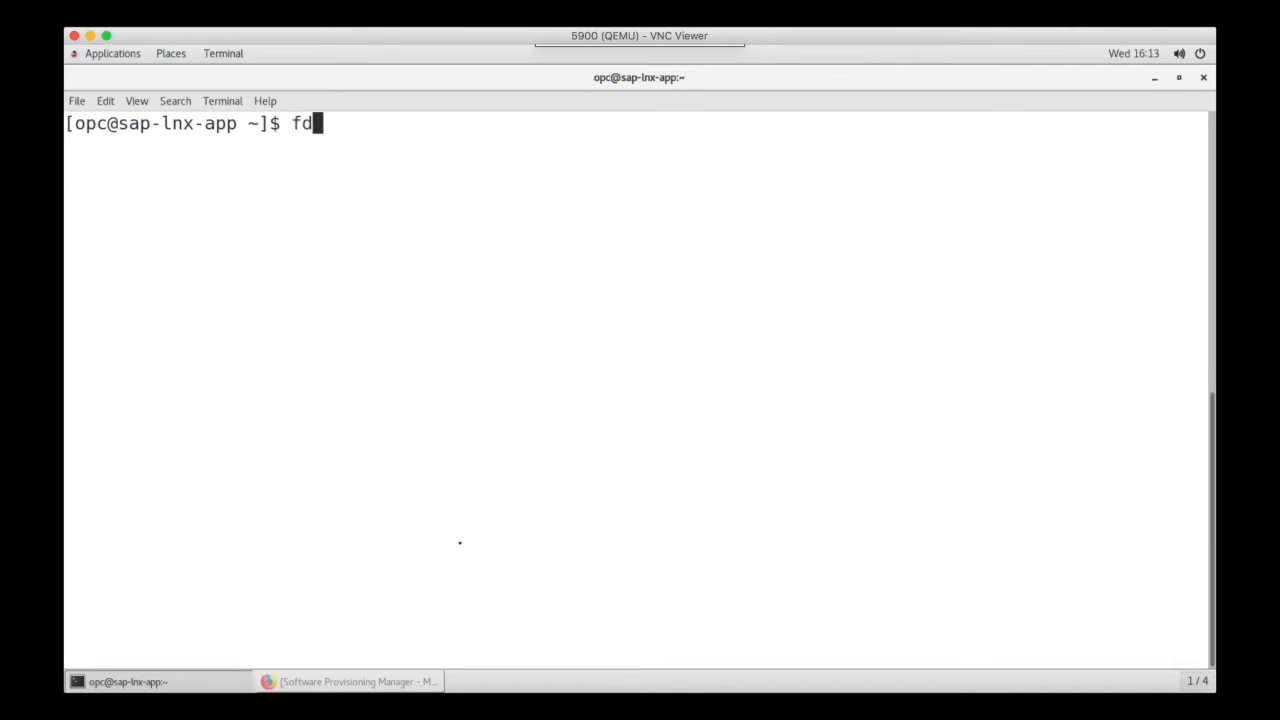
pyautogui.press('BackSpace')
pyautogui.press('BackSpace')
pyautogui.press('BackSpace')
pyautogui.write('df')
pyautogui.press('Return')
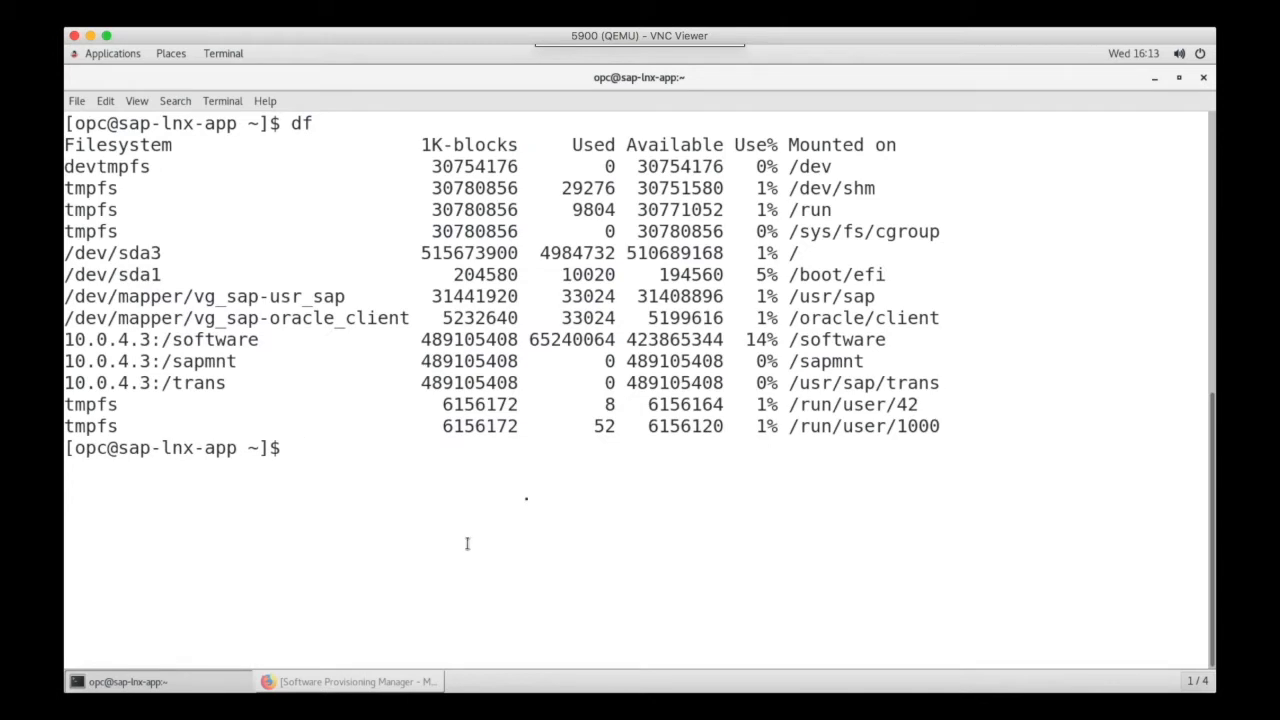
# - Examine the /usr/sap, /oracle/client, /software, /sapmnt and /usr/sap/trans mount points in the df output
pyautogui.doubleClick(821, 298)
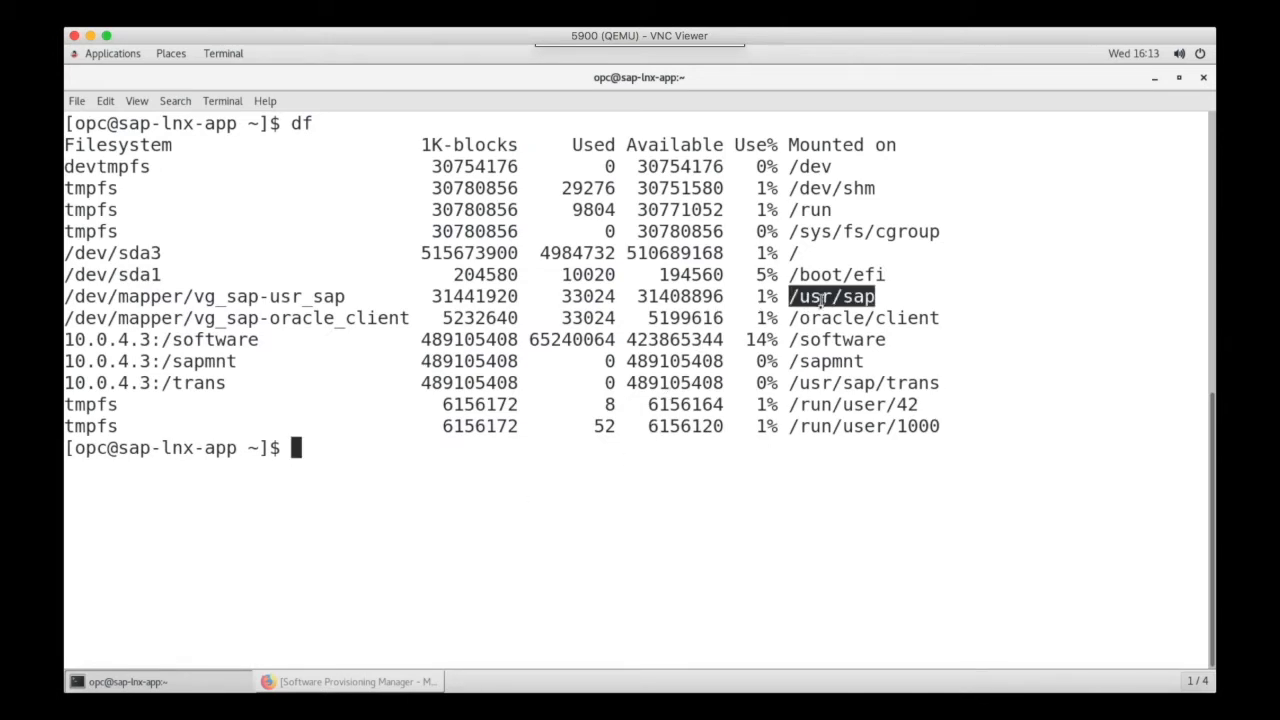
pyautogui.doubleClick(821, 318)
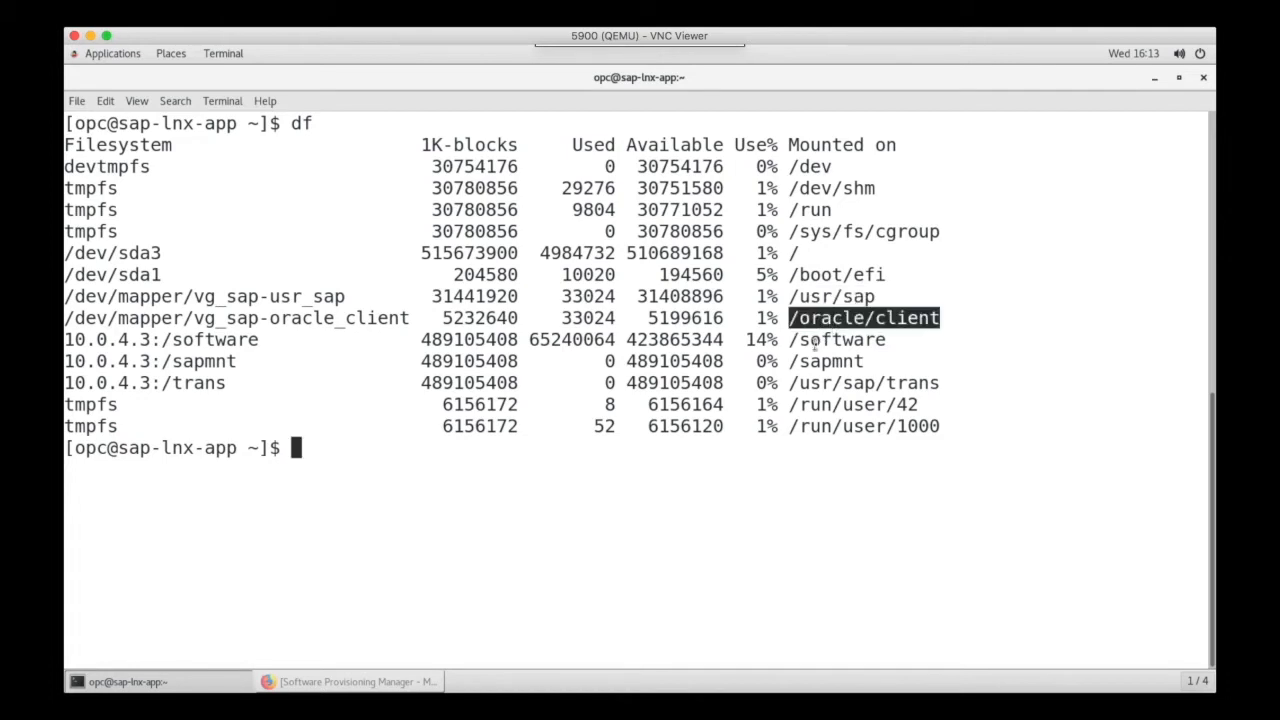
pyautogui.click(815, 344)
pyautogui.tripleClick(815, 344)
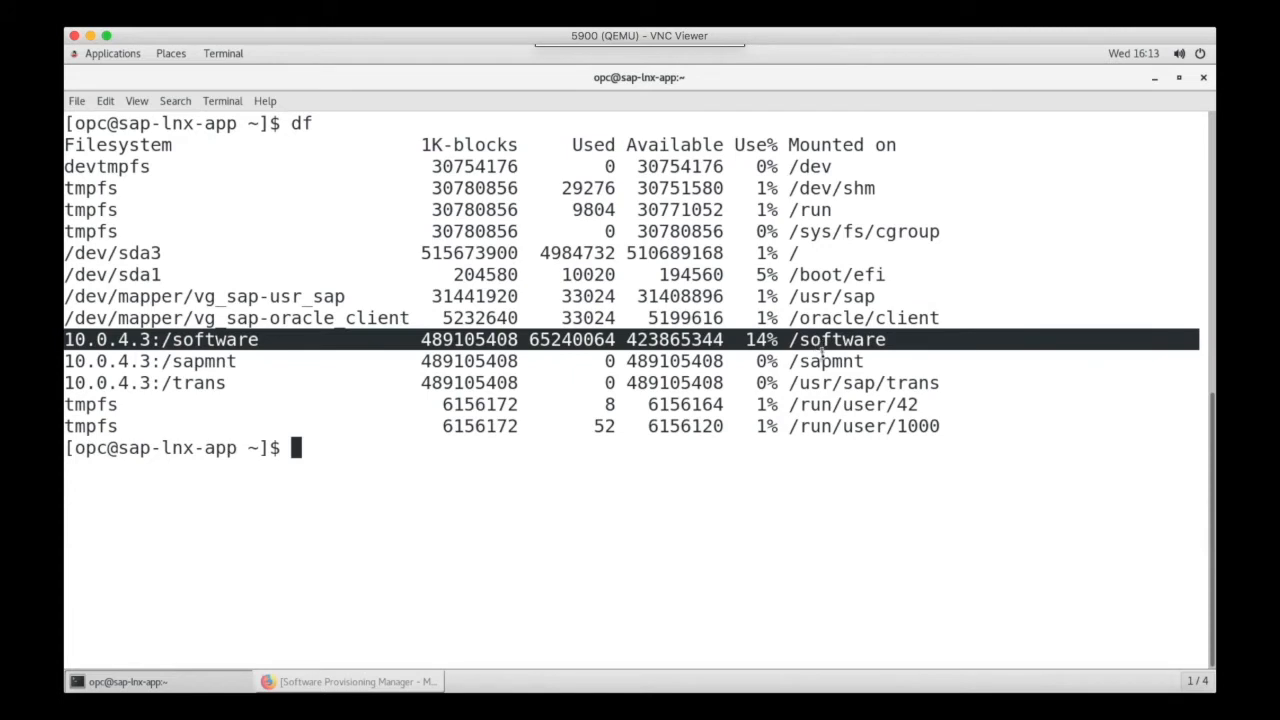
pyautogui.tripleClick(822, 364)
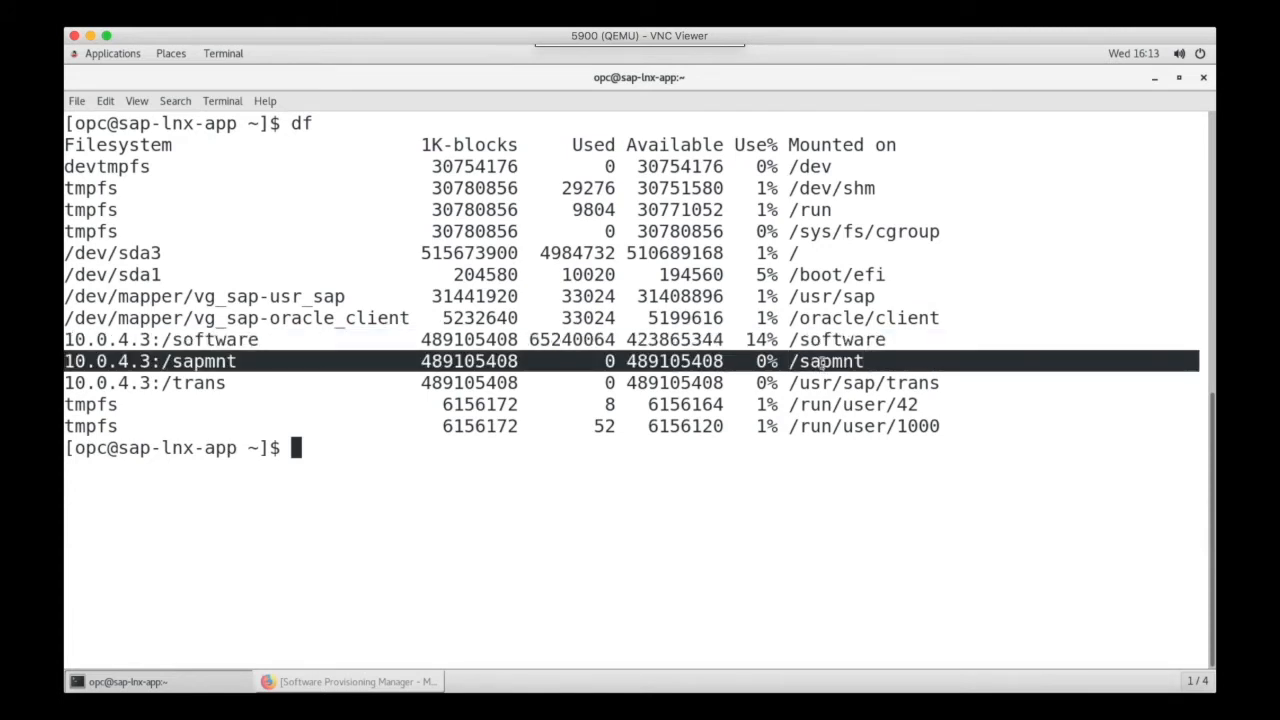
pyautogui.tripleClick(815, 383)
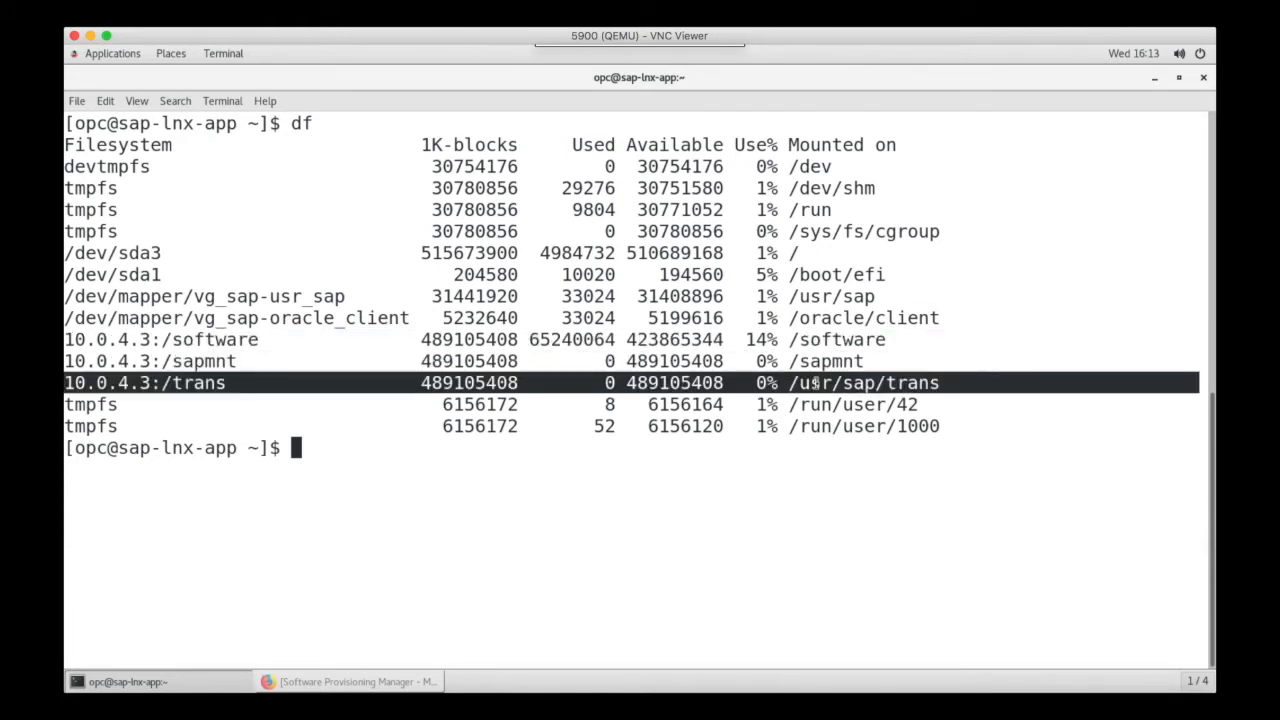
pyautogui.click(770, 457)
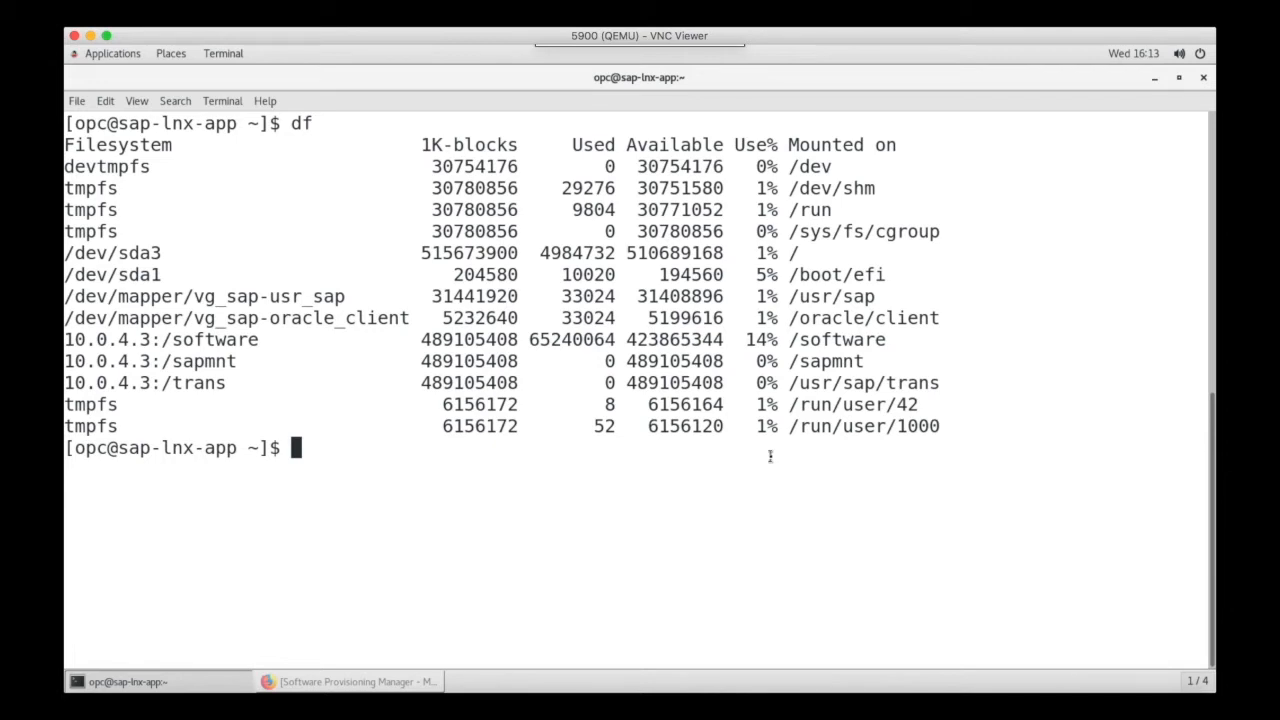
# - Change to the /software/Install_Files/ directory and list its contents with ll
pyautogui.write('cd /so')
pyautogui.press('Tab')
pyautogui.press('BackSpace')
pyautogui.write('/I')
pyautogui.press('Tab')
pyautogui.press('Return')
pyautogui.press('Return')
pyautogui.write('LL')
pyautogui.press('Return')
pyautogui.write('ll')
pyautogui.press('Return')
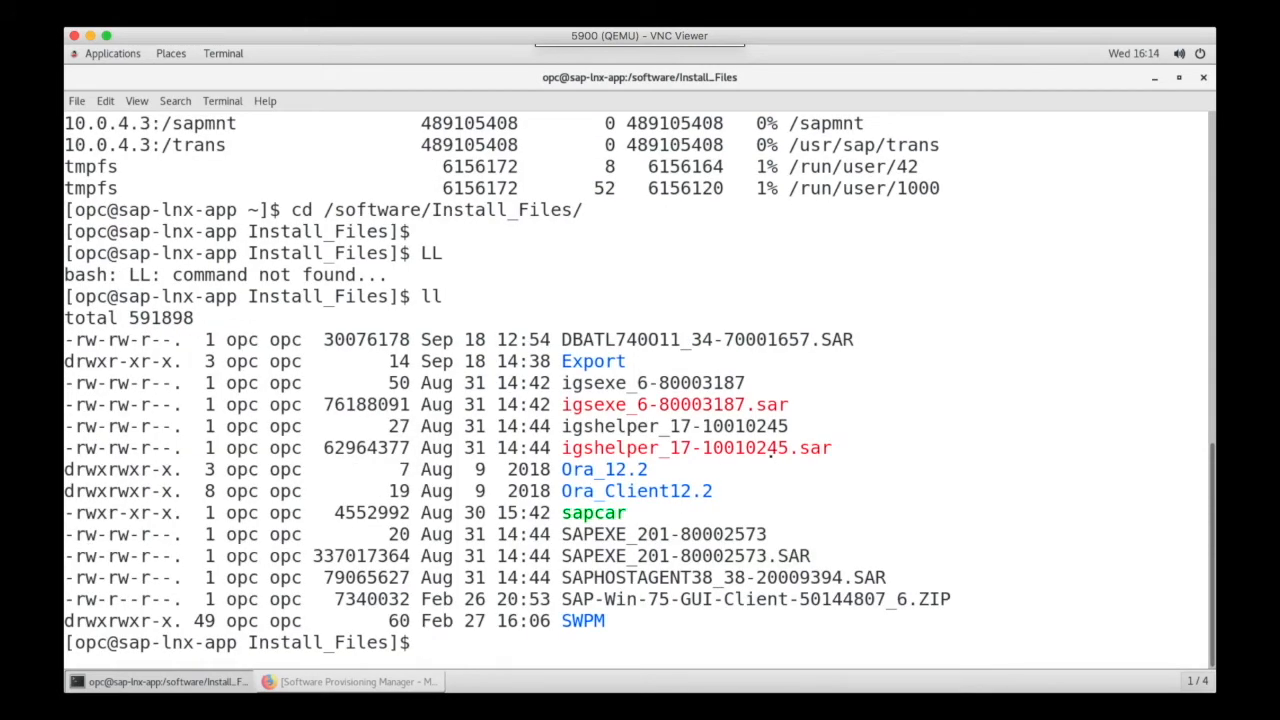
# - Enter the SWPM folder and launch the installer with sudo ./sapinst
pyautogui.write('cd SWPM')
pyautogui.press('Return')
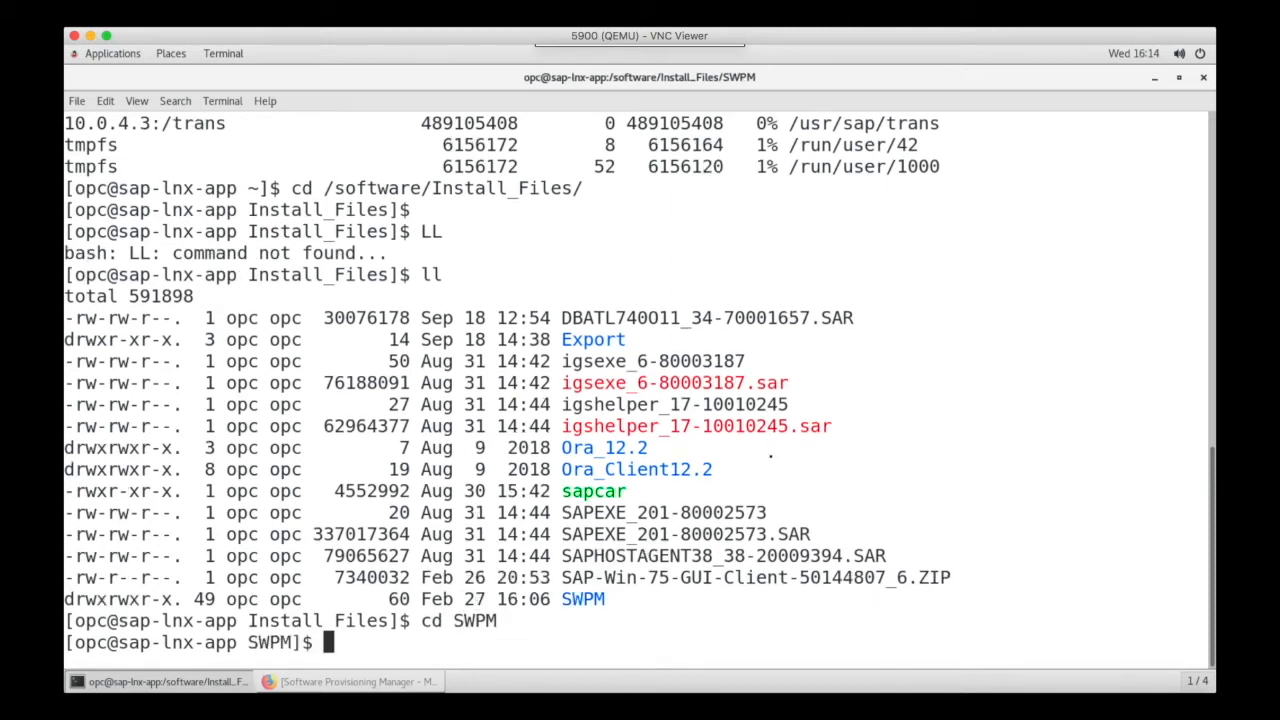
pyautogui.write('sudo')
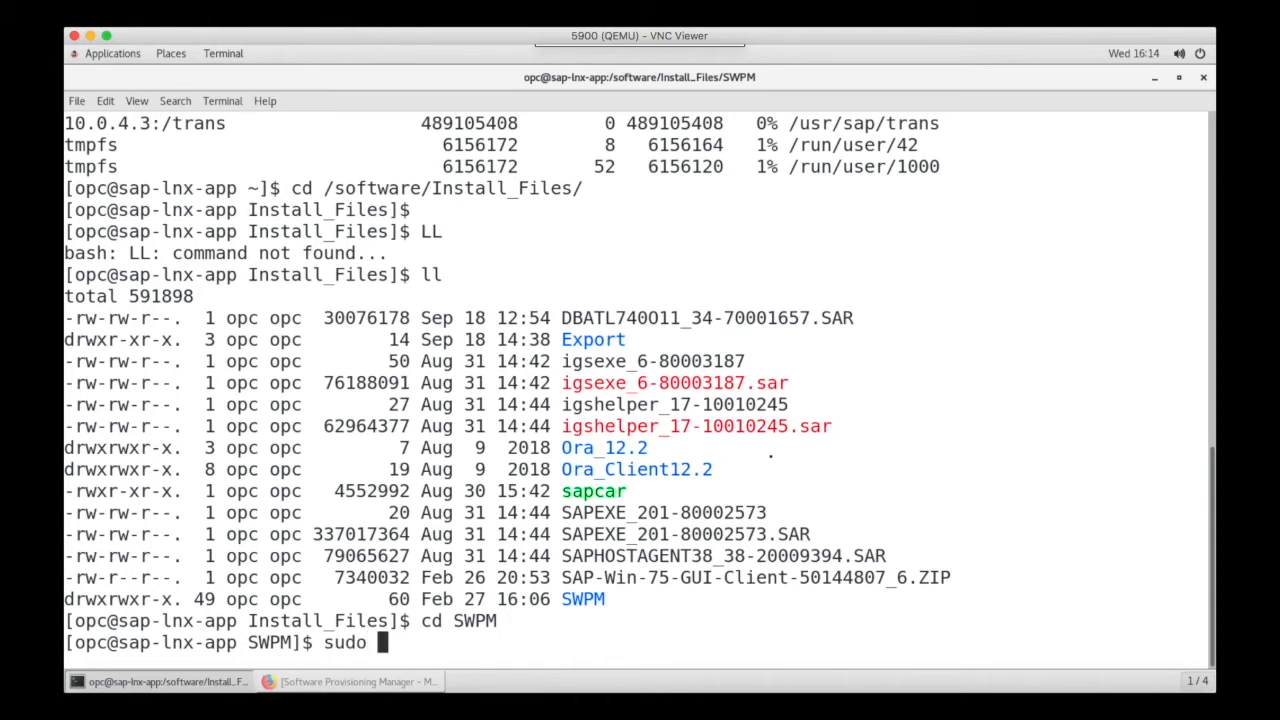
pyautogui.write(' ./sapinst')
pyautogui.press('Return')
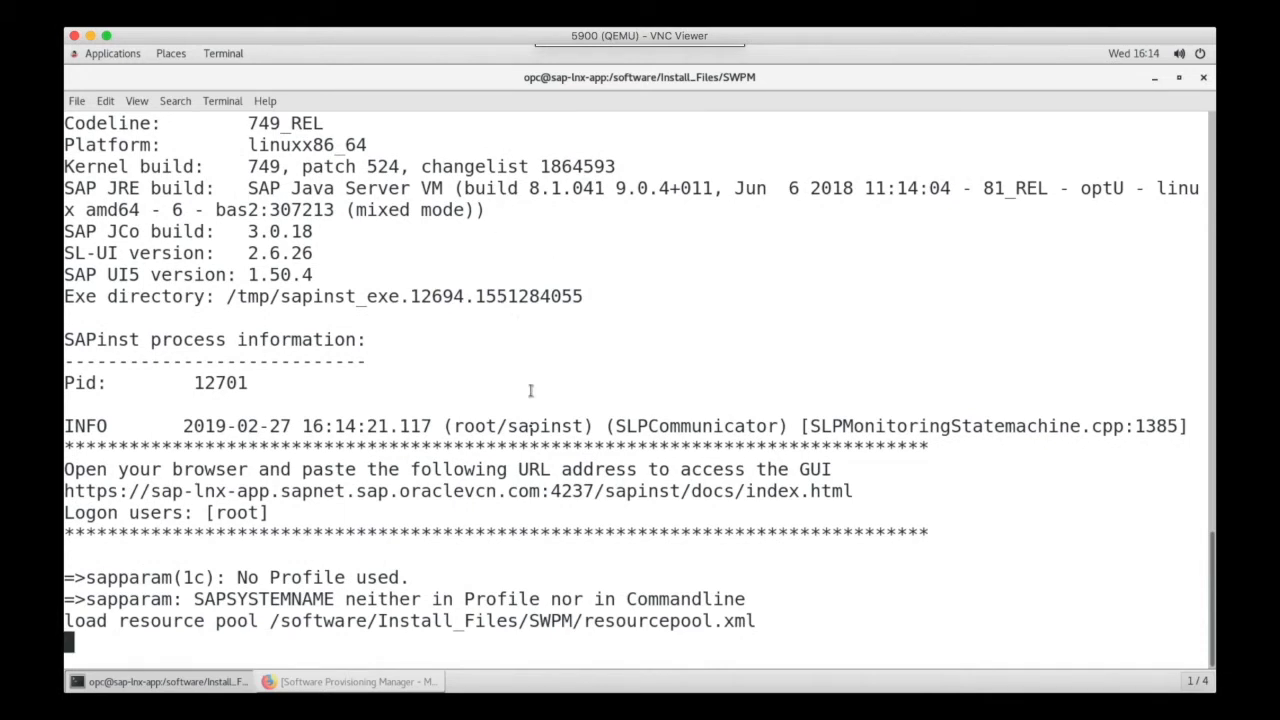
# - Open the sapinst GUI link in the browser and scroll through the available installation options
pyautogui.rightClick(519, 500)
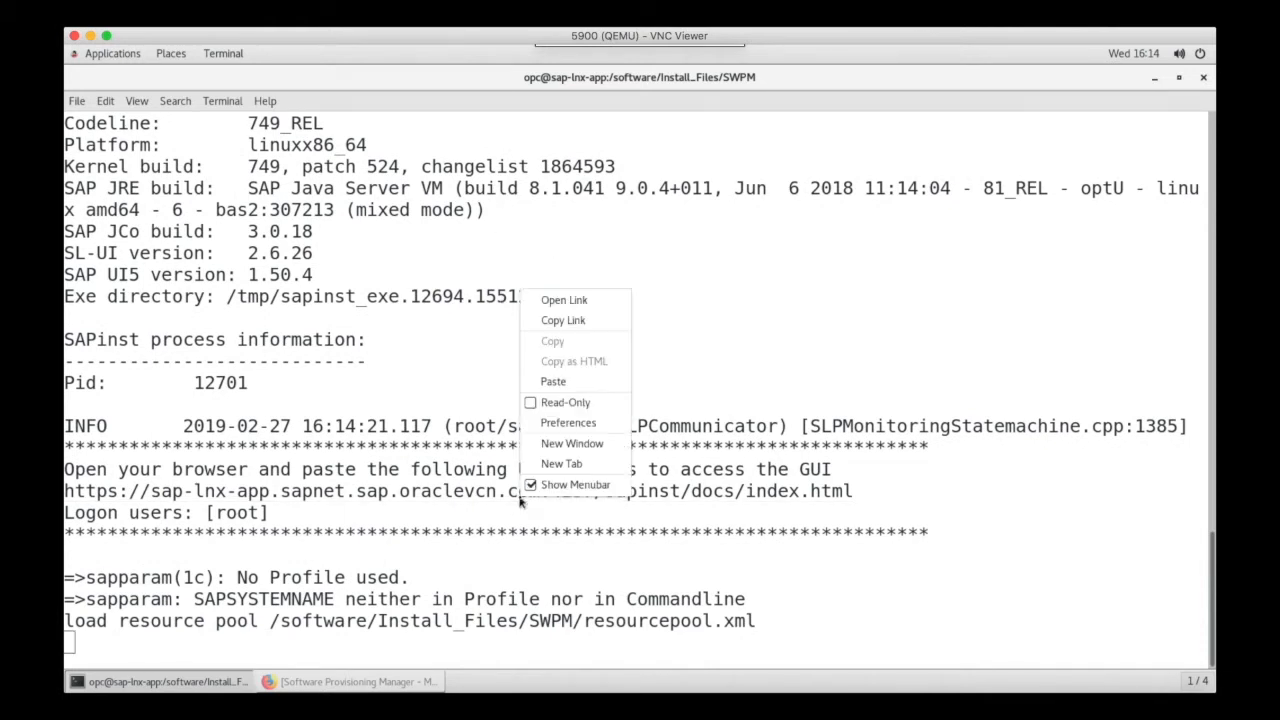
pyautogui.click(566, 300)
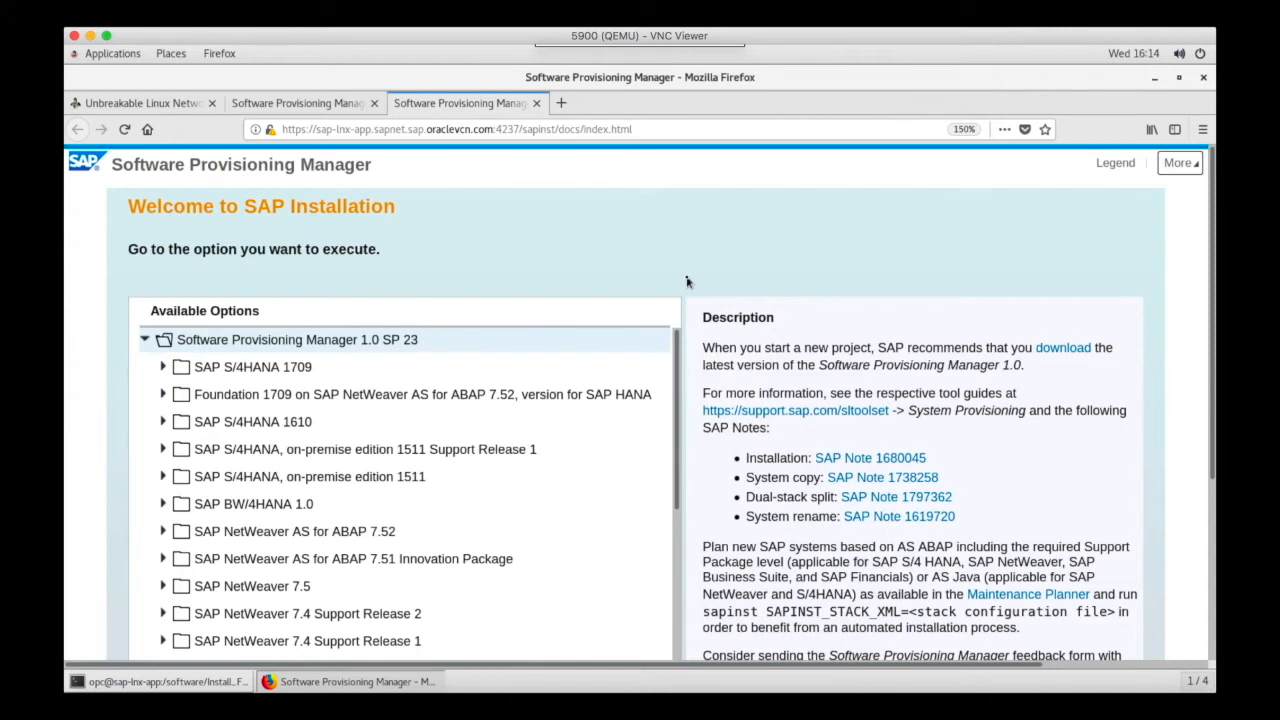
pyautogui.scroll(-1, 687, 282)
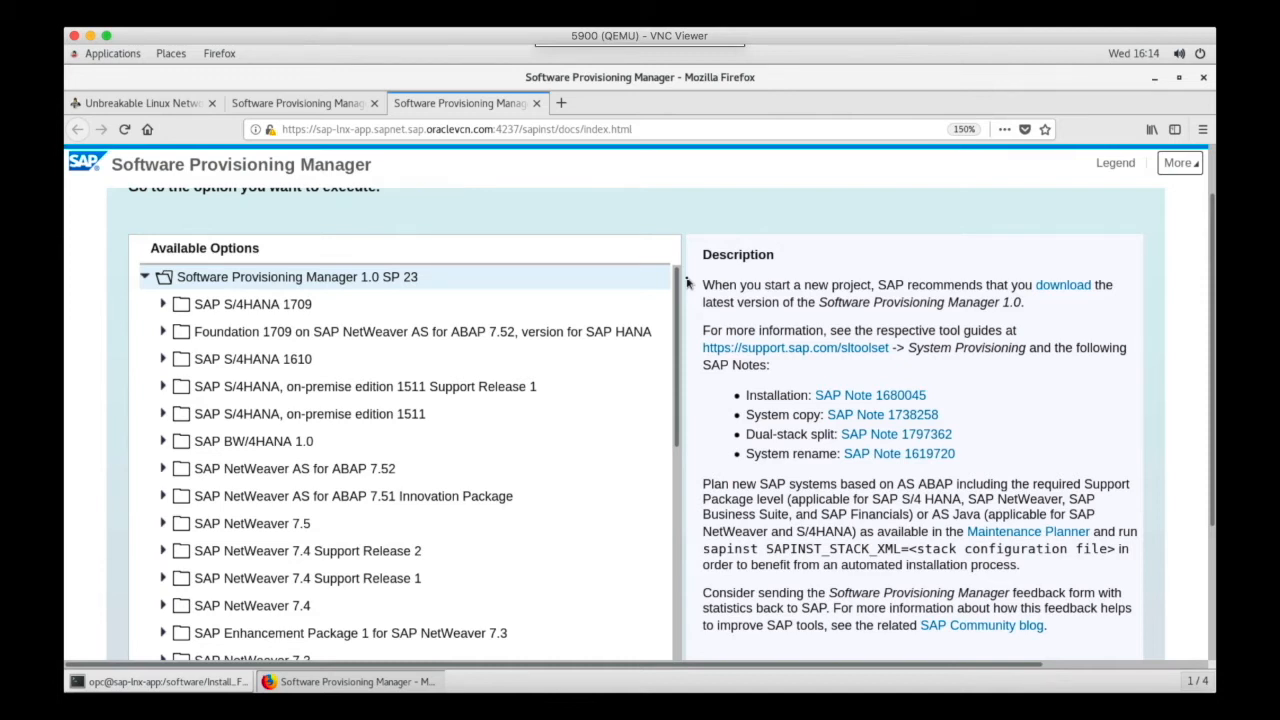
# - Select the ASCS Instance option under SAP NetWeaver 7.5 > Oracle > Installation > Application Server ABAP > Distributed System and proceed
pyautogui.scroll(-1, 686, 283)
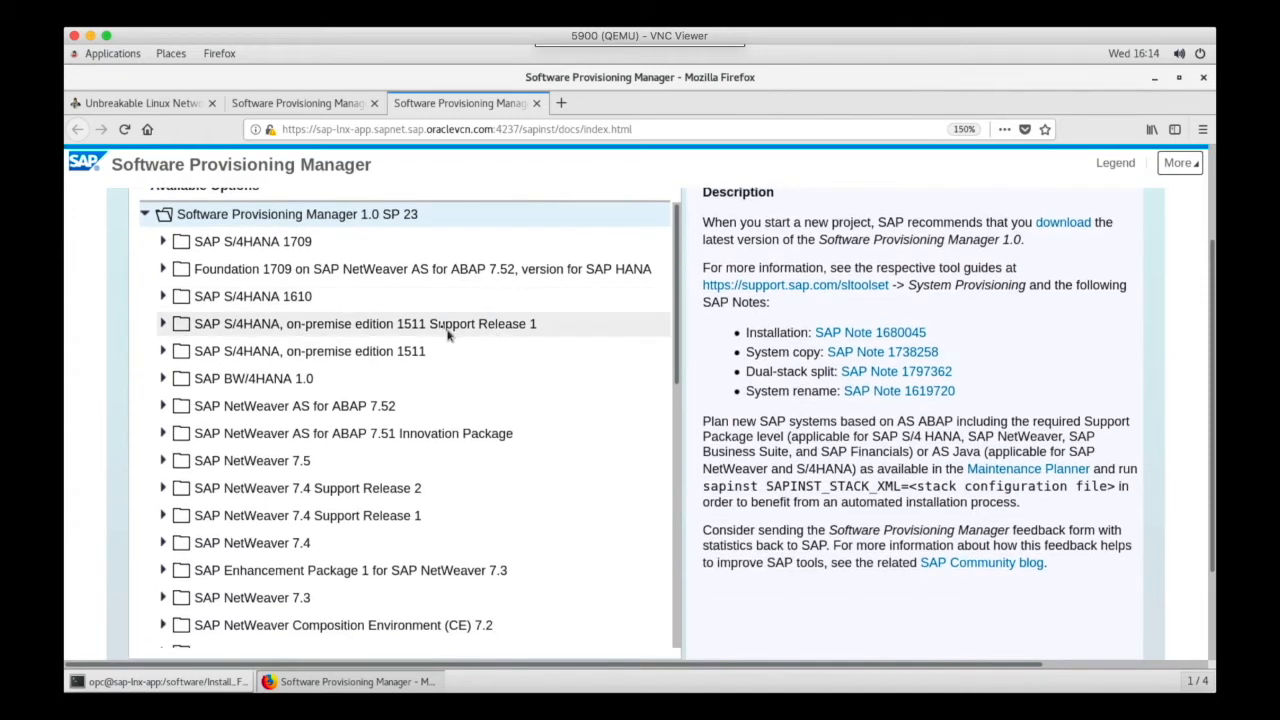
pyautogui.click(164, 461)
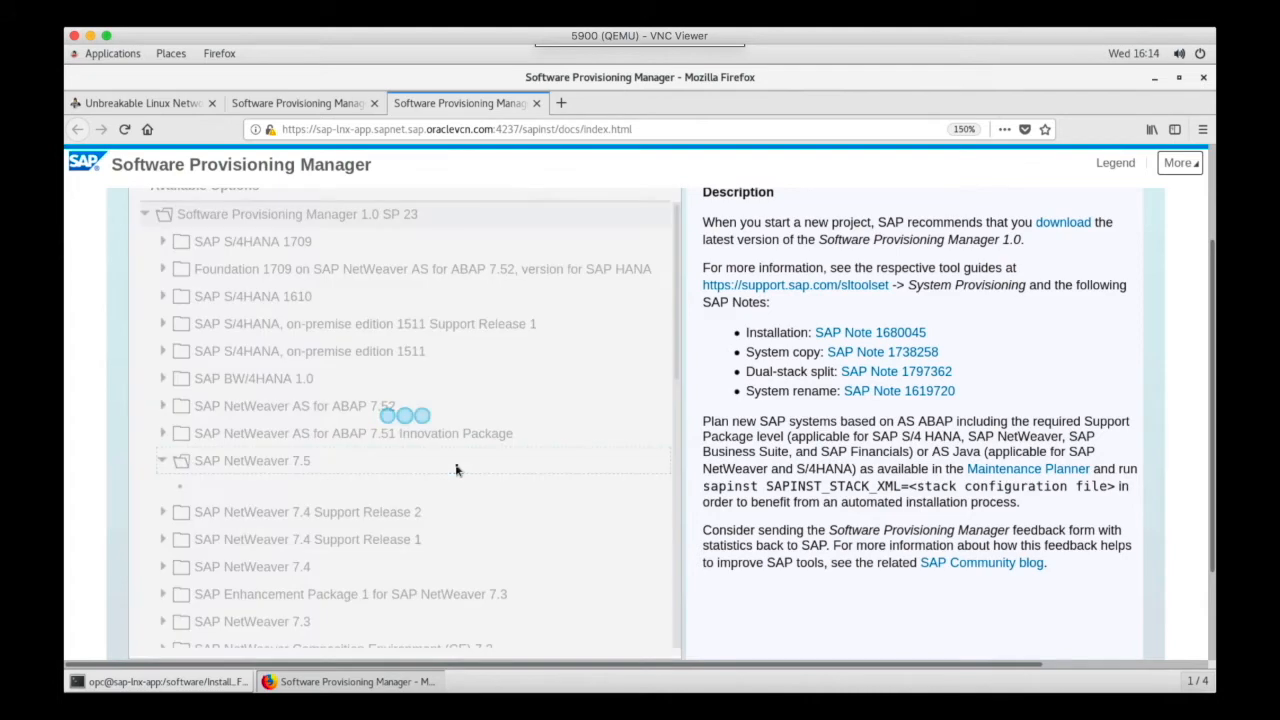
pyautogui.scroll(-5, 456, 470)
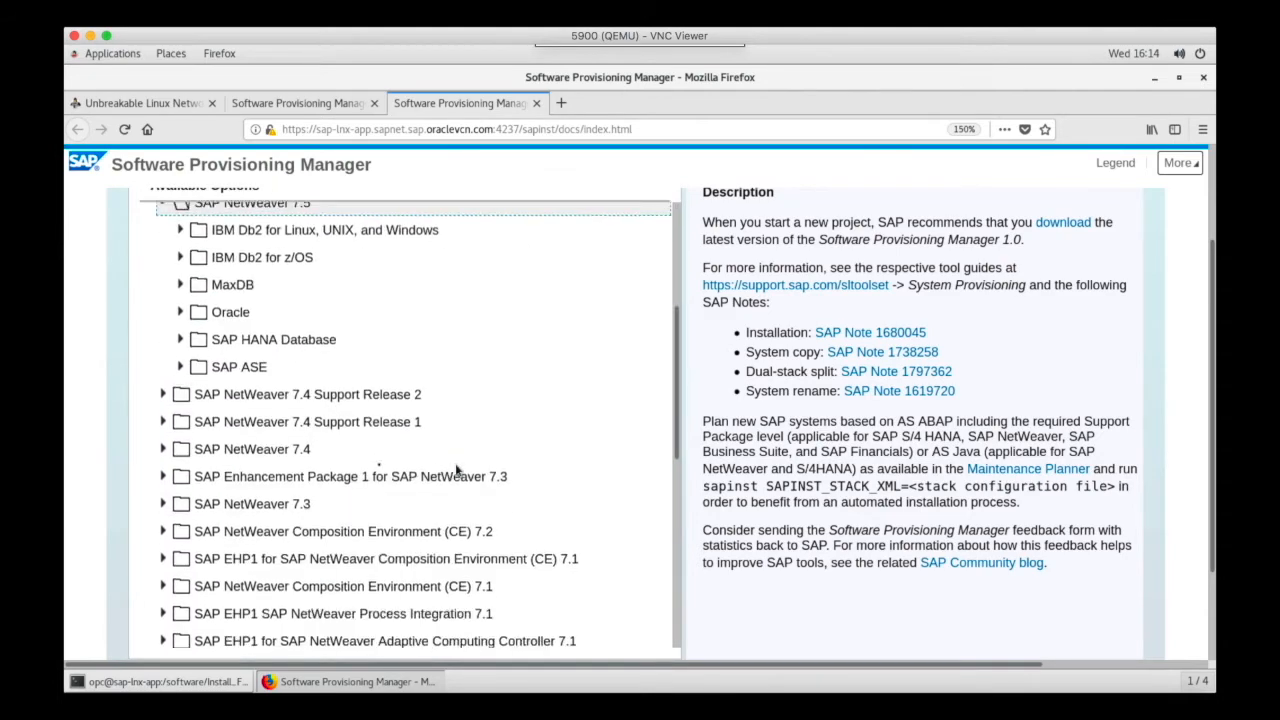
pyautogui.click(190, 299)
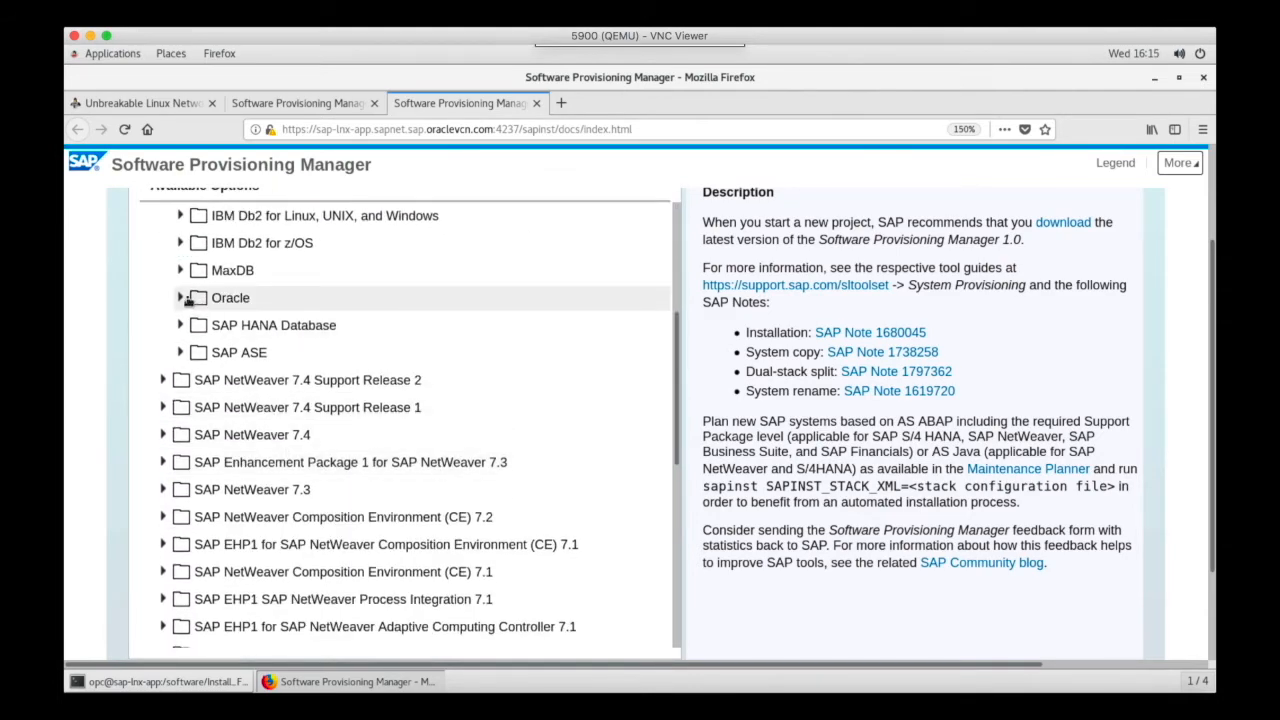
pyautogui.click(196, 353)
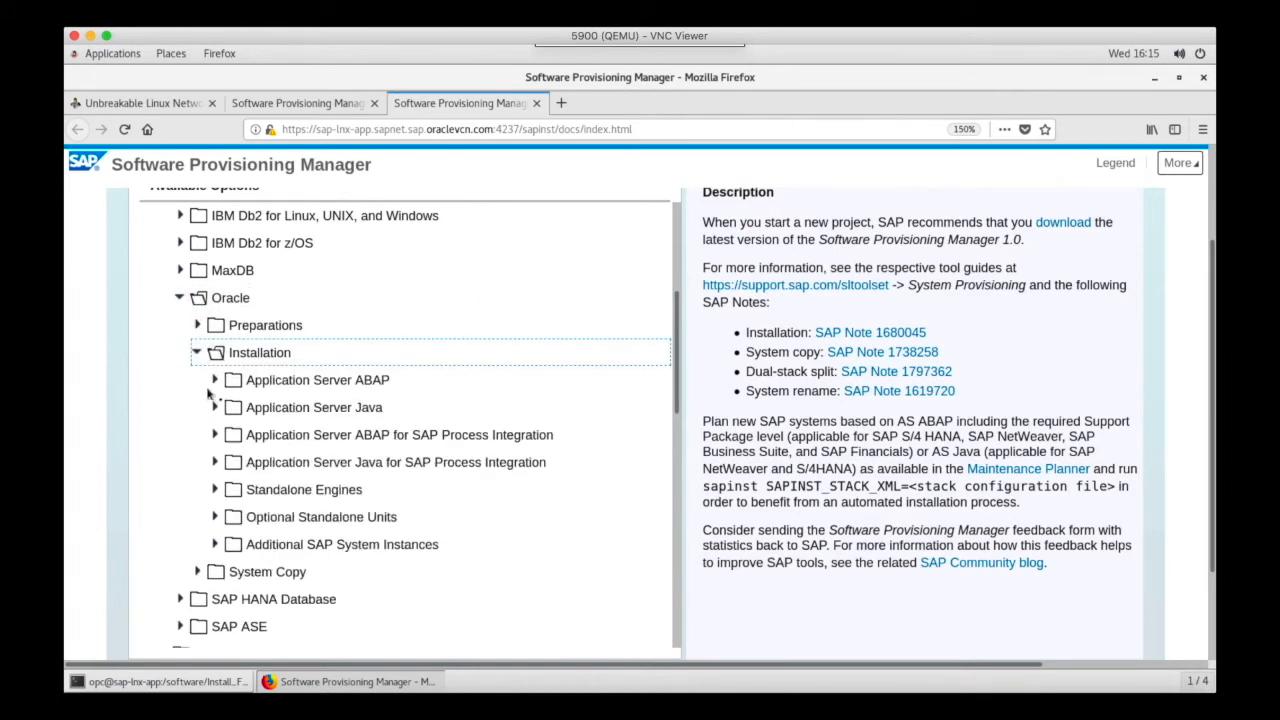
pyautogui.click(227, 387)
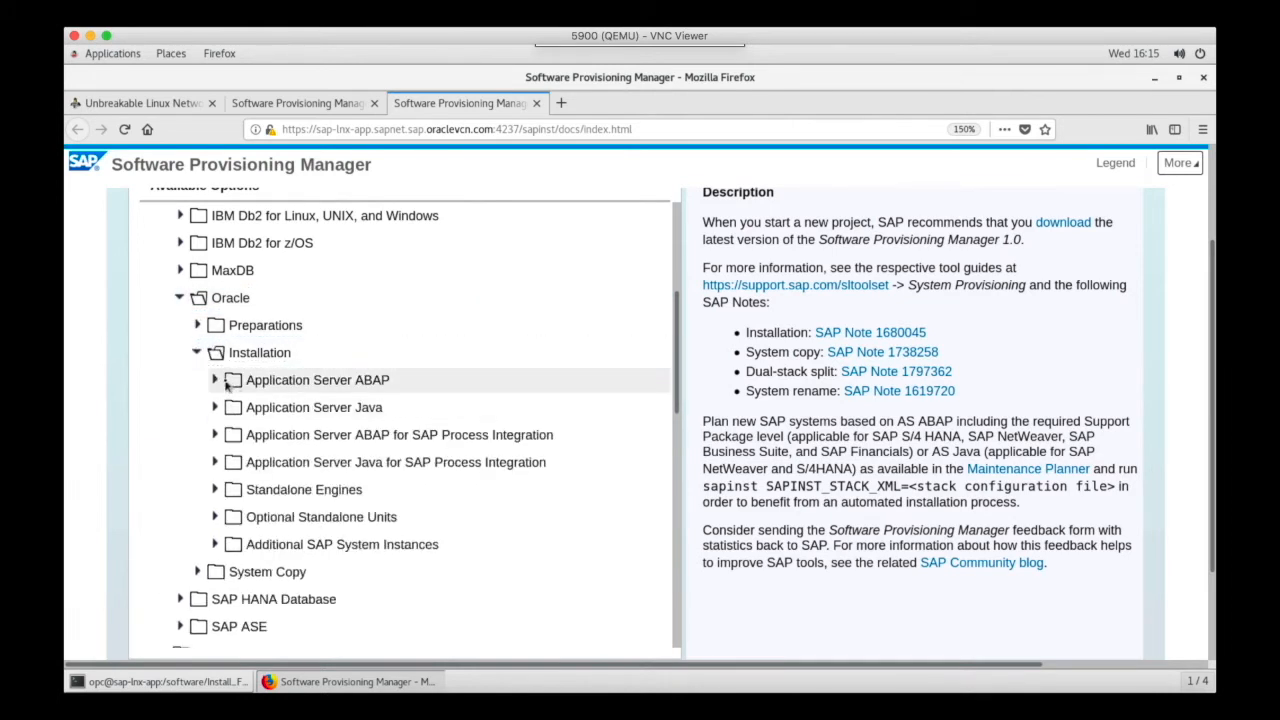
pyautogui.click(216, 381)
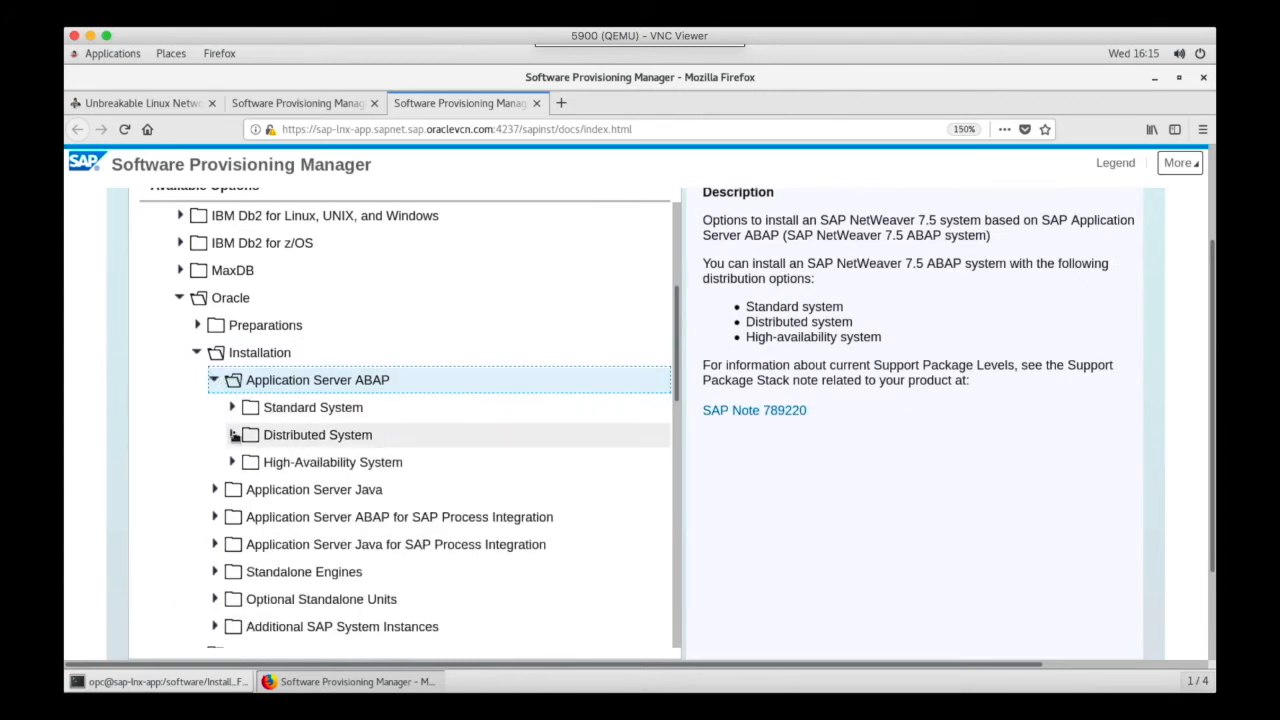
pyautogui.click(233, 435)
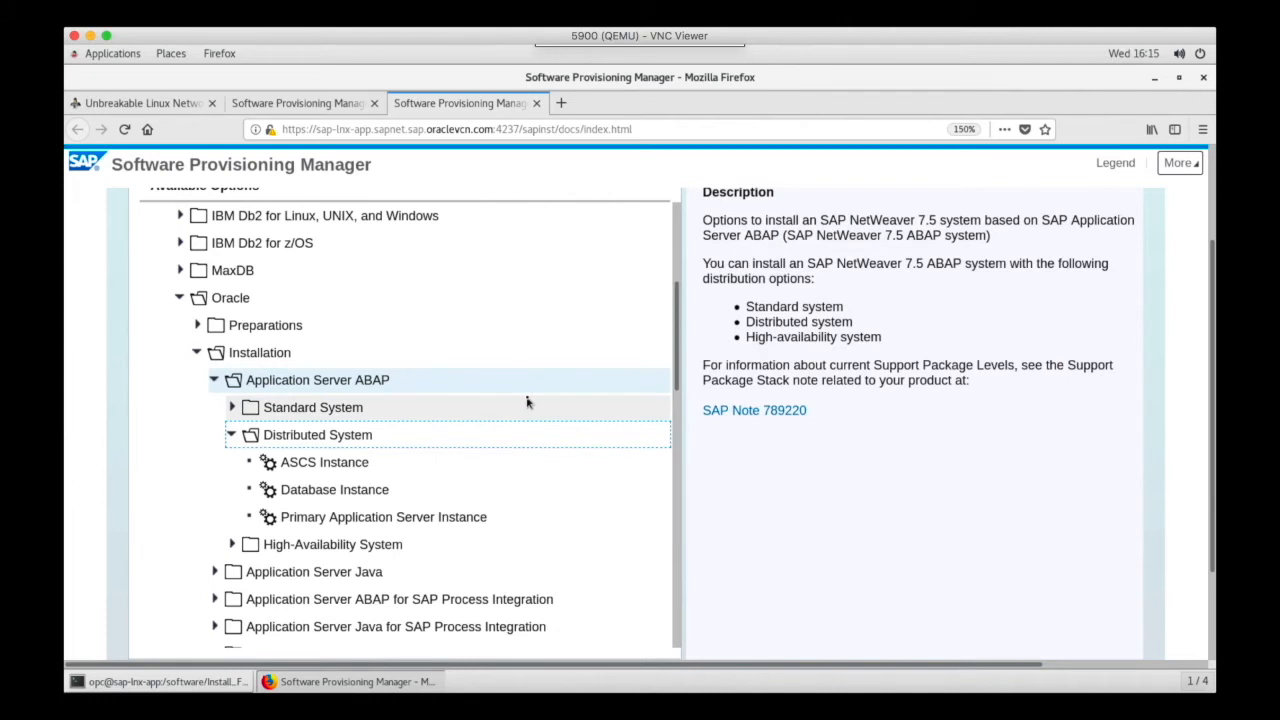
pyautogui.scroll(-2, 526, 400)
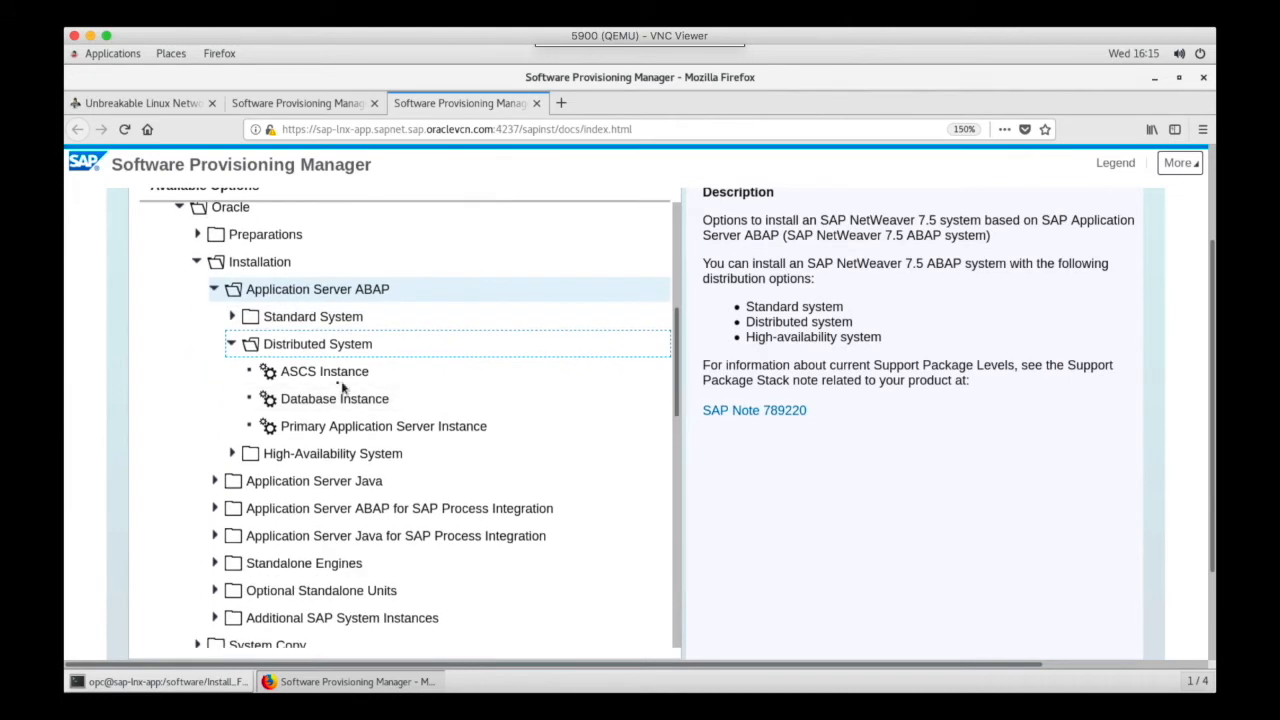
pyautogui.click(288, 372)
pyautogui.scroll(-10, 512, 398)
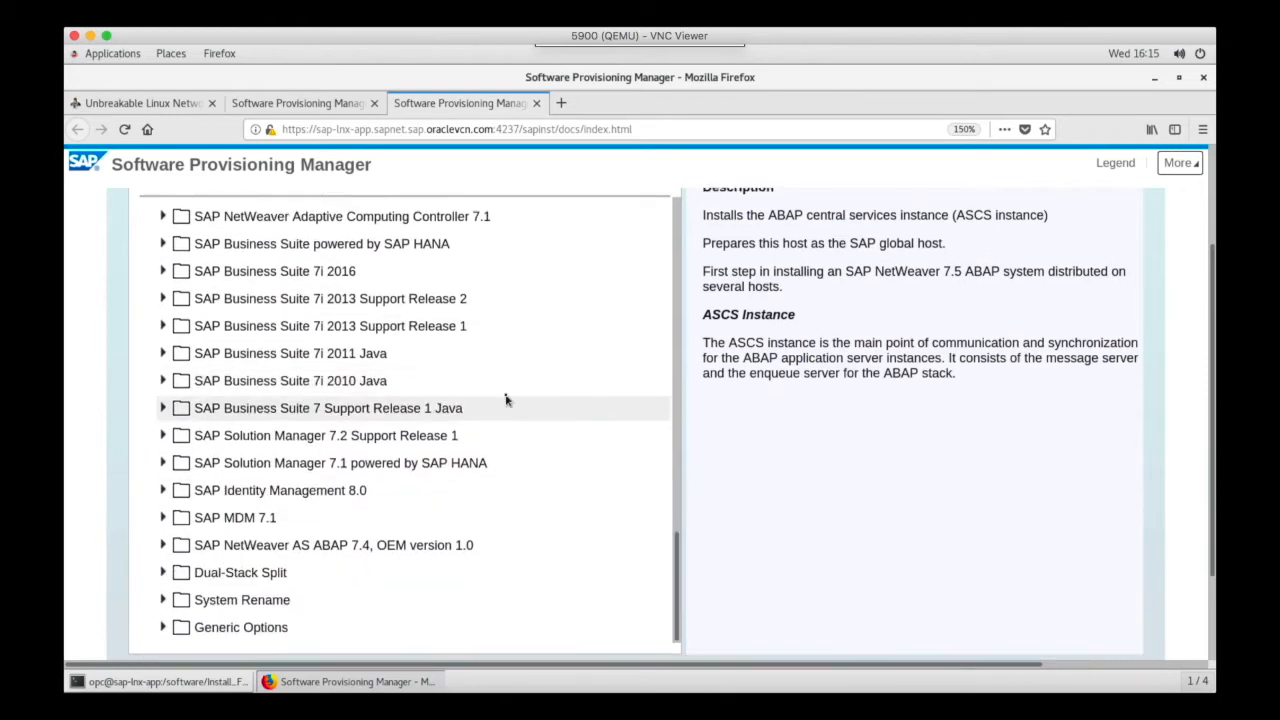
pyautogui.scroll(-2, 505, 400)
pyautogui.click(177, 590)
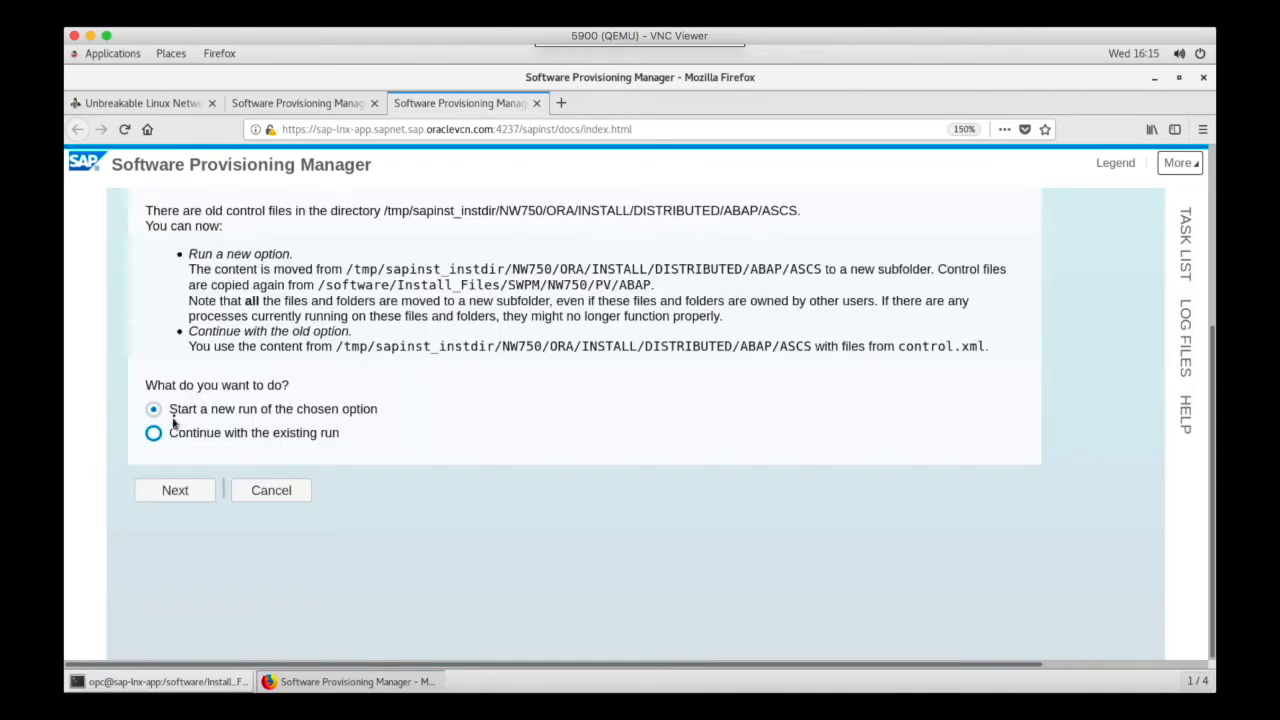
# - Choose to start a new run of the chosen option and continue with the Typical parameter mode
pyautogui.click(180, 409)
pyautogui.click(174, 490)
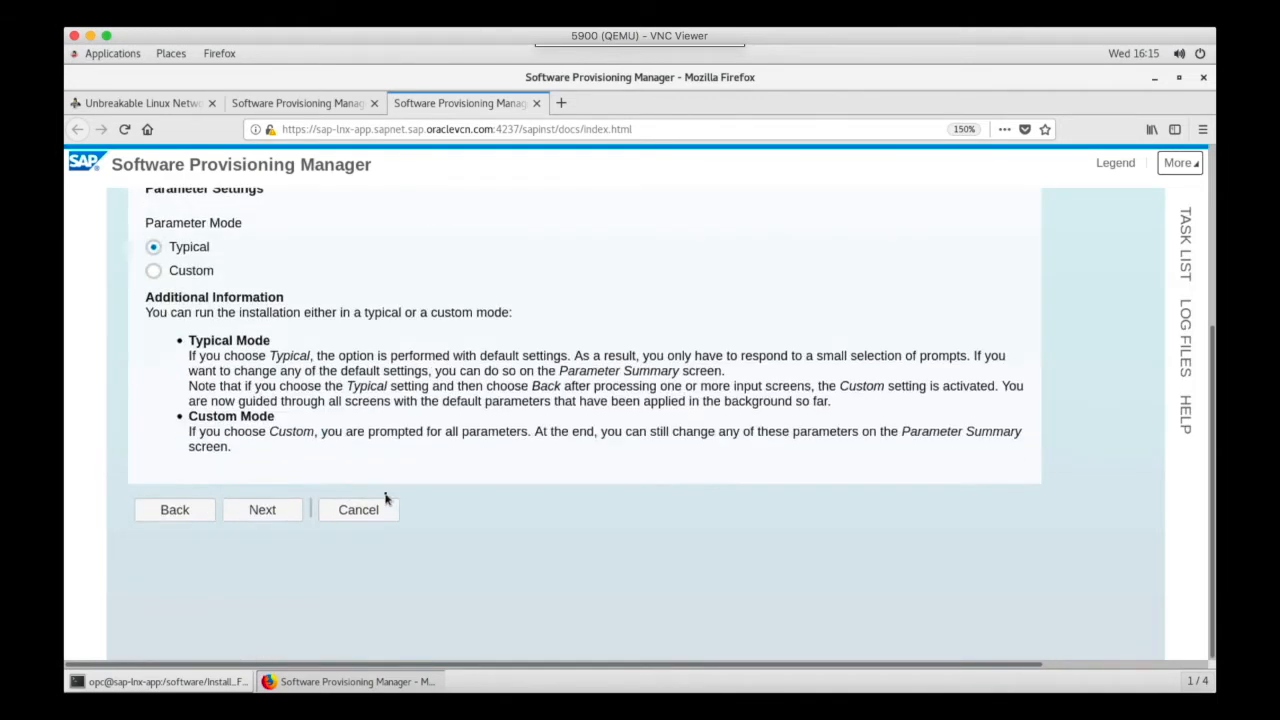
pyautogui.click(263, 511)
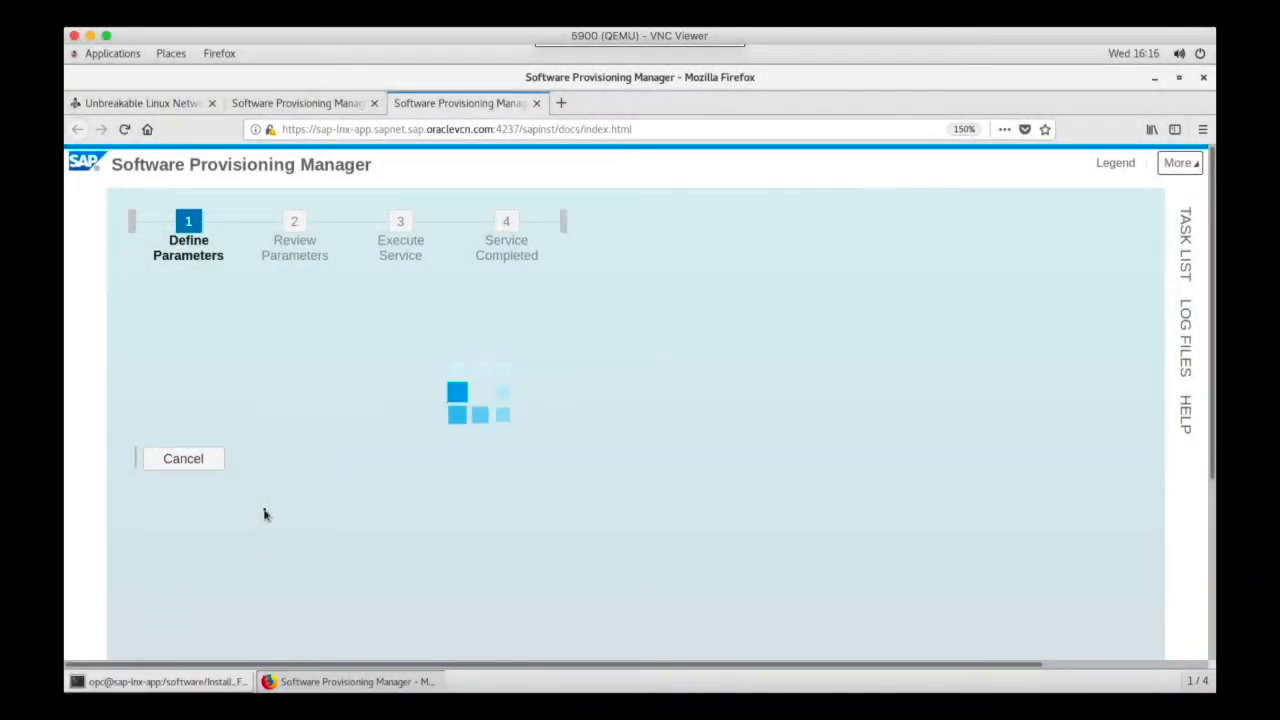
# - Set the SAP System ID to DEM and continue to the next parameter screen
pyautogui.click(477, 466)
pyautogui.write('DEM')
pyautogui.scroll(-5, 477, 466)
pyautogui.click(263, 427)
pyautogui.scroll(-5, 383, 460)
# - Enter and confirm the master password for the SAP system accounts
pyautogui.click(509, 296)
pyautogui.write('•••••••••')
pyautogui.press('Tab')
pyautogui.write('•••••••••')
pyautogui.press('Return')
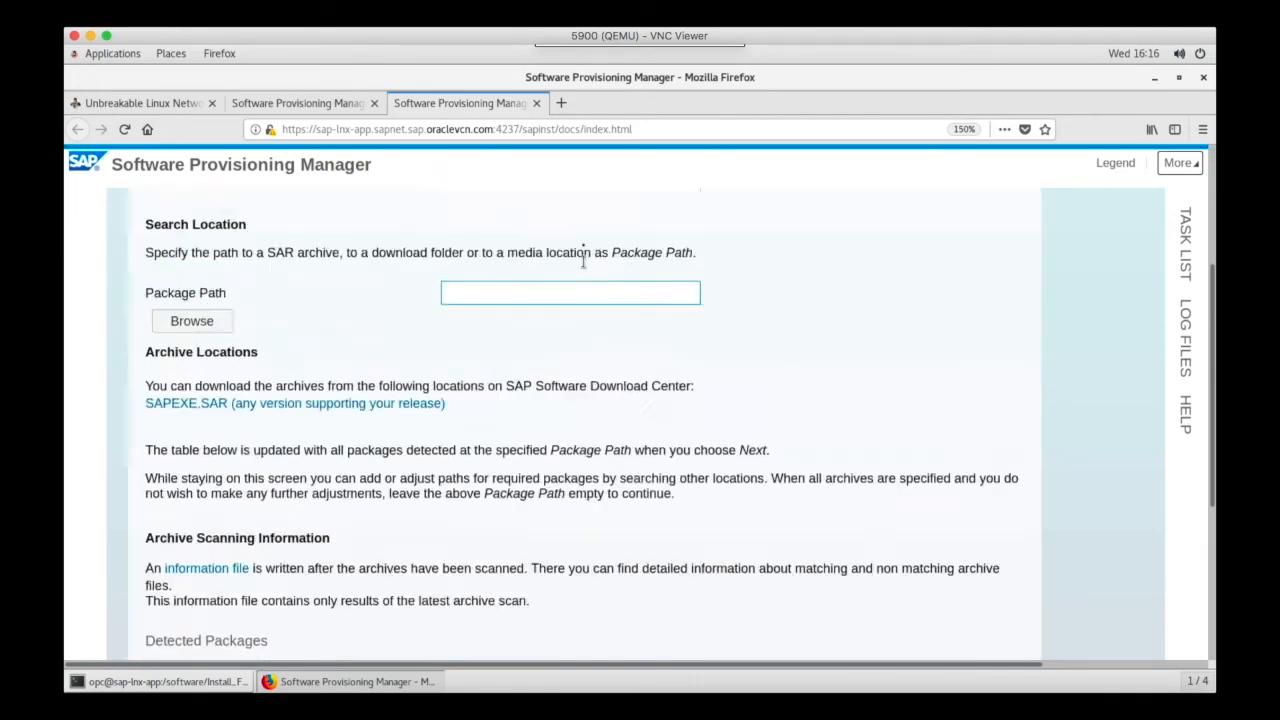
# - Accept the remaining default parameters and start executing the ASCS instance installation
pyautogui.scroll(-5, 520, 400)
pyautogui.click(262, 640)
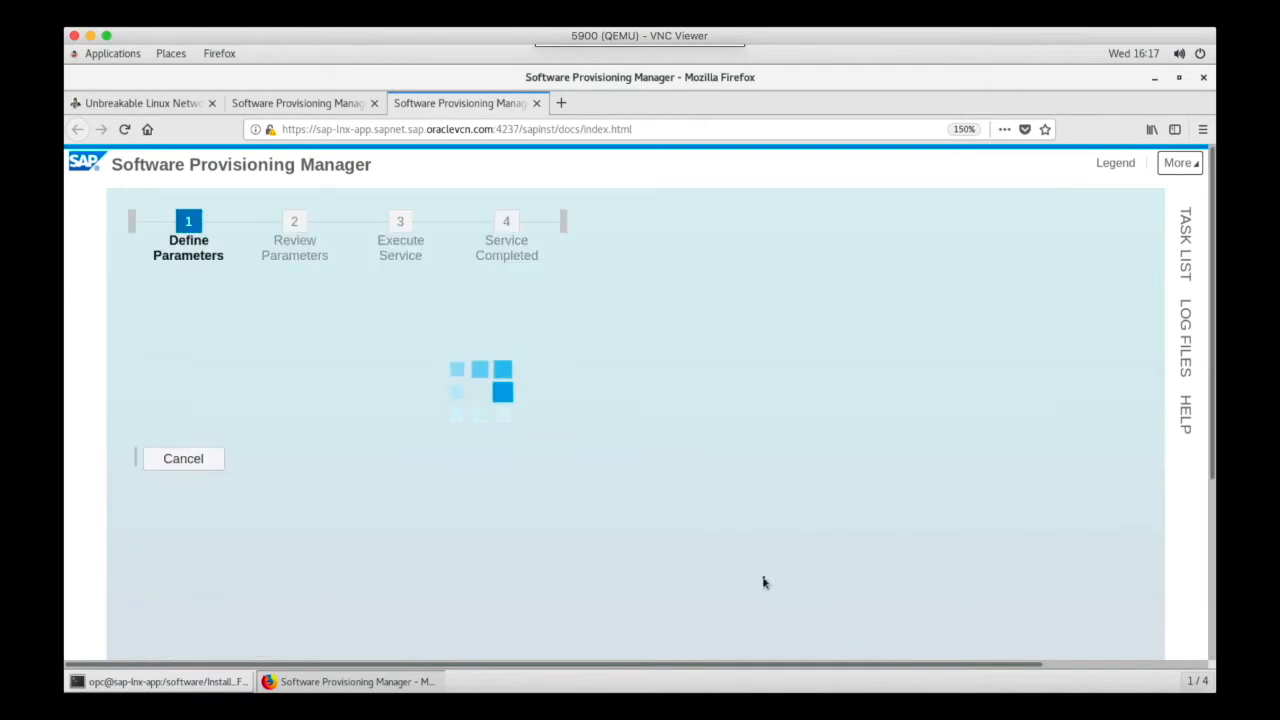
pyautogui.scroll(-1, 606, 581)
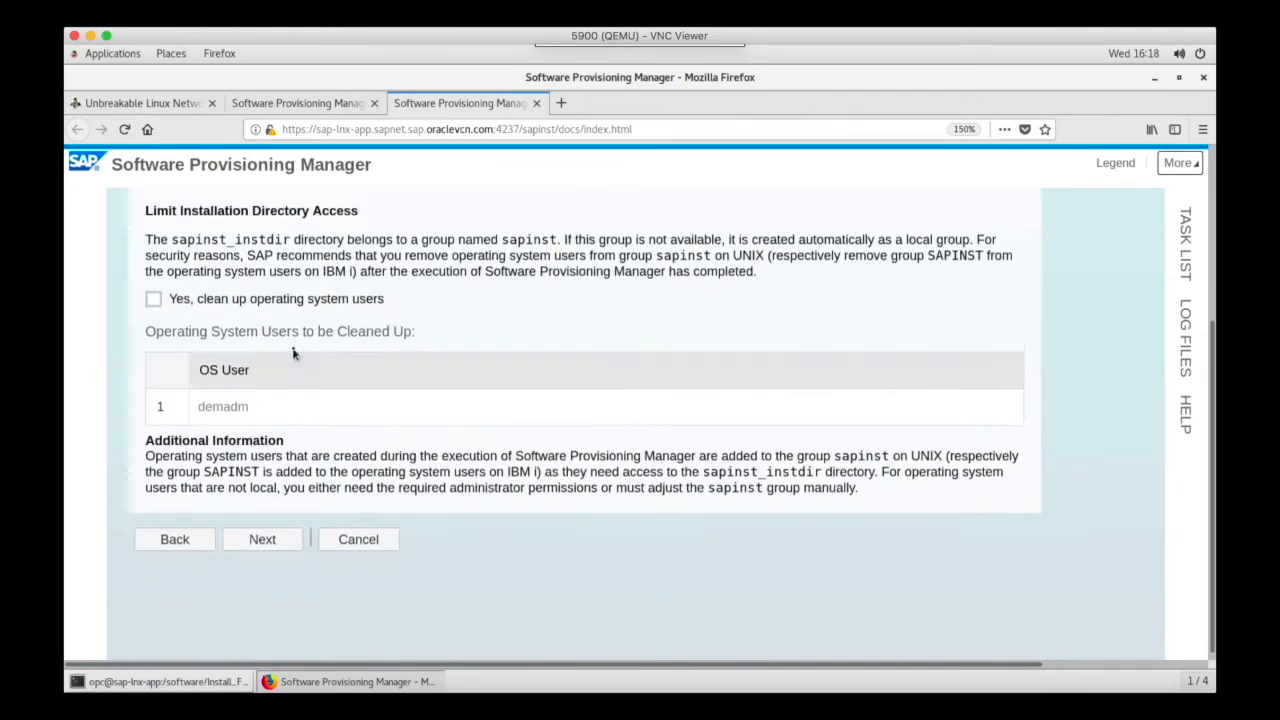
pyautogui.click(151, 297)
pyautogui.click(286, 533)
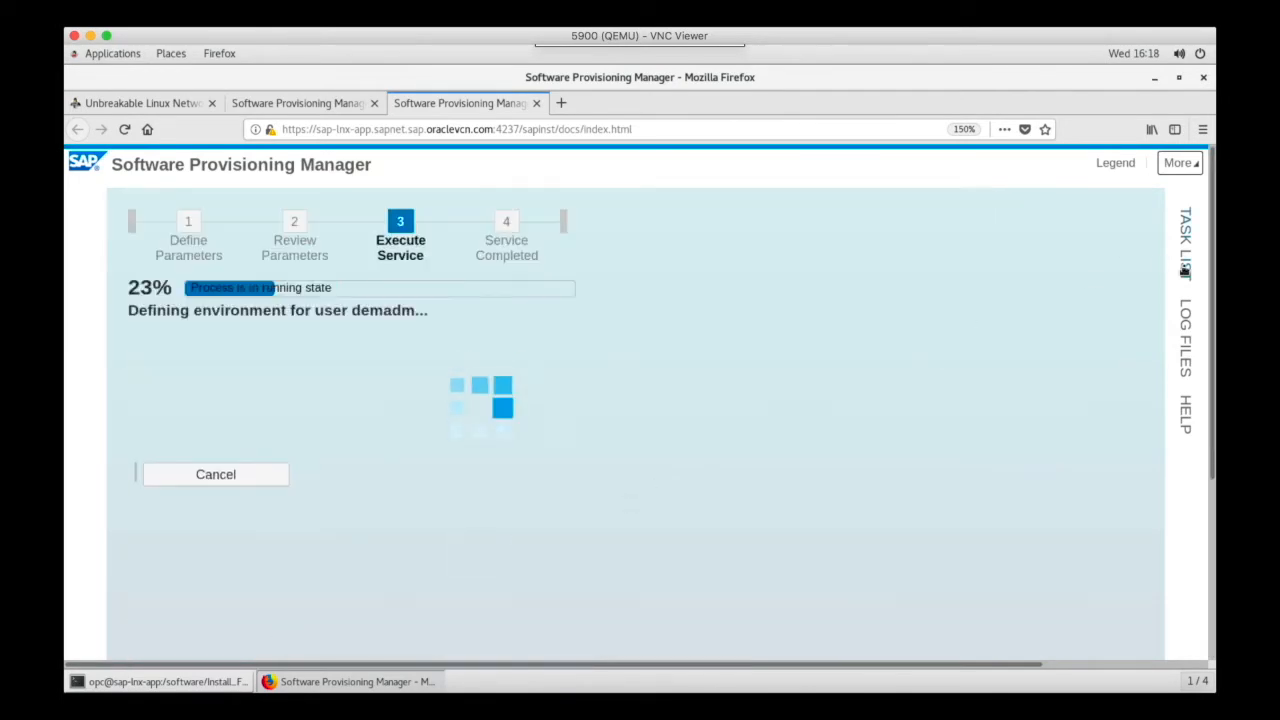
# - Open the task list and acknowledge the completed ASCS instance installation, closing the installer
pyautogui.click(1185, 245)
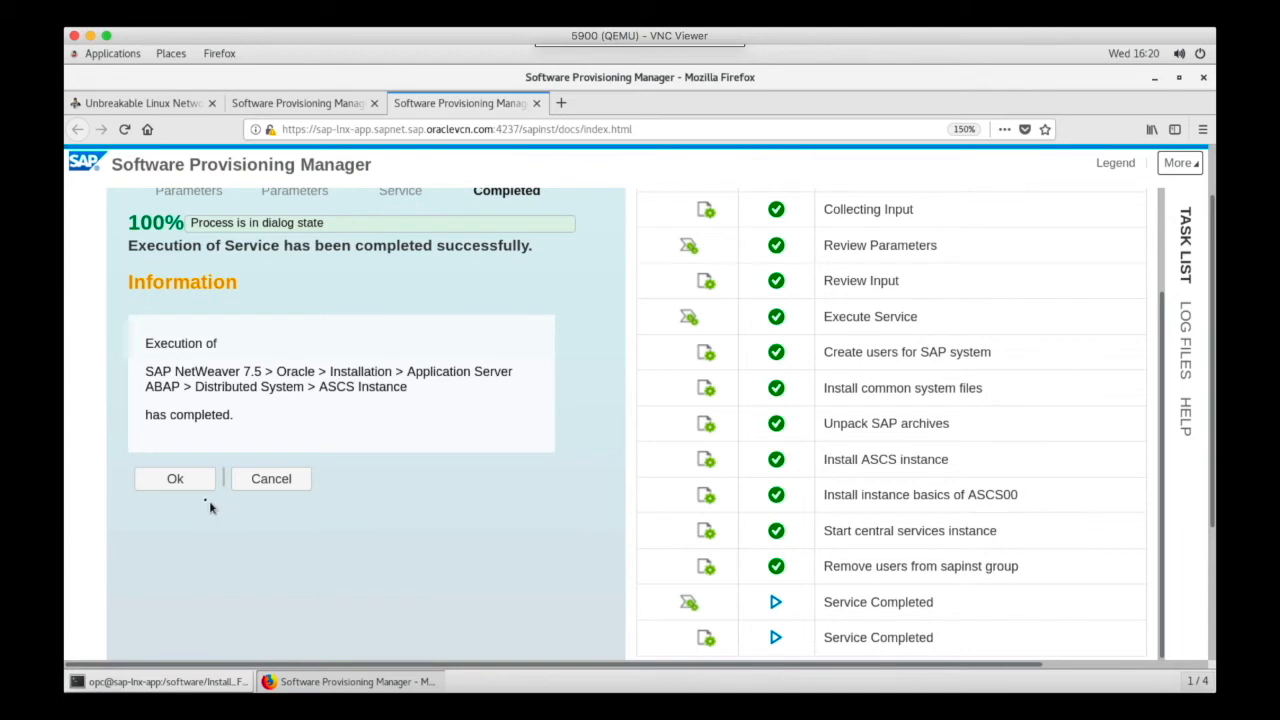
pyautogui.click(176, 480)
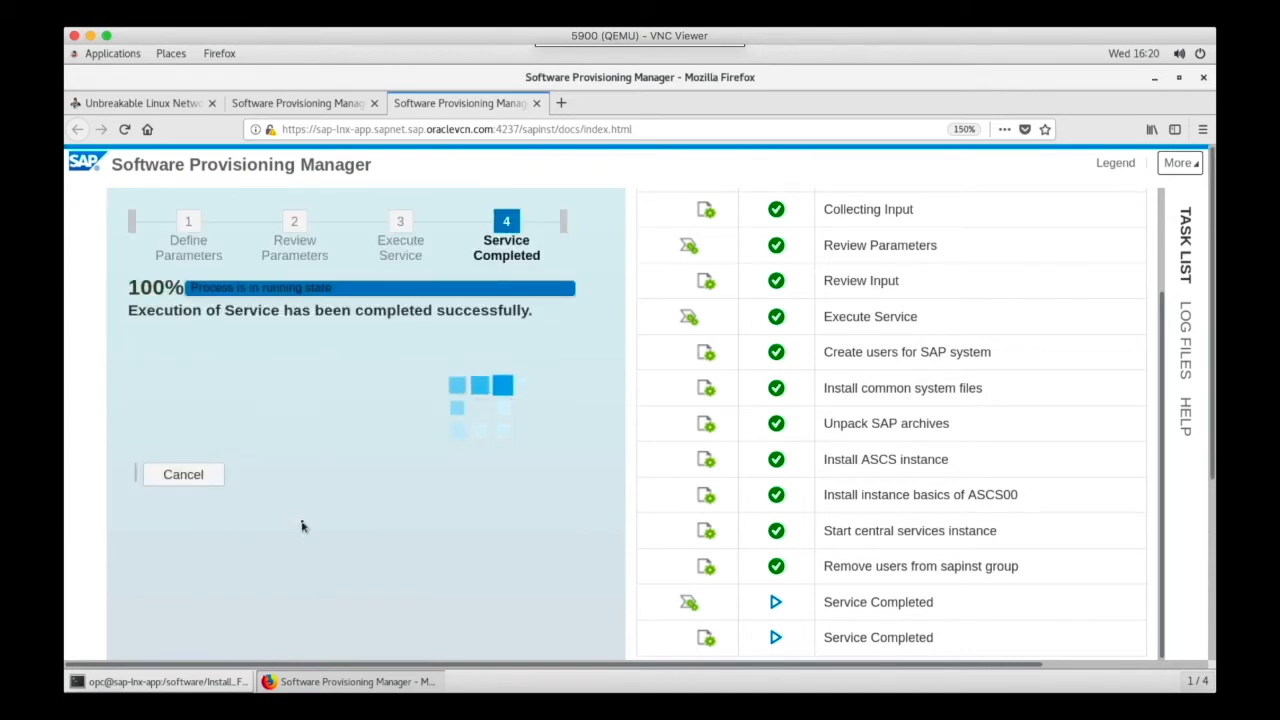
pyautogui.click(197, 476)
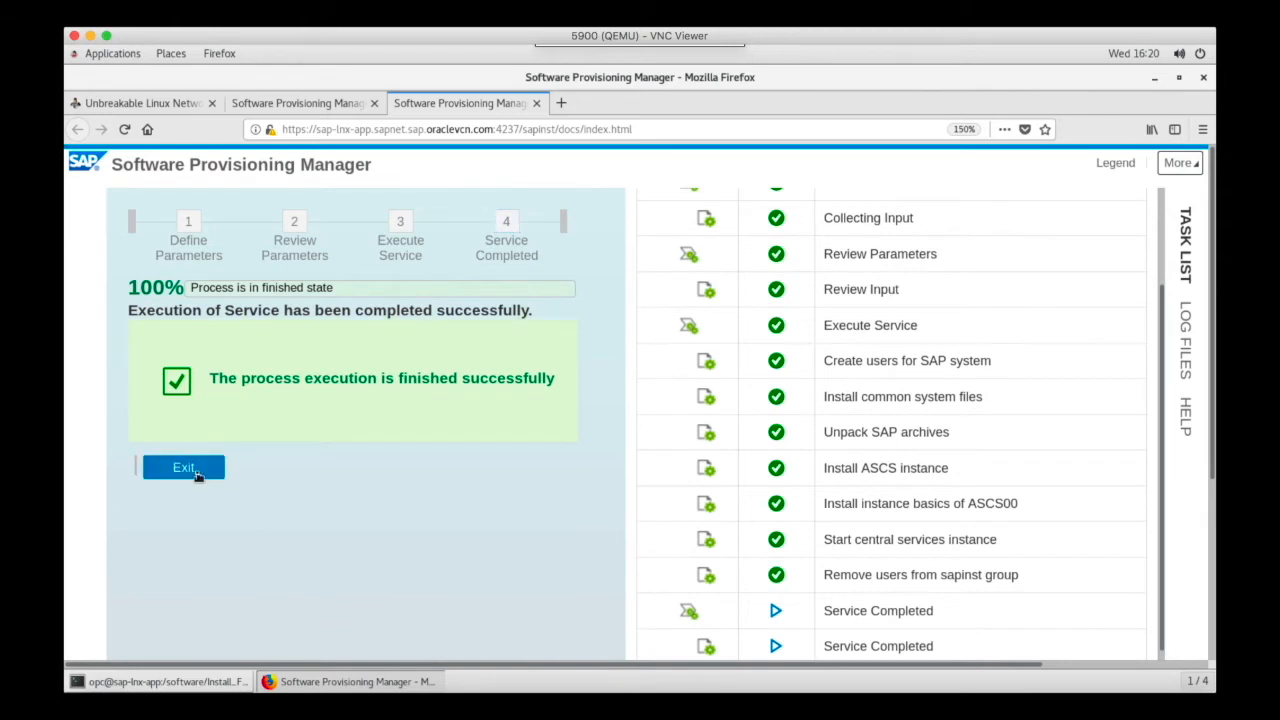
# - Switch to the terminal and check for running ASCS processes with ps -ef | grep -i ascs
pyautogui.click(183, 677)
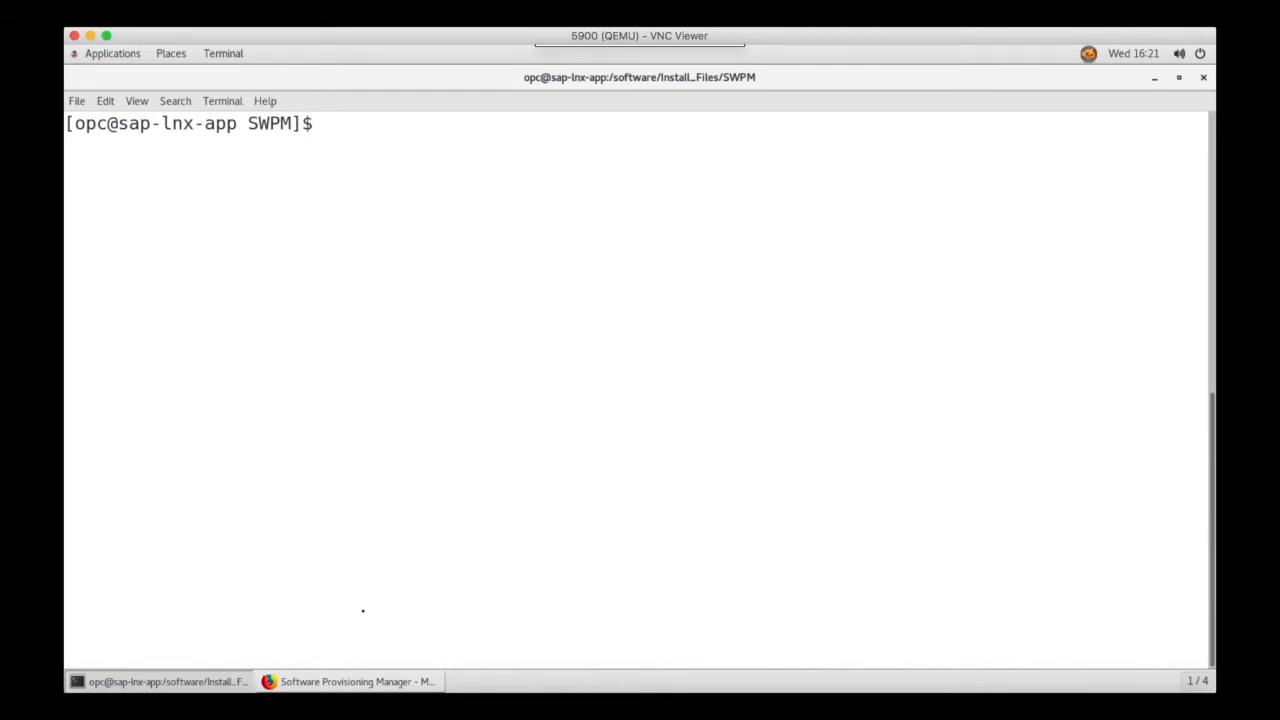
pyautogui.write('ps -ef | grep -i ac')
pyautogui.press('BackSpace')
pyautogui.press('BackSpace')
pyautogui.write('ascs')
pyautogui.press('Return')
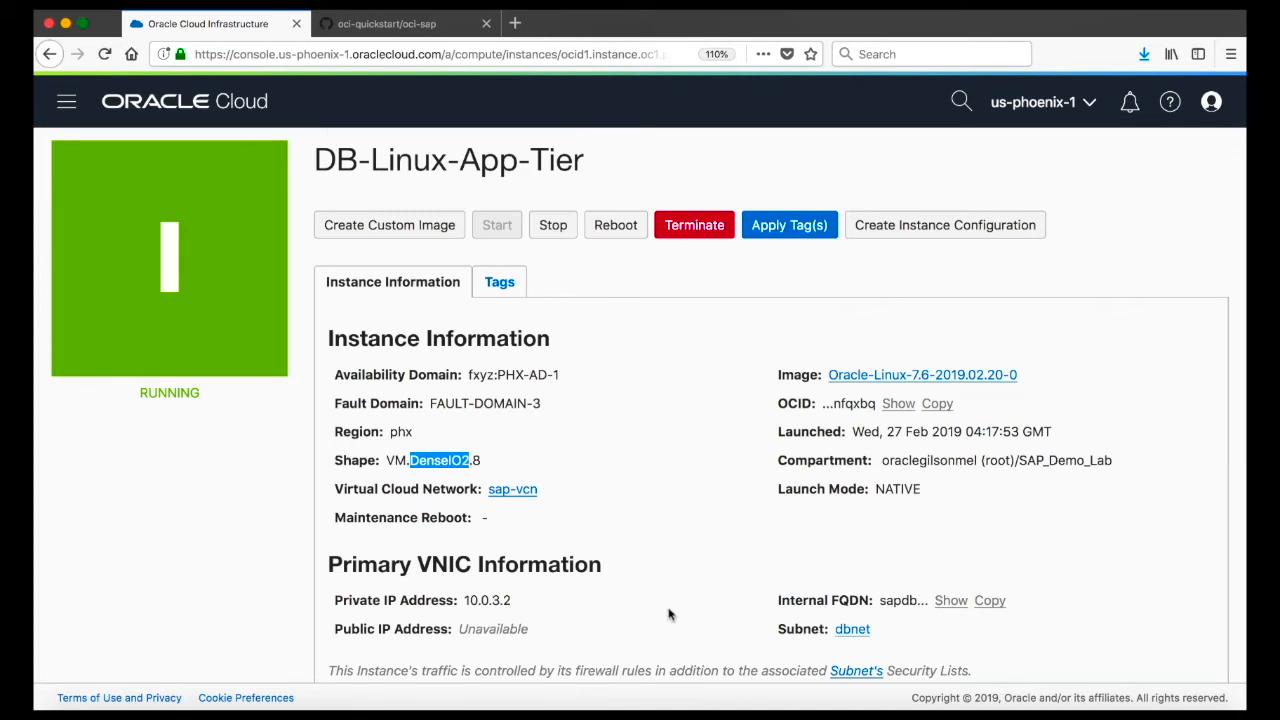
# - Check the public IP address field of the DB-Linux-App-Tier instance in the Oracle Cloud console
pyautogui.doubleClick(474, 629)
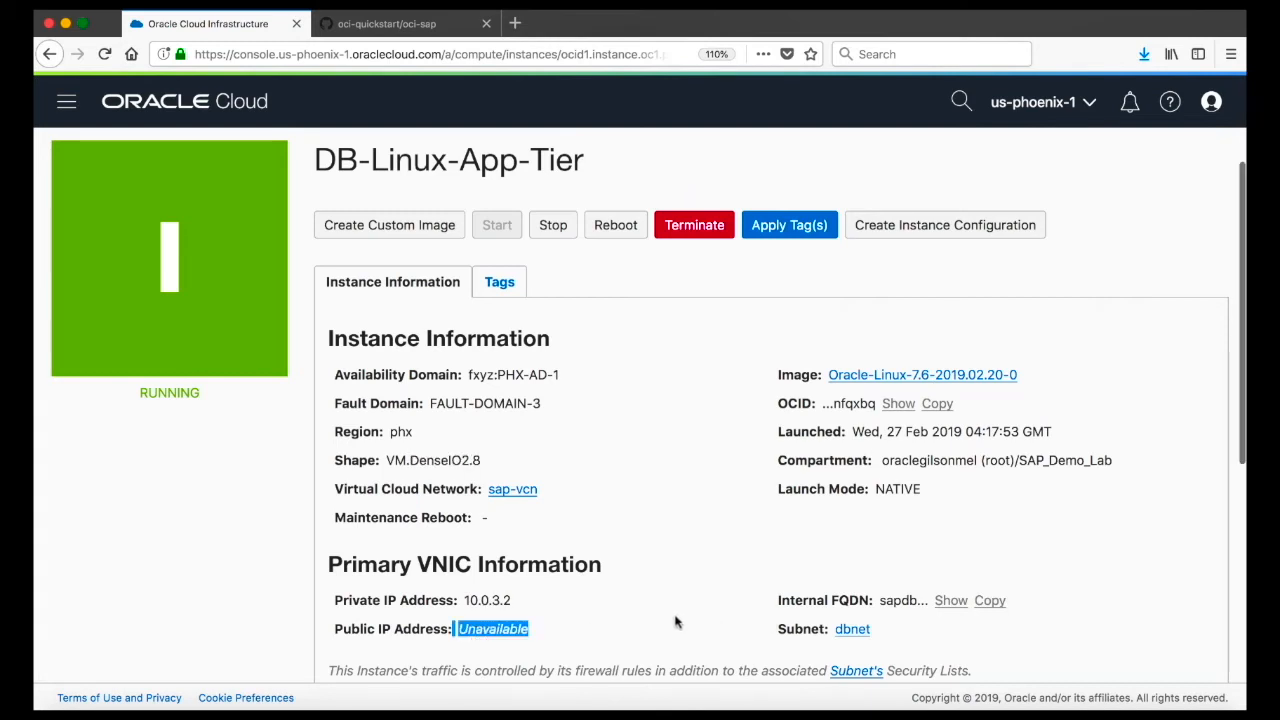
pyautogui.scroll(1, 675, 622)
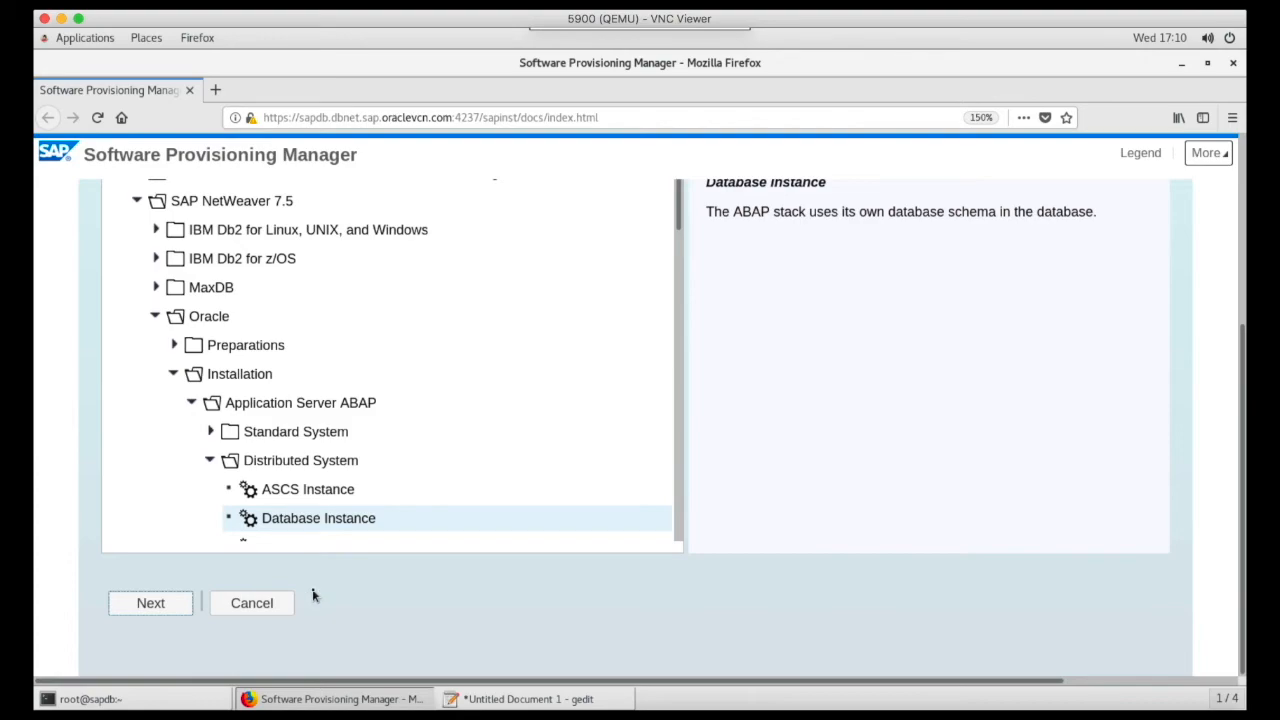
# - Start the Database Instance installation on sapdb and set the profile directory to /sapmnt/DEM/profile
pyautogui.click(150, 604)
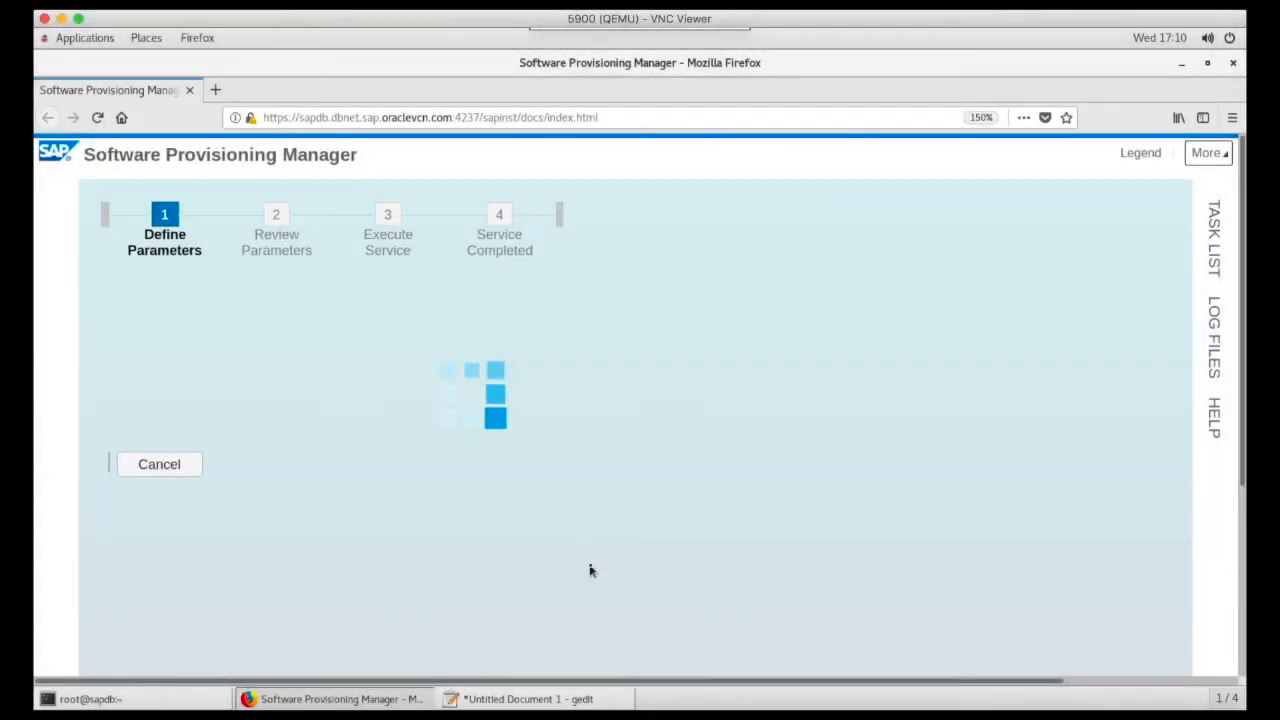
pyautogui.scroll(-5, 590, 566)
pyautogui.click(240, 522)
pyautogui.scroll(-3, 566, 520)
pyautogui.click(545, 381)
pyautogui.write('/sapmnt/DEM/prof')
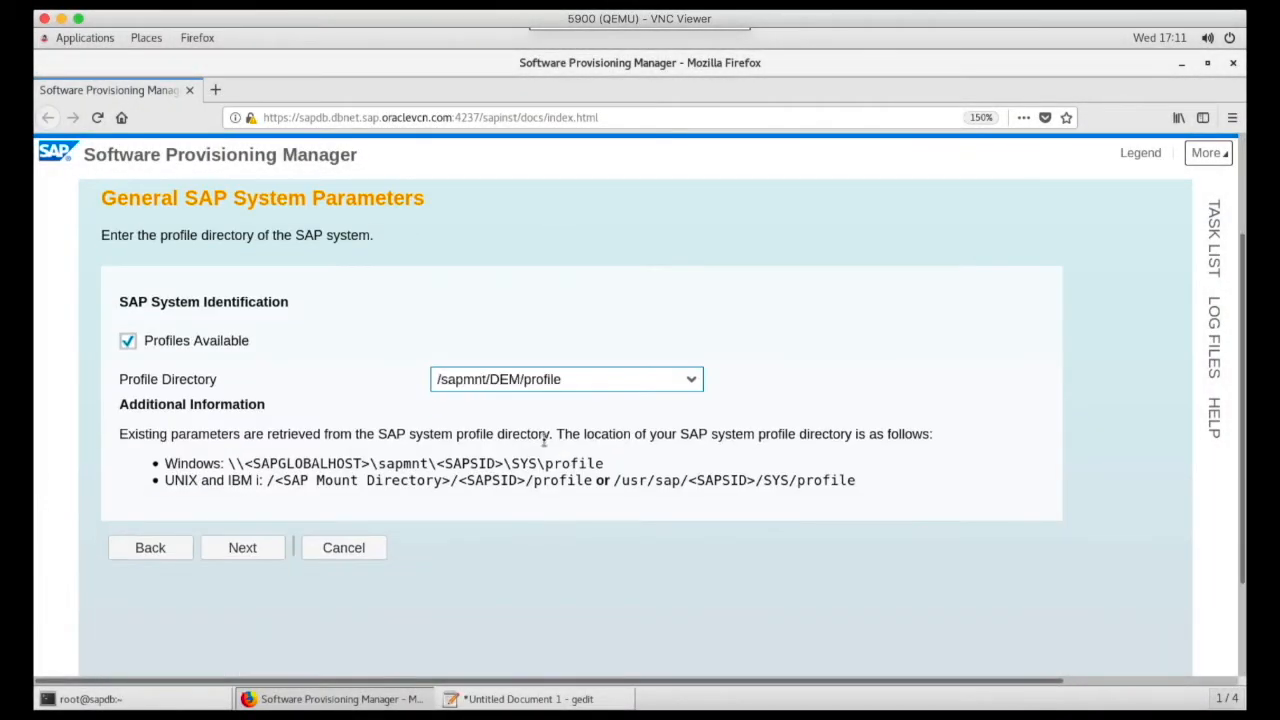
pyautogui.write('ile')
pyautogui.click(242, 548)
# - Enter the master password and keep the Unicode system code page
pyautogui.scroll(-3, 455, 508)
pyautogui.click(460, 383)
pyautogui.write('*********')
pyautogui.press('Tab')
pyautogui.write('*********')
pyautogui.click(240, 551)
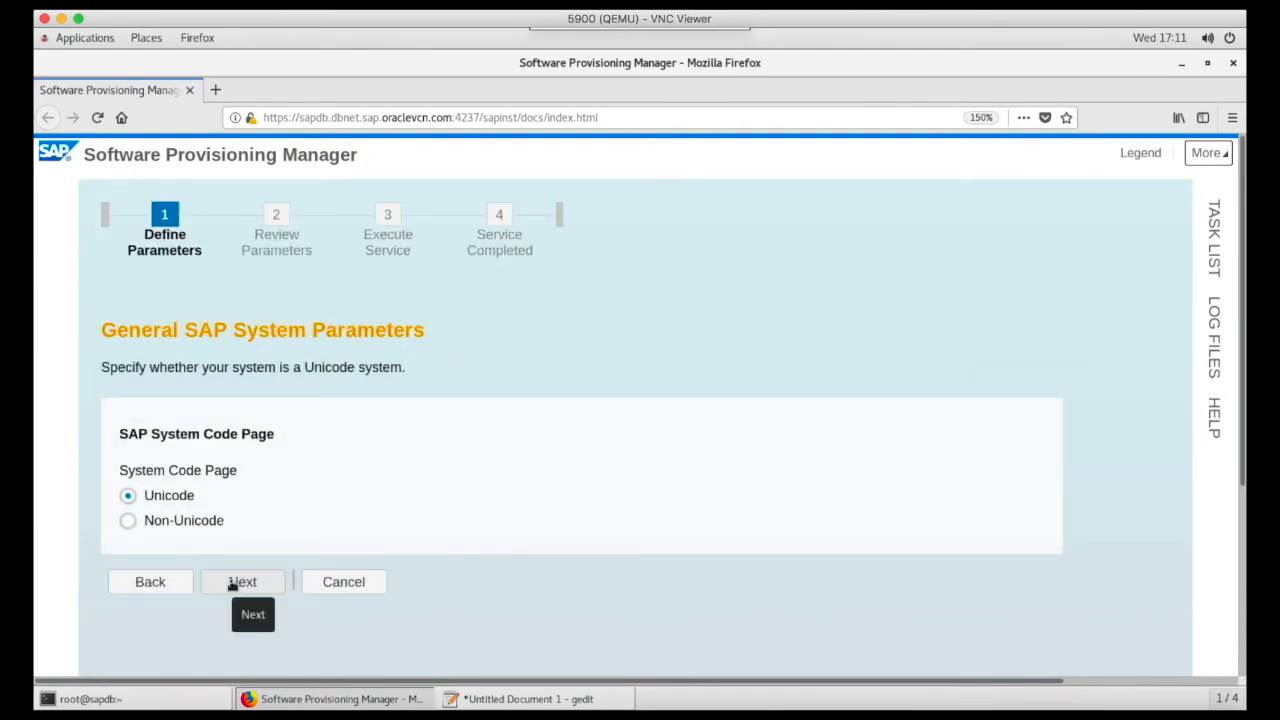
pyautogui.click(232, 585)
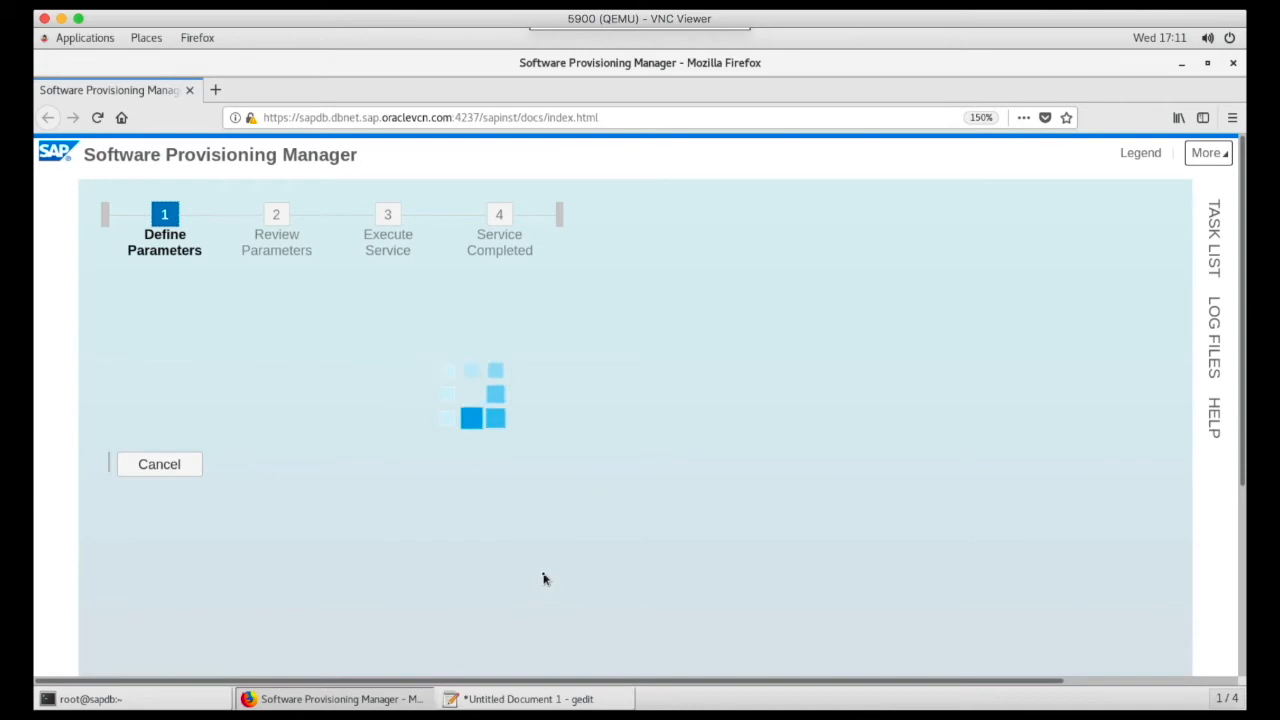
# - Set the Database ID (DBSID) to DEM with Single Instance on Filesystem and continue
pyautogui.click(510, 476)
pyautogui.write('DEM')
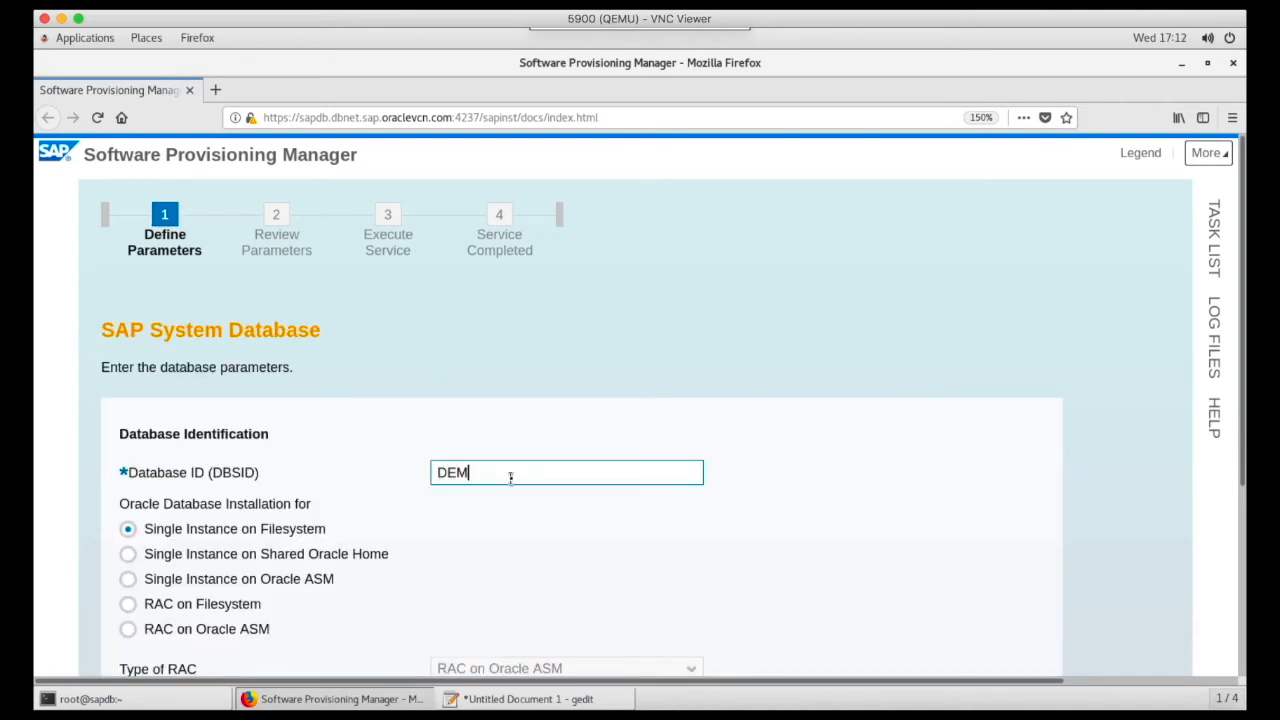
pyautogui.scroll(-3, 377, 530)
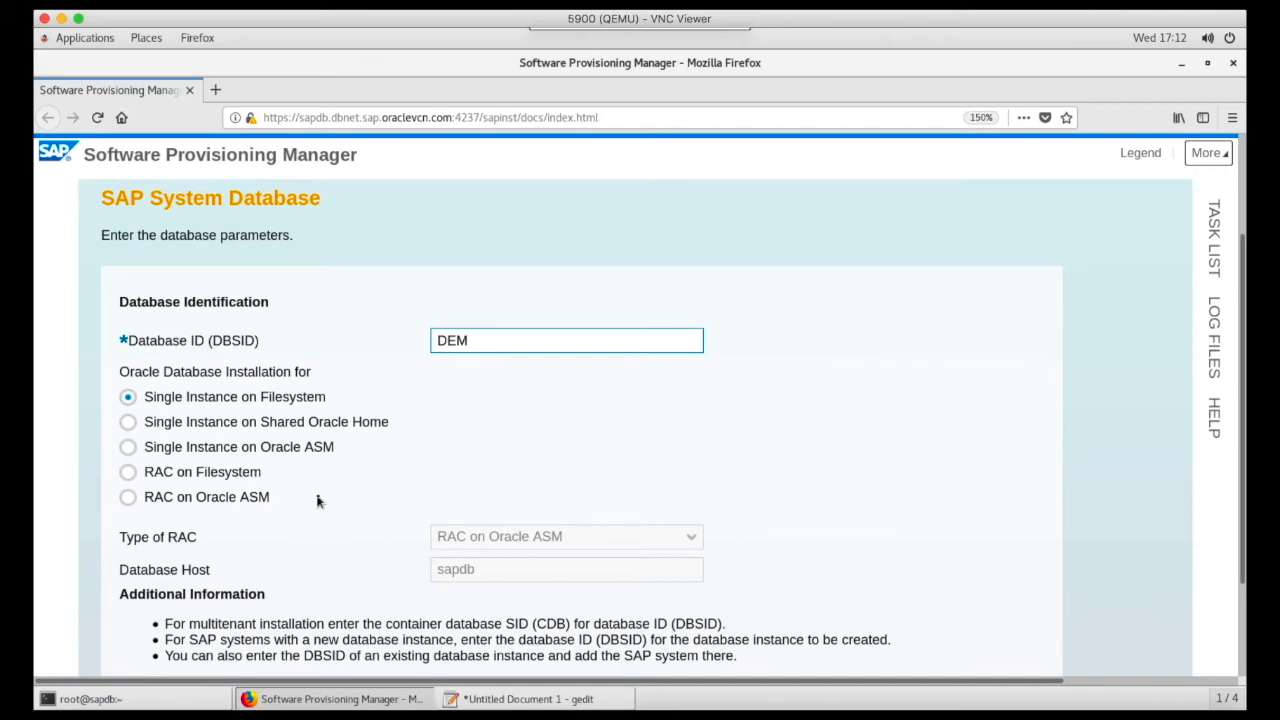
pyautogui.scroll(-2, 317, 501)
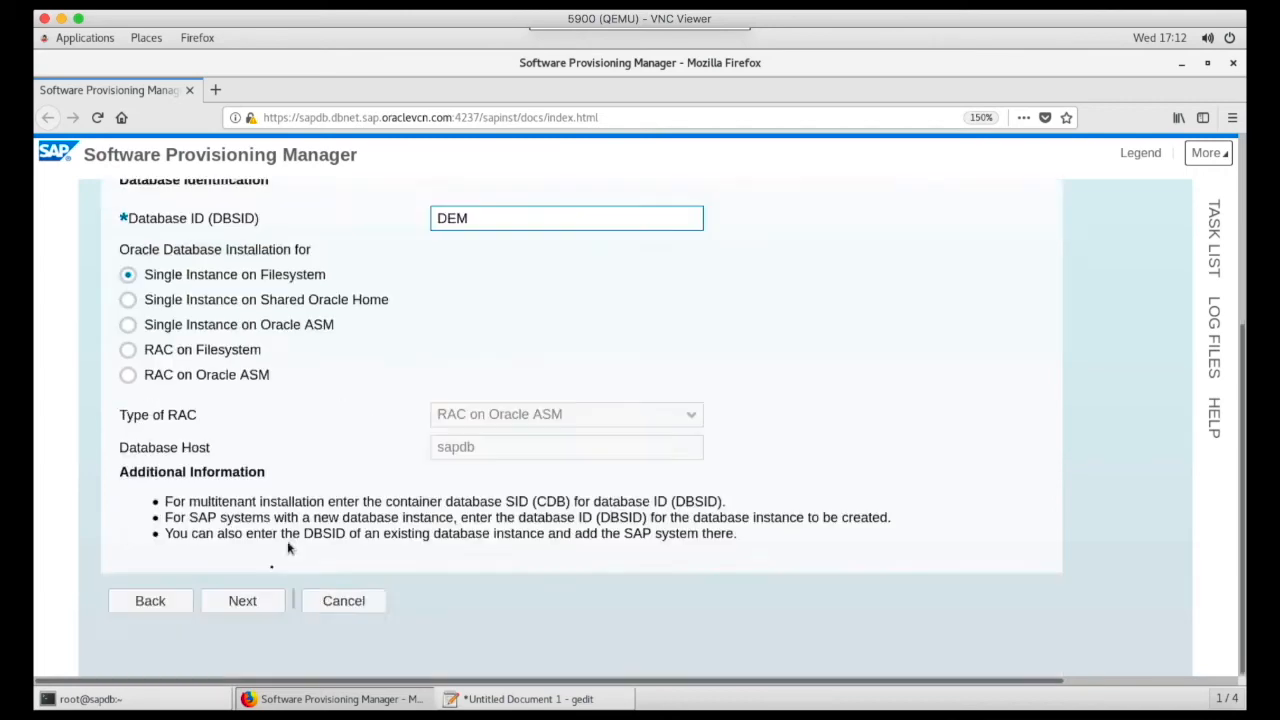
pyautogui.click(240, 600)
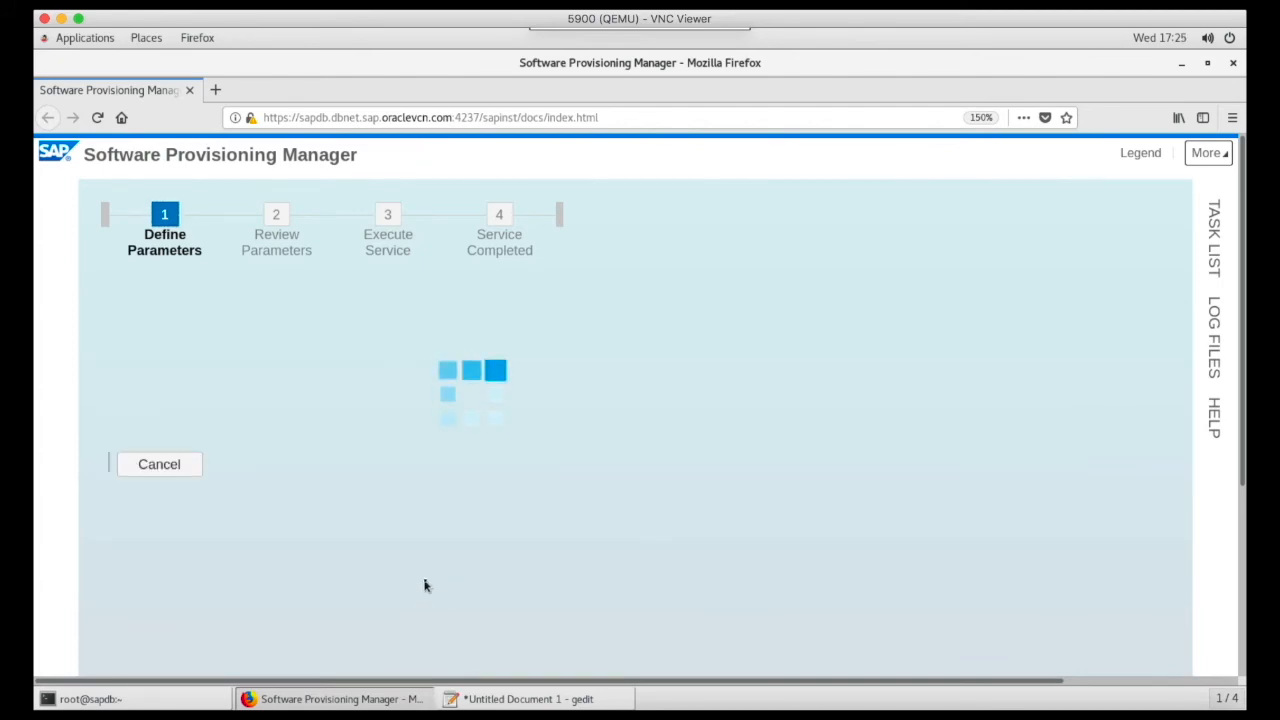
# - Toggle the task list and read the message with instructions for installing the Oracle database software
pyautogui.click(1213, 241)
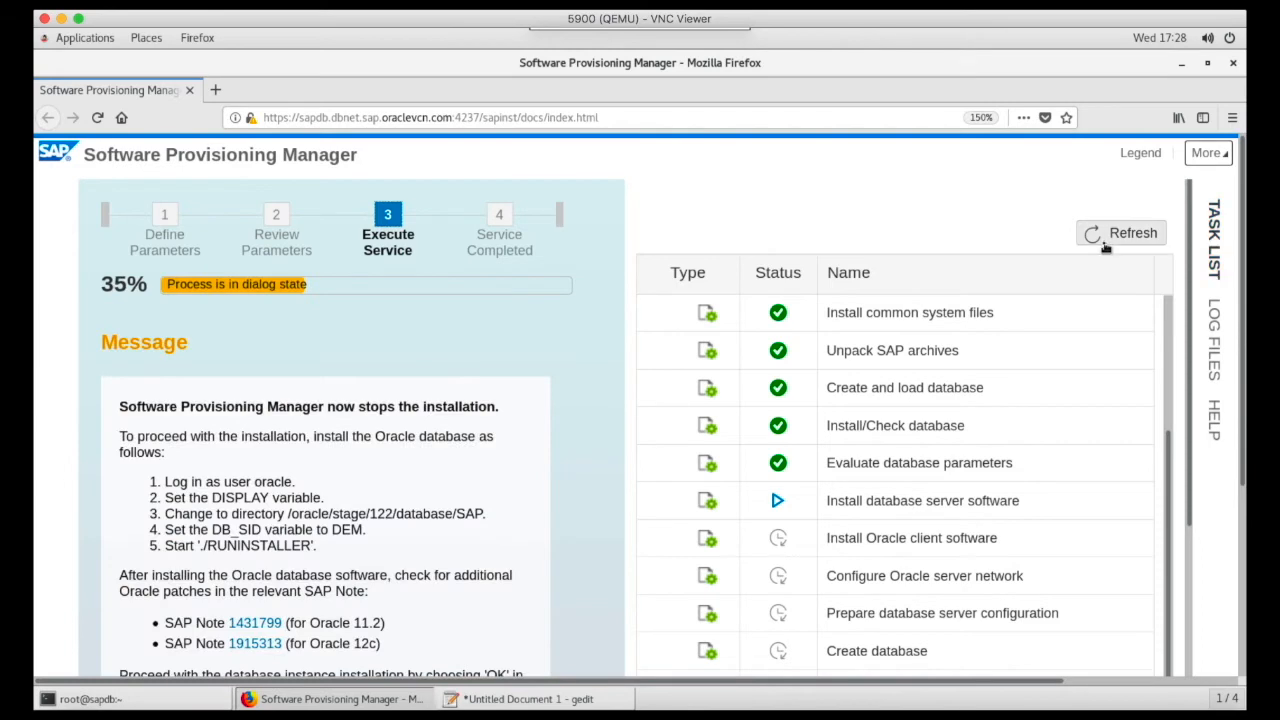
pyautogui.click(1208, 236)
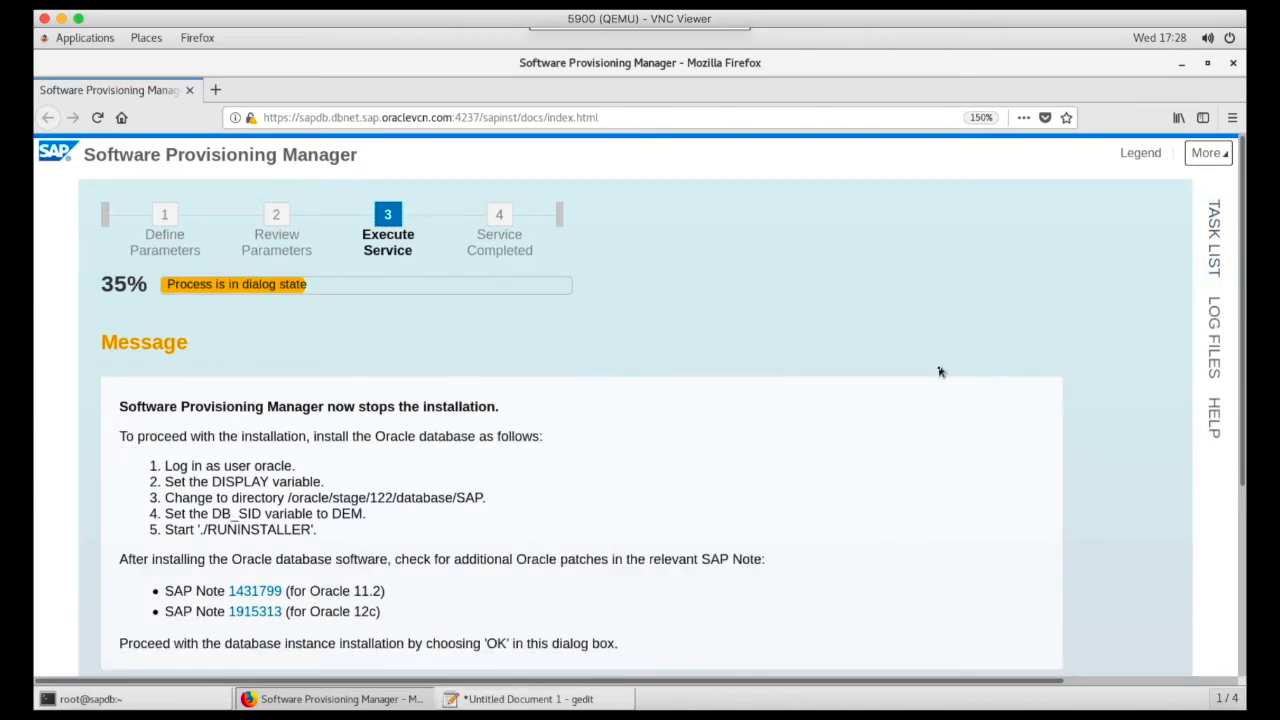
pyautogui.scroll(-3, 938, 372)
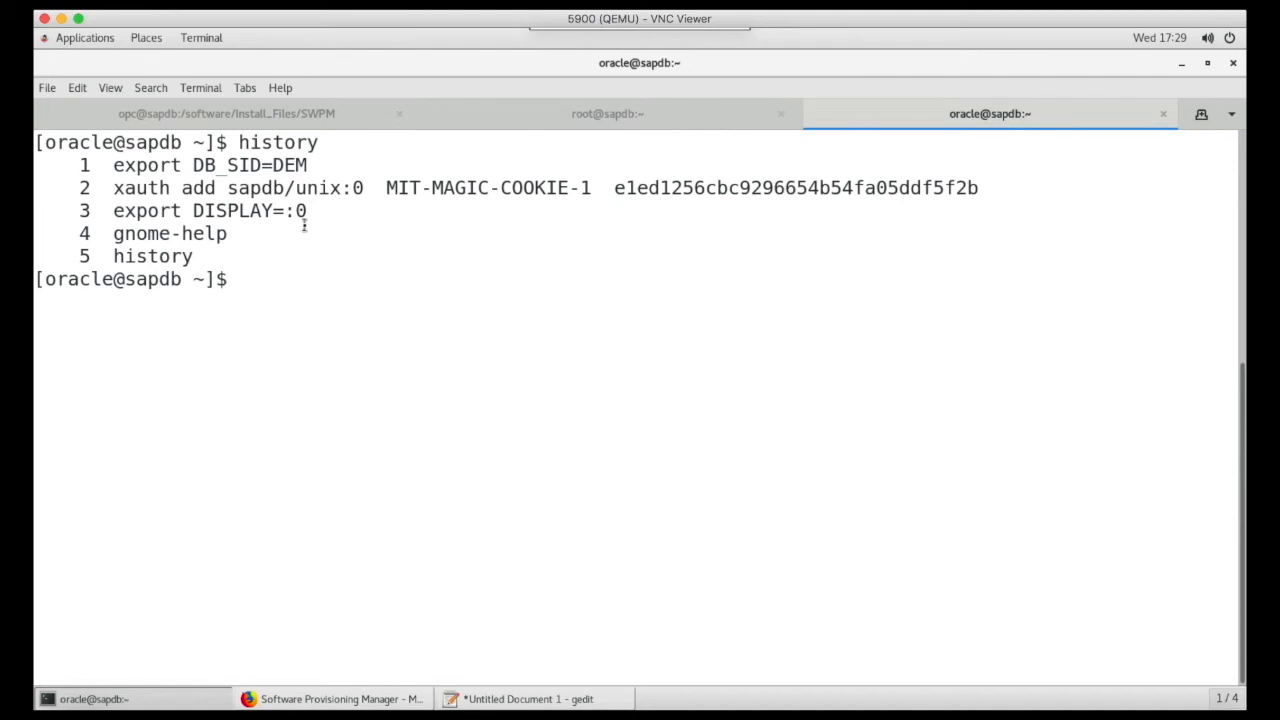
# - As oracle, change to the /oracle/stage/122/database/SAP directory given in the instructions and list its contents
pyautogui.write('cd')
pyautogui.click(300, 703)
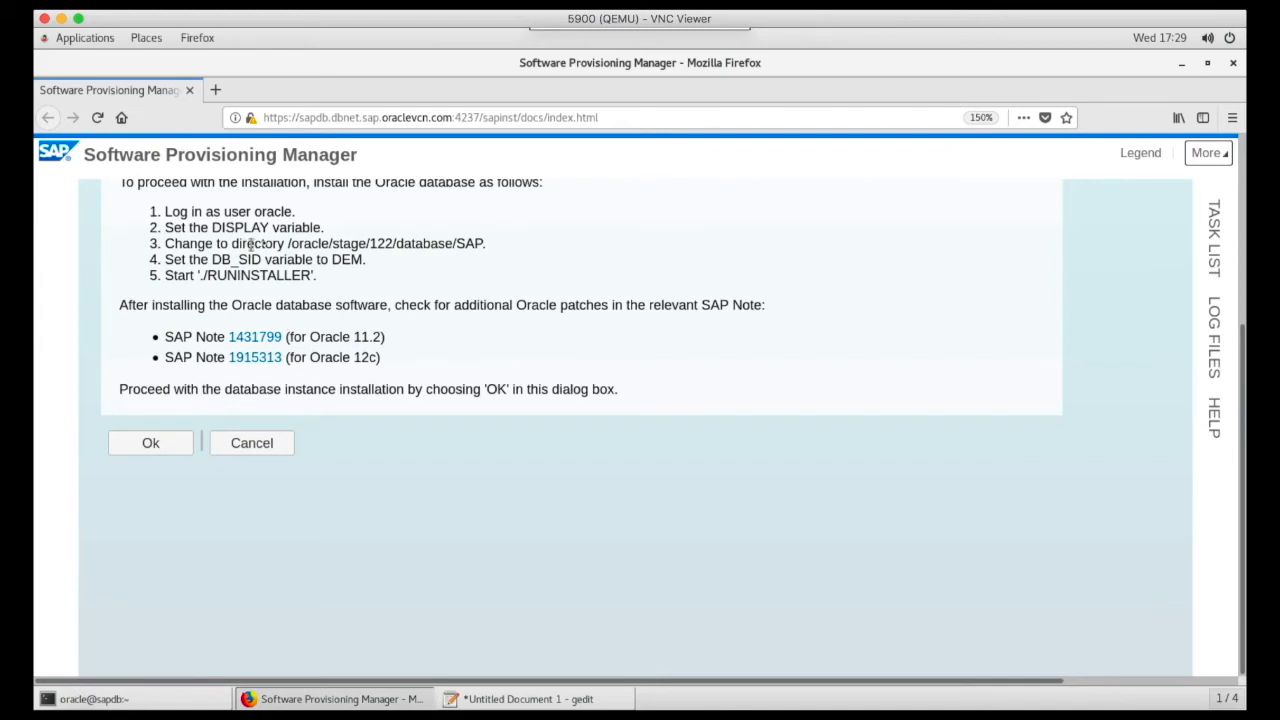
pyautogui.moveTo(288, 245); pyautogui.dragTo(490, 249)
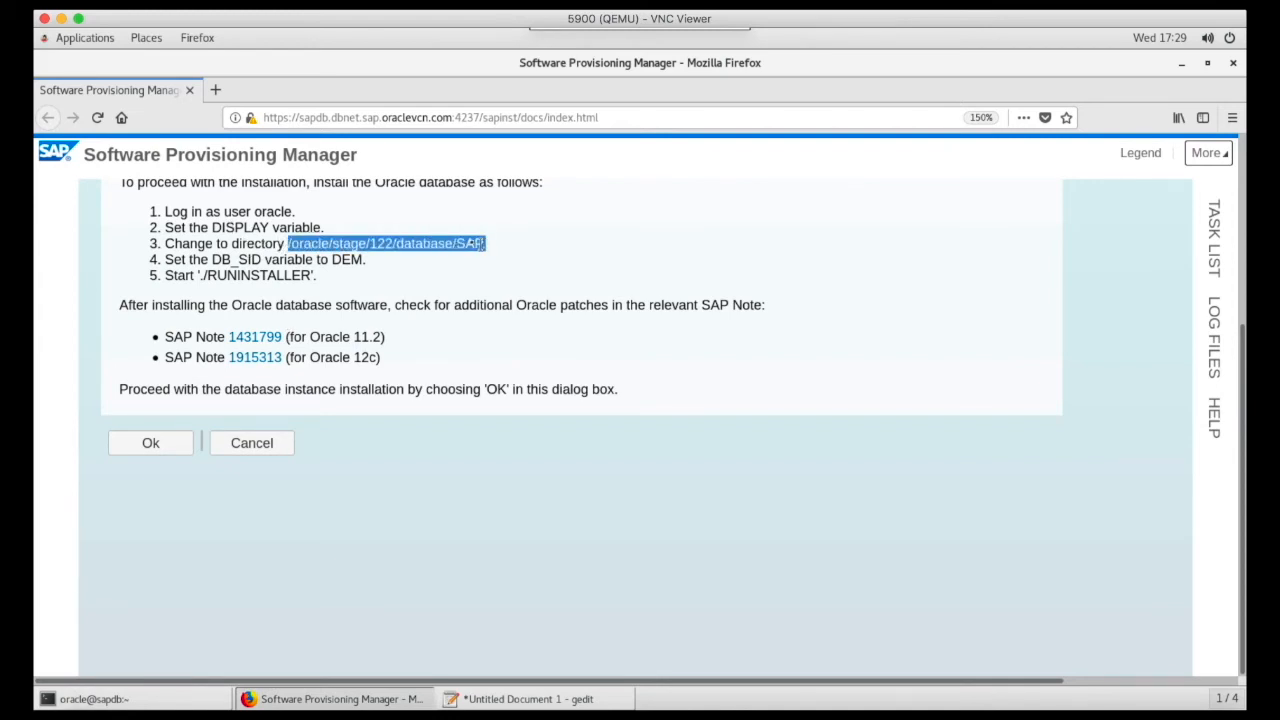
pyautogui.rightClick(480, 244)
pyautogui.click(495, 256)
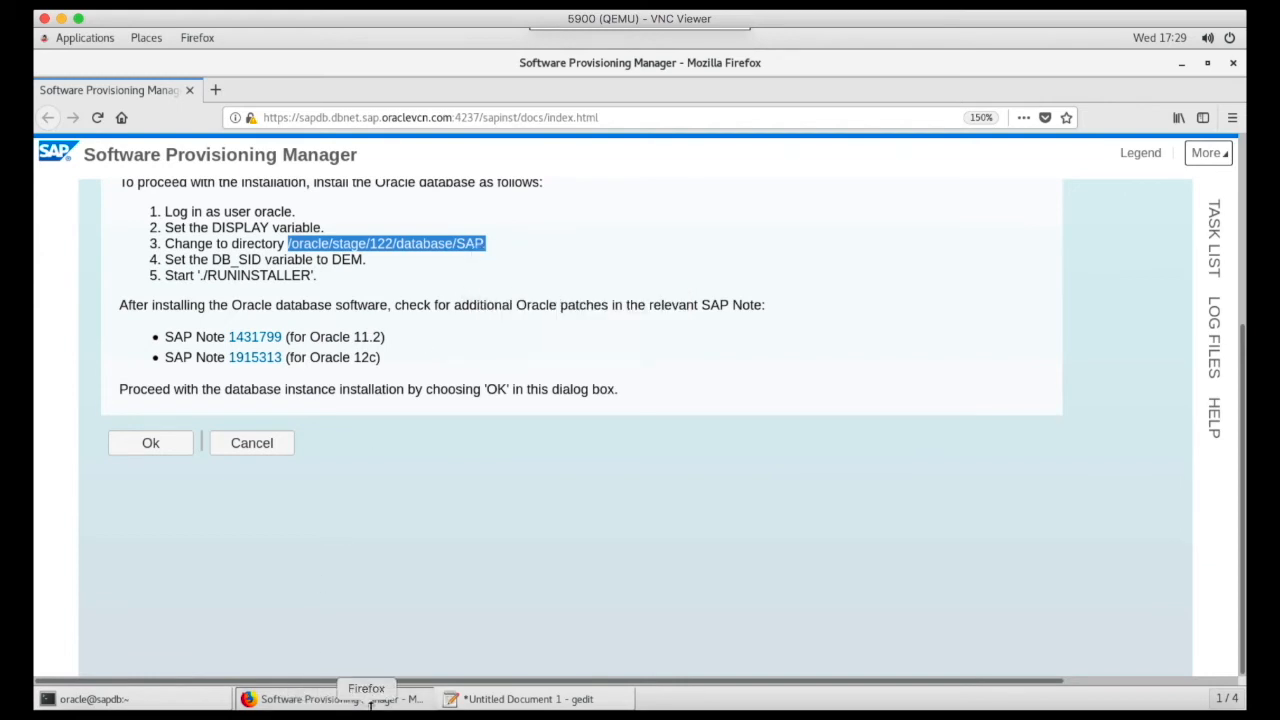
pyautogui.click(203, 705)
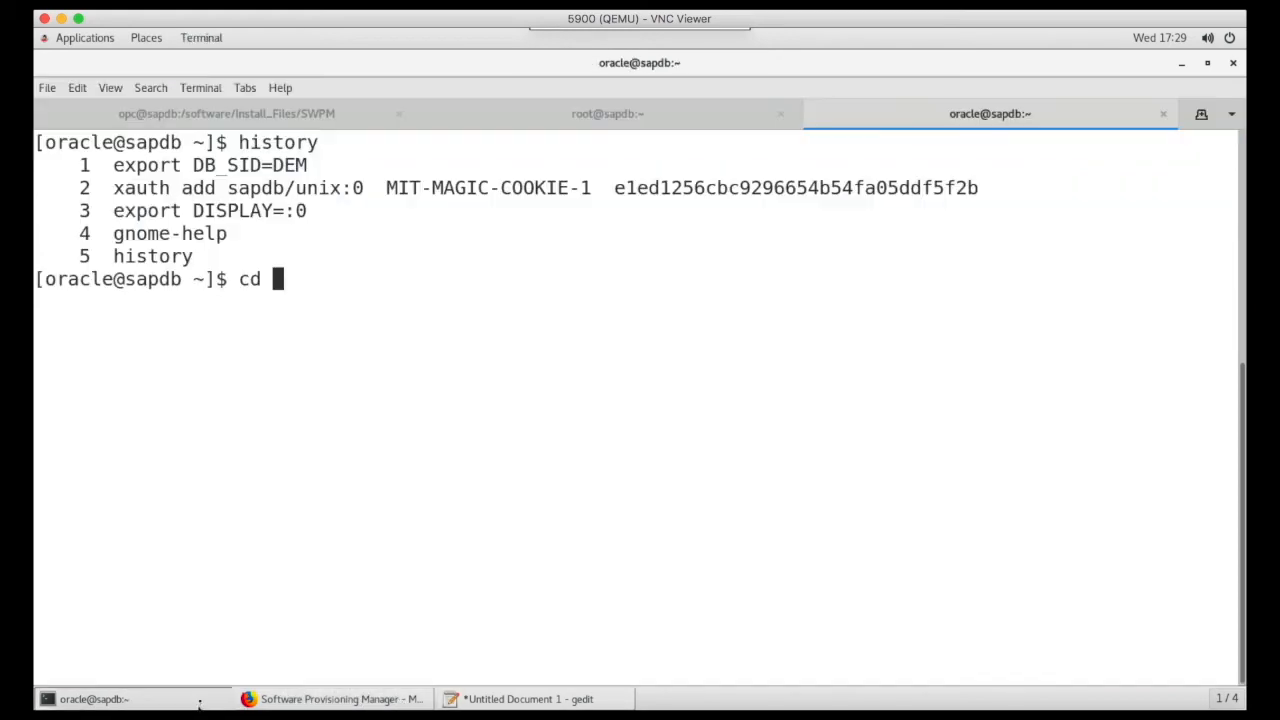
pyautogui.rightClick(317, 543)
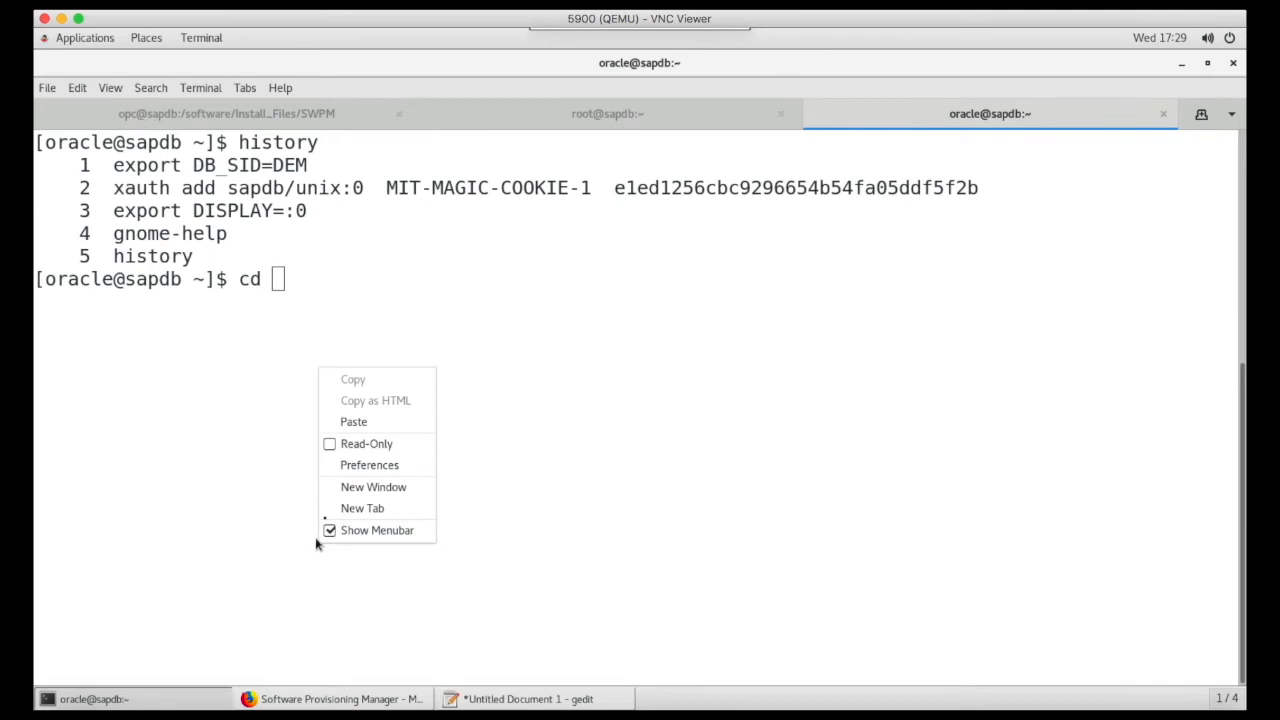
pyautogui.click(352, 422)
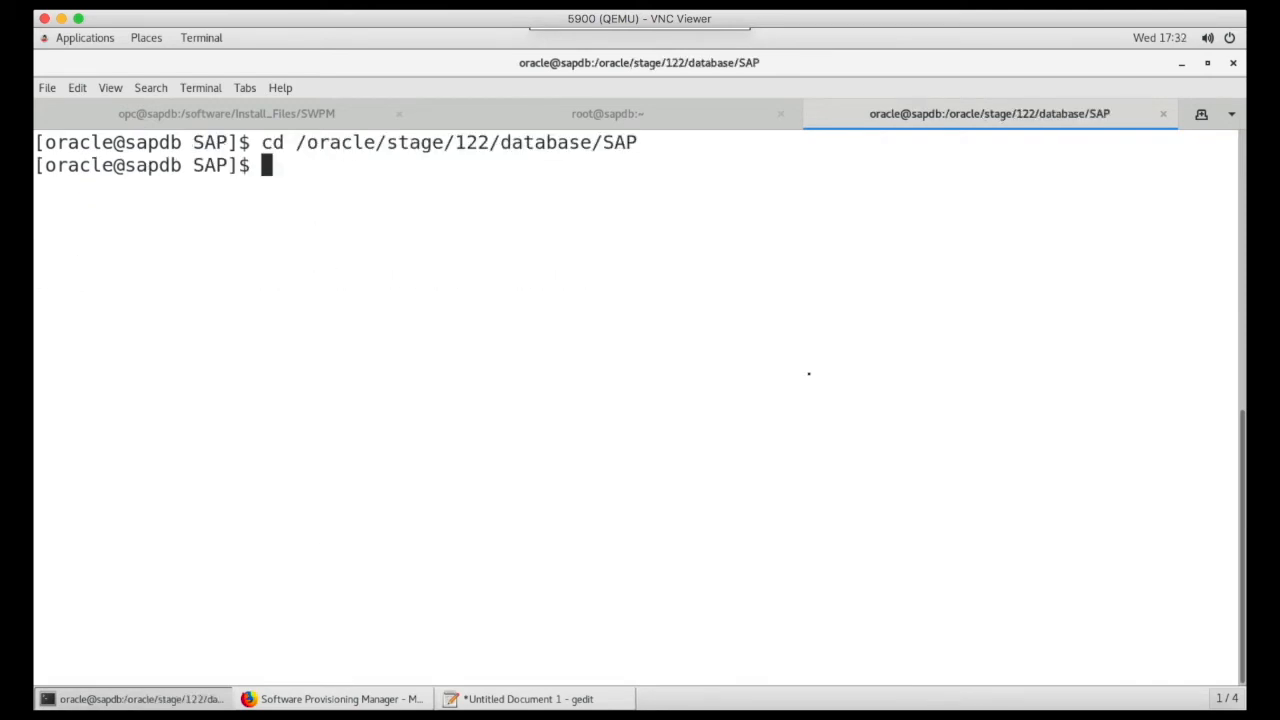
pyautogui.write('ll')
pyautogui.press('Return')
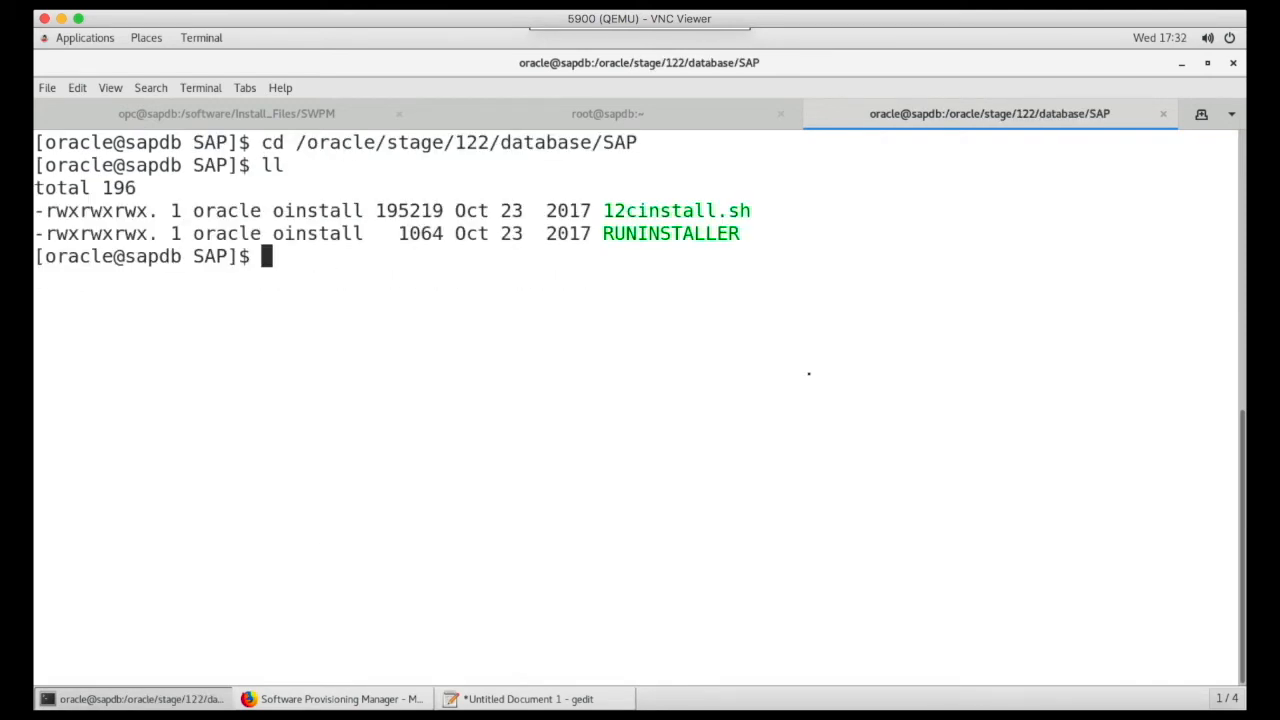
# - Start the Oracle installer with ./RUNINSTALLER from that directory
pyautogui.write('./RU')
pyautogui.press('Tab')
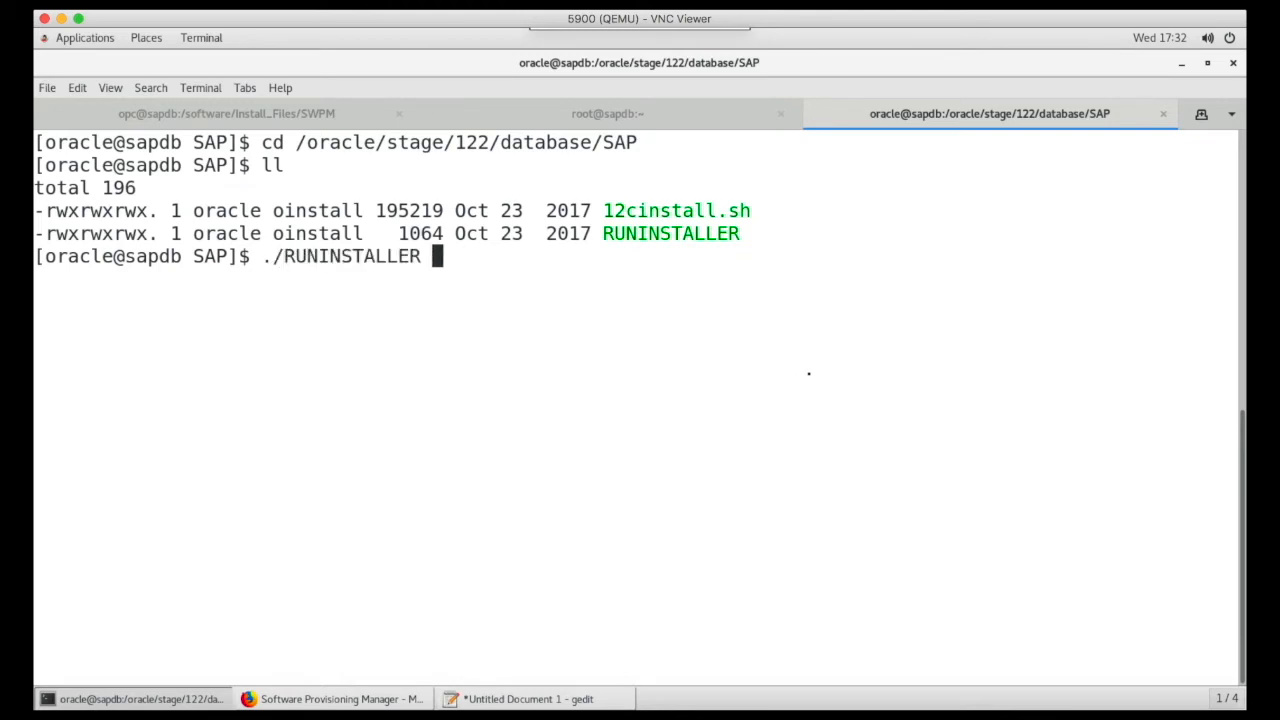
pyautogui.press('Return')
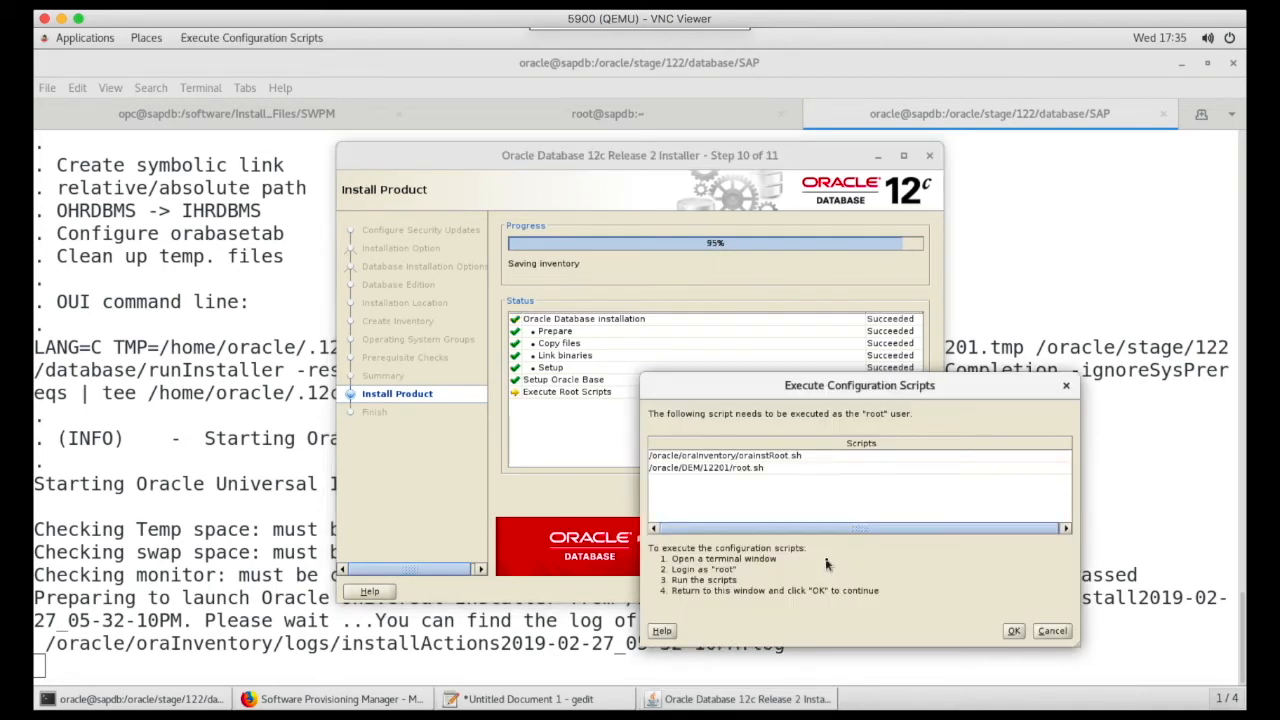
# - Run the /oracle/oraInventory/orainstRoot.sh configuration script as root
pyautogui.doubleClick(737, 458)
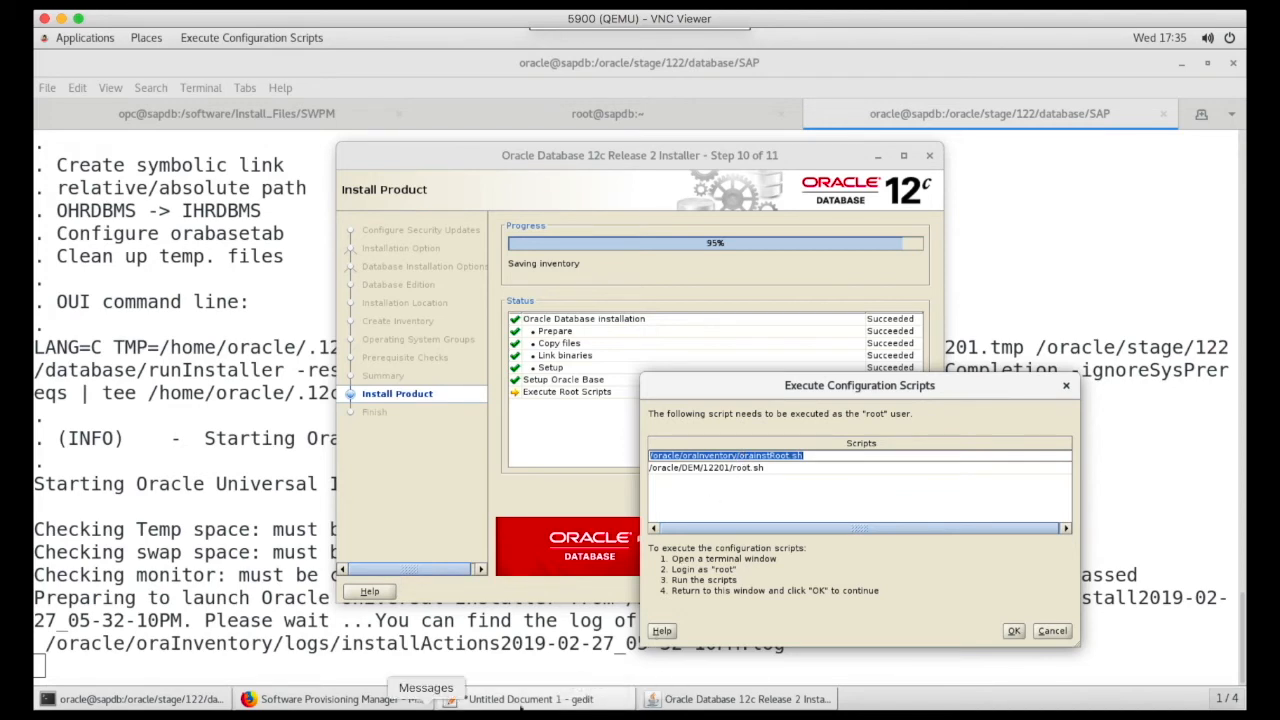
pyautogui.click(125, 699)
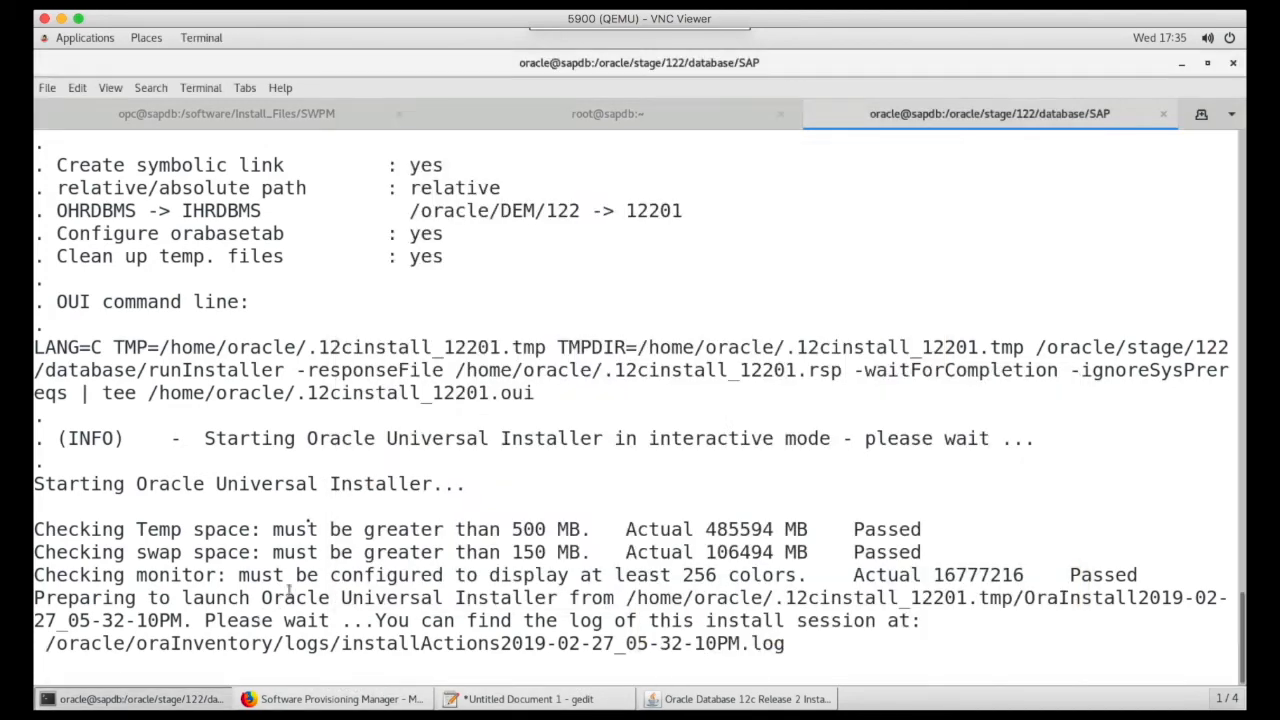
pyautogui.click(607, 114)
pyautogui.rightClick(445, 301)
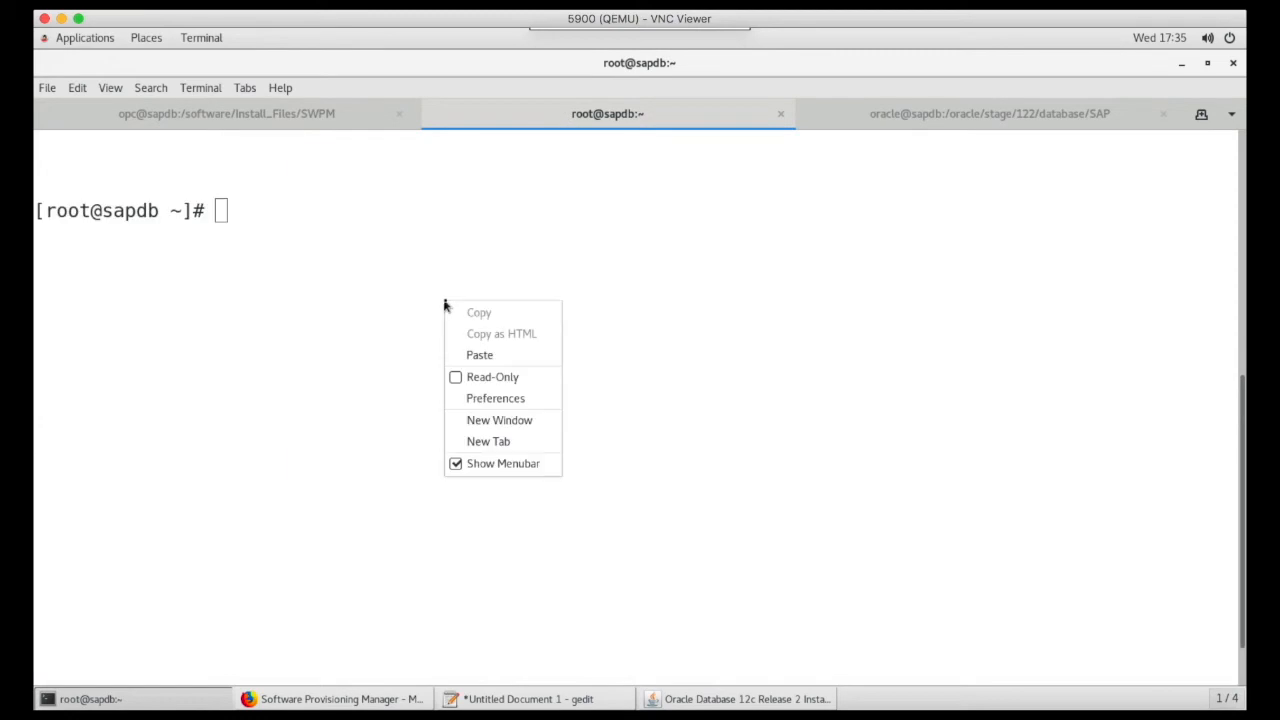
pyautogui.click(474, 356)
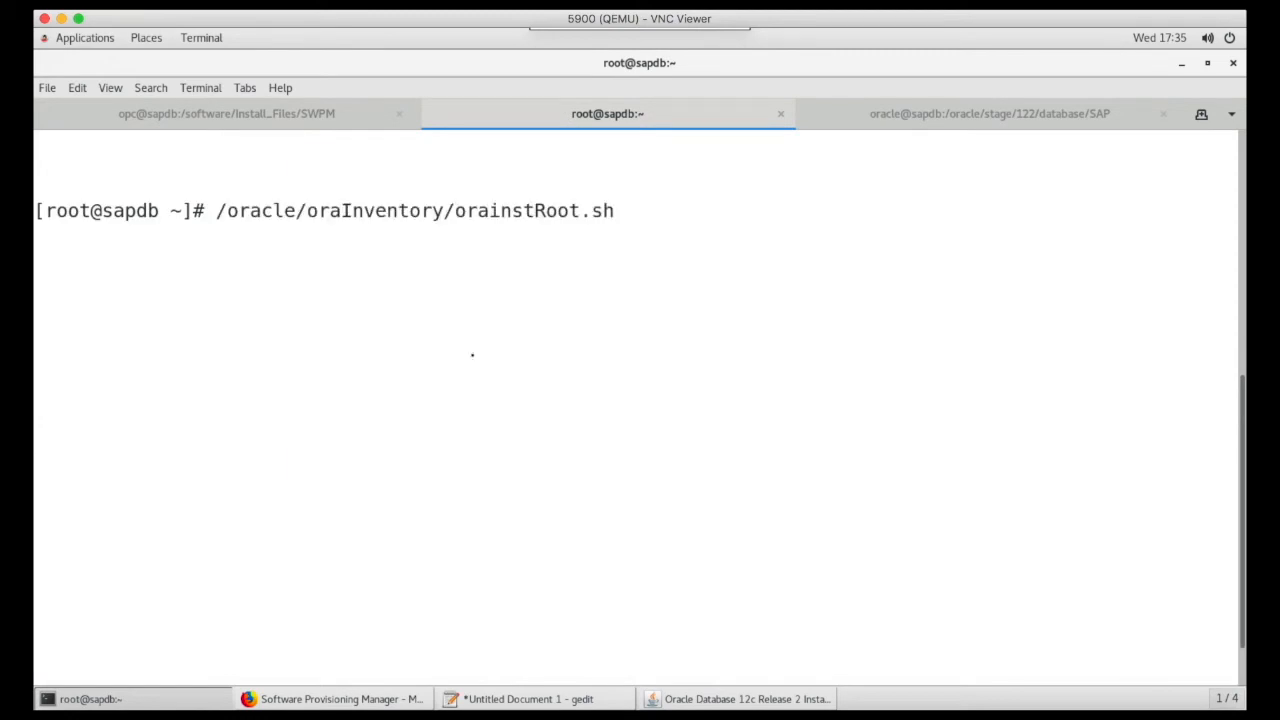
pyautogui.press('Return')
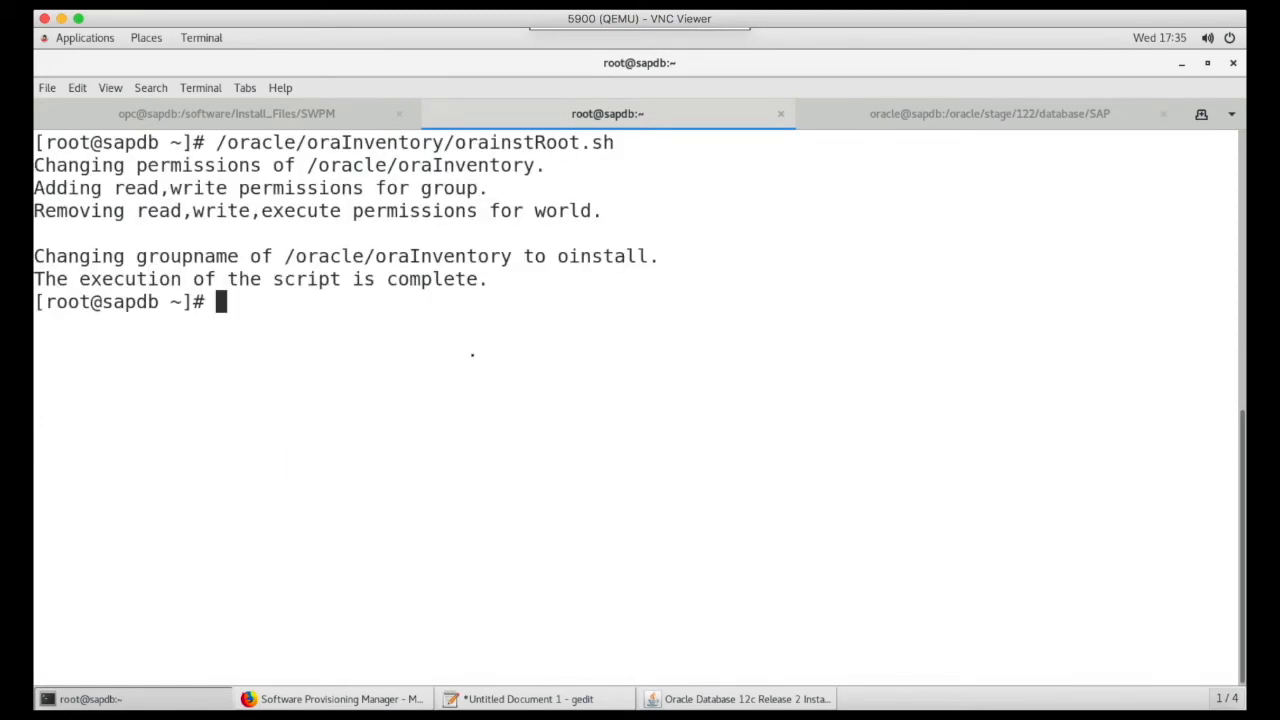
# - Run /oracle/DEM/12201/root.sh as root, accepting the default local bin directory and skipping the TFA setup
pyautogui.hotkey('alt', 'Tab')
pyautogui.doubleClick(671, 469)
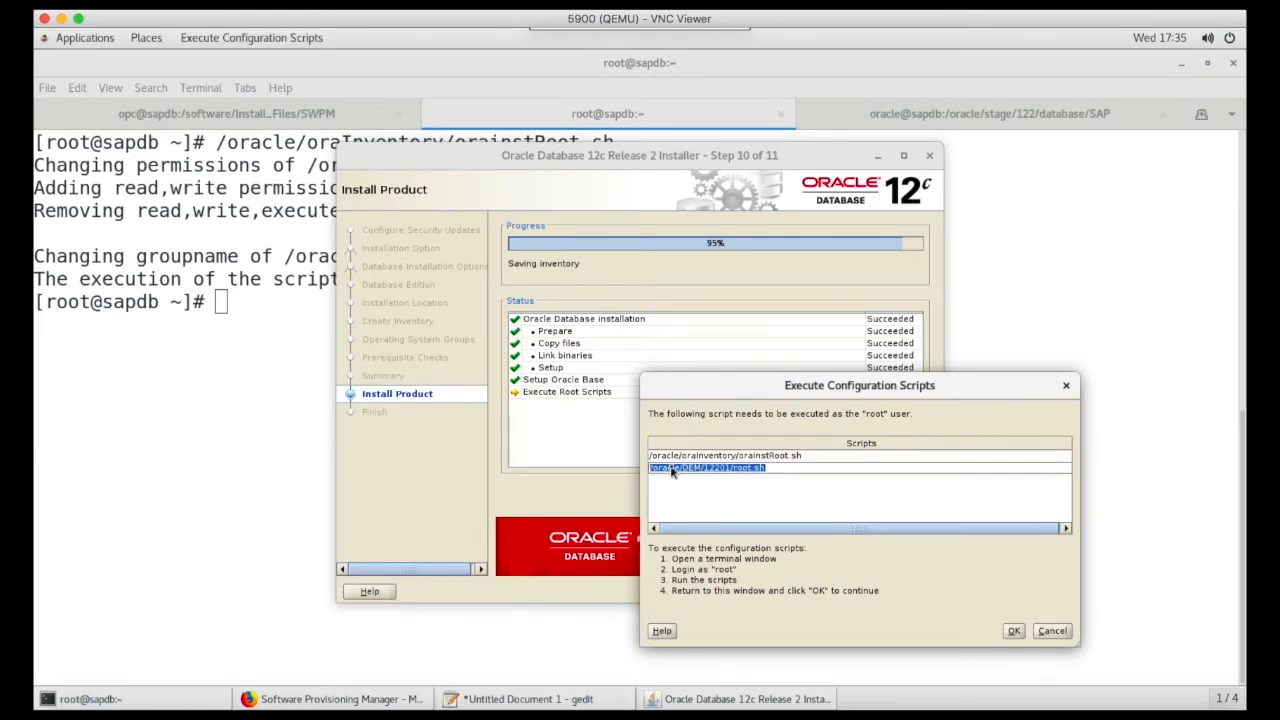
pyautogui.click(125, 417)
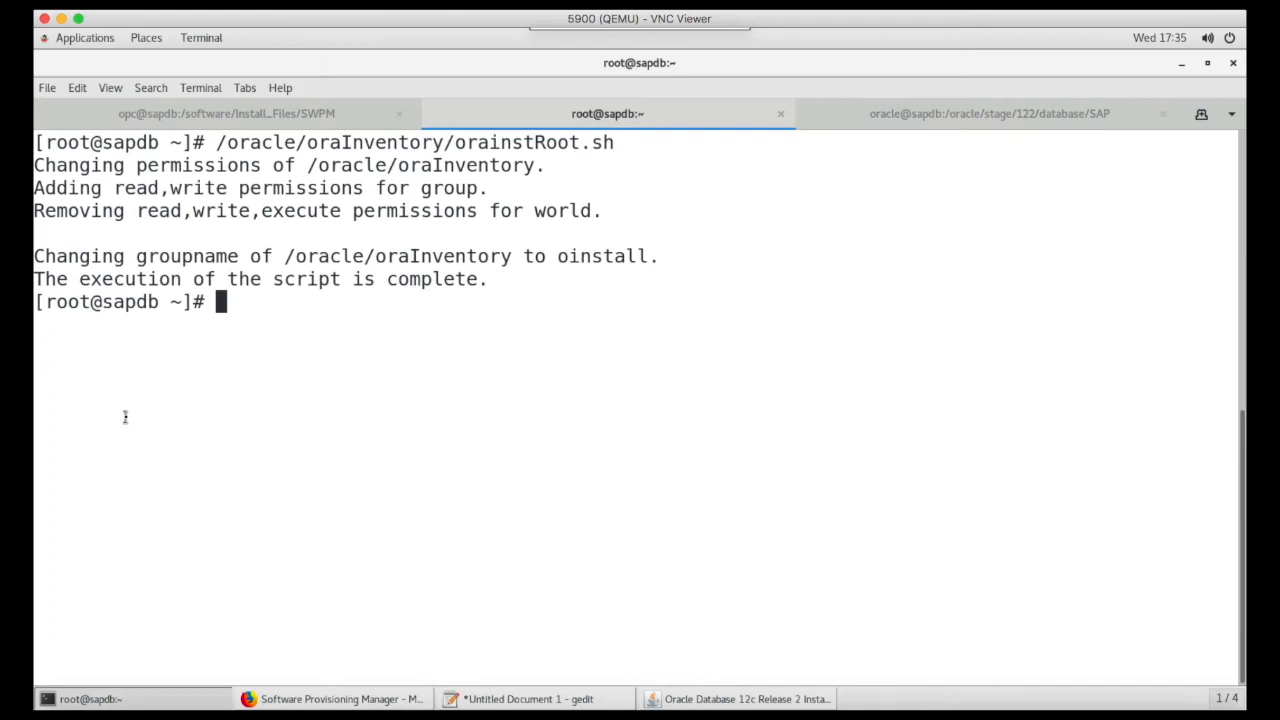
pyautogui.rightClick(171, 458)
pyautogui.click(203, 514)
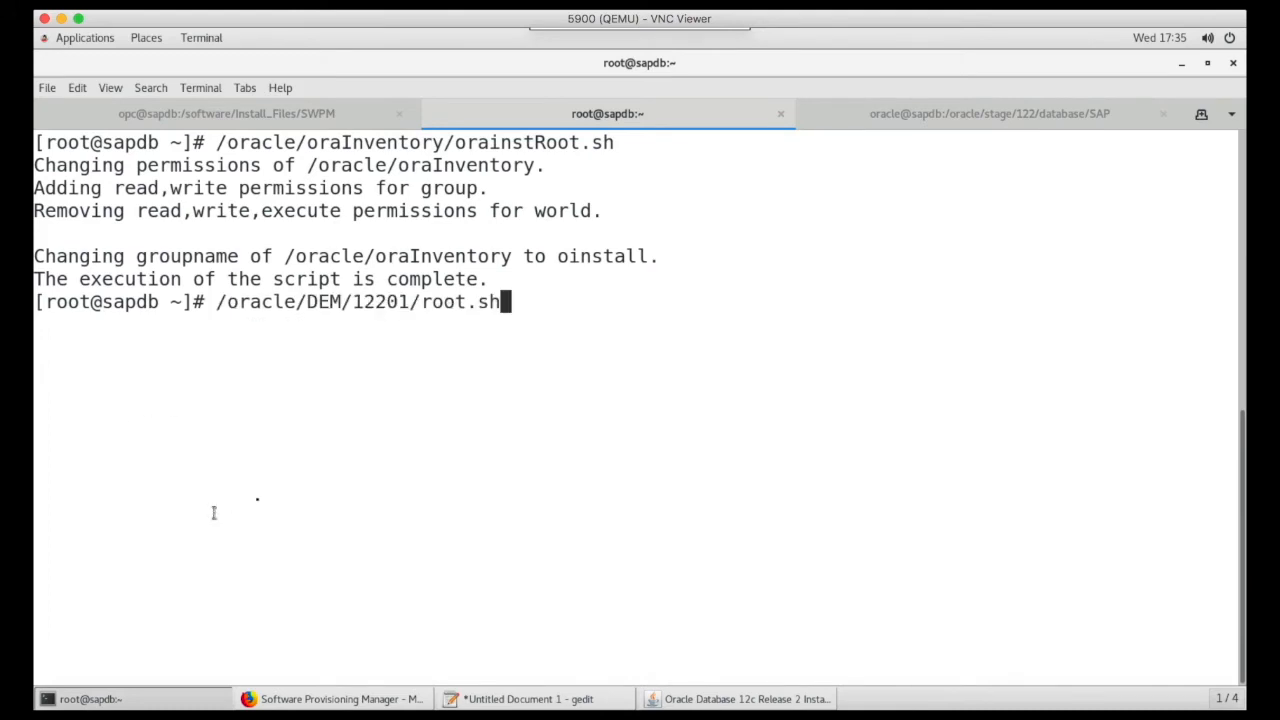
pyautogui.press('Return')
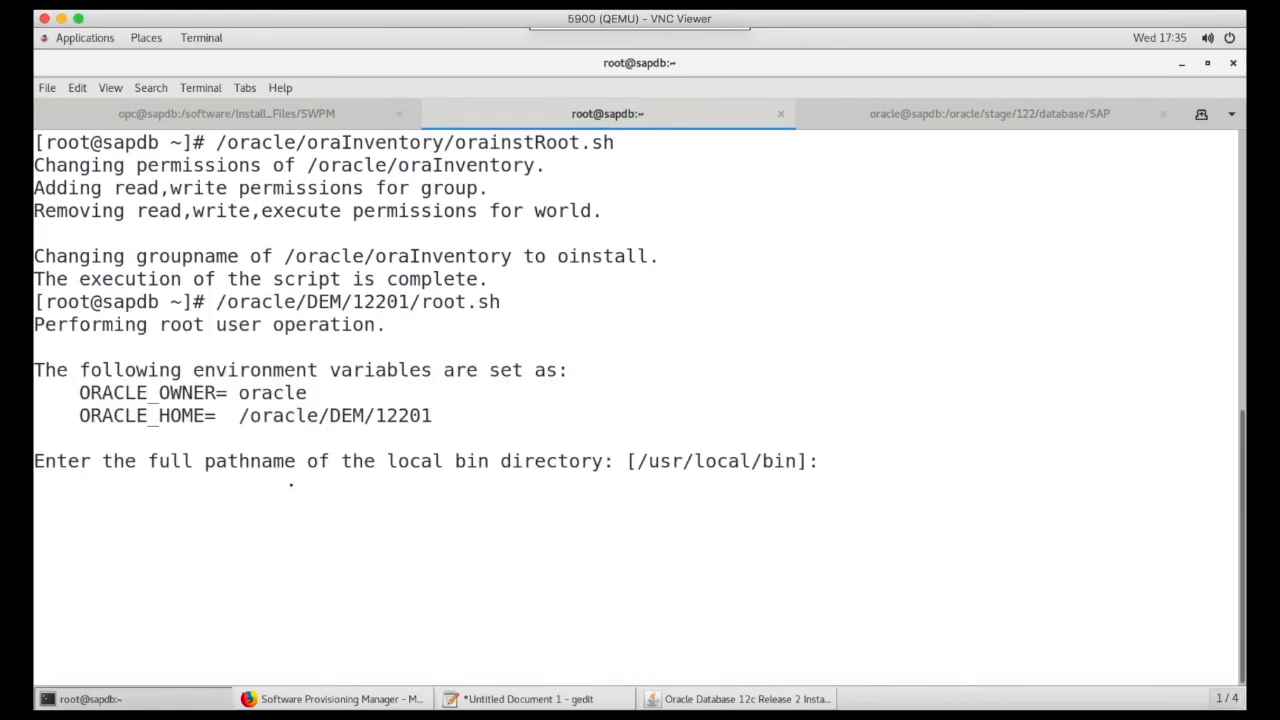
pyautogui.press('Return')
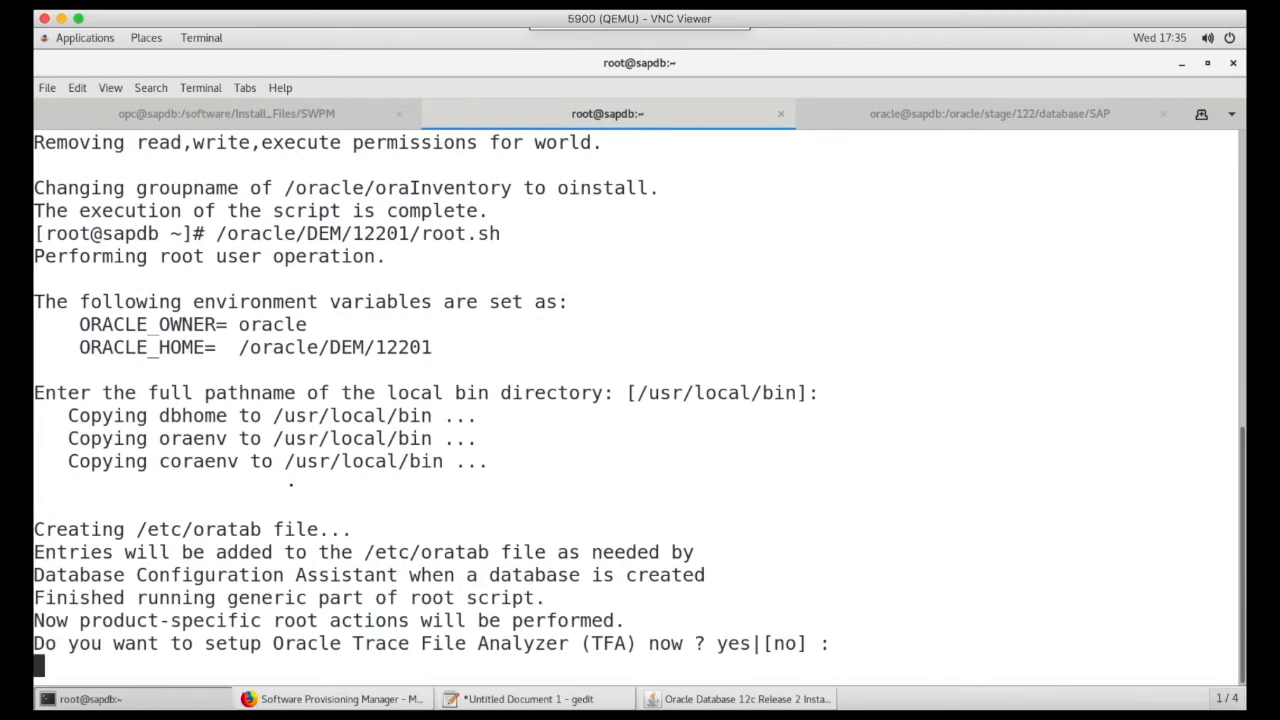
pyautogui.press('Return')
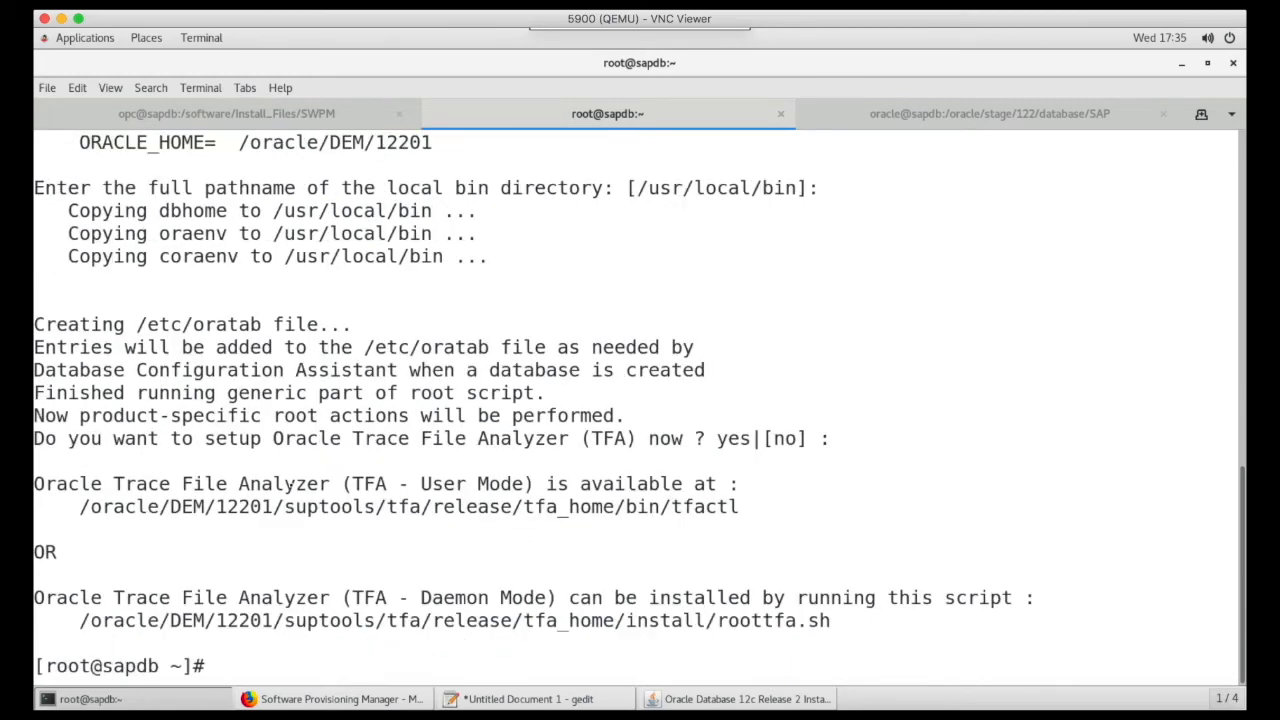
# - Confirm the executed configuration scripts and close the Oracle Database 12c installer
pyautogui.click(740, 699)
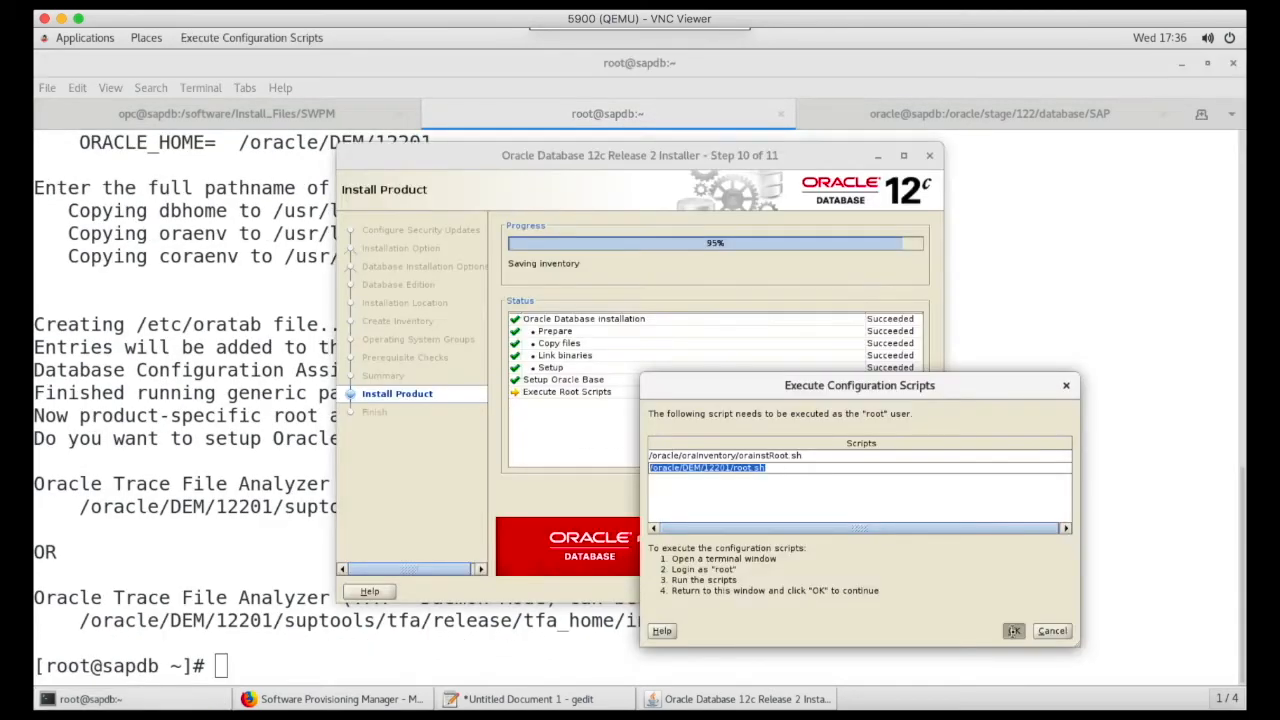
pyautogui.click(1015, 633)
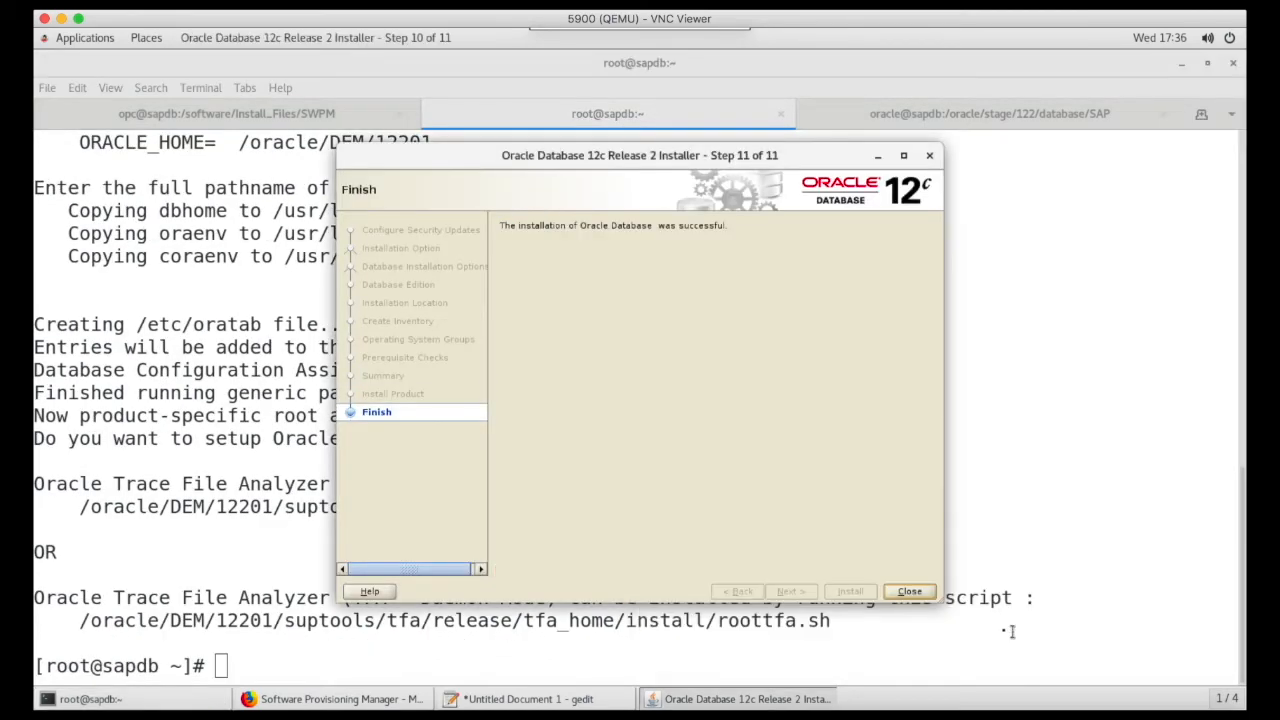
pyautogui.click(915, 597)
# - Continue the database instance installation in Software Provisioning Manager and acknowledge its completion
pyautogui.click(412, 699)
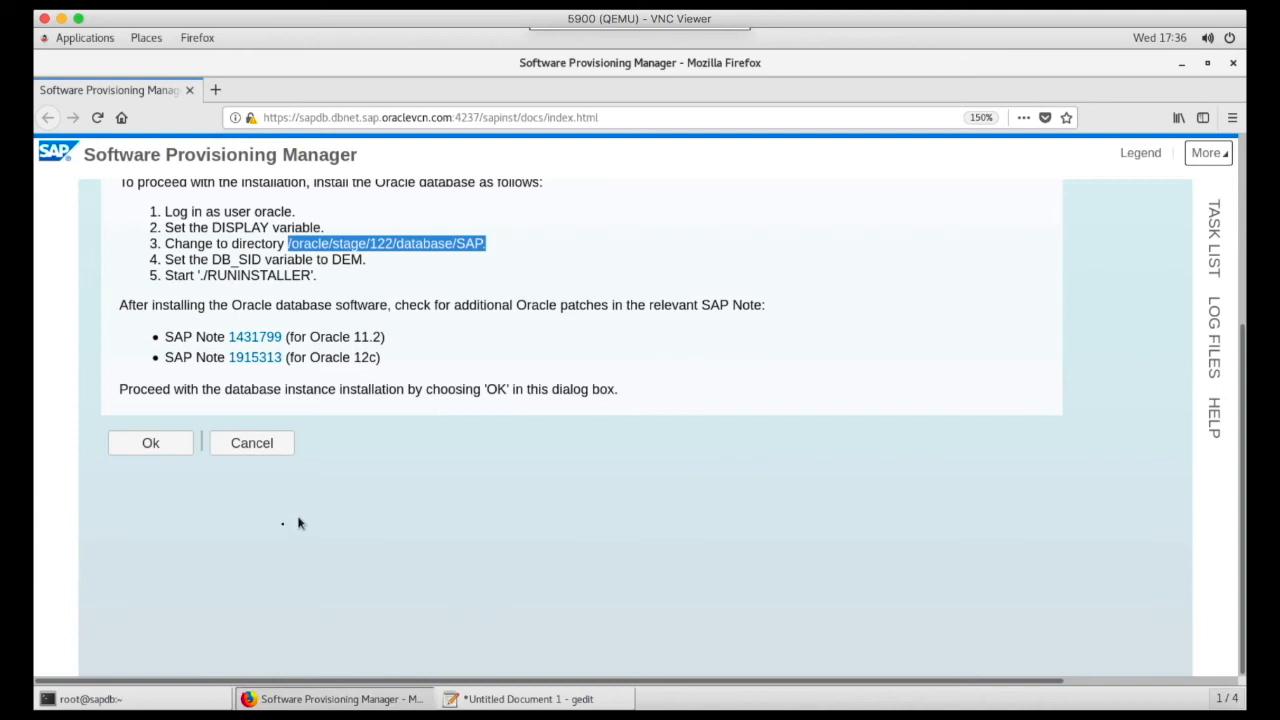
pyautogui.click(172, 455)
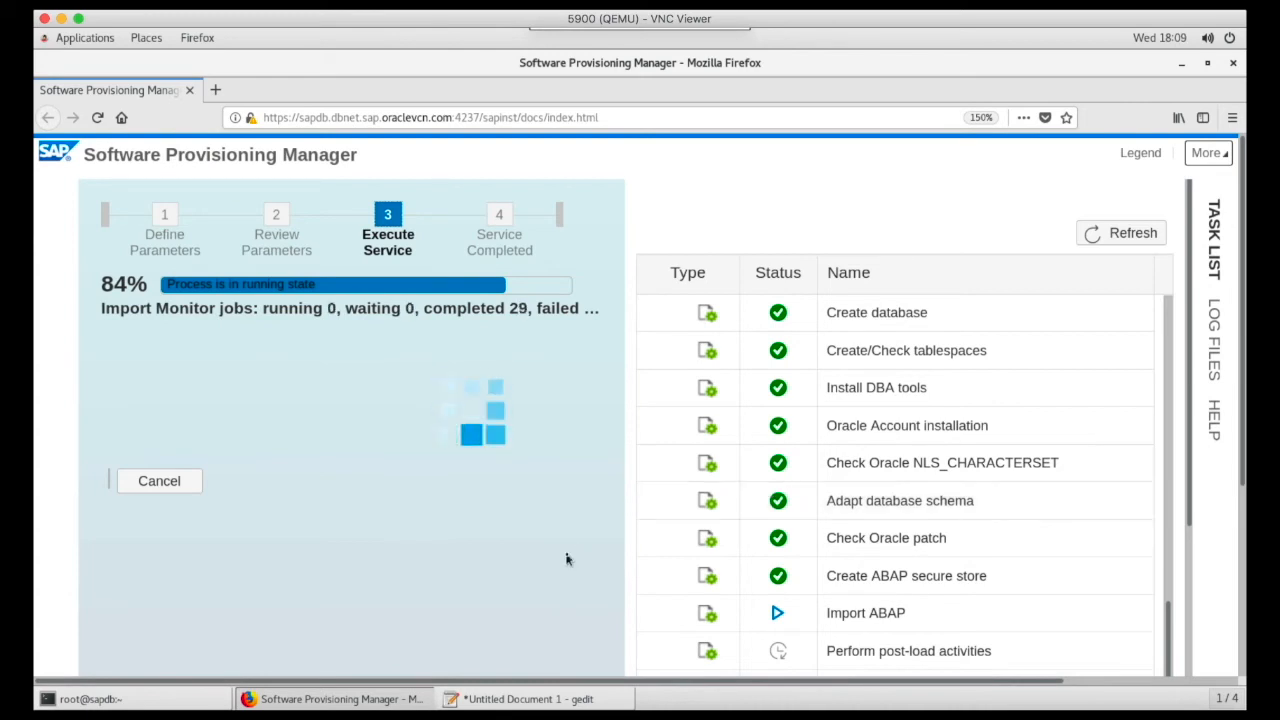
pyautogui.scroll(-5, 1049, 600)
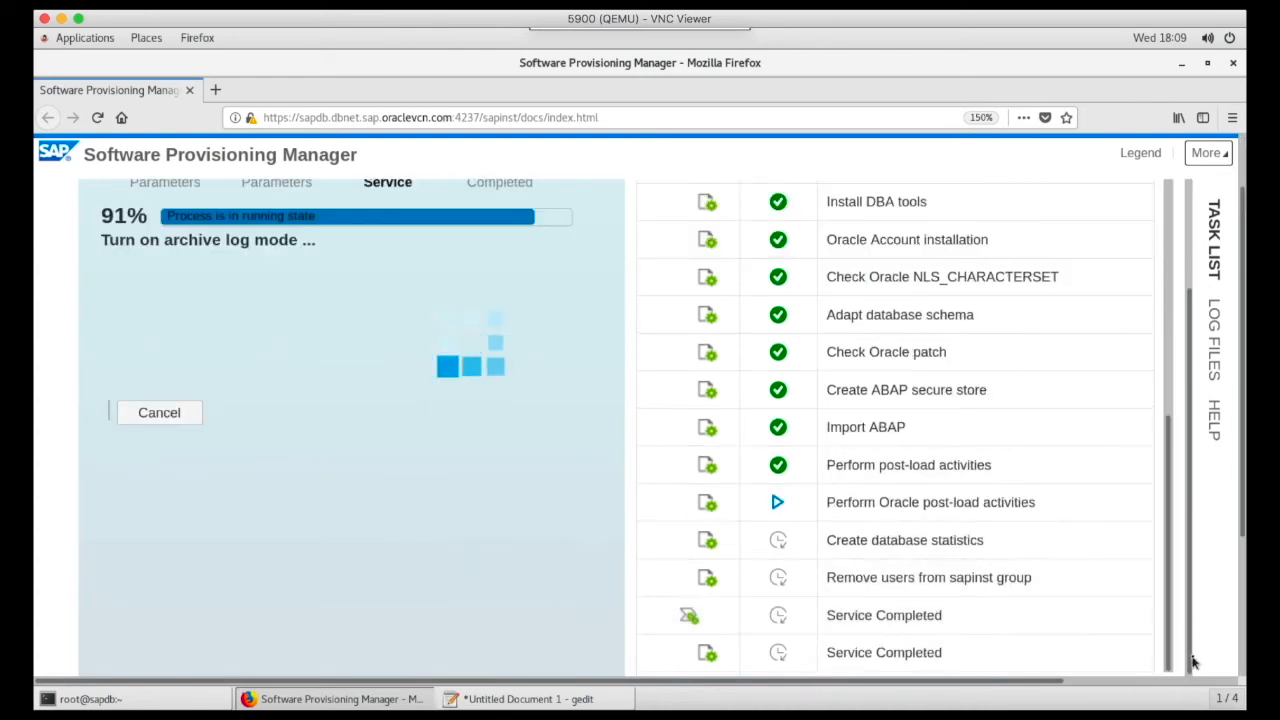
pyautogui.scroll(1, 574, 523)
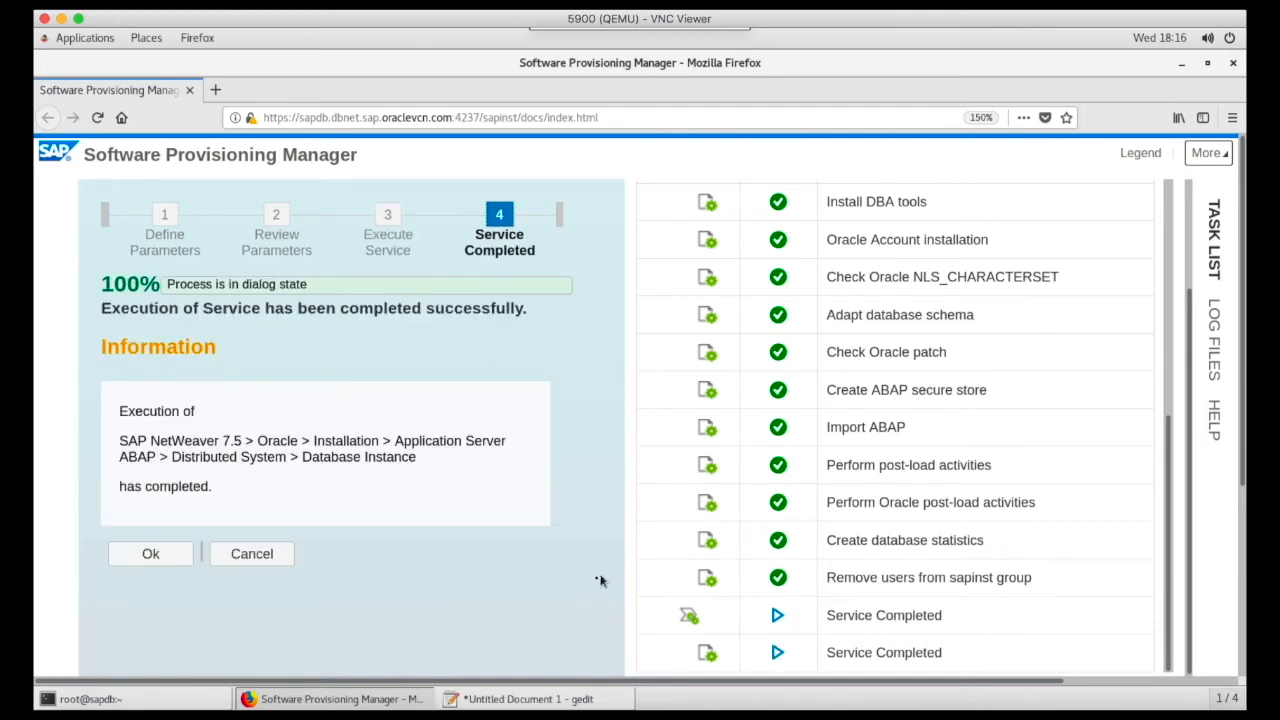
pyautogui.click(171, 555)
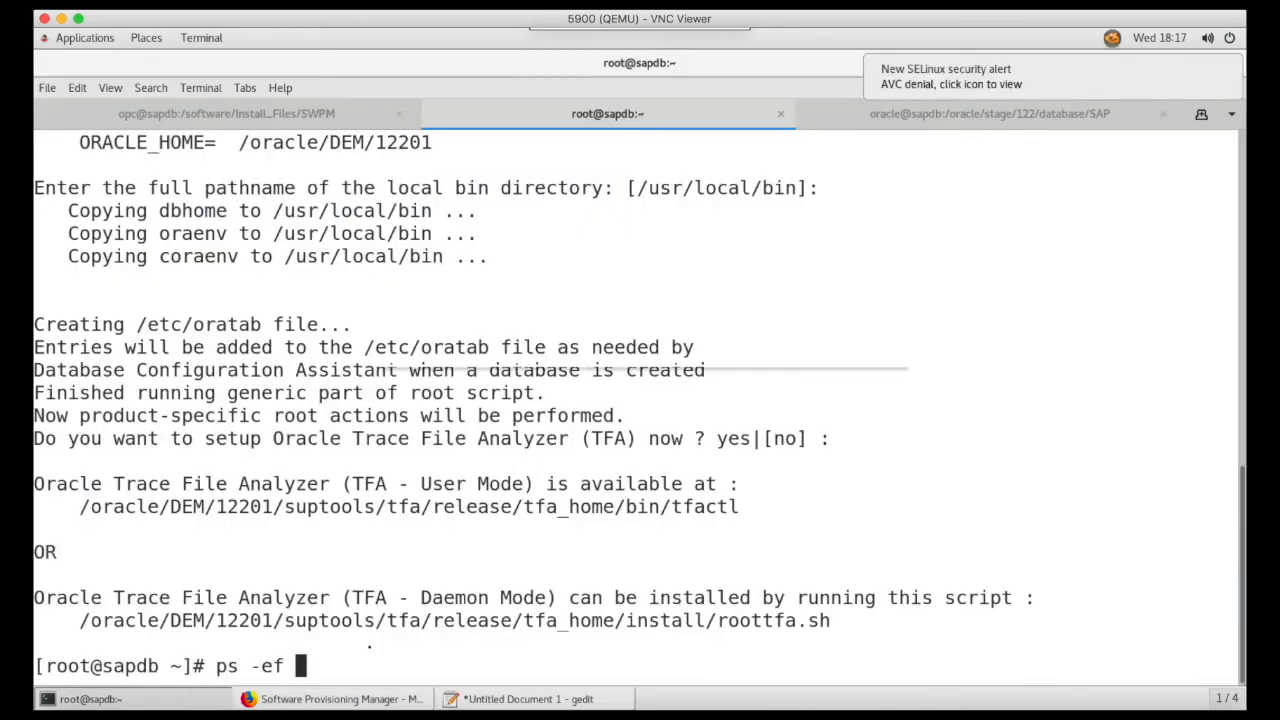
# - List running processes filtered for ora to check the Oracle database processes
pyautogui.write('| ')
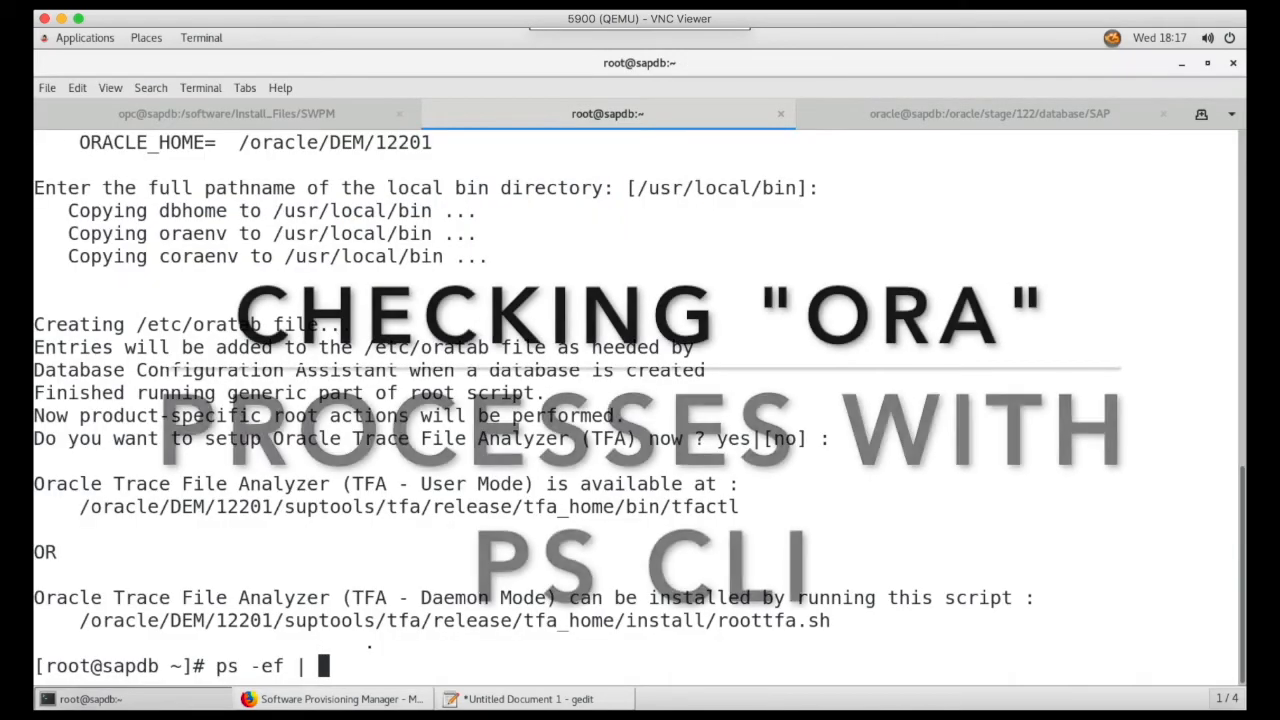
pyautogui.write('grep ora')
pyautogui.press('Return')
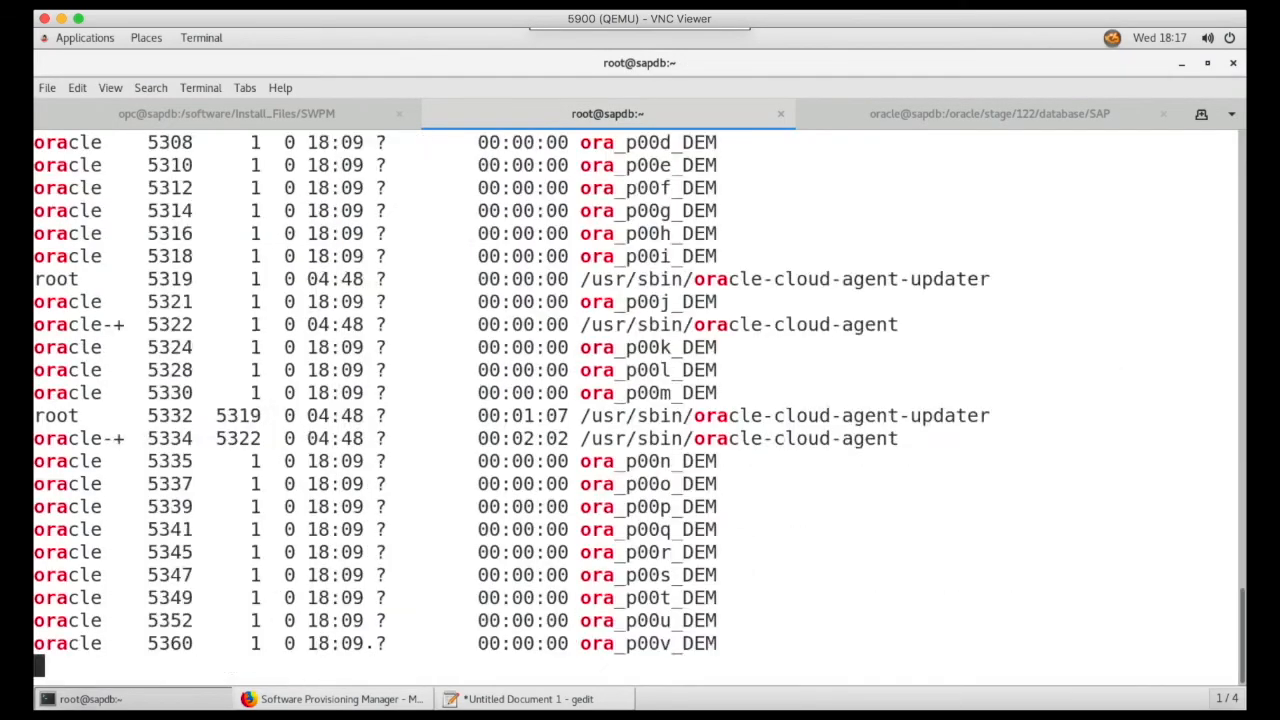
pyautogui.scroll(10, 368, 648)
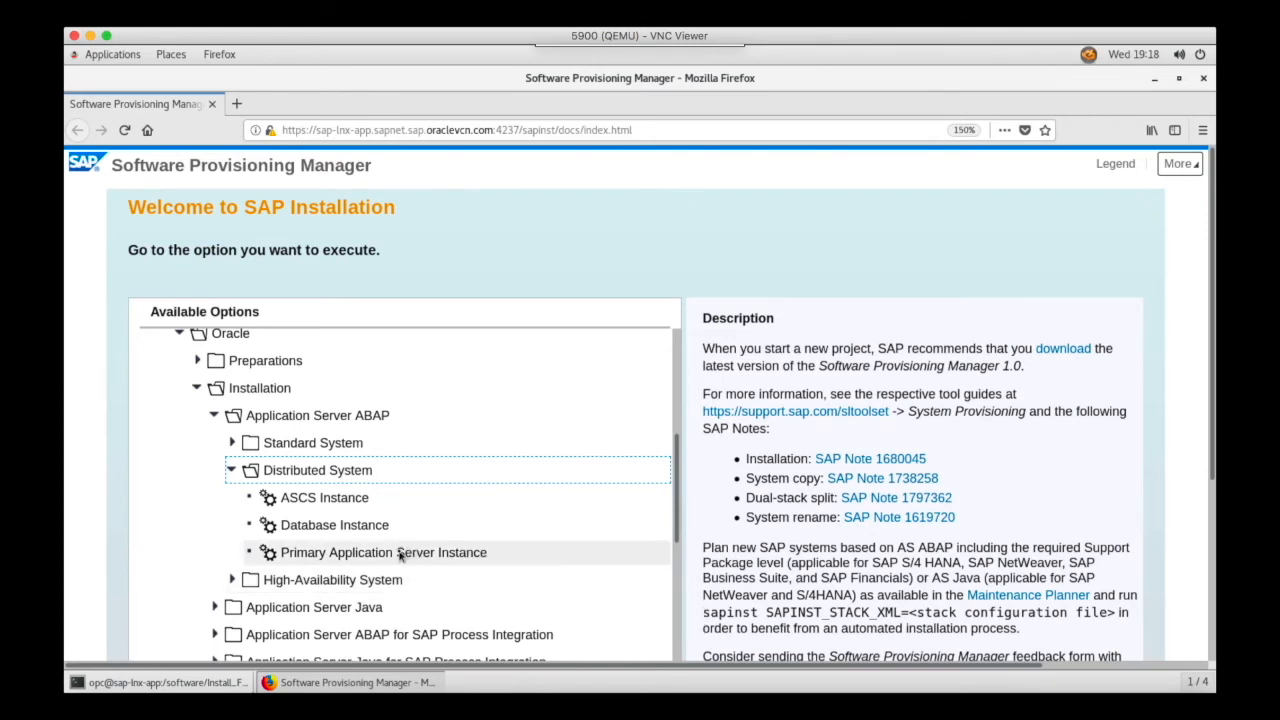
# - On the application server, start the Primary Application Server Instance installation for the Oracle distributed ABAP system
pyautogui.scroll(1, 399, 556)
pyautogui.click(399, 556)
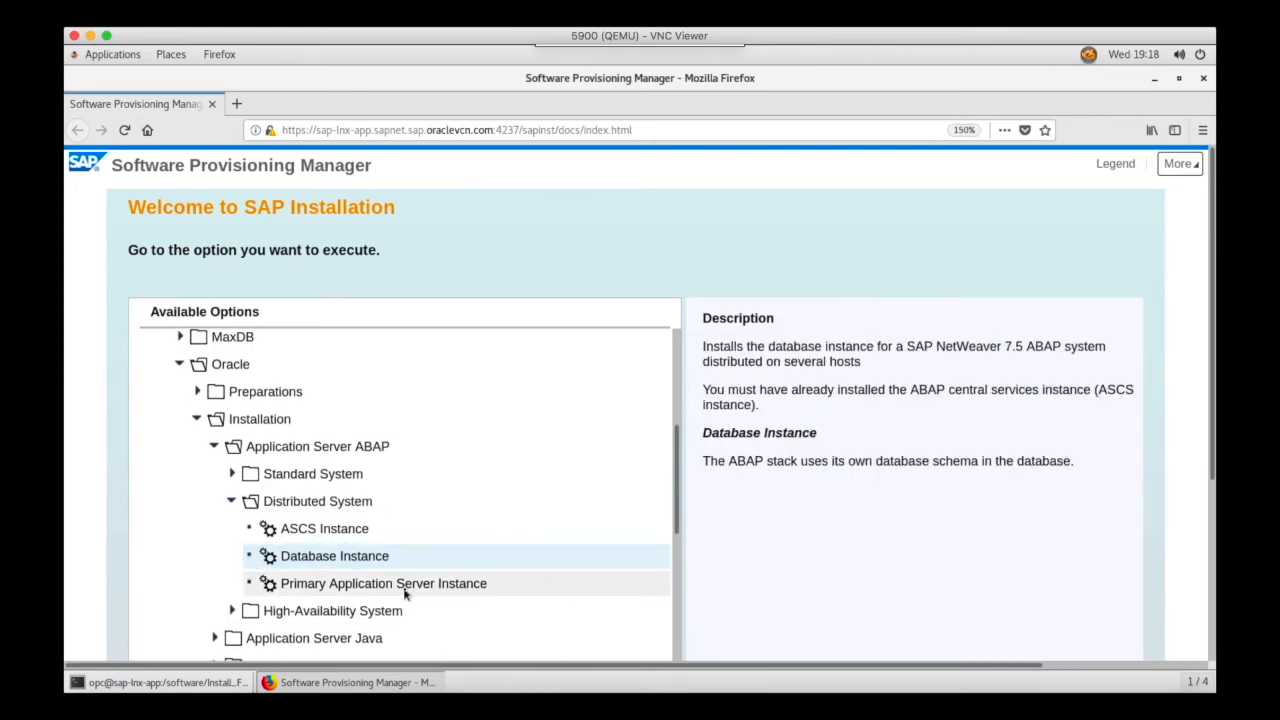
pyautogui.click(405, 593)
pyautogui.scroll(-10, 415, 596)
pyautogui.click(174, 592)
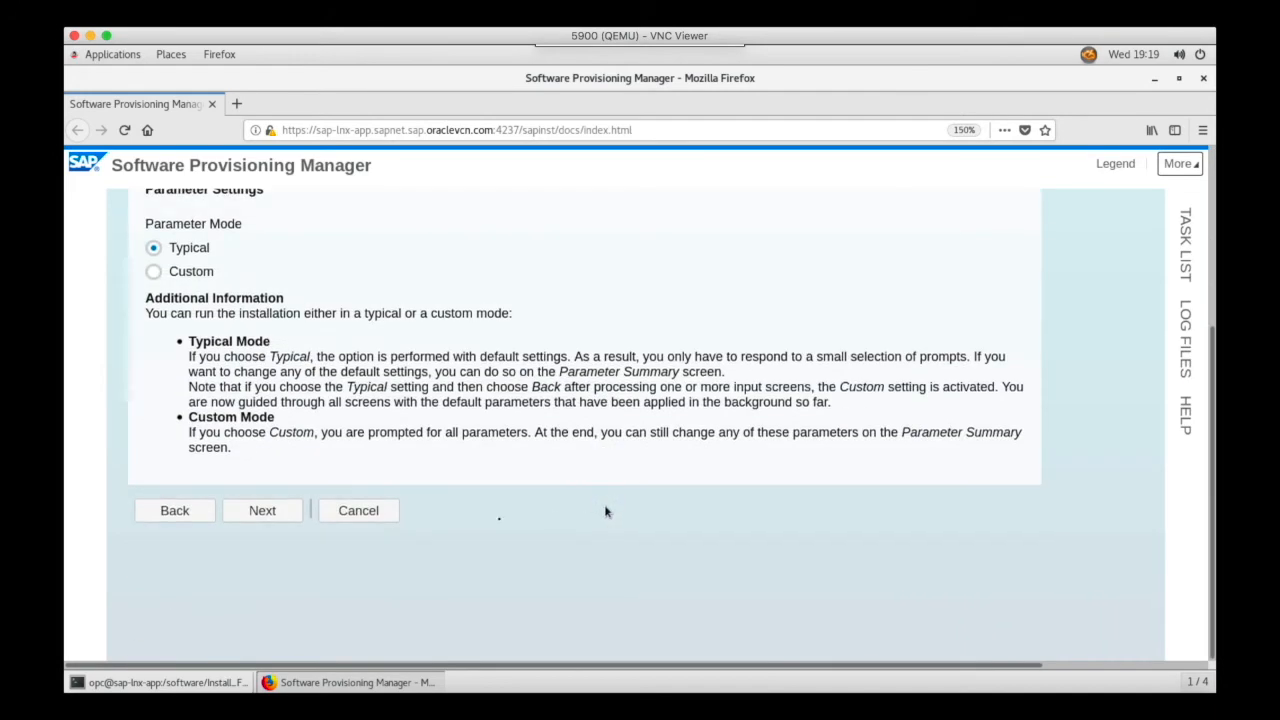
# - Continue the installation in Typical parameter mode with the /usr/sap/DEM/SYS/profile profile directory
pyautogui.click(262, 510)
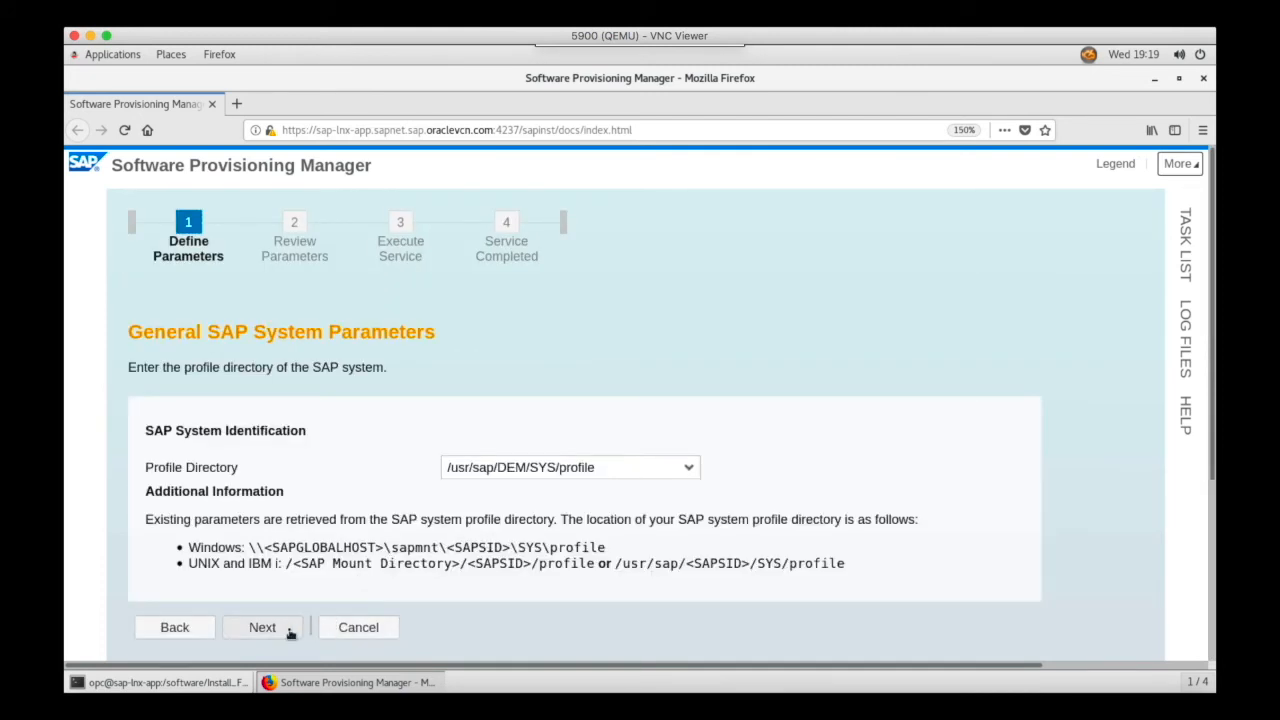
pyautogui.click(262, 627)
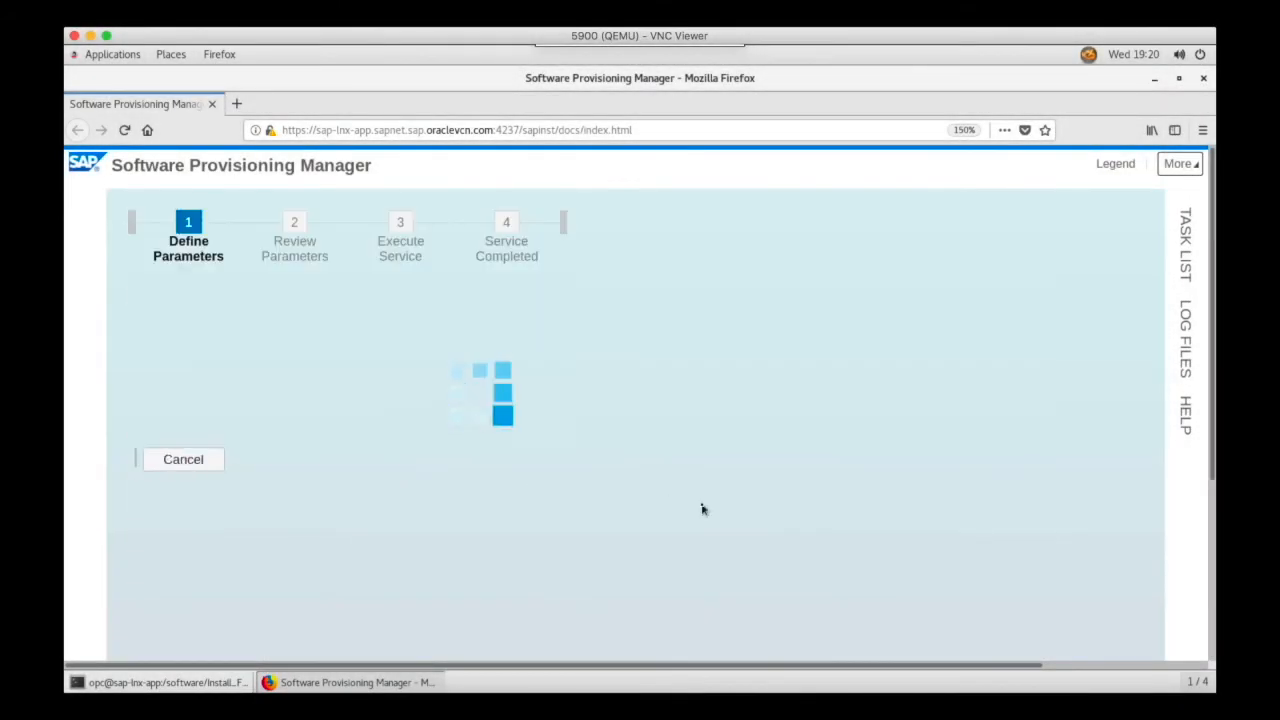
pyautogui.click(648, 508)
pyautogui.write('/software/Inst')
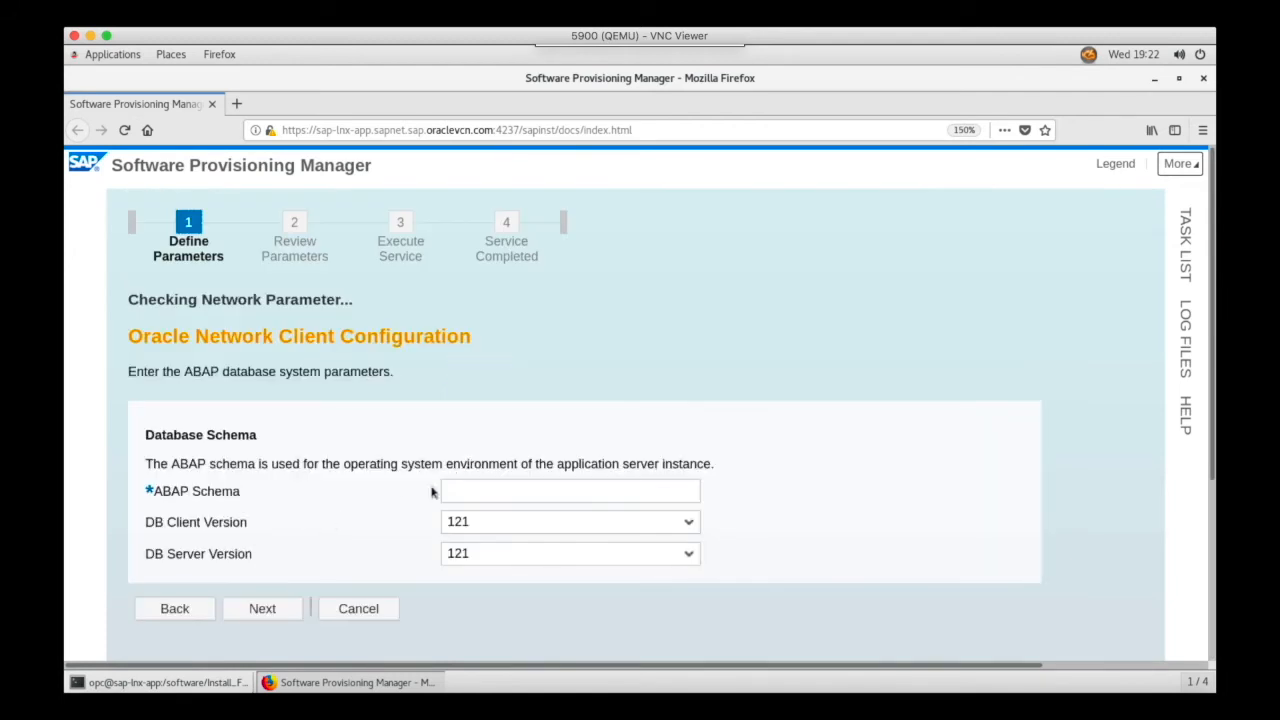
pyautogui.click(485, 487)
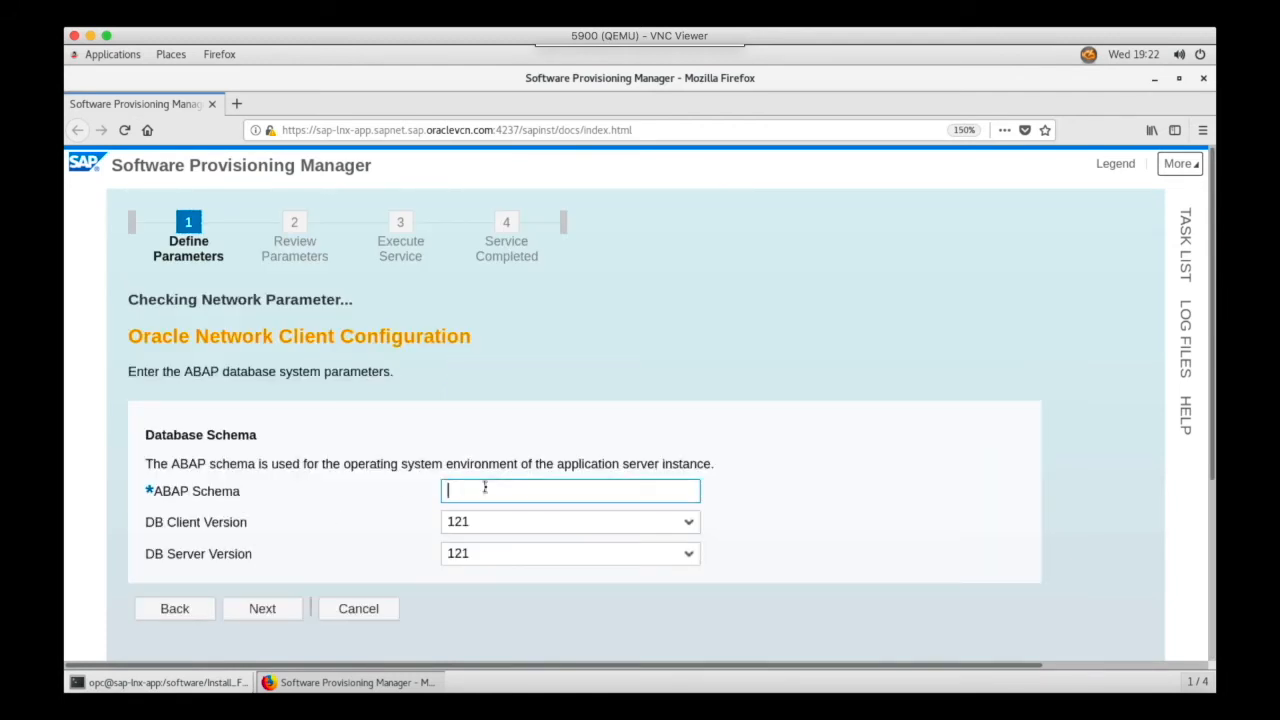
# - Set the ABAP schema to SAPSR3 and both DB client and DB server versions to 122, then continue
pyautogui.write('SAP')
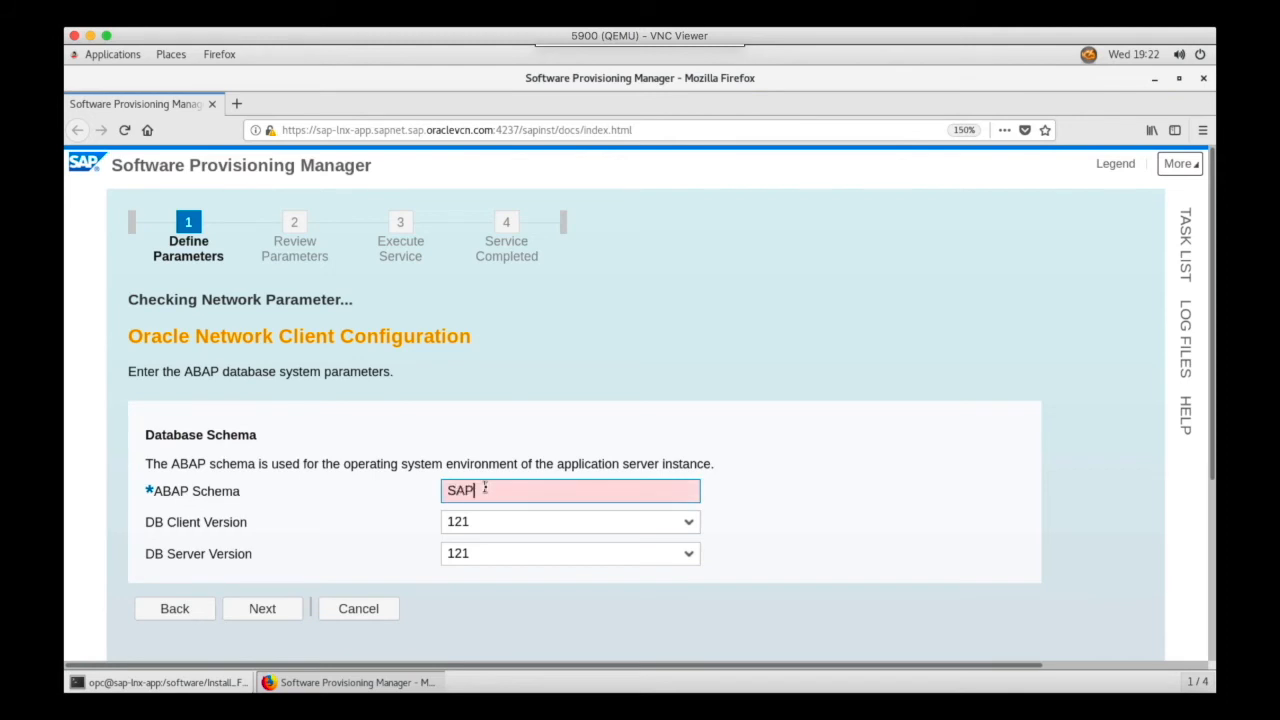
pyautogui.write('SR3')
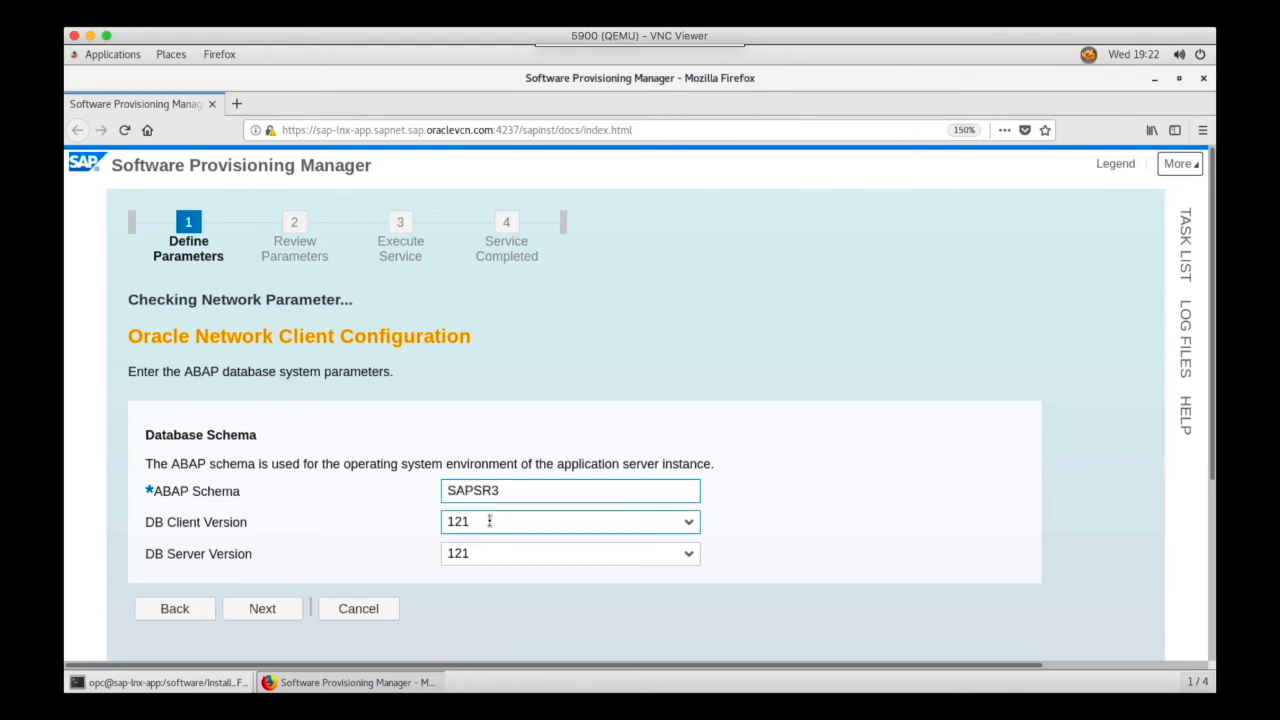
pyautogui.click(489, 521)
pyautogui.click(482, 568)
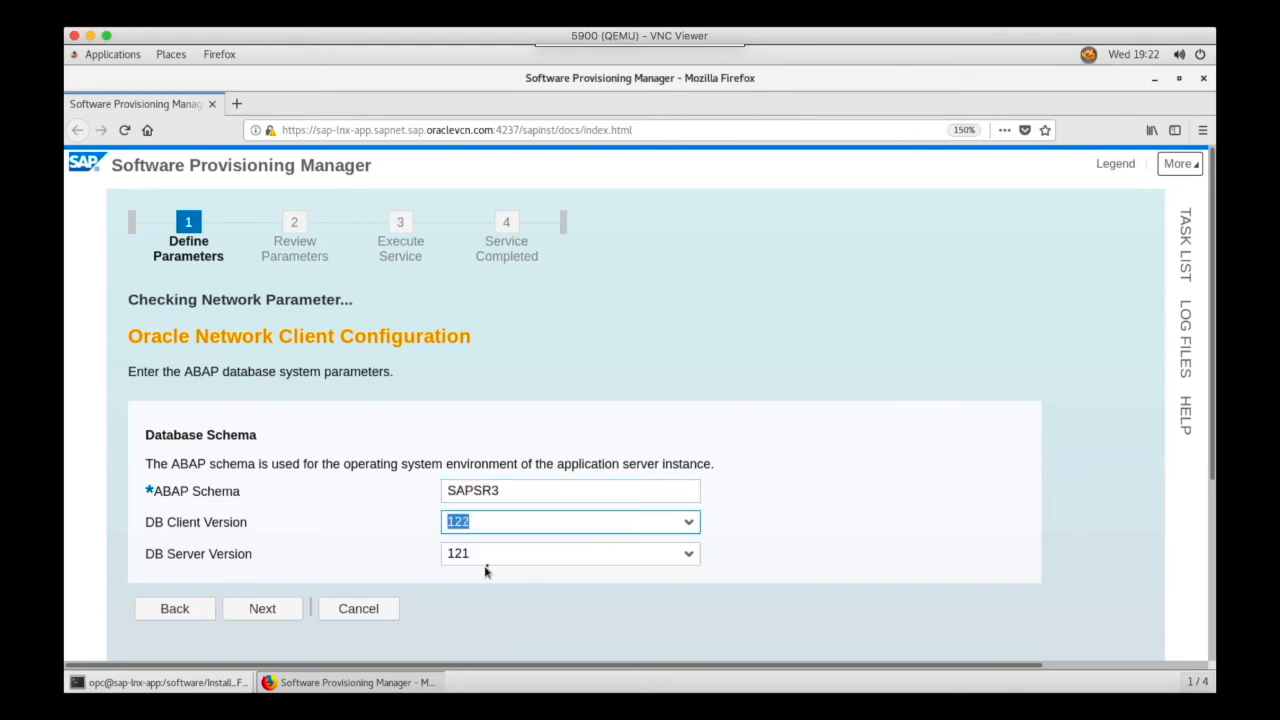
pyautogui.click(494, 556)
pyautogui.click(486, 599)
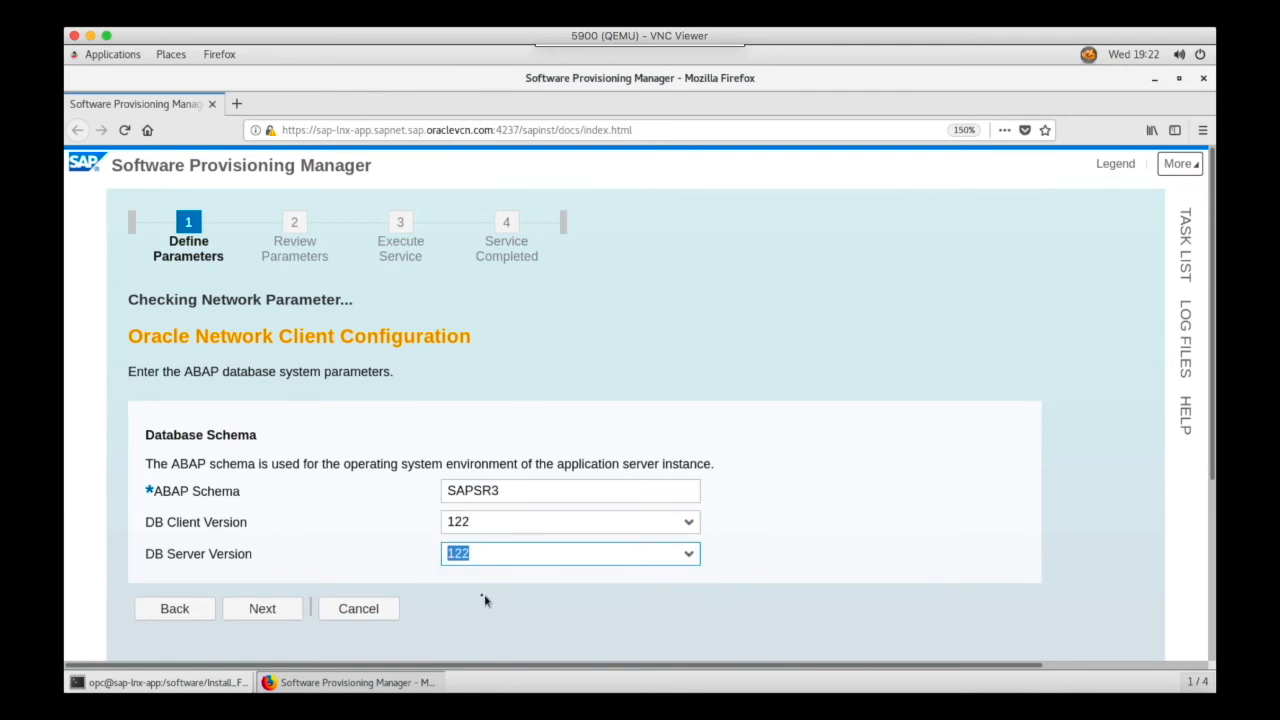
pyautogui.click(281, 613)
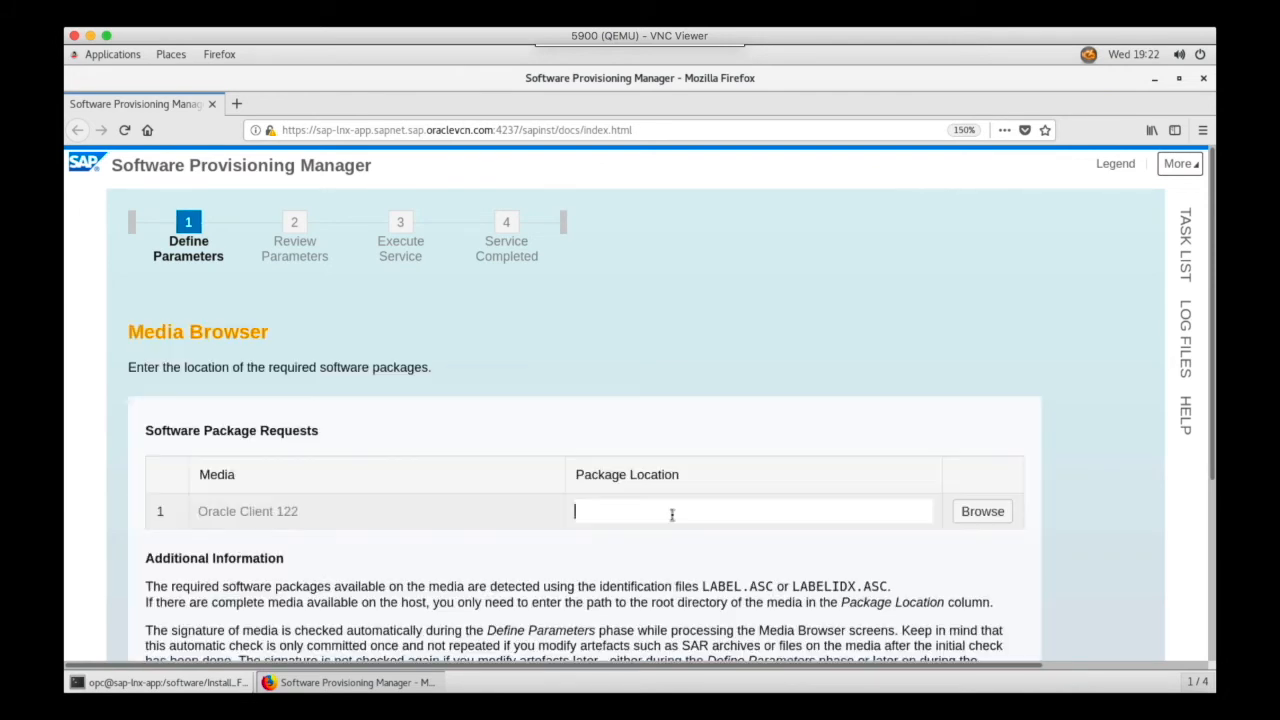
# - Set the Oracle Client 122 package location to /software/Install_Files/Ora_Client12.2.0/OCL_LINUX_X86_64
pyautogui.write('/software/Install_Files/Ora_Client12.2.')
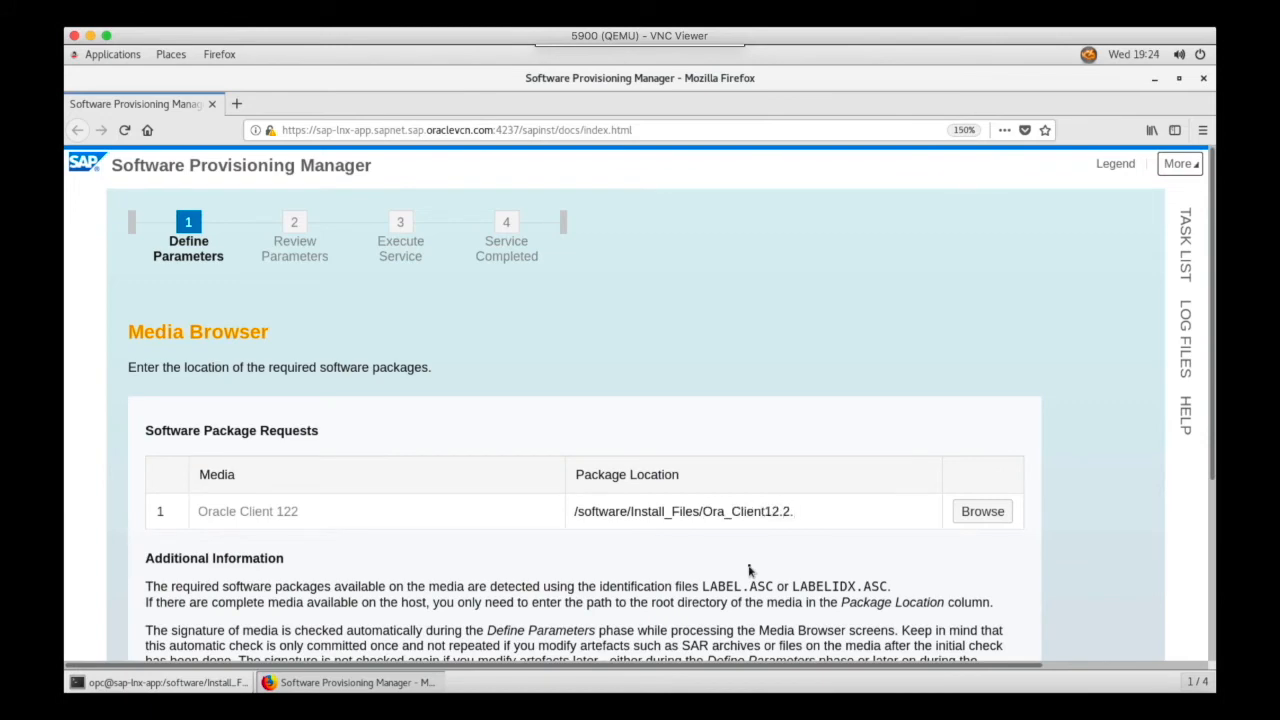
pyautogui.write('0/OCL_LINUX_X86_64')
pyautogui.press('Return')
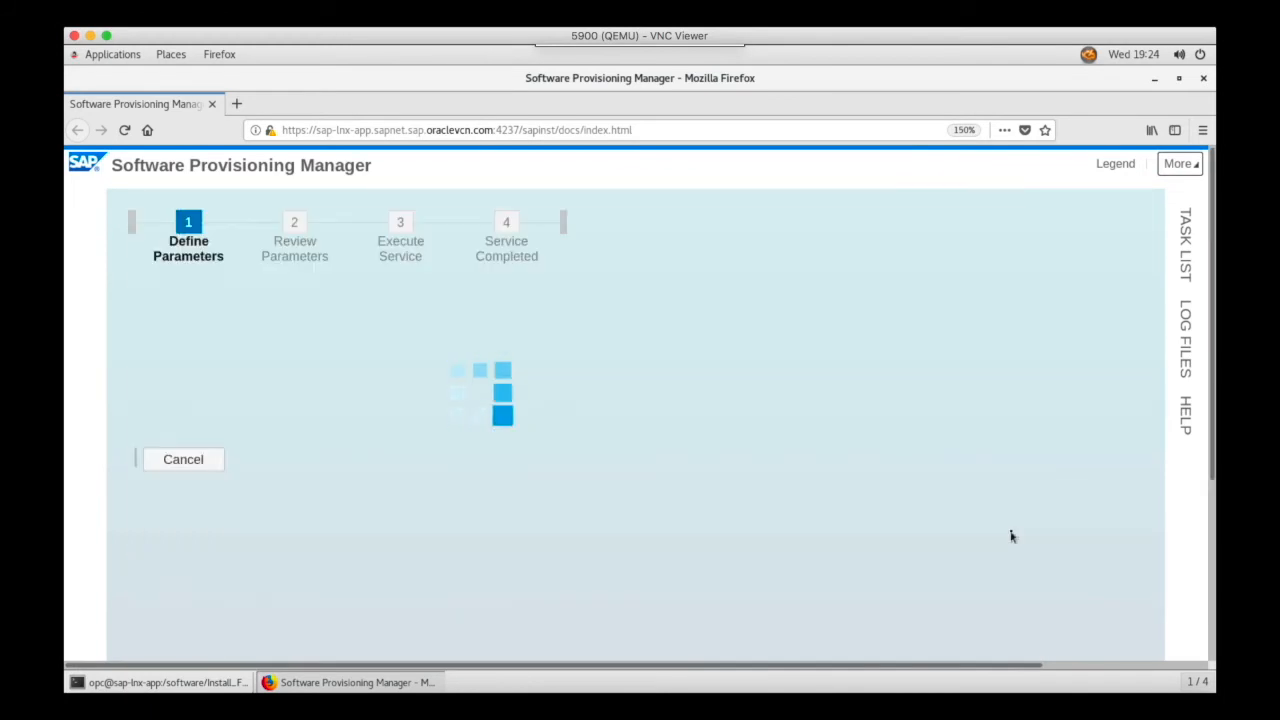
# - Set the Installation Export NW750 EXP1 package location to /software/Install_Files/Export/DATA_UNITS/EXP1
pyautogui.click(705, 277)
pyautogui.write('/software/Install_Files/')
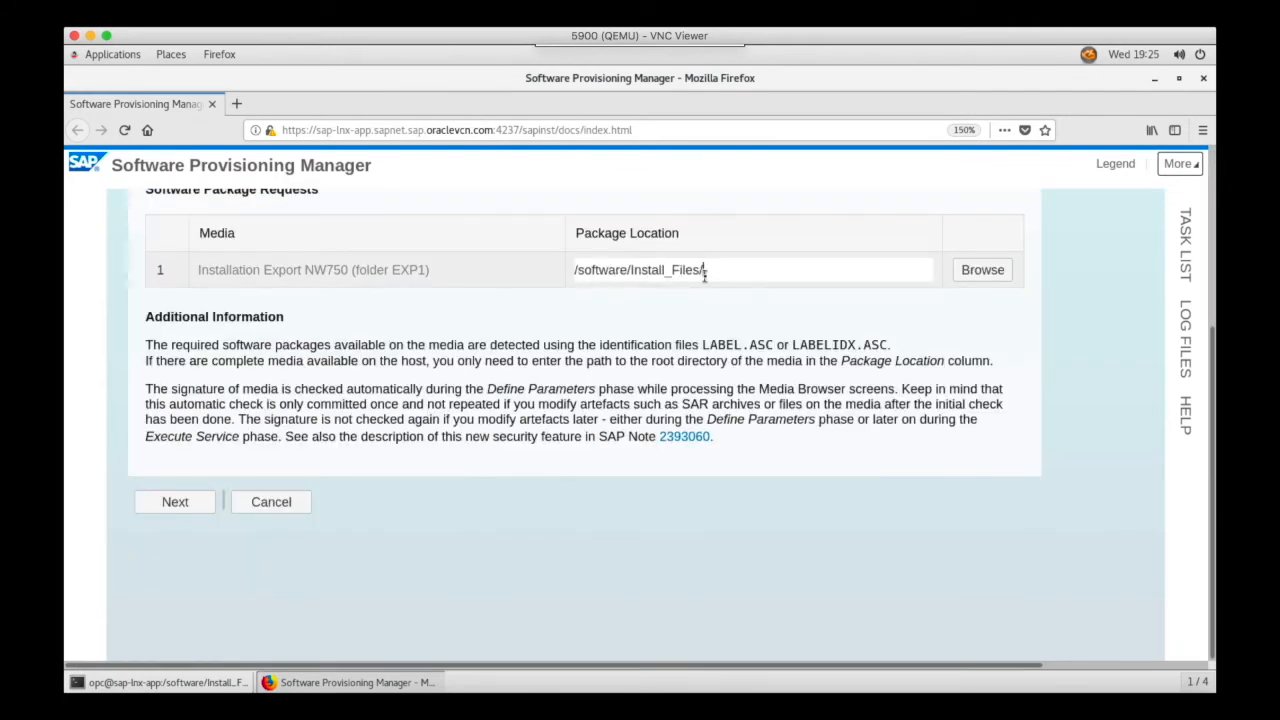
pyautogui.write('Export/DATA_UNITS/EXP1')
pyautogui.press('Return')
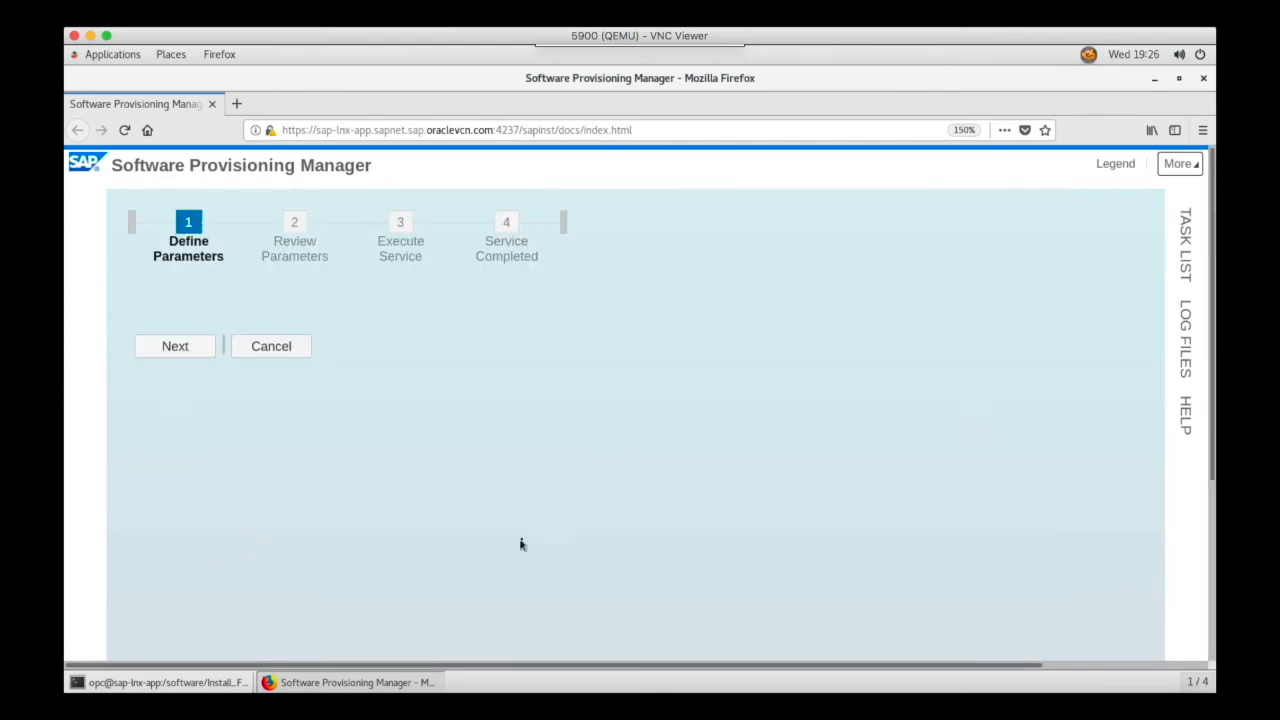
# - Confirm the remaining parameter screens, start the Primary Application Server installation and open the task list
pyautogui.scroll(-10, 549, 503)
pyautogui.click(263, 346)
pyautogui.scroll(-5, 738, 540)
pyautogui.click(235, 298)
pyautogui.click(263, 533)
pyautogui.scroll(-15, 595, 543)
pyautogui.click(263, 533)
pyautogui.click(1190, 262)
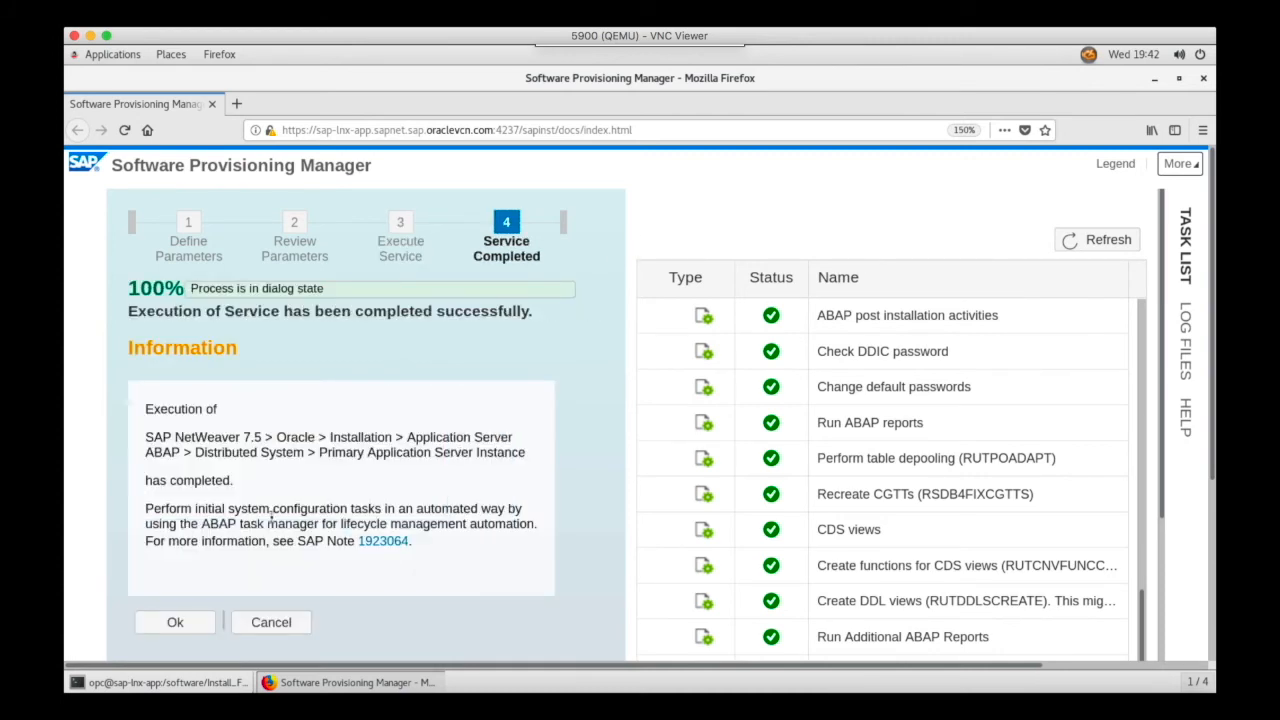
# - Acknowledge the completed installation, close the feedback dialog and exit Software Provisioning Manager
pyautogui.click(173, 623)
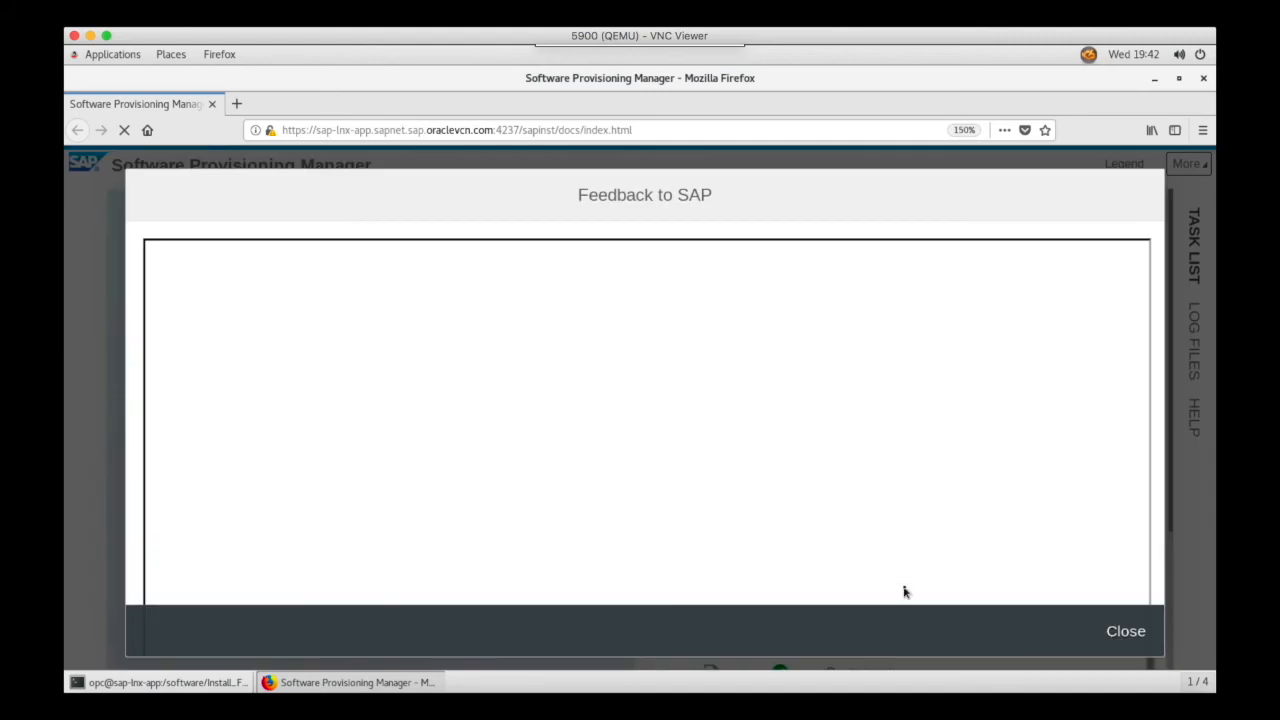
pyautogui.click(1120, 632)
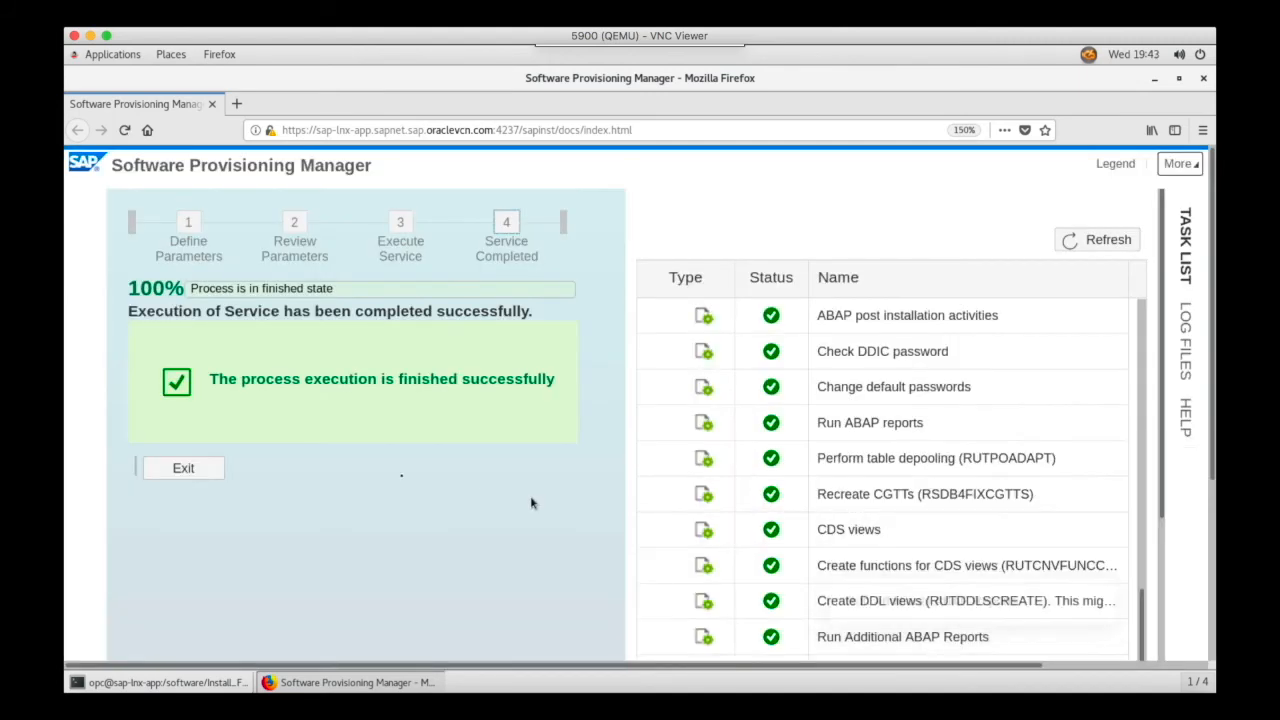
pyautogui.click(182, 469)
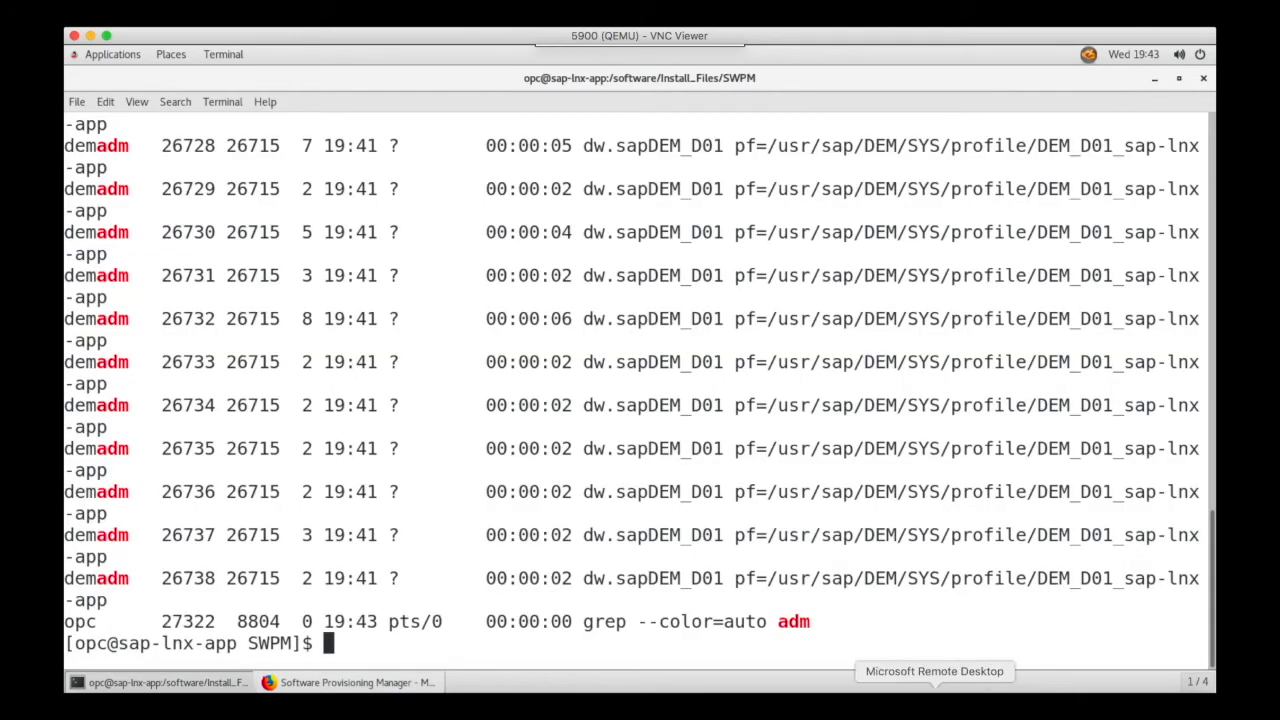
# - Switch to Microsoft Remote Desktop and connect to the SAP-GUI desktop, accepting the unverified identity warning
pyautogui.click(914, 680)
pyautogui.doubleClick(713, 152)
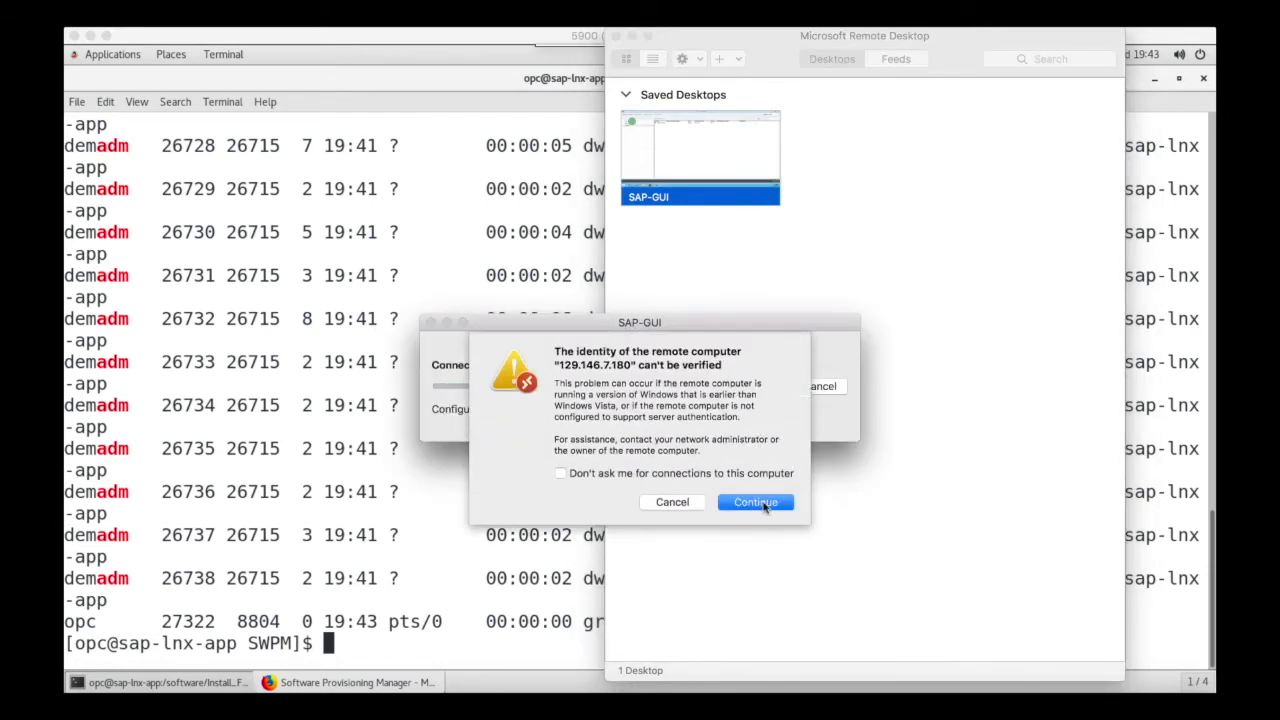
pyautogui.click(763, 506)
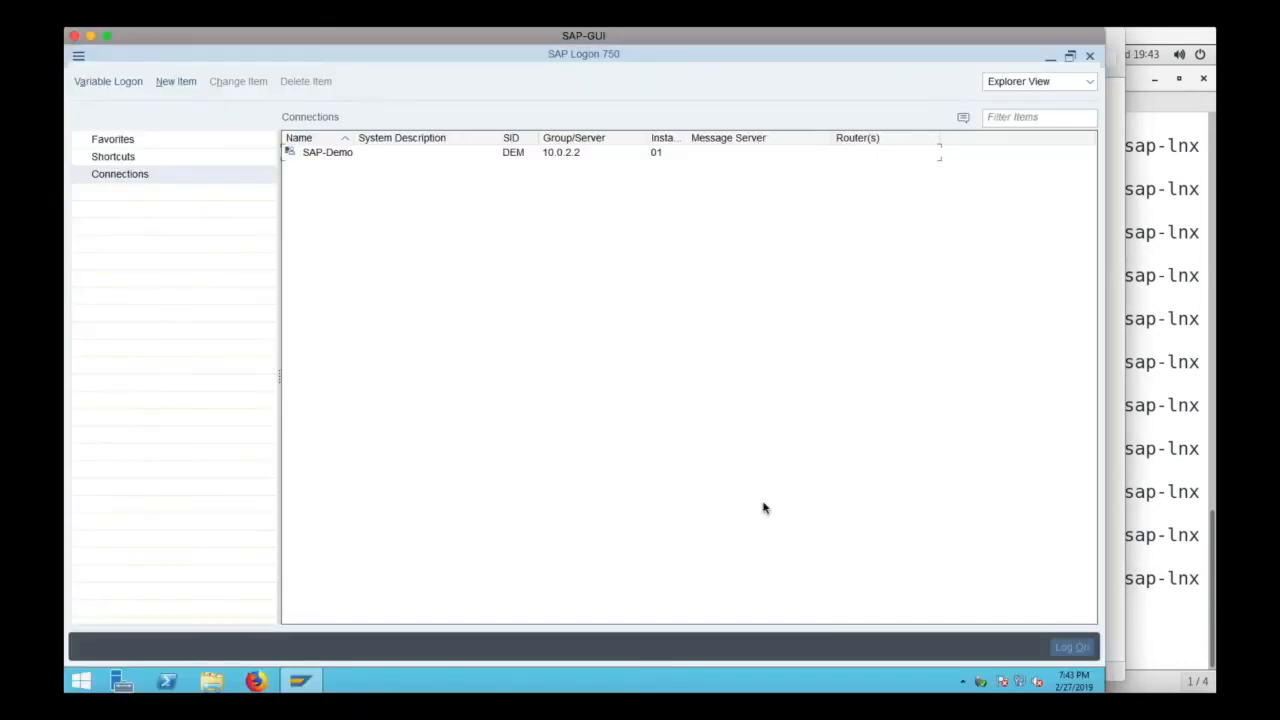
# - Open the SAP-Demo connection in SAP Logon and enter sap* as the user in client 001
pyautogui.click(327, 146)
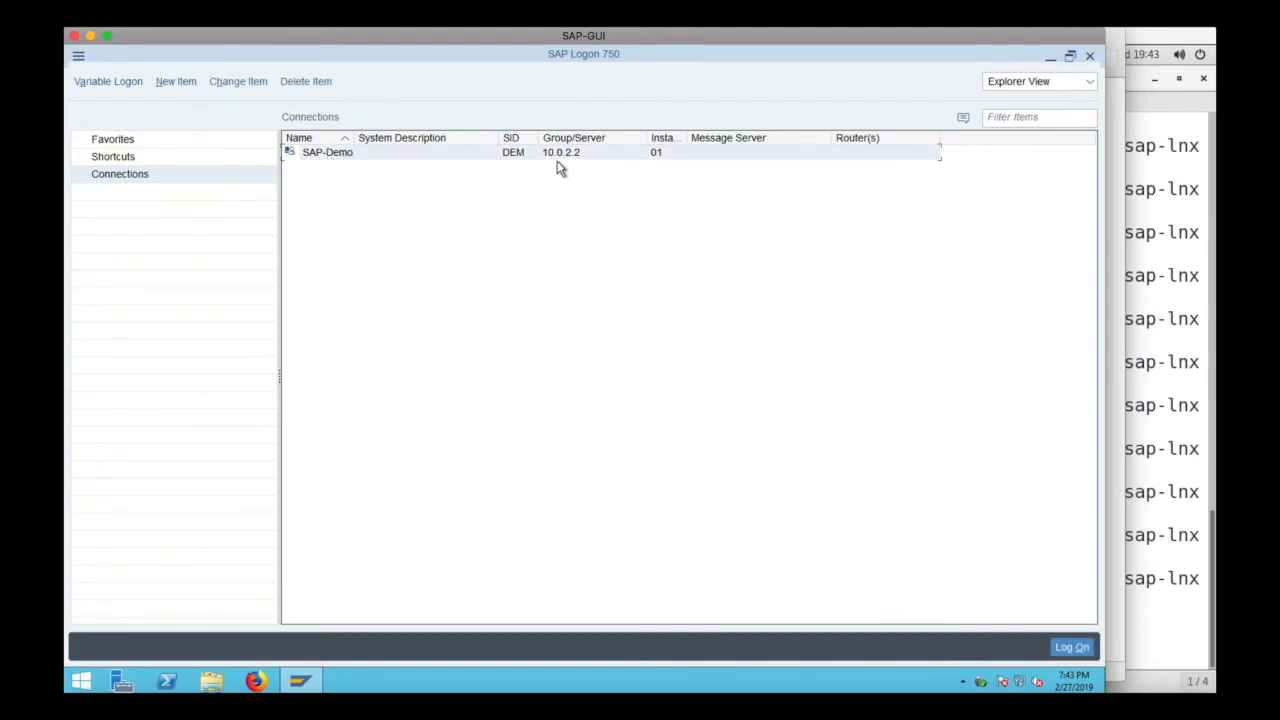
pyautogui.doubleClick(326, 158)
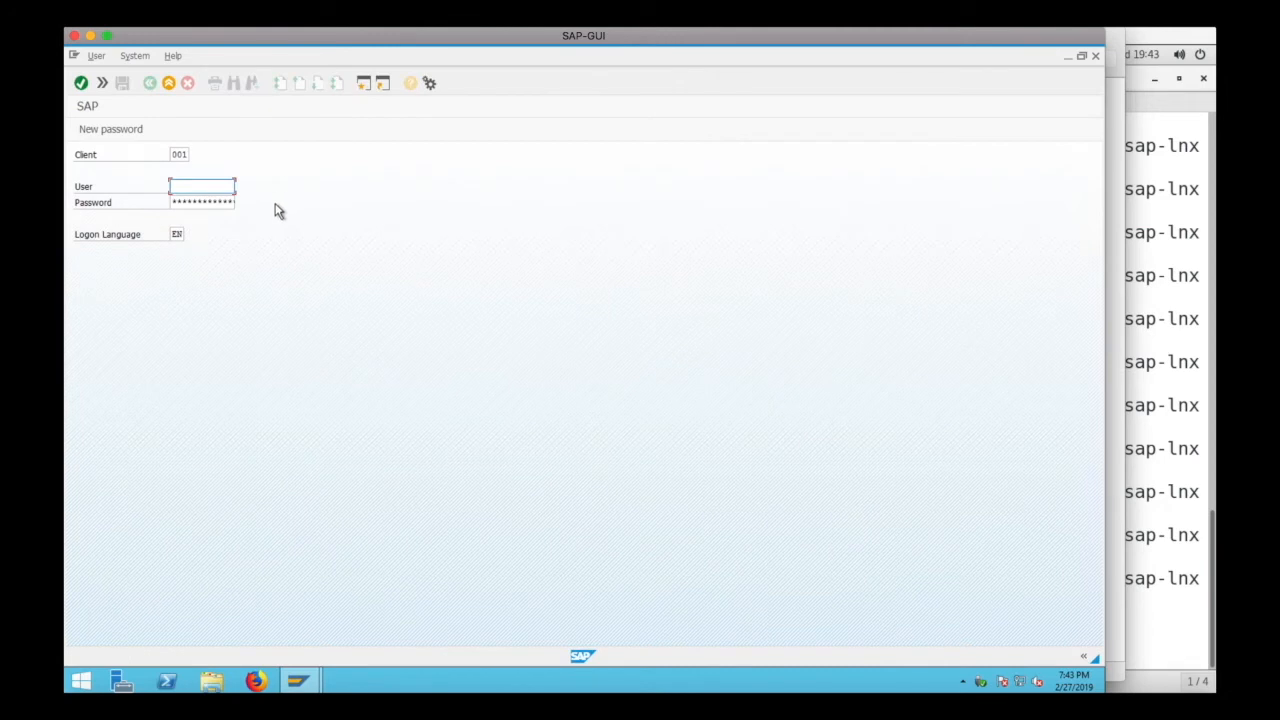
pyautogui.write('sap*')
pyautogui.press('Tab')
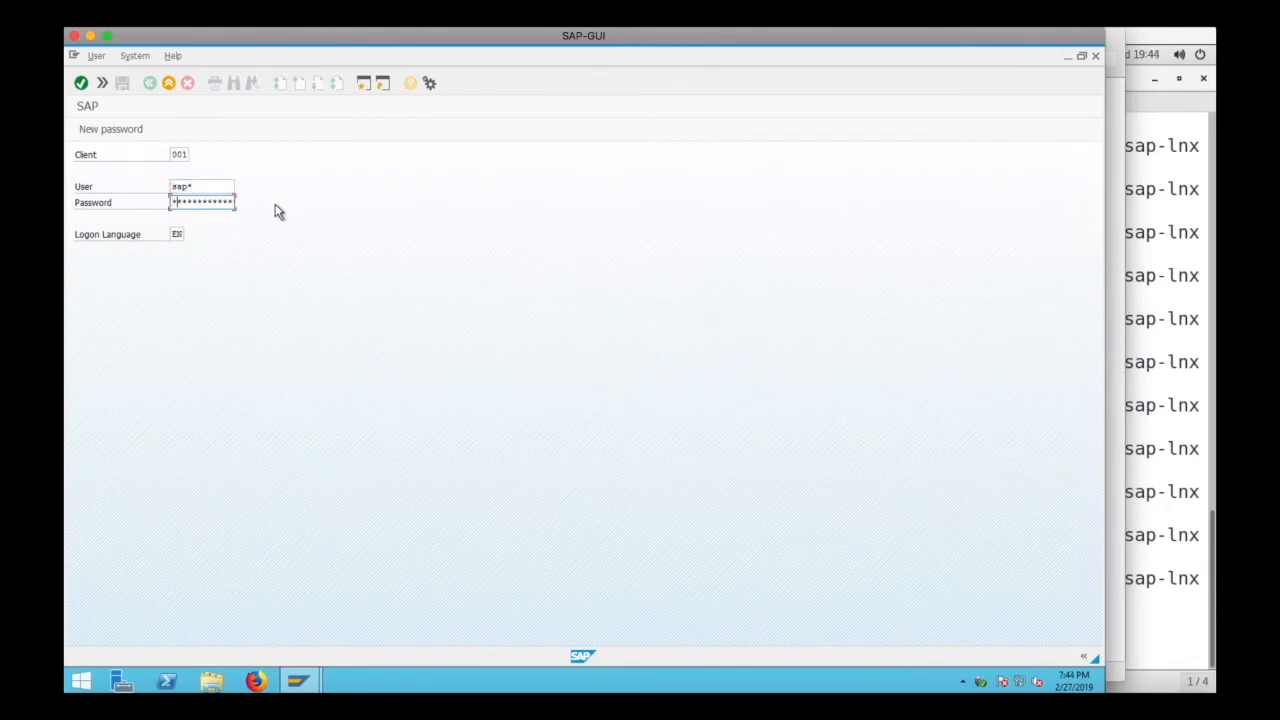
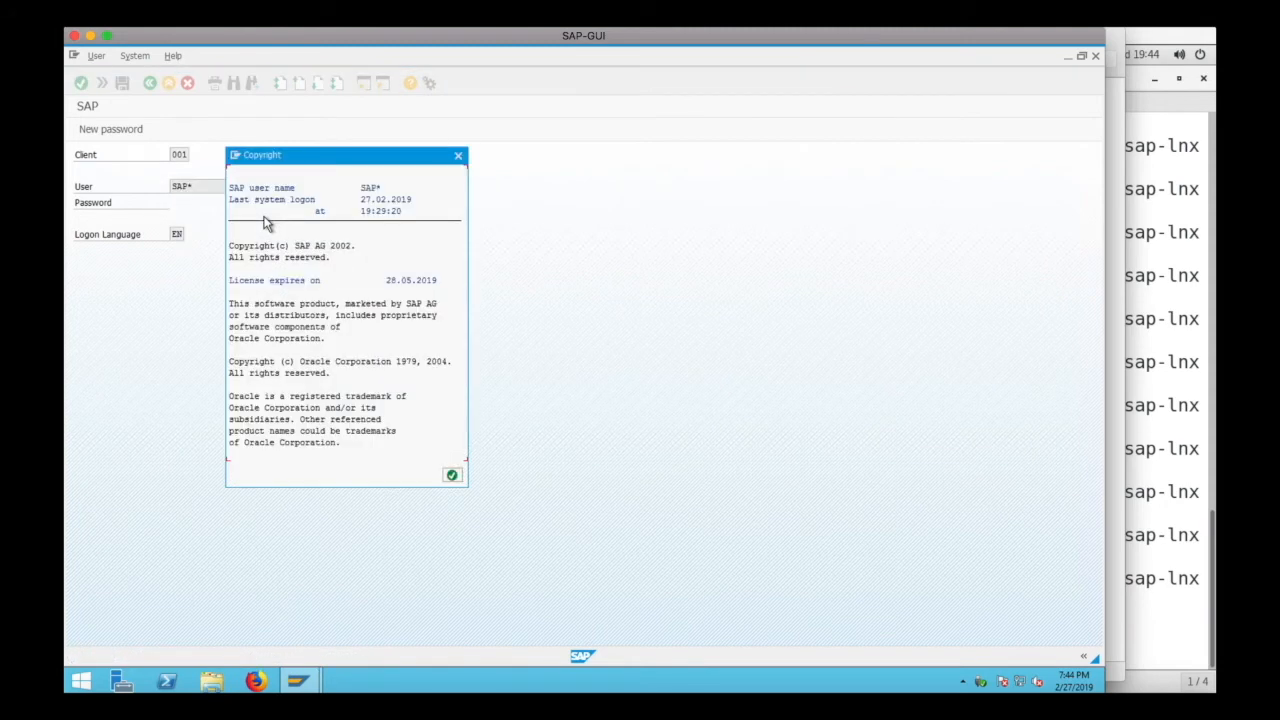
# - Close the copyright notice in SAP Easy Access and open the system status
pyautogui.click(452, 475)
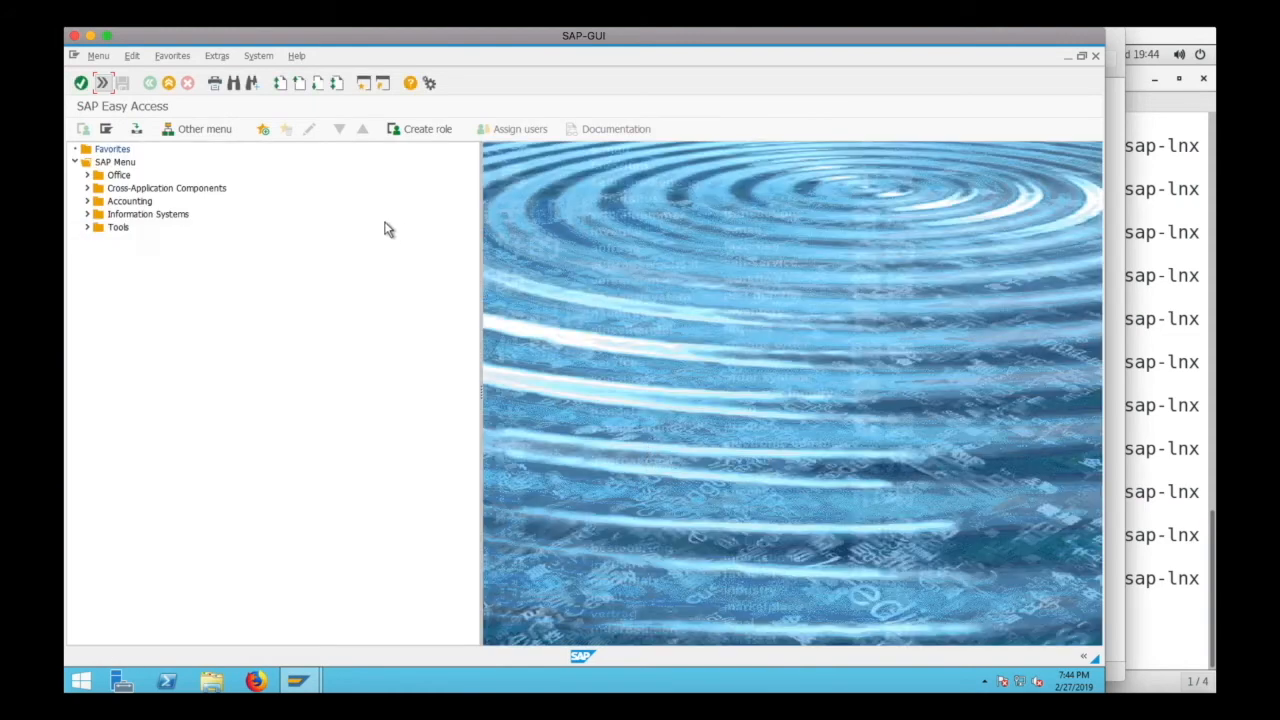
pyautogui.click(262, 57)
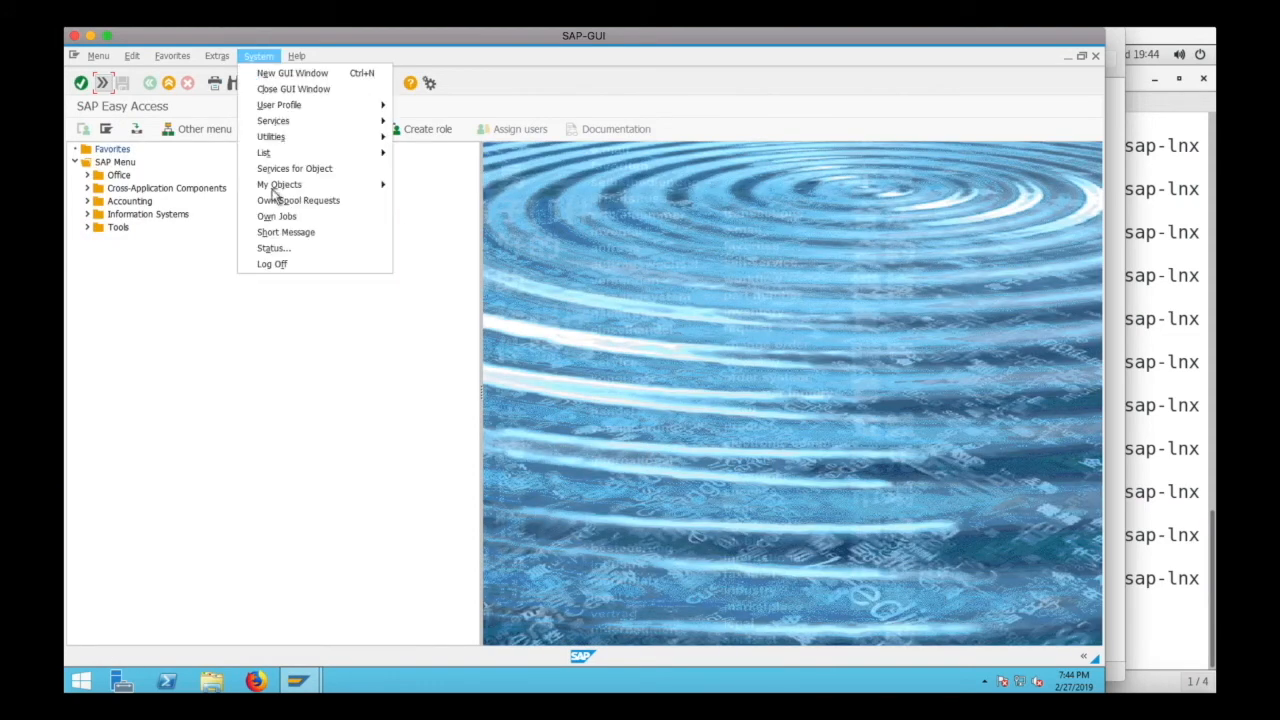
pyautogui.click(282, 250)
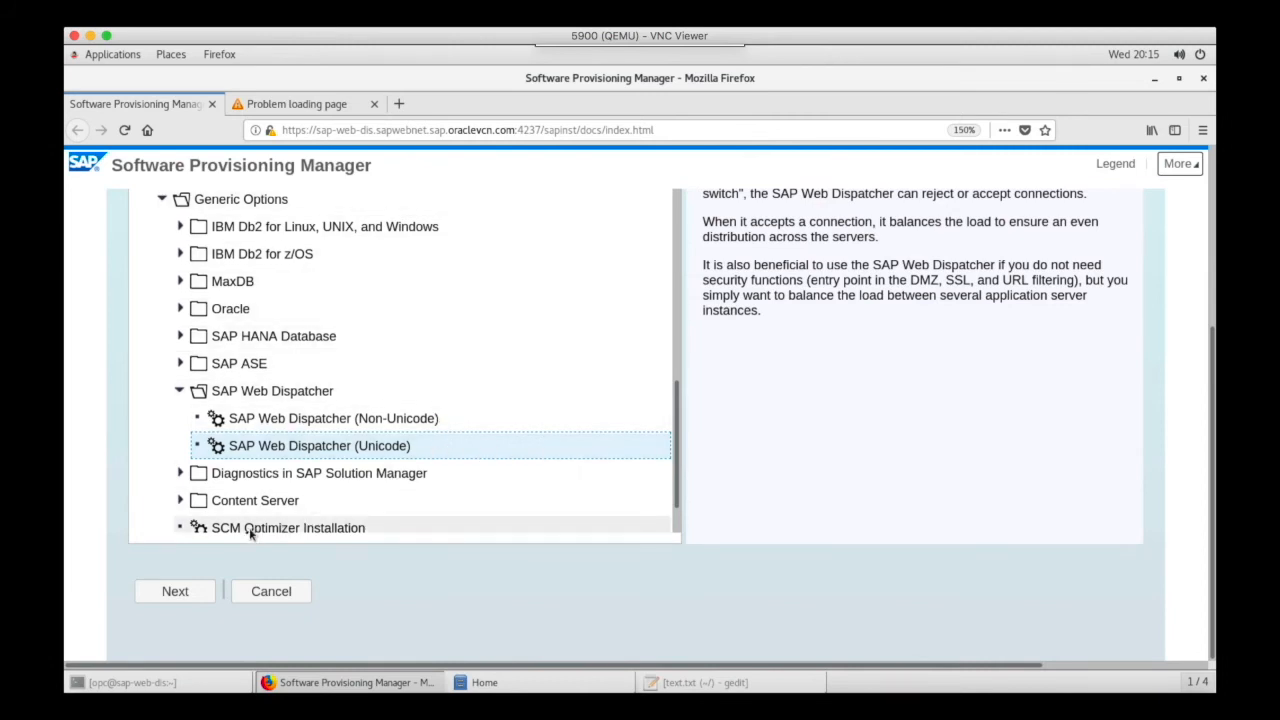
# - Start the SAP Web Dispatcher (Unicode) installation with the Typical parameter mode
pyautogui.click(190, 595)
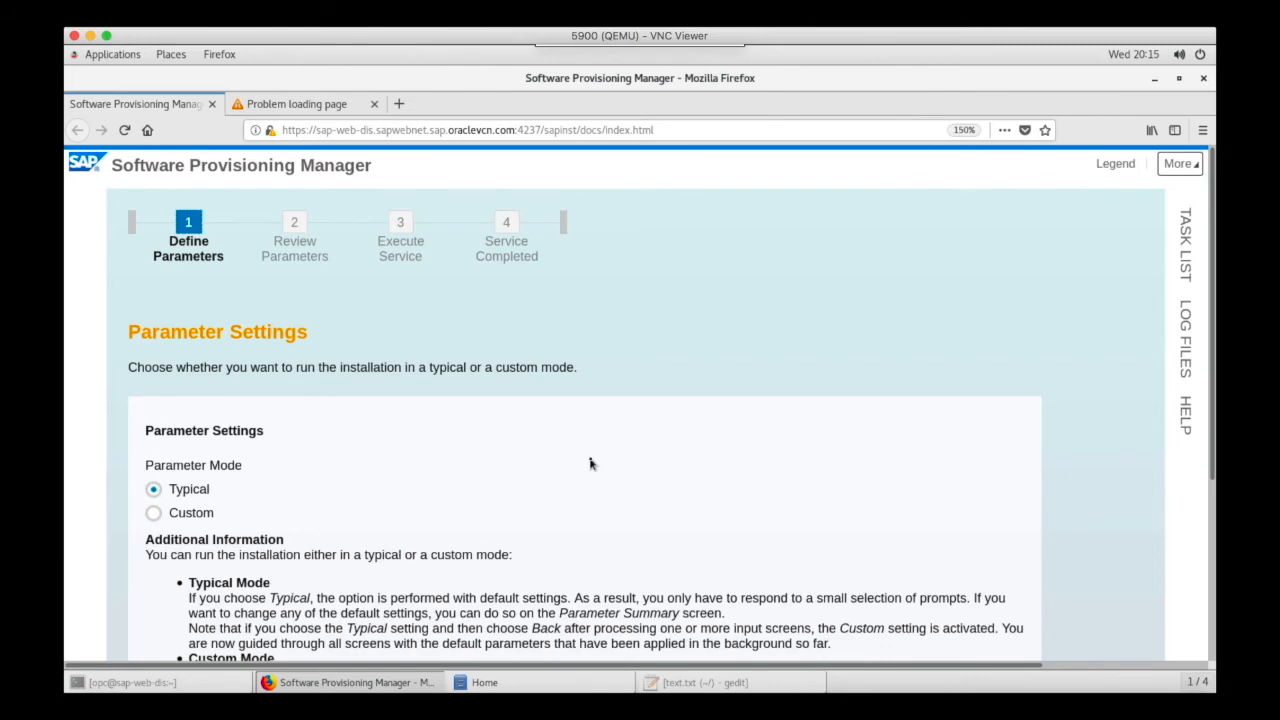
pyautogui.scroll(-5, 590, 463)
pyautogui.click(263, 511)
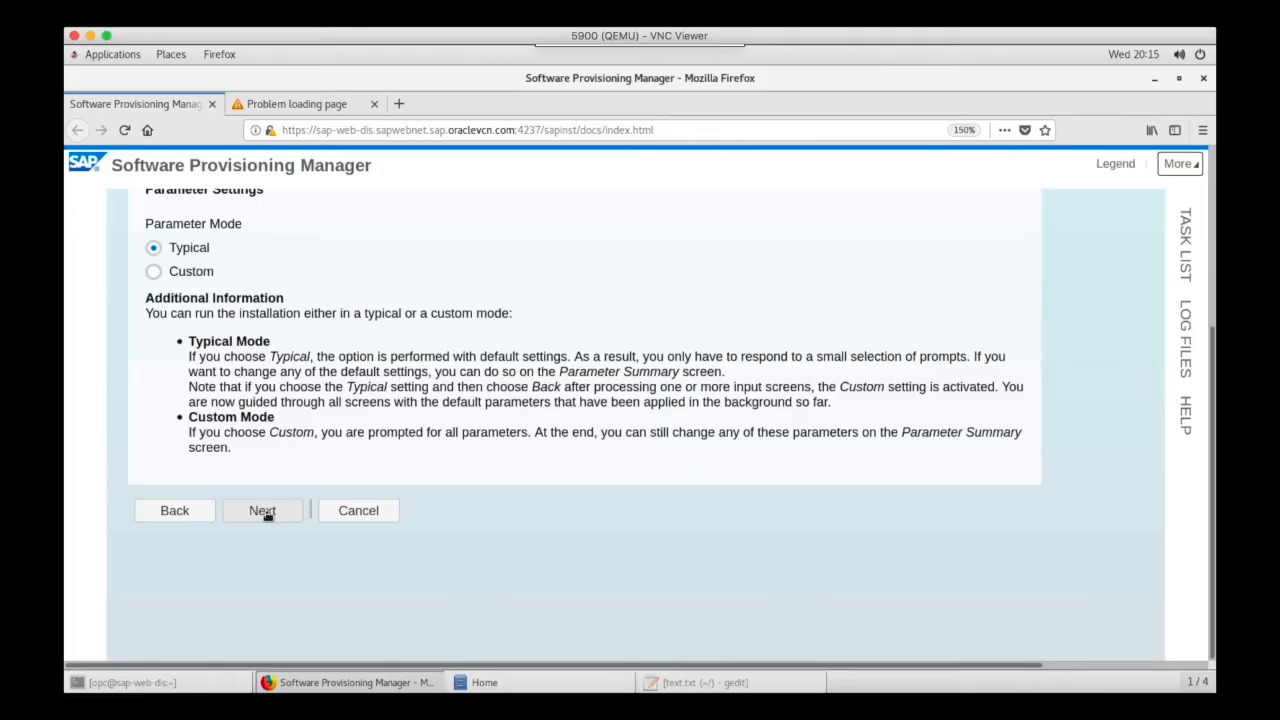
pyautogui.click(267, 515)
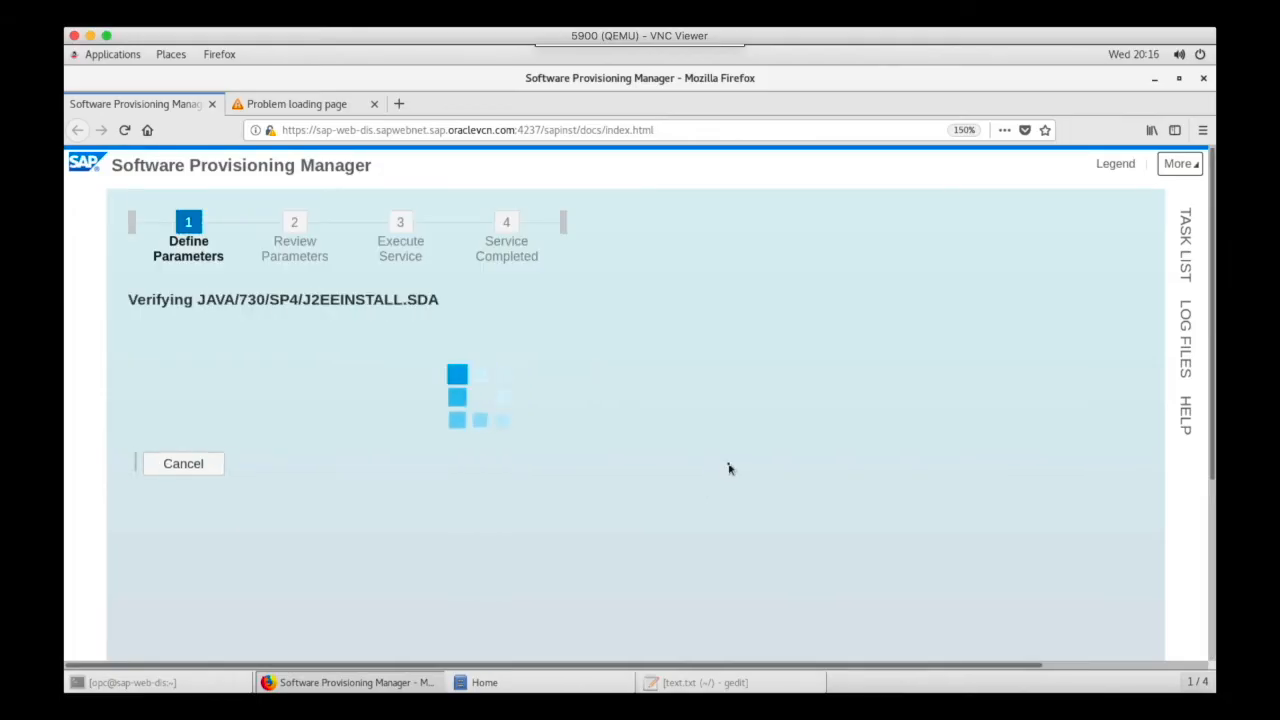
# - Continue to the master password screen and enter the master password for the installation
pyautogui.click(698, 470)
pyautogui.click(263, 655)
pyautogui.click(534, 508)
pyautogui.write('•••••••••')
pyautogui.press('Tab')
pyautogui.write('•••••••••')
# - Confirm the following parameter screens, pasting the required value into the requested field
pyautogui.click(263, 645)
pyautogui.rightClick(483, 515)
pyautogui.click(514, 588)
pyautogui.click(263, 645)
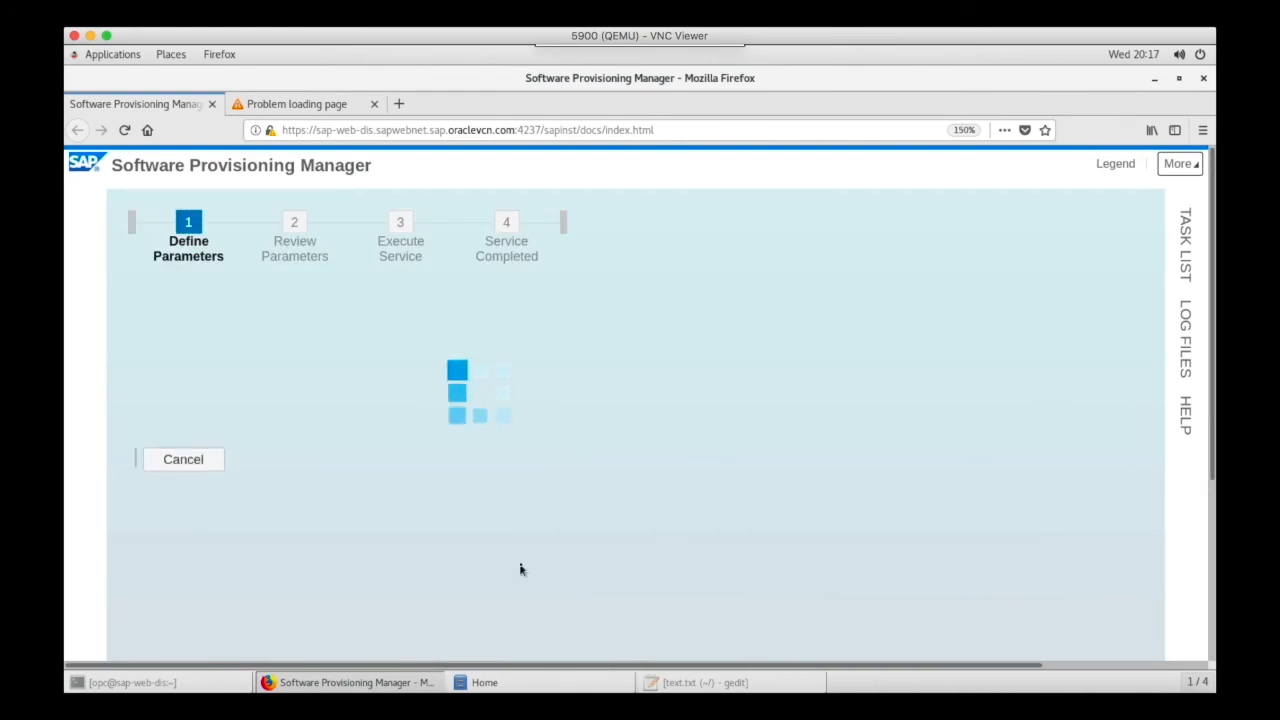
pyautogui.scroll(-10, 488, 540)
pyautogui.click(261, 645)
pyautogui.scroll(-10, 935, 425)
pyautogui.click(262, 645)
pyautogui.scroll(-3, 623, 526)
# - Enter sap-lnx-app as the backend message server host and DEM as the SAP system ID, then continue
pyautogui.click(600, 379)
pyautogui.write('sap-lnx-app')
pyautogui.click(610, 411)
pyautogui.write('DEM')
pyautogui.click(262, 628)
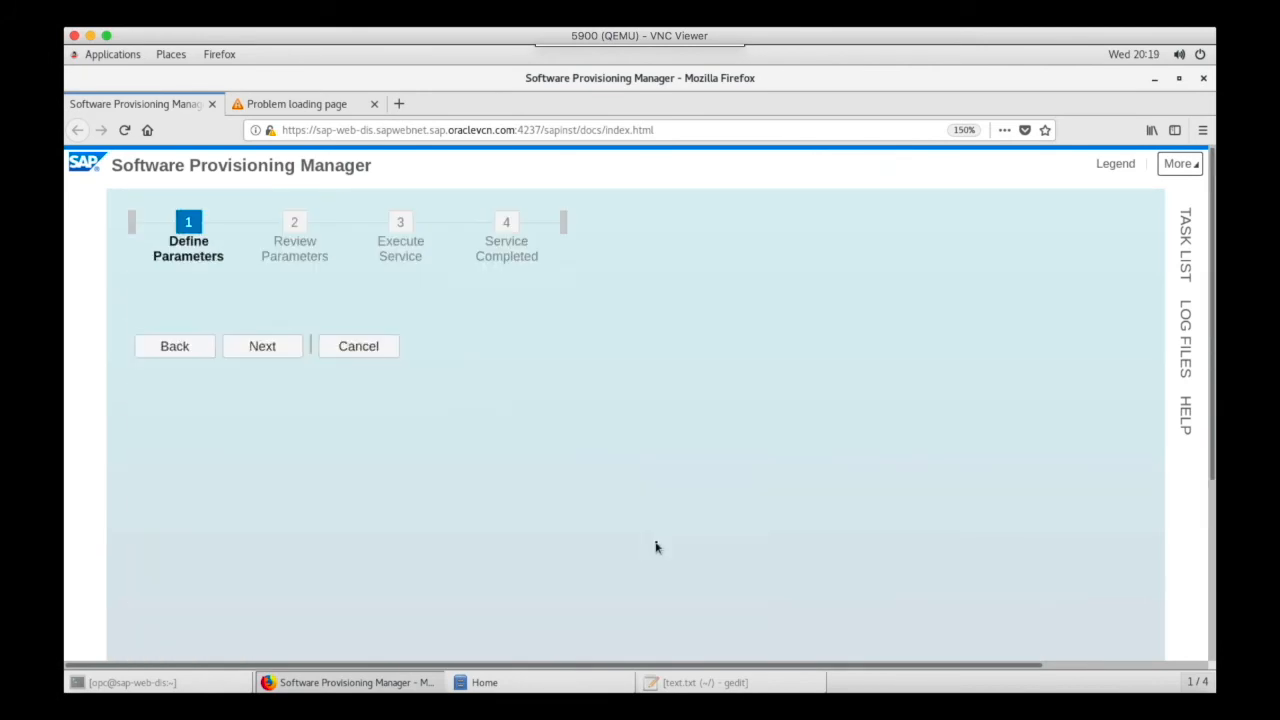
# - Review the parameter summary and start the Web Dispatcher installation
pyautogui.scroll(-5, 658, 545)
pyautogui.click(262, 533)
pyautogui.scroll(-15, 626, 478)
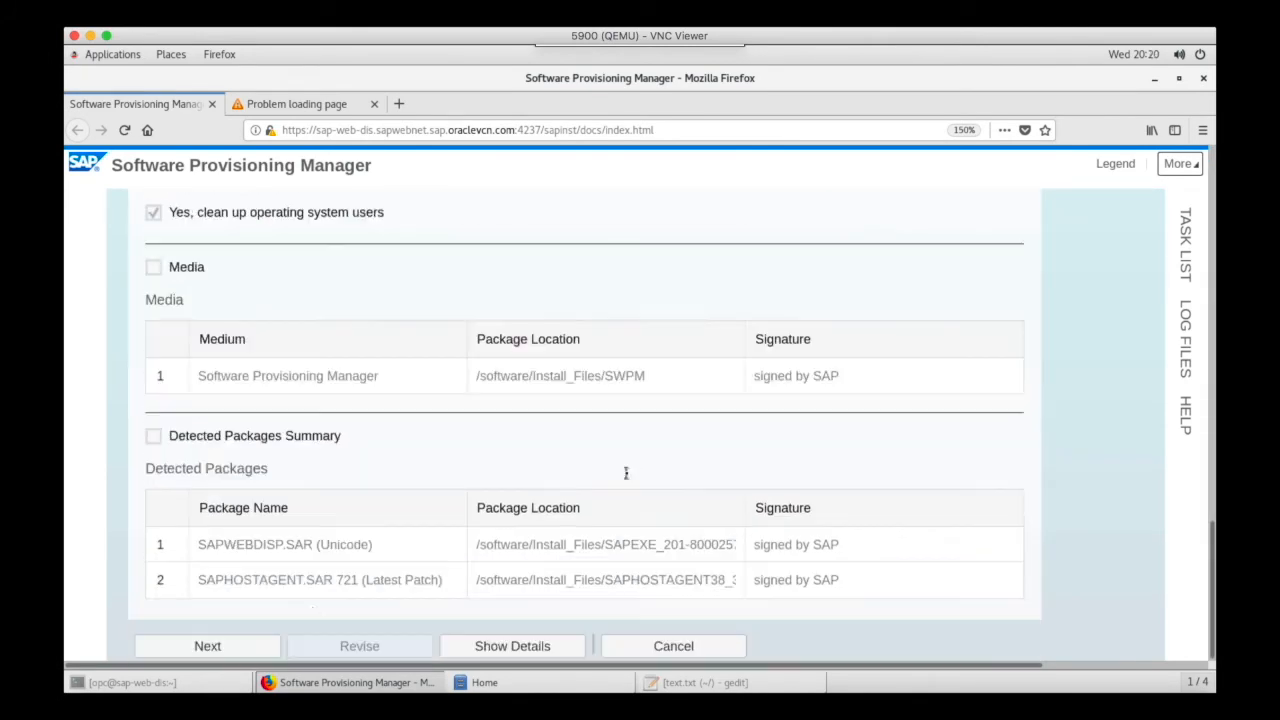
pyautogui.click(262, 640)
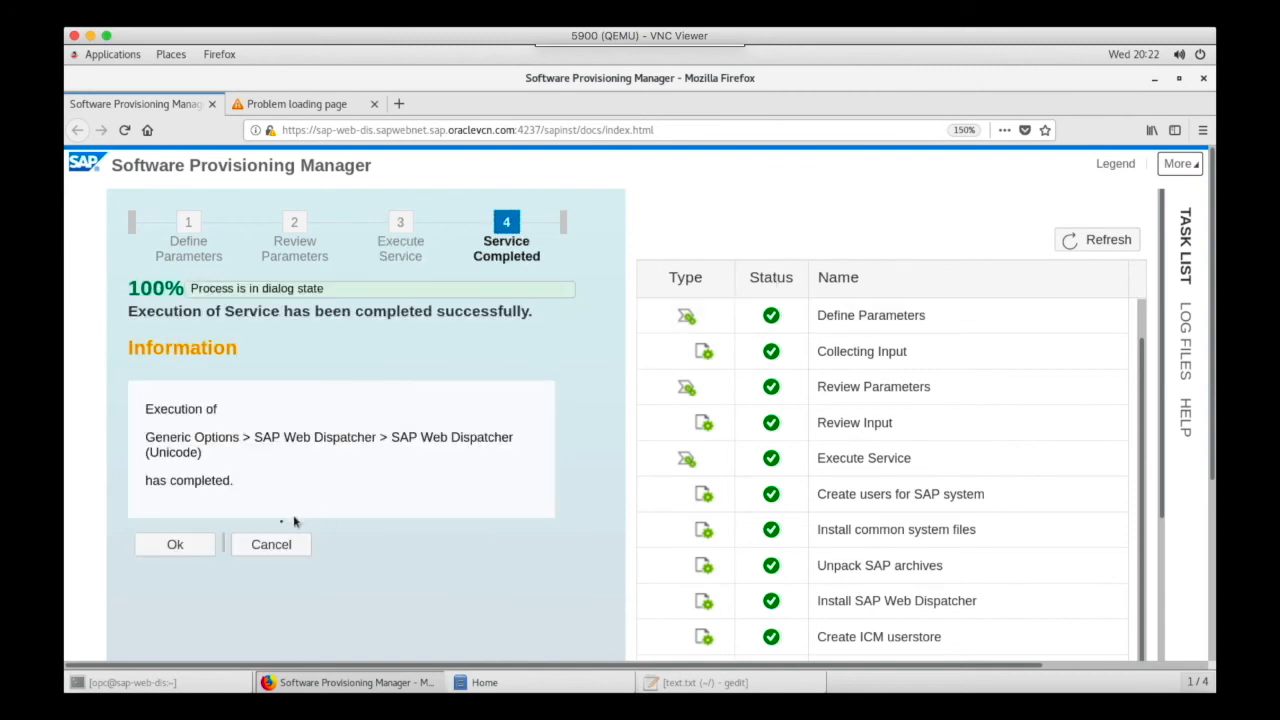
# - Acknowledge the completed Web Dispatcher installation and close the feedback dialog
pyautogui.click(212, 545)
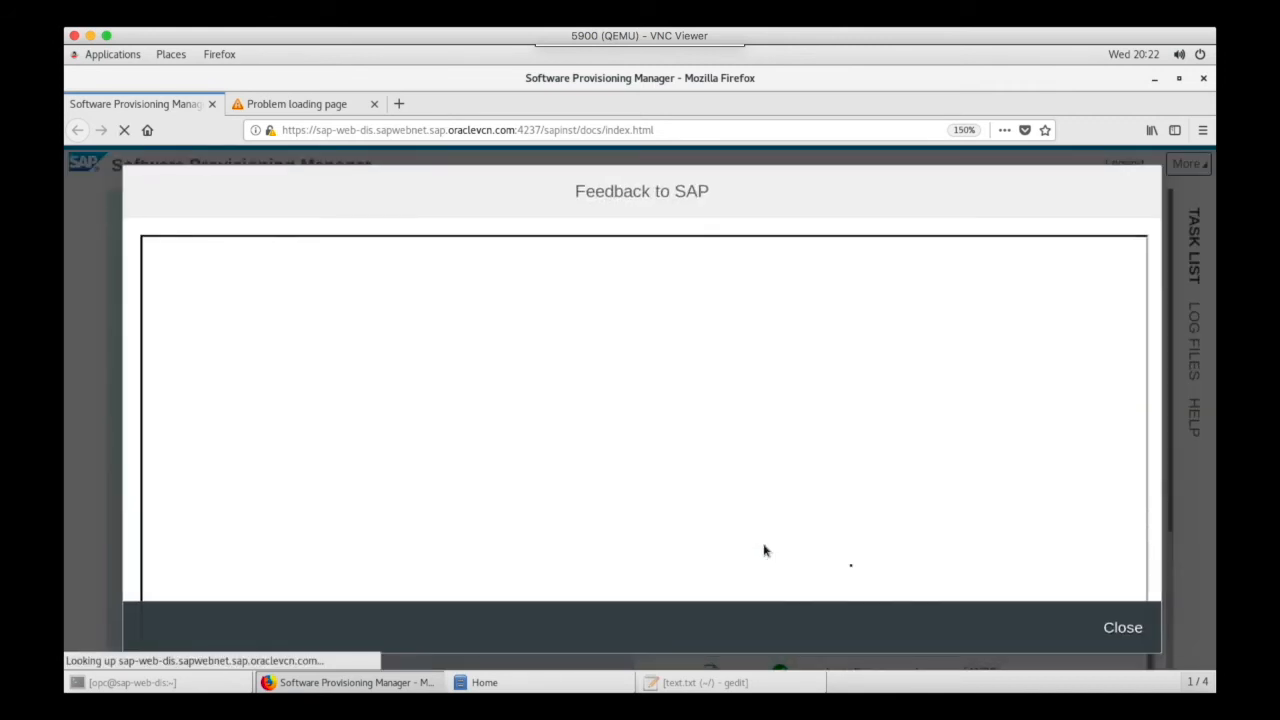
pyautogui.click(1109, 626)
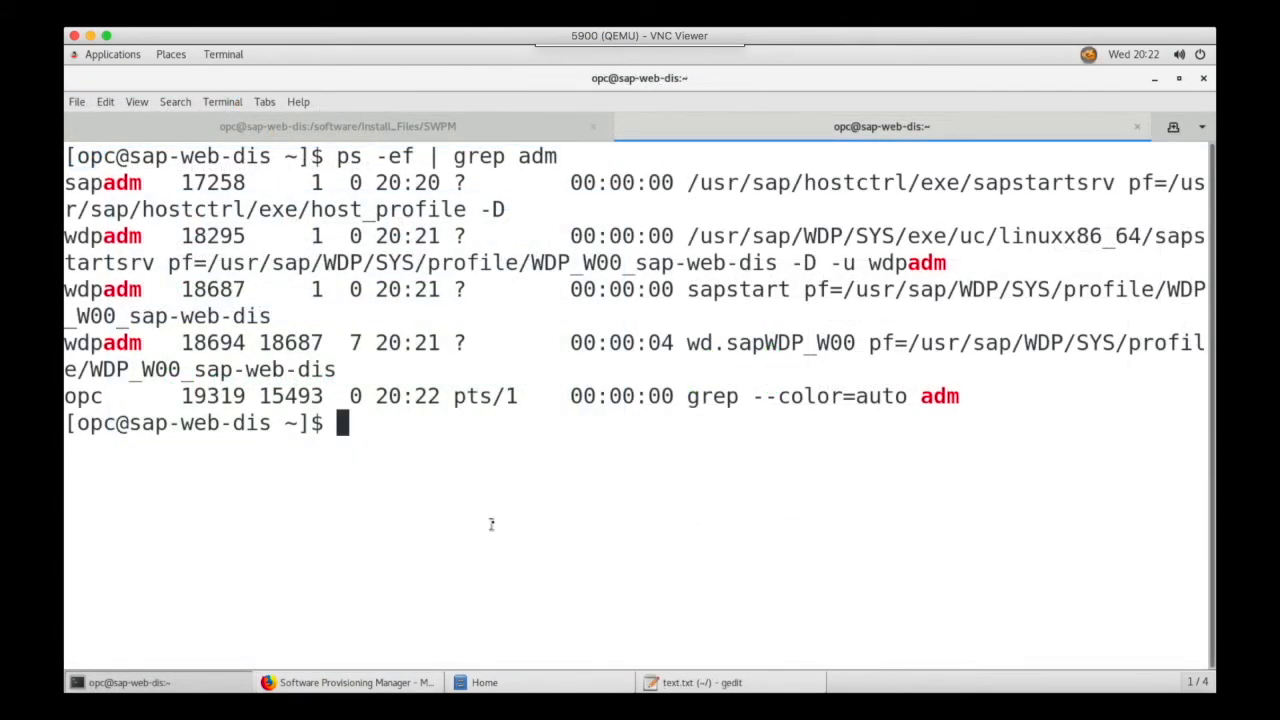
# - Open the Web Dispatcher administration page in Firefox, log on as webadm with the admin password, and answer the save-login prompt
pyautogui.click(402, 684)
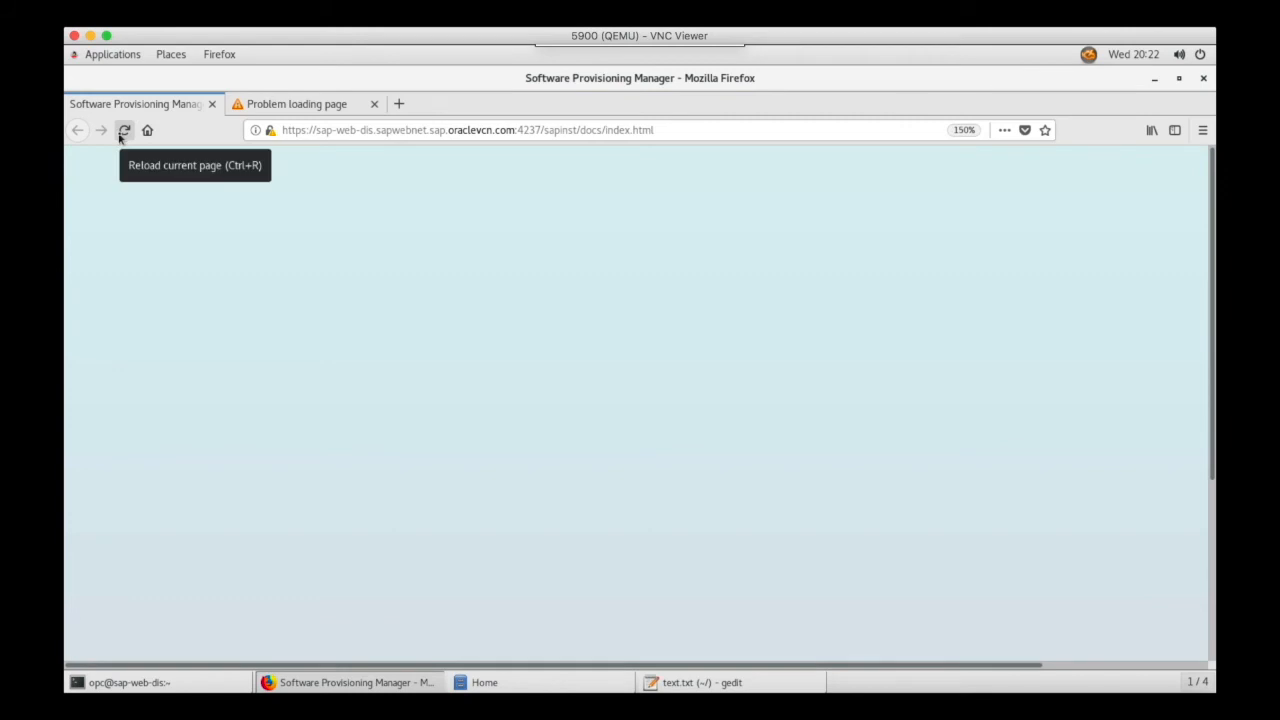
pyautogui.click(328, 106)
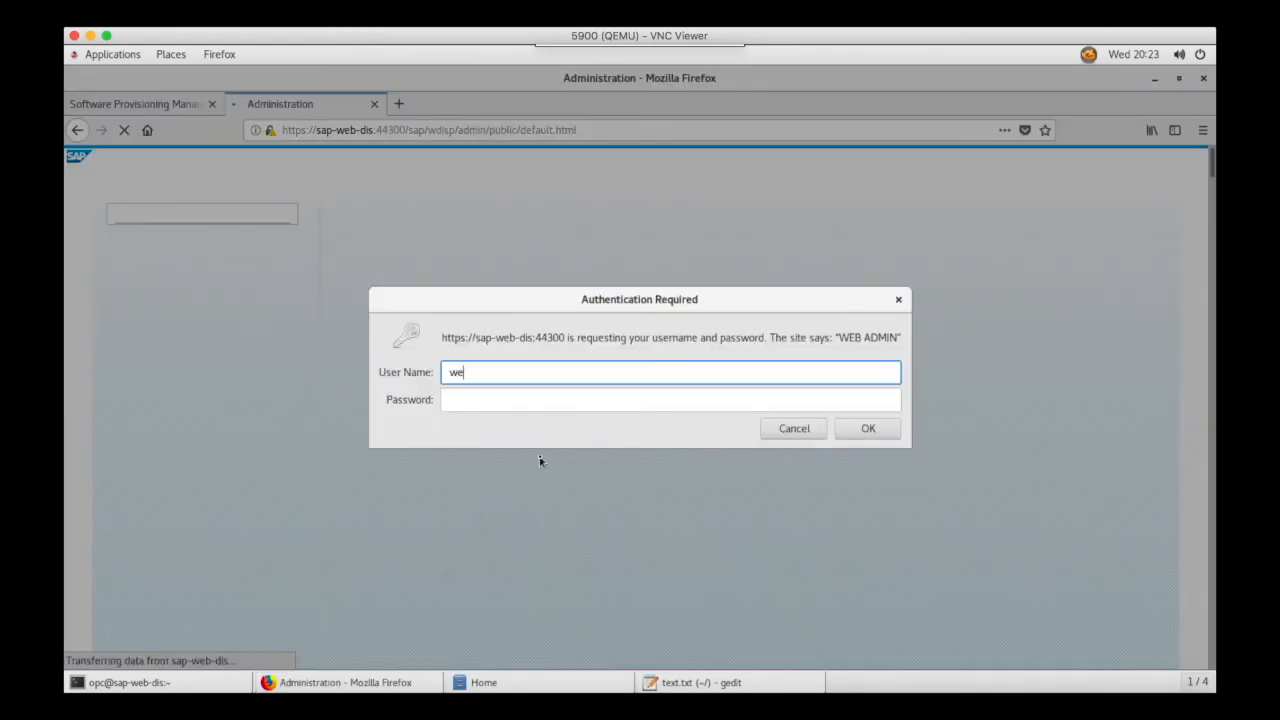
pyautogui.write('webadm')
pyautogui.press('Tab')
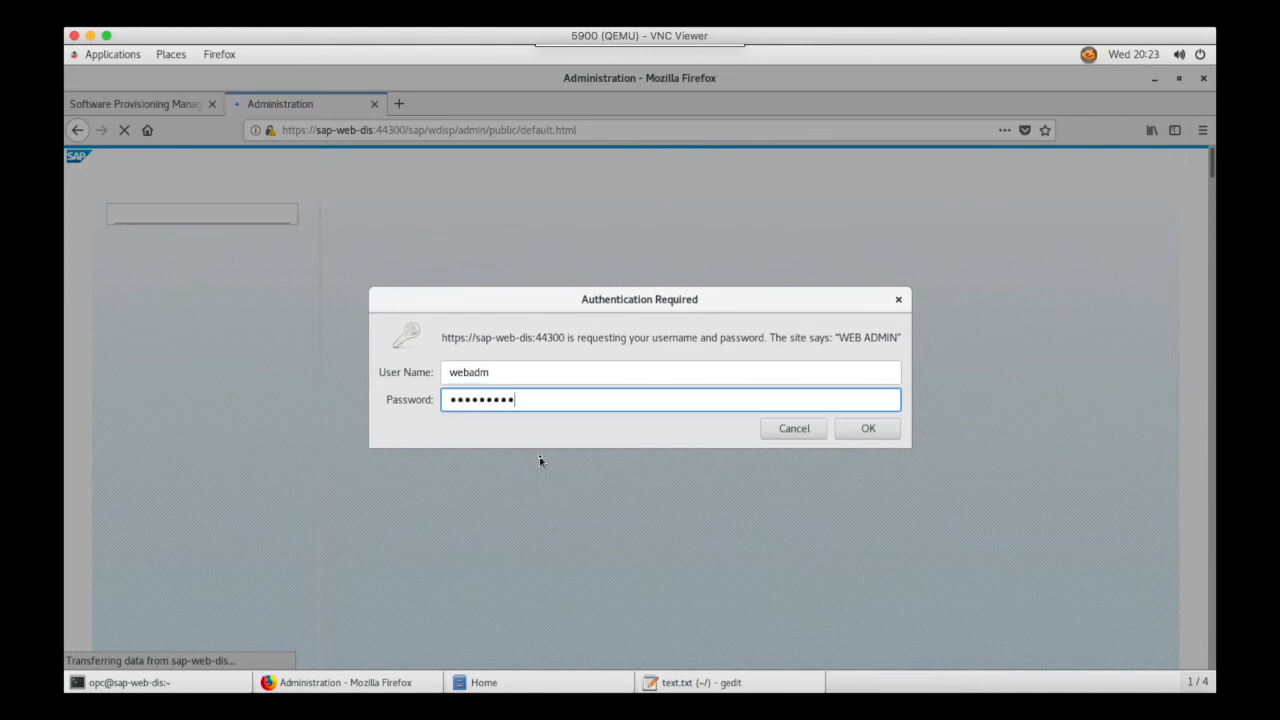
pyautogui.press('Return')
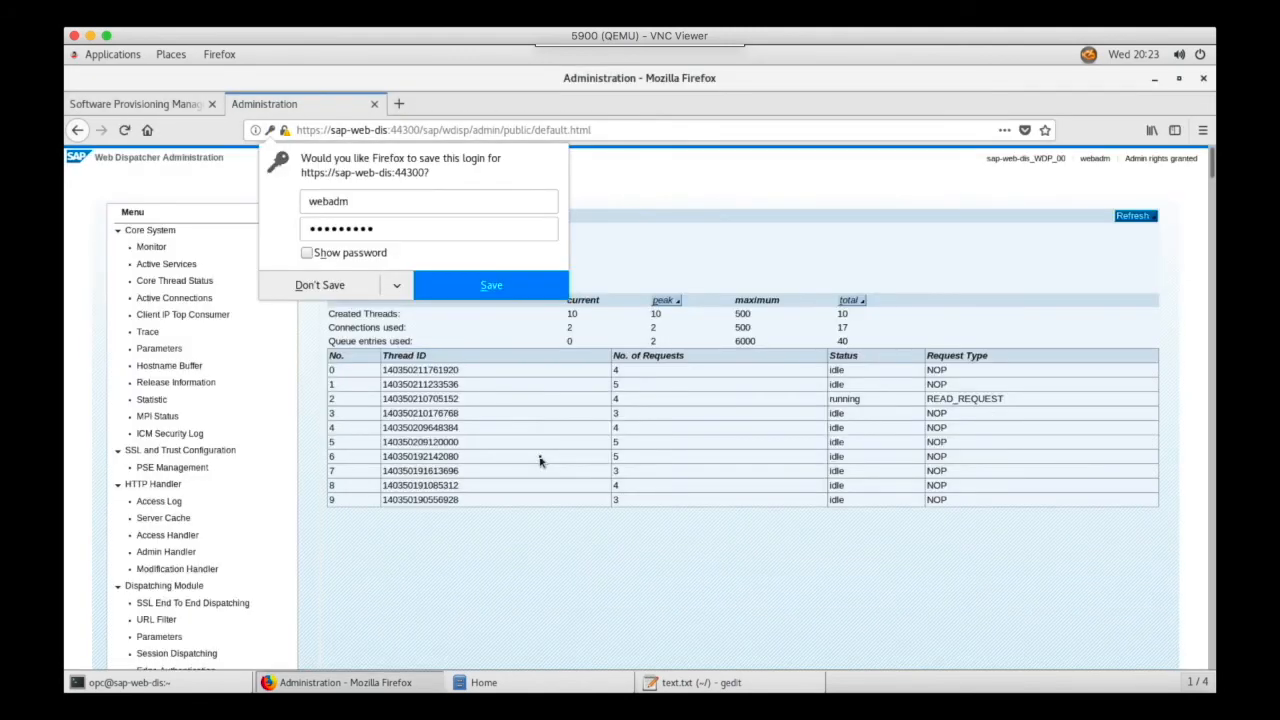
pyautogui.click(435, 287)
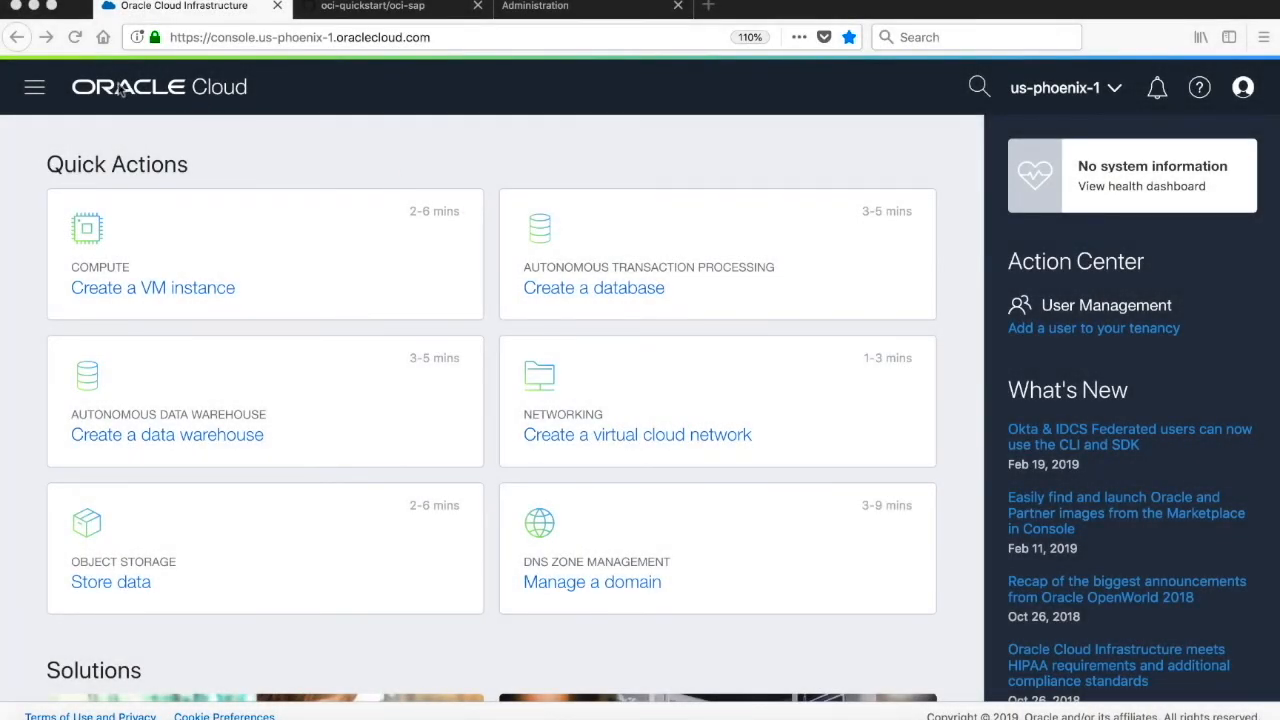
# - Open the Load Balancers list in the OCI console and select the SAP_Load_Balancer's public IP address
pyautogui.click(33, 92)
pyautogui.moveTo(138, 318)
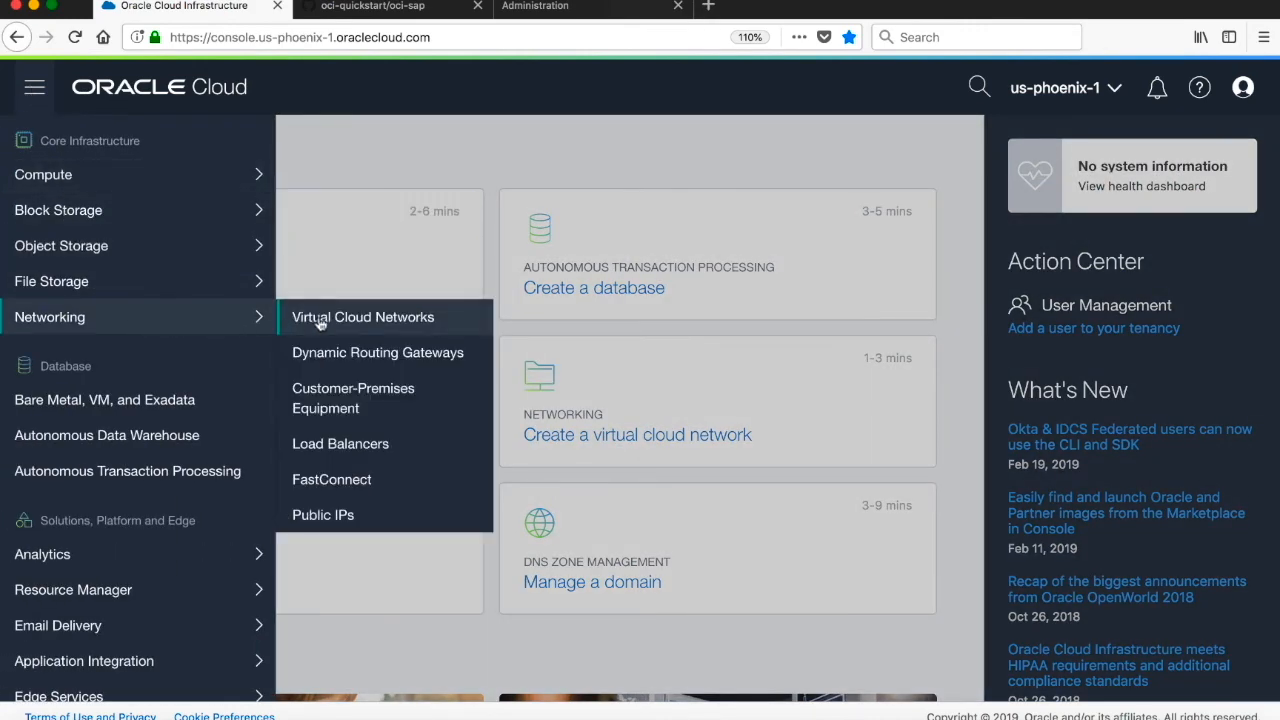
pyautogui.click(334, 443)
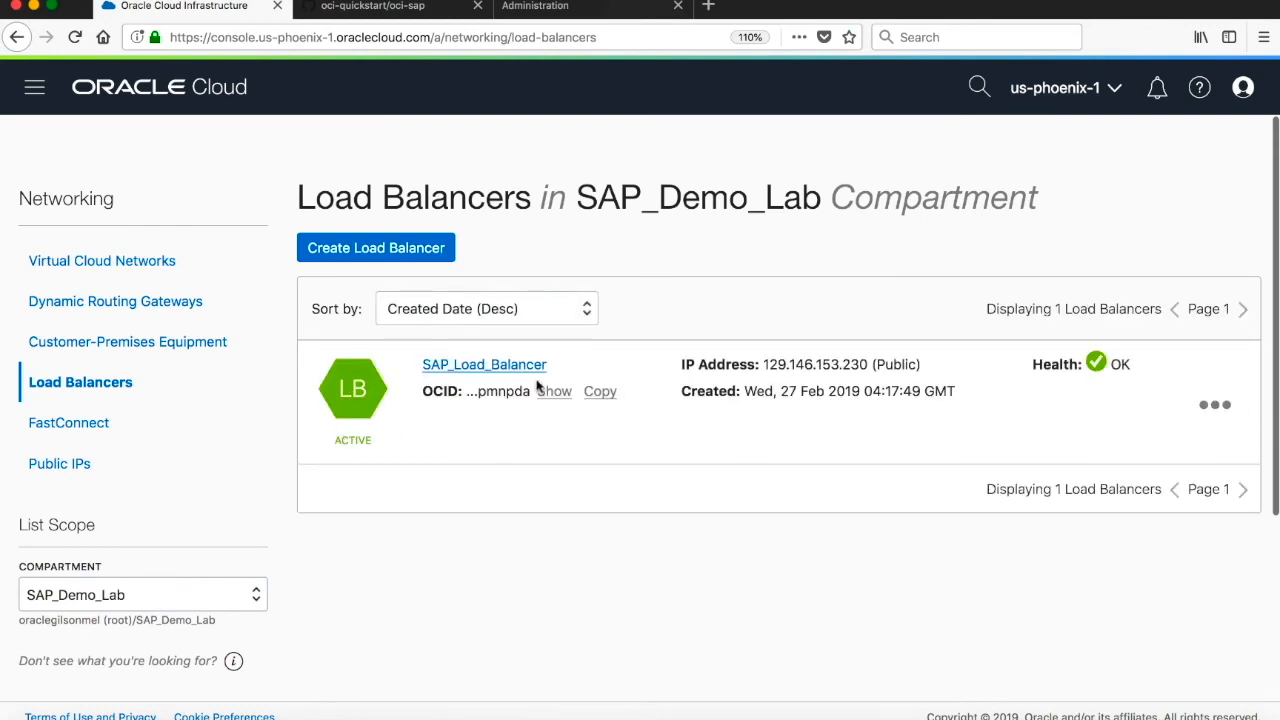
pyautogui.moveTo(763, 365); pyautogui.dragTo(867, 365)
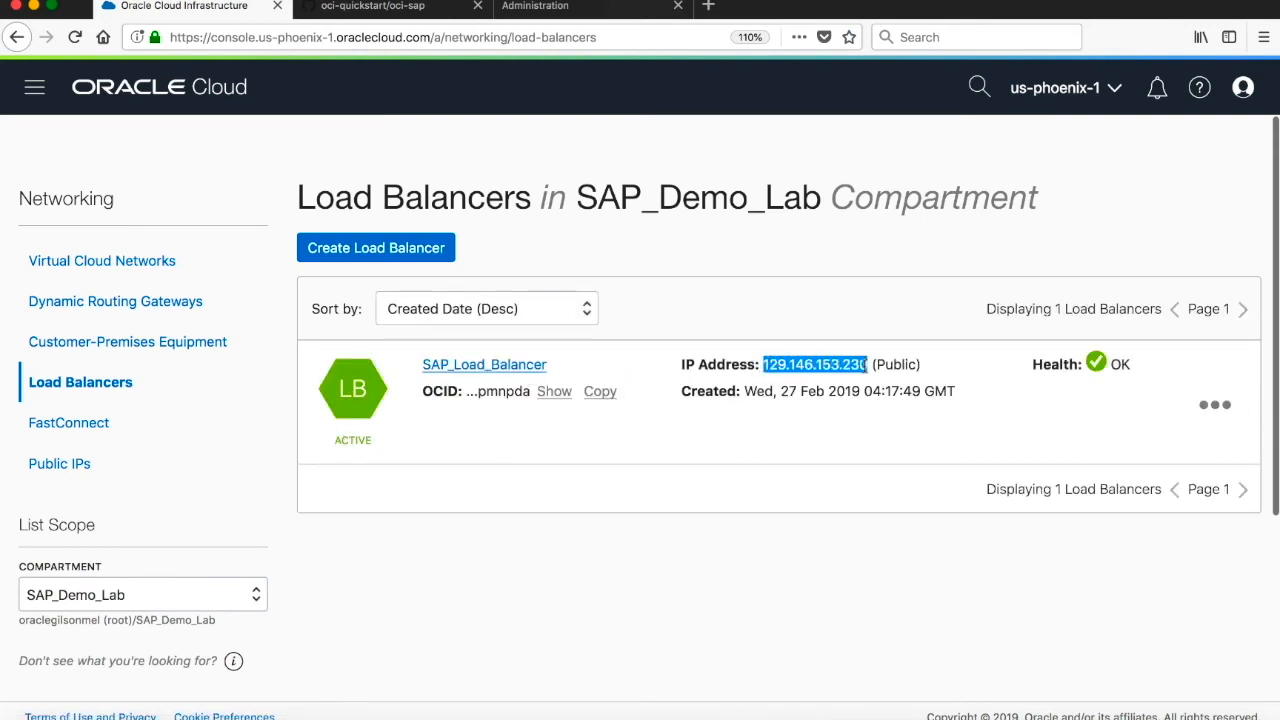
# - Open the SAP_Load_Balancer details and show its backend sets
pyautogui.click(513, 369)
pyautogui.scroll(-5, 513, 373)
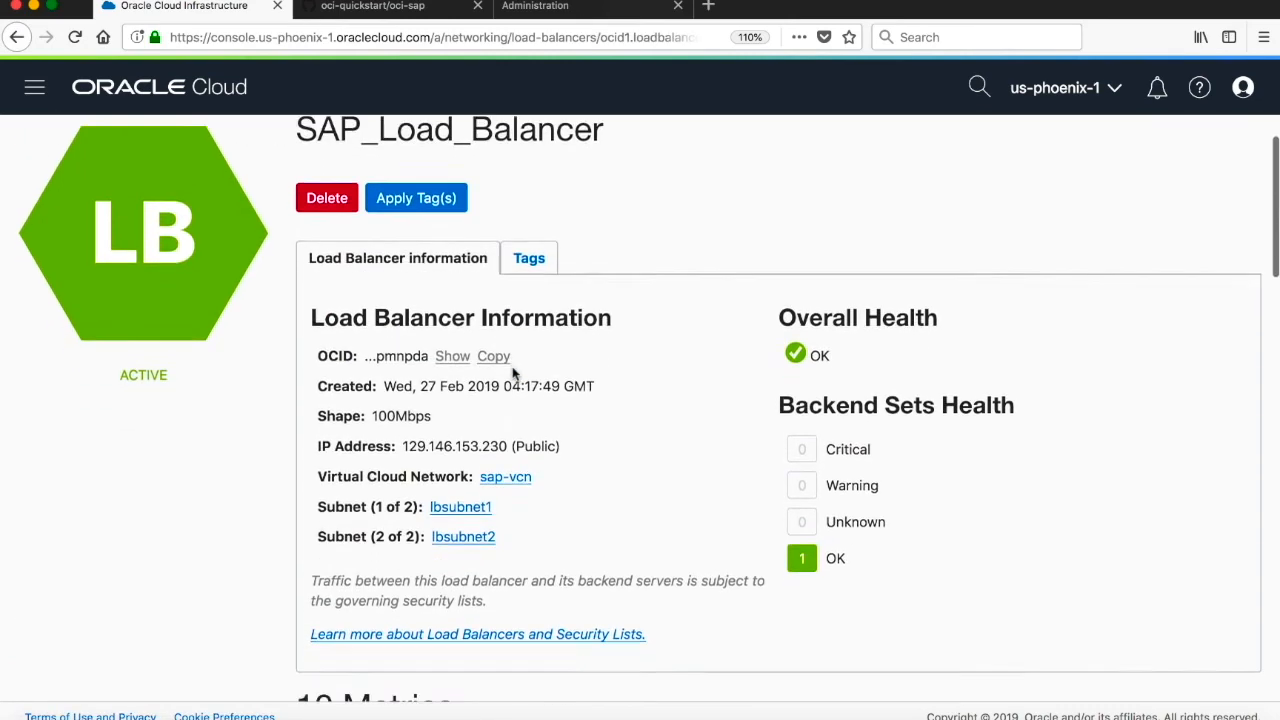
pyautogui.scroll(-3, 513, 373)
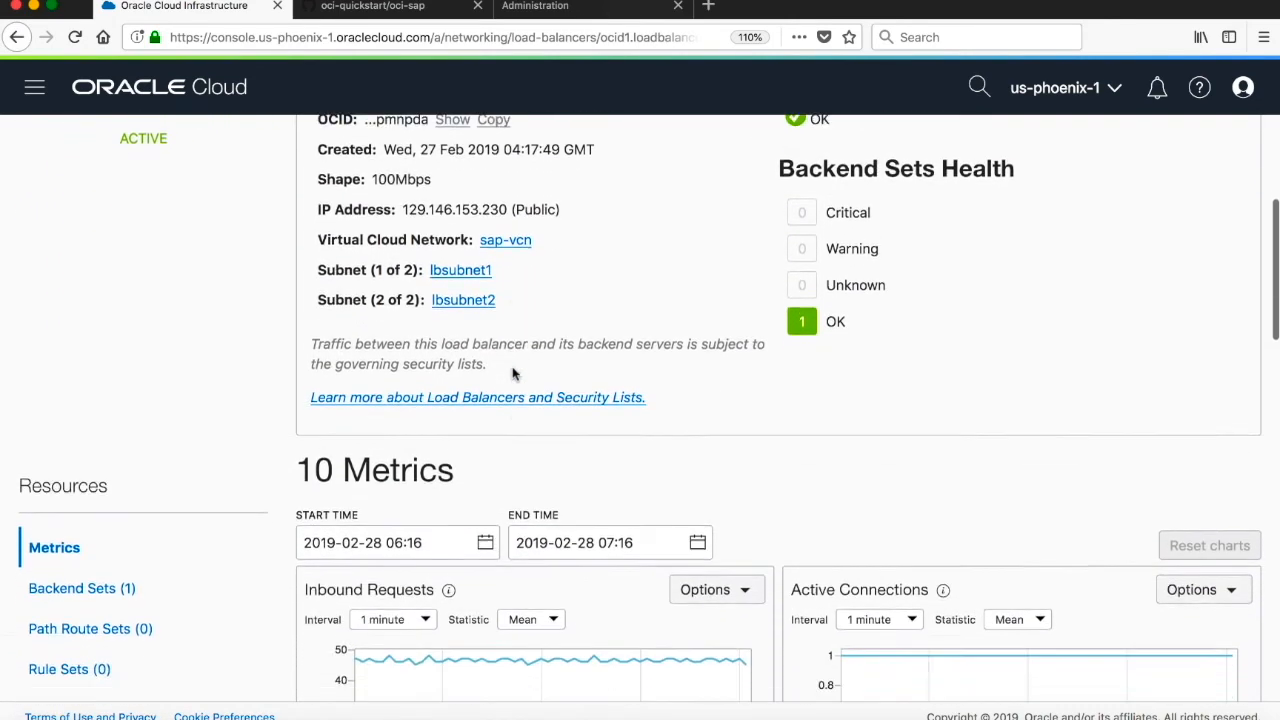
pyautogui.click(104, 528)
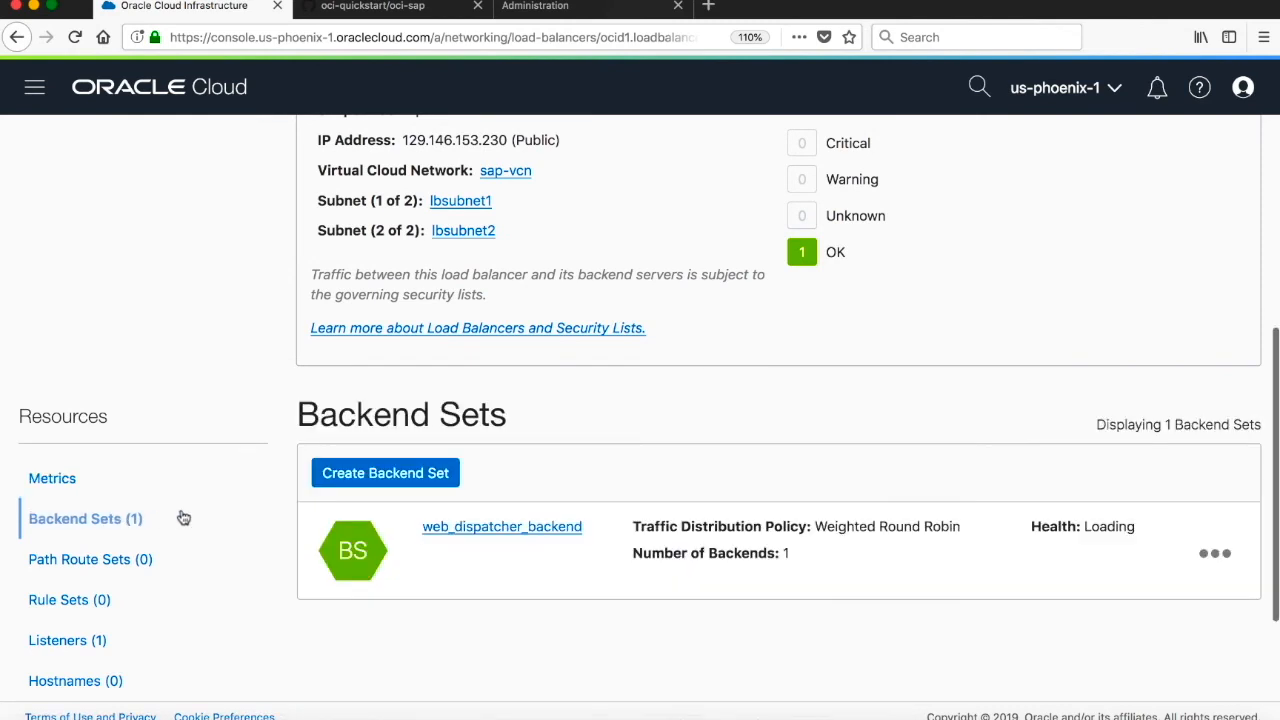
# - Open the health check of the web_dispatcher_backend set, inspect its port and URL path, and cancel
pyautogui.click(1175, 563)
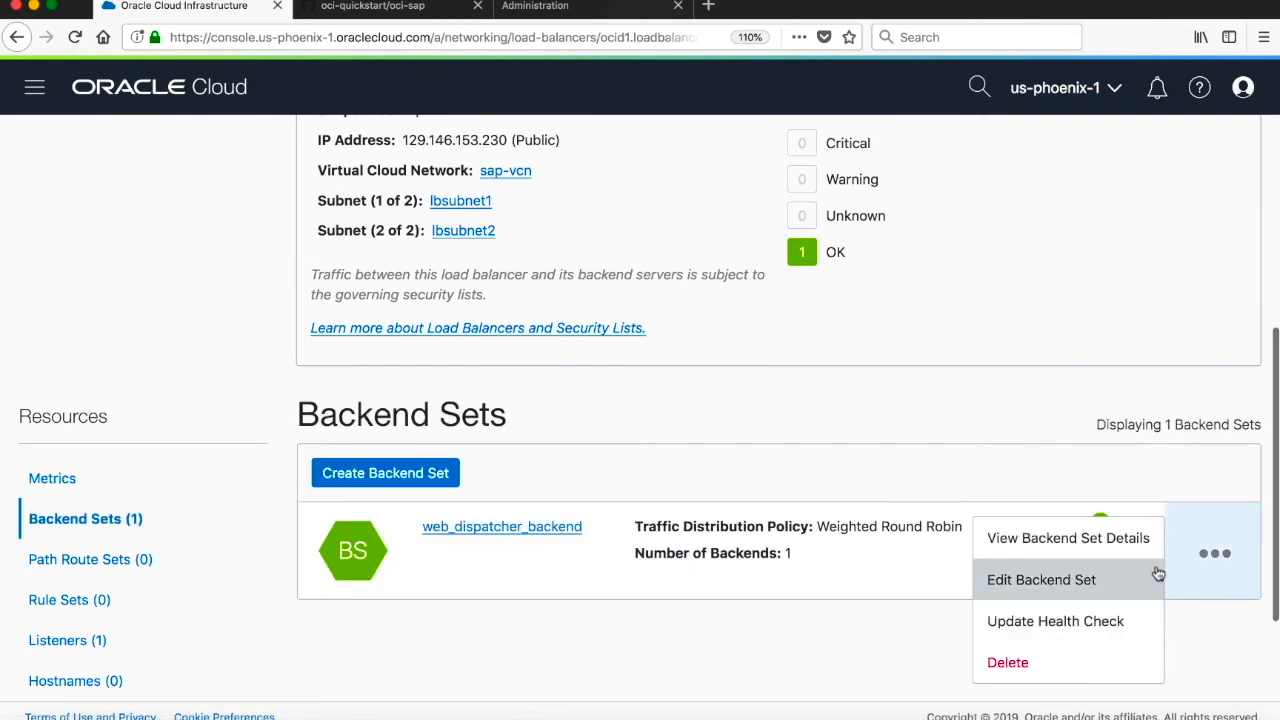
pyautogui.click(1104, 620)
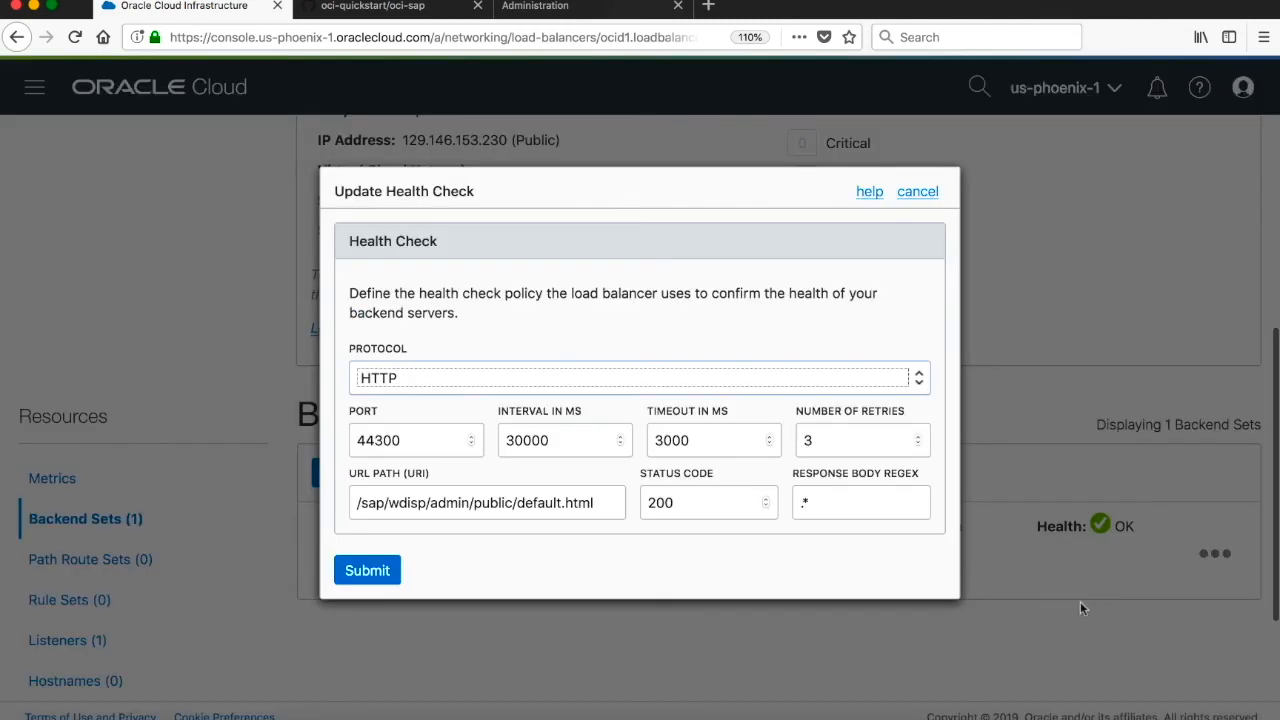
pyautogui.moveTo(413, 440); pyautogui.dragTo(355, 440)
pyautogui.moveTo(355, 503); pyautogui.dragTo(616, 505)
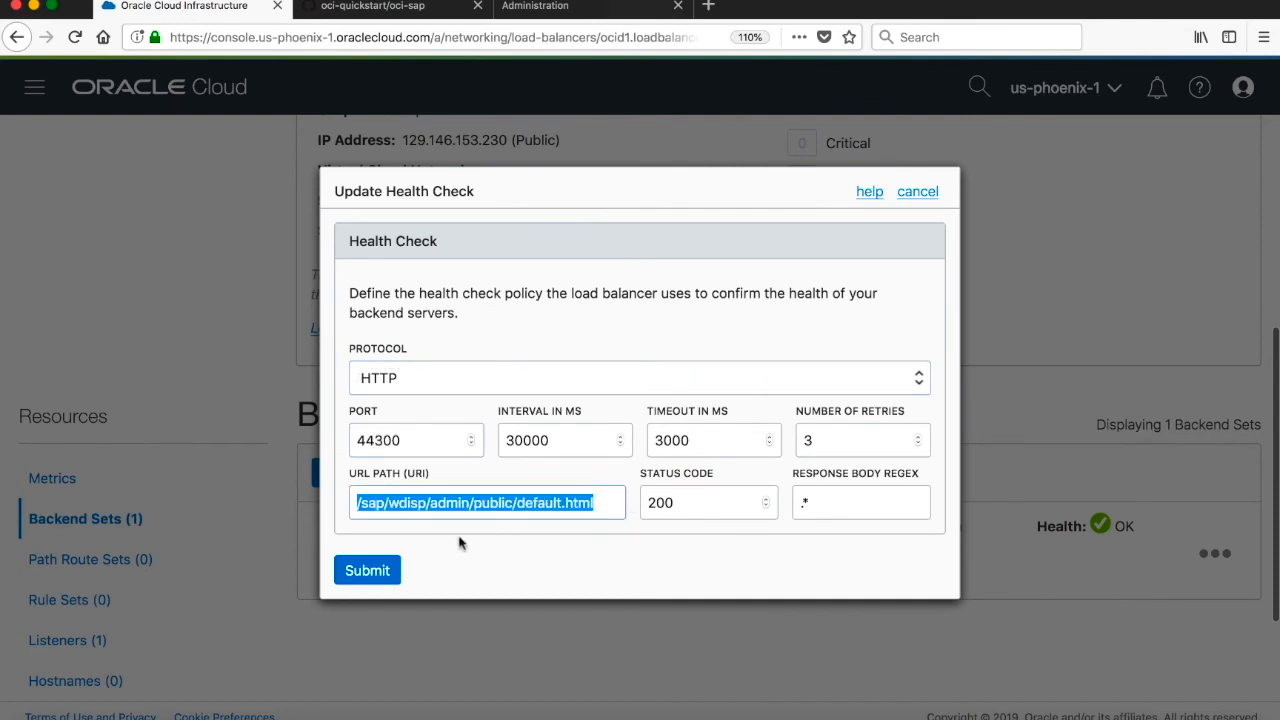
pyautogui.click(918, 193)
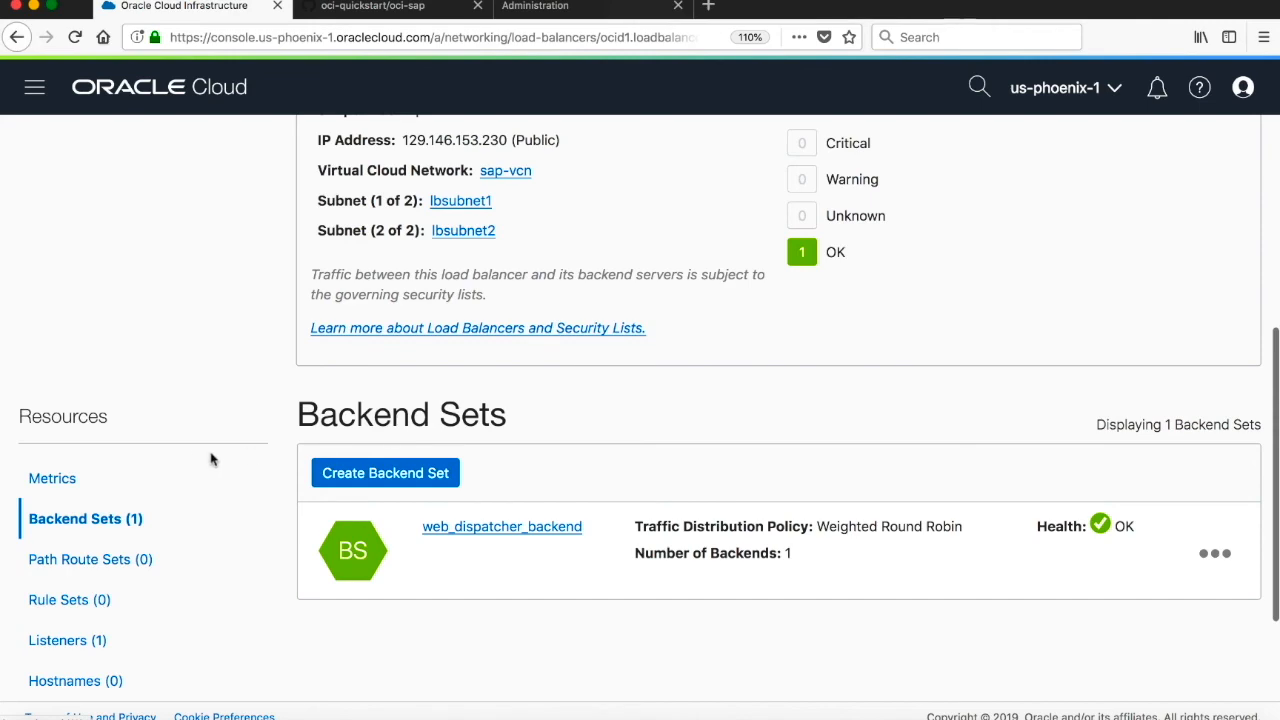
# - Open the Web Dispatcher administration through the load balancer IP on port 44300 and log on as webadm with the admin password
pyautogui.scroll(-1, 211, 457)
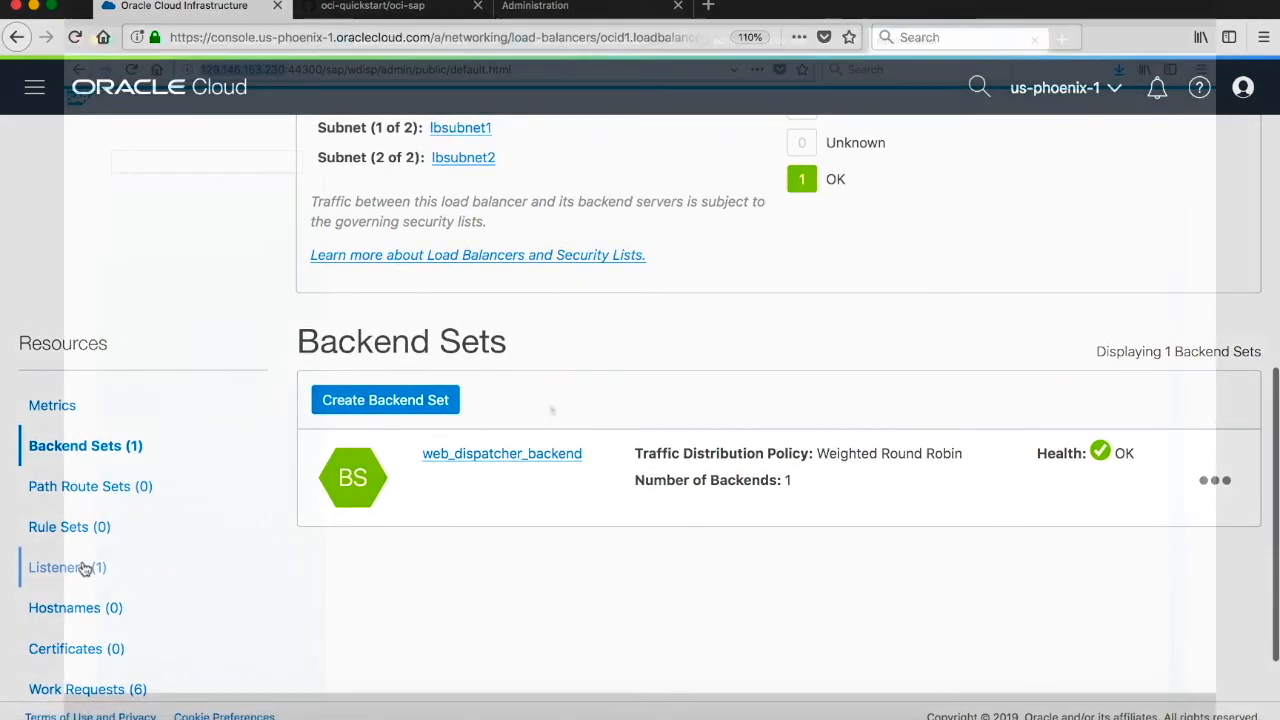
pyautogui.click(85, 568)
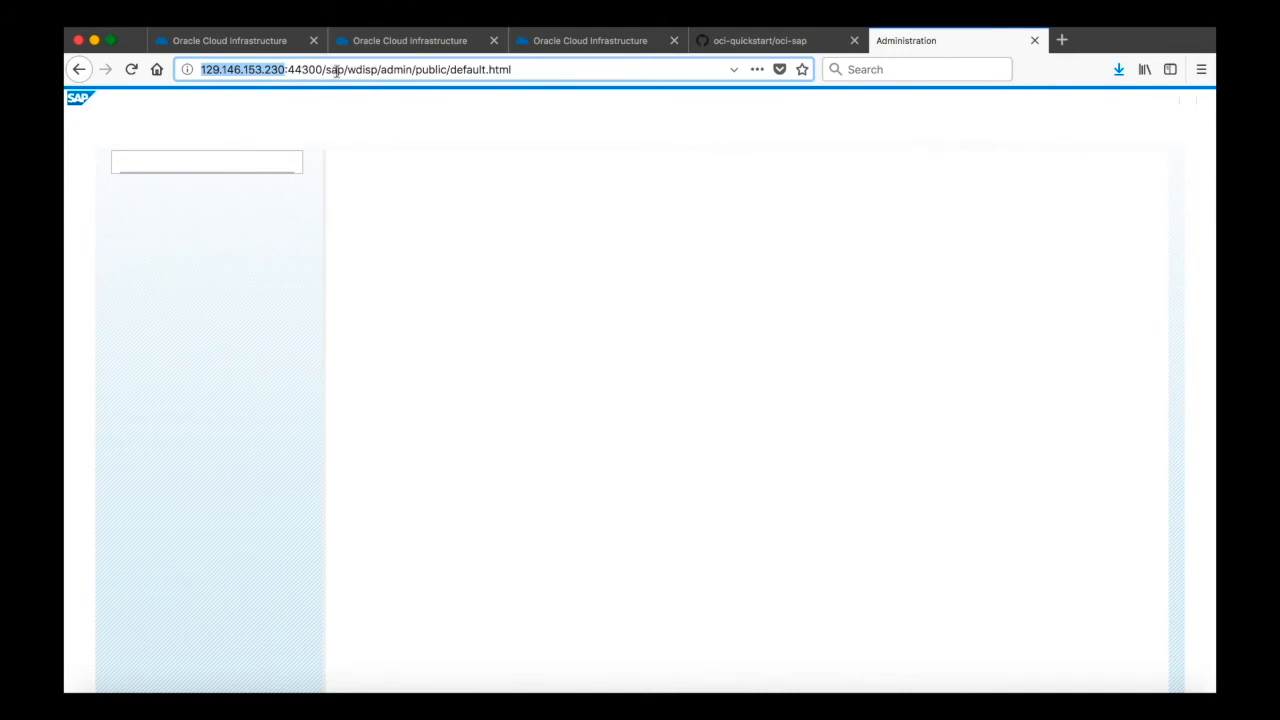
pyautogui.click(131, 69)
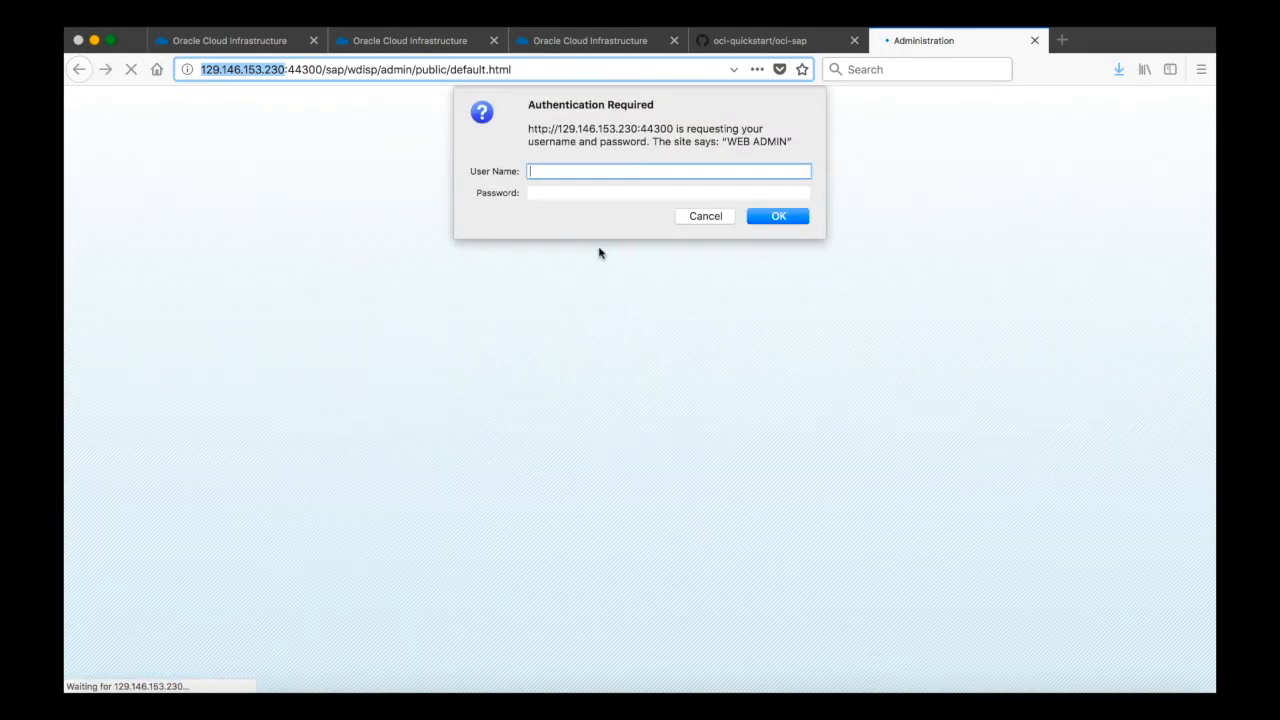
pyautogui.write('webadm')
pyautogui.click(668, 192)
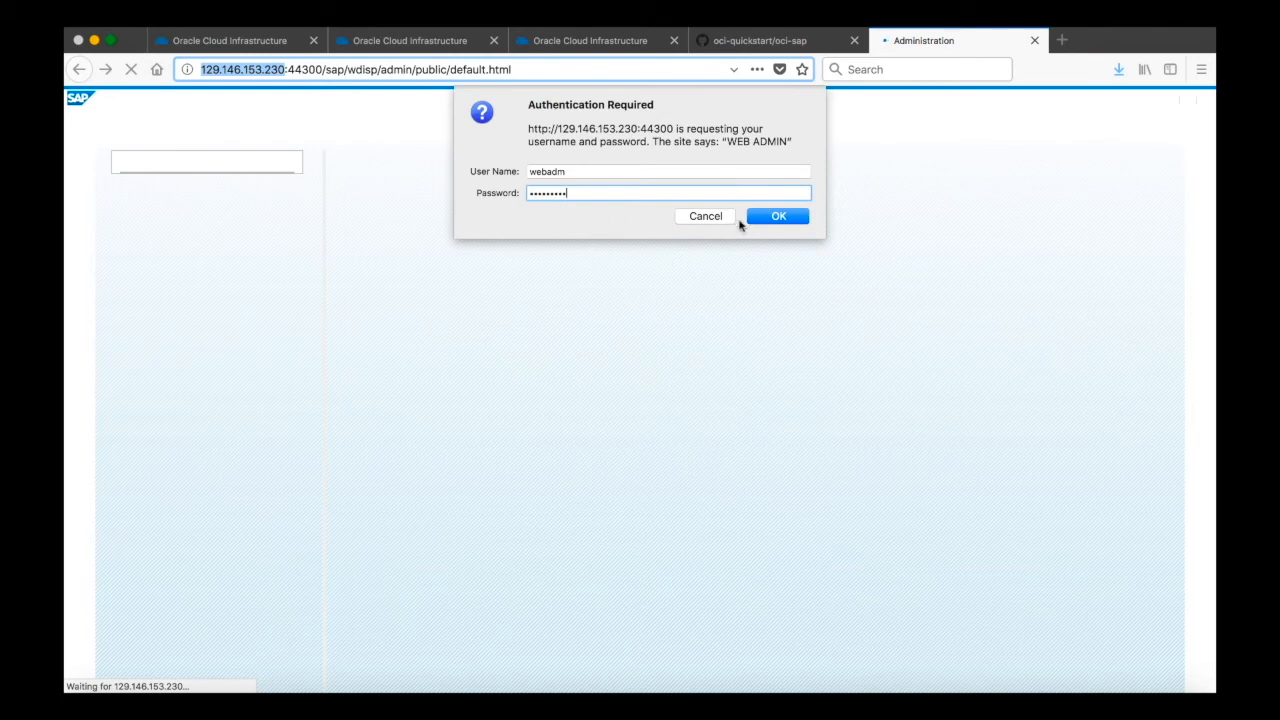
pyautogui.click(781, 218)
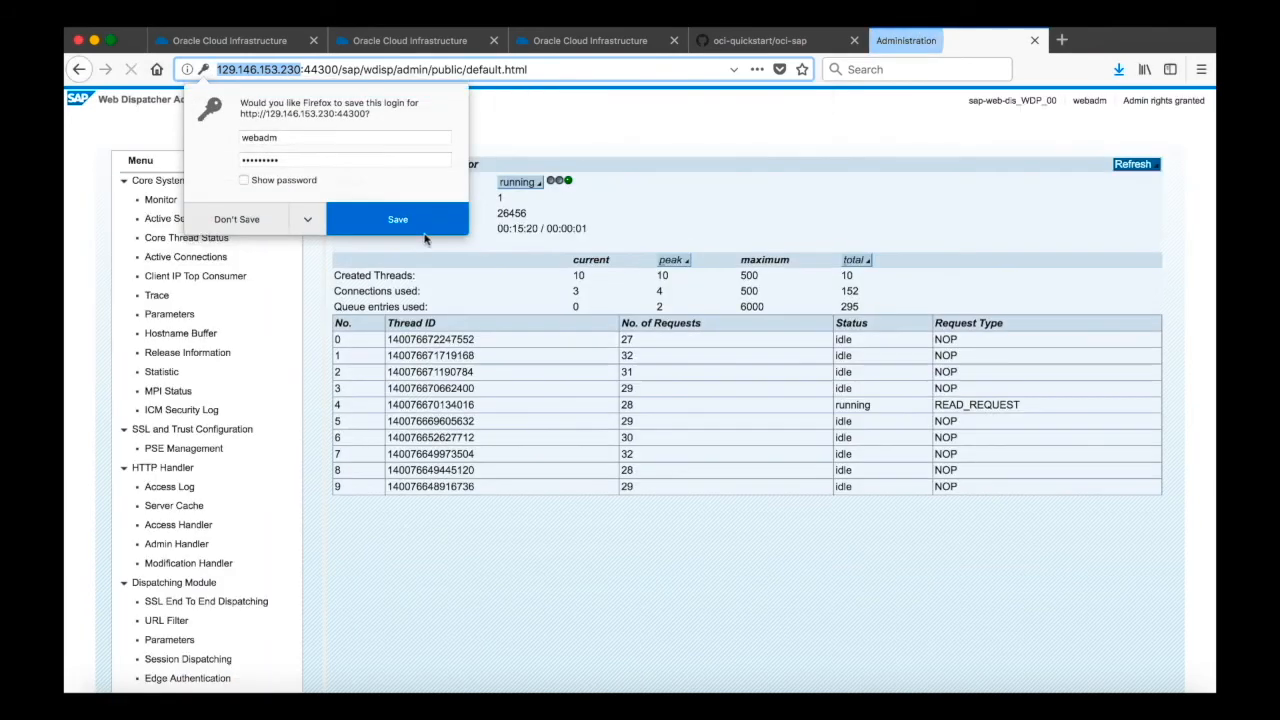
pyautogui.click(456, 222)
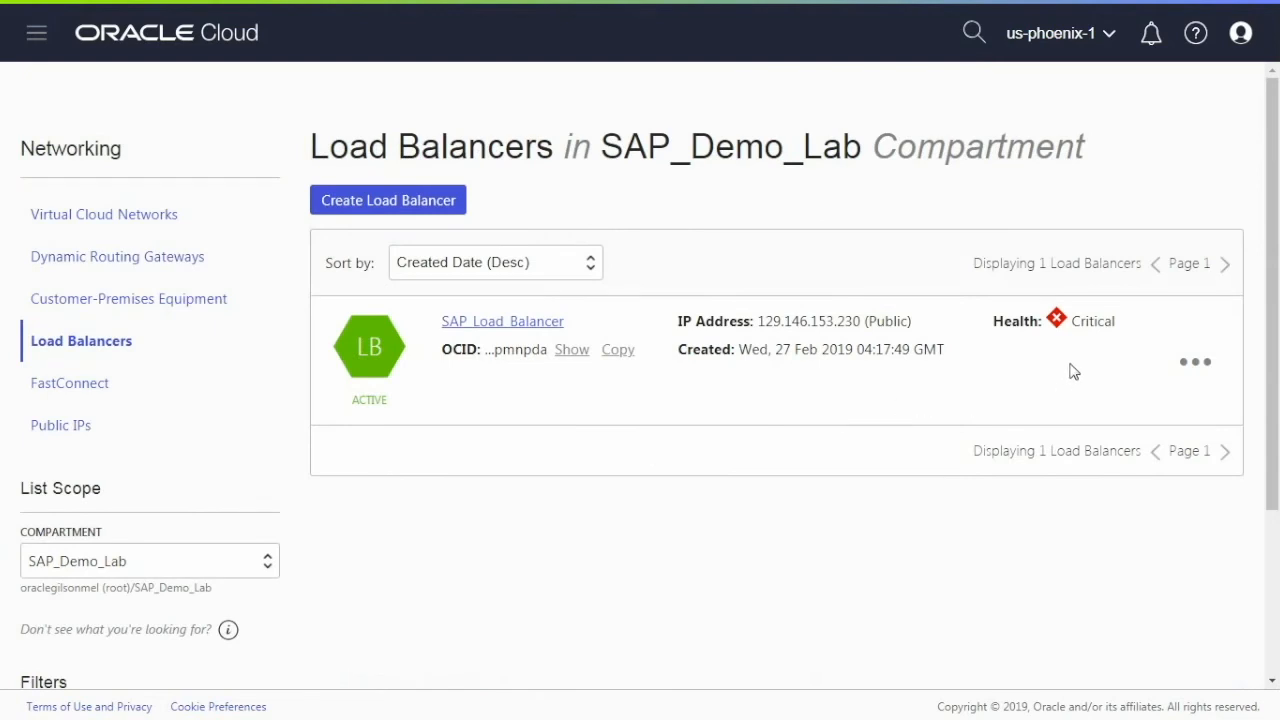
# - Open the SAP_Load_Balancer details and review its backend set health
pyautogui.click(526, 322)
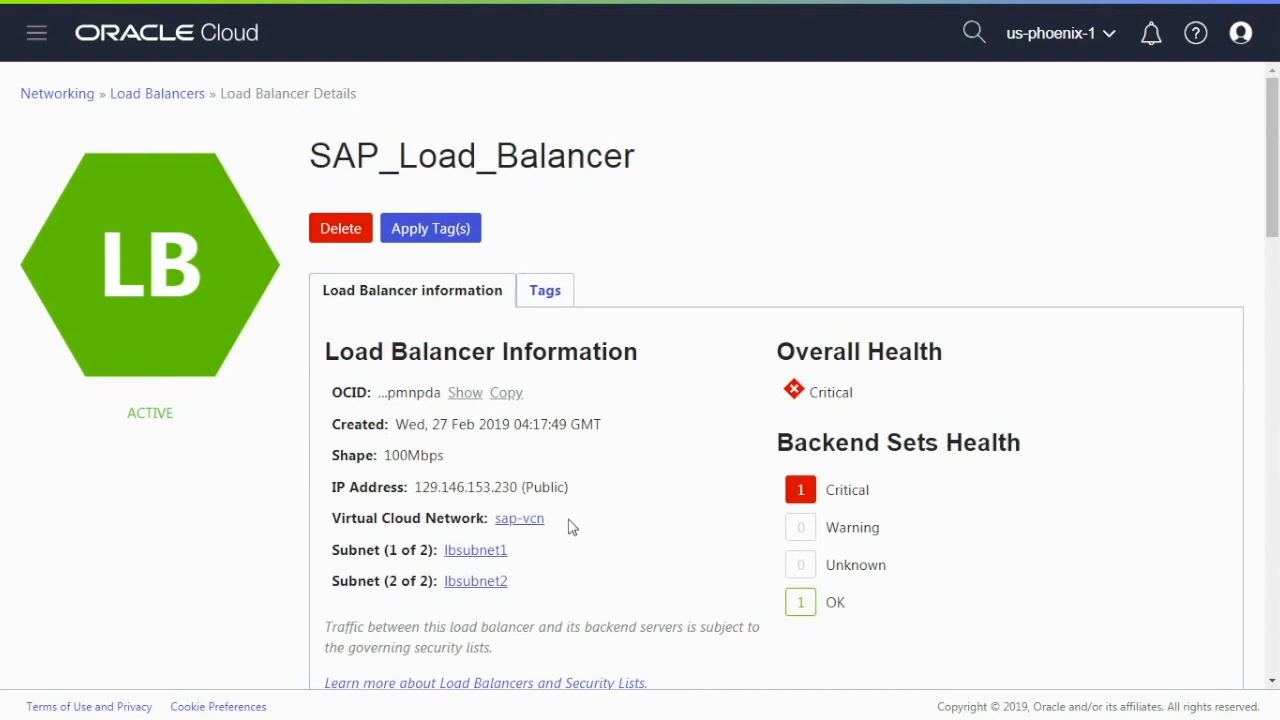
pyautogui.scroll(-3, 575, 527)
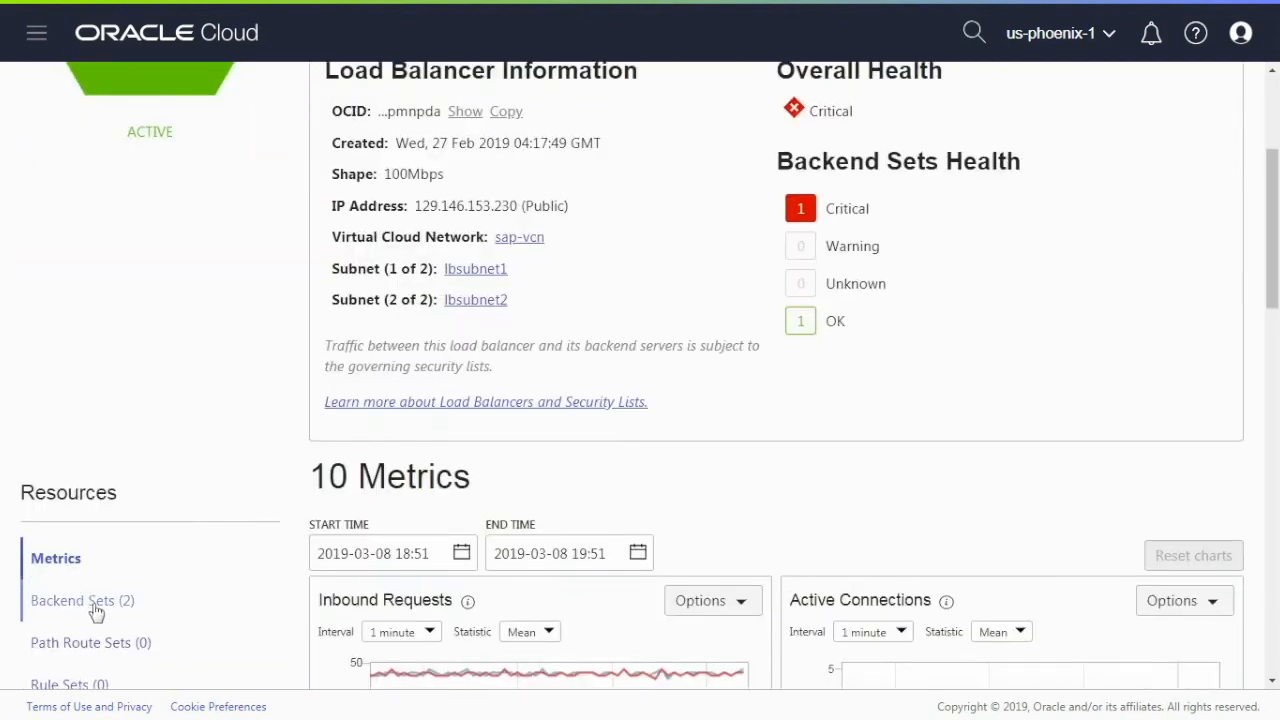
# - Show the load balancer's backend sets, open the SAP_Router set's health check to inspect its TCP port, and cancel
pyautogui.click(102, 612)
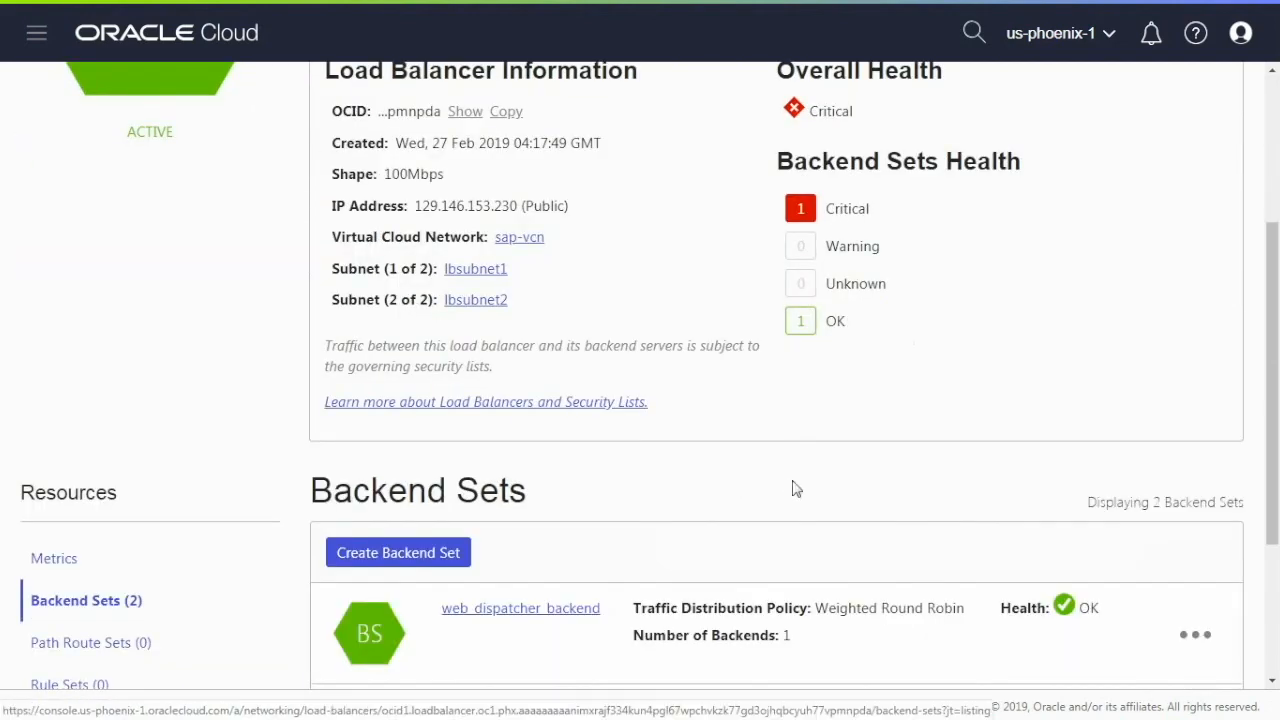
pyautogui.scroll(-2, 792, 488)
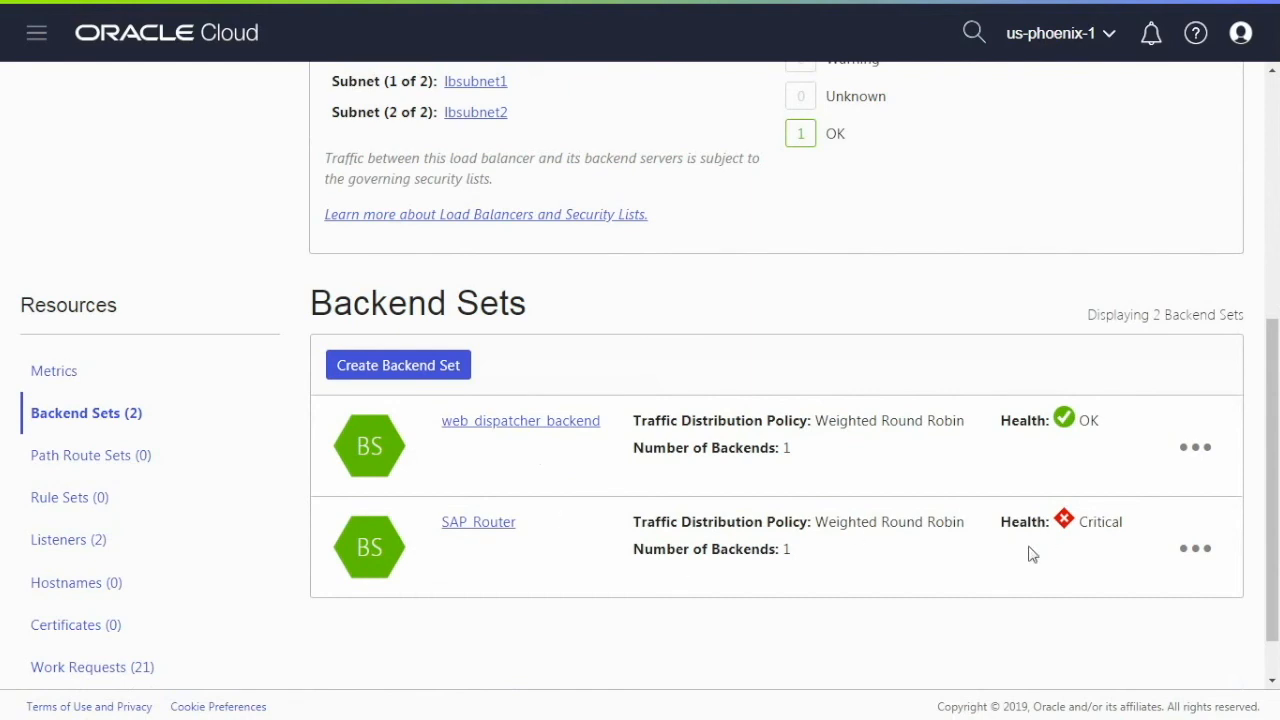
pyautogui.click(1194, 549)
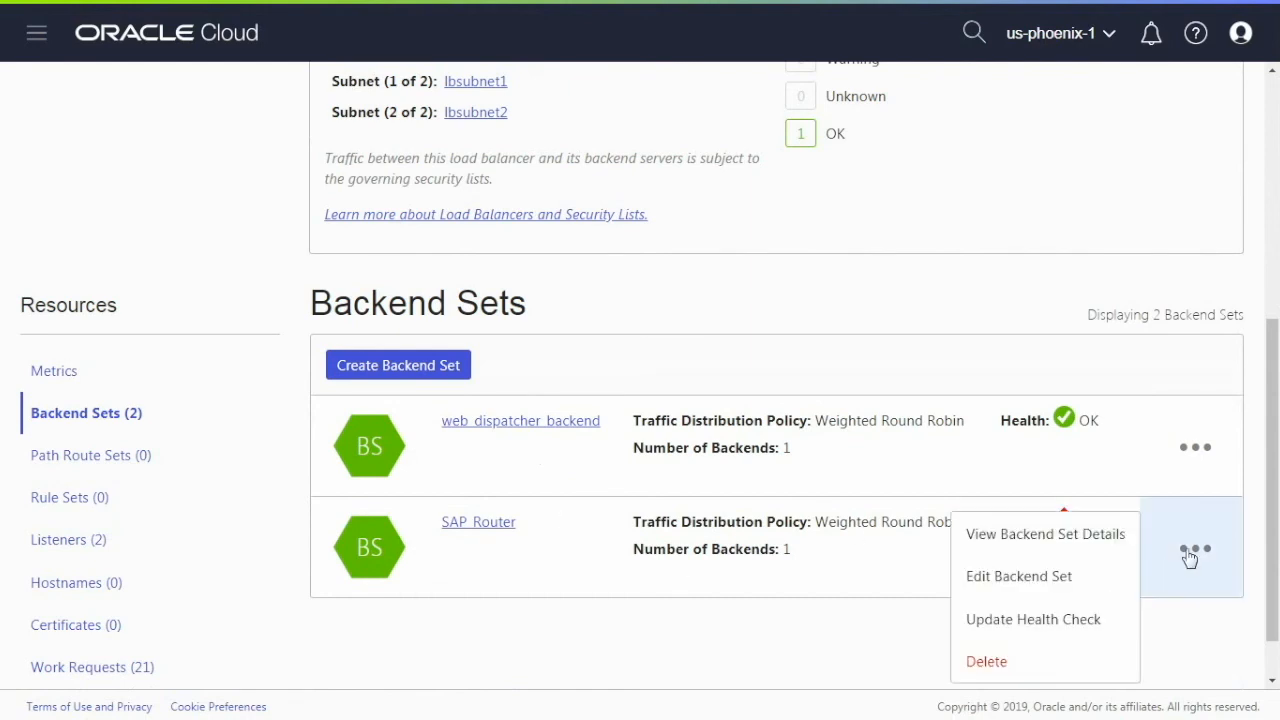
pyautogui.click(1088, 620)
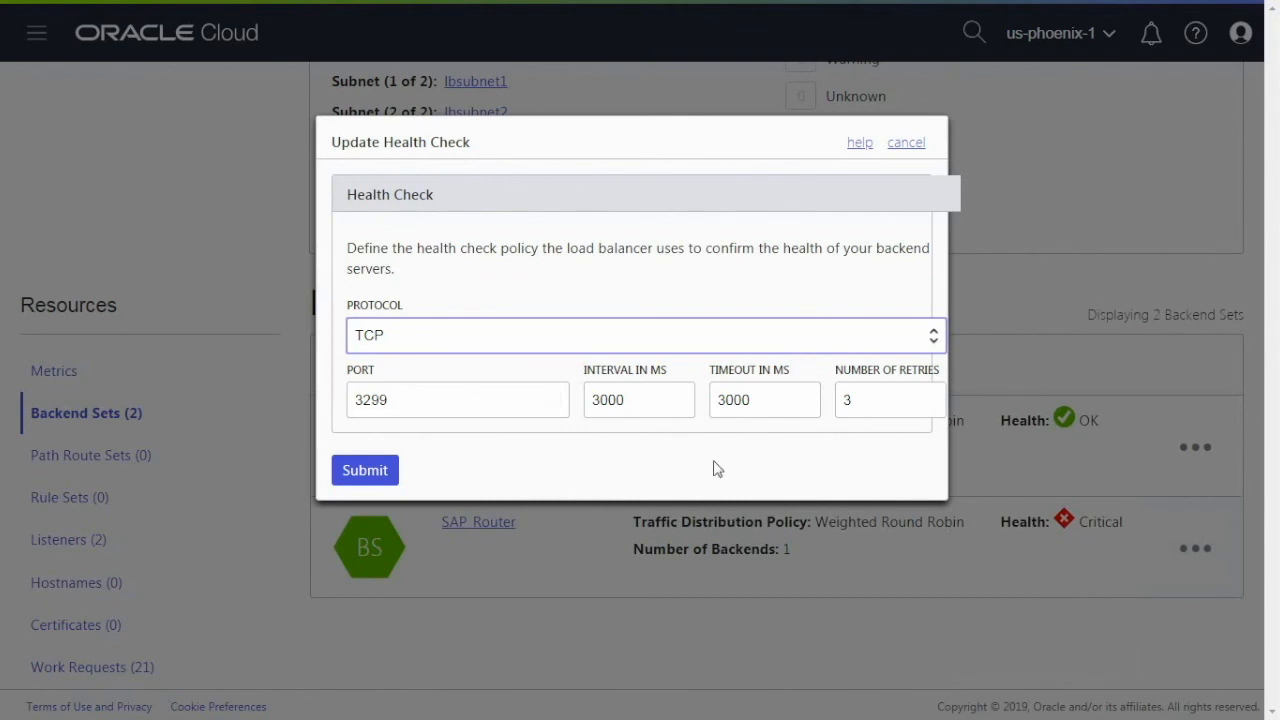
pyautogui.click(906, 146)
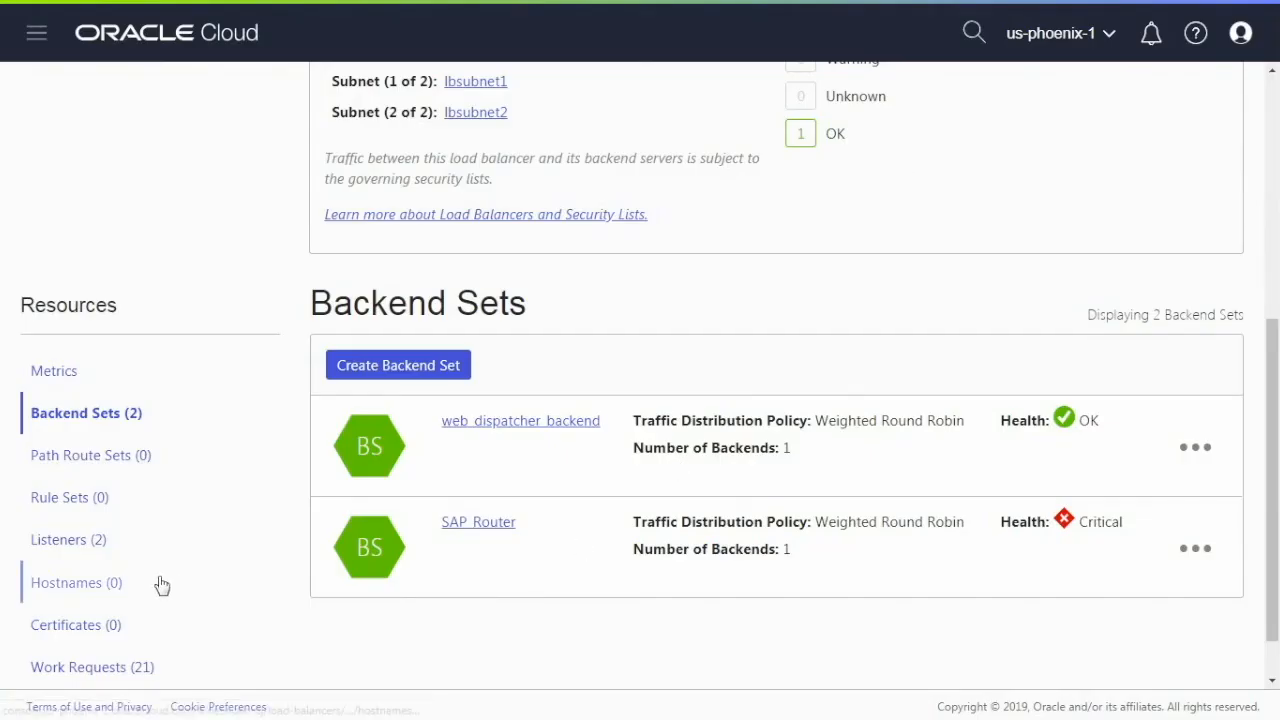
pyautogui.click(97, 546)
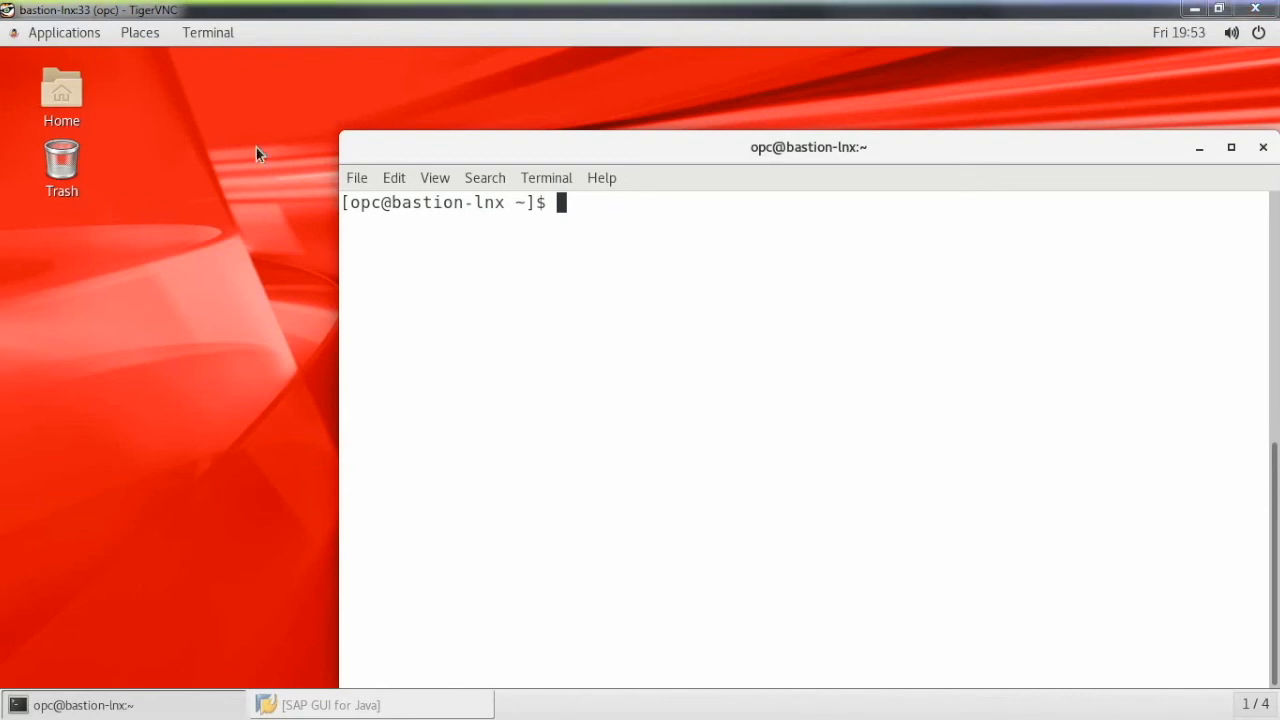
# - Connect by SSH to the SAP router host 10.0.6.2 and switch to the sapadm user
pyautogui.write('ssh 10.0.6.2')
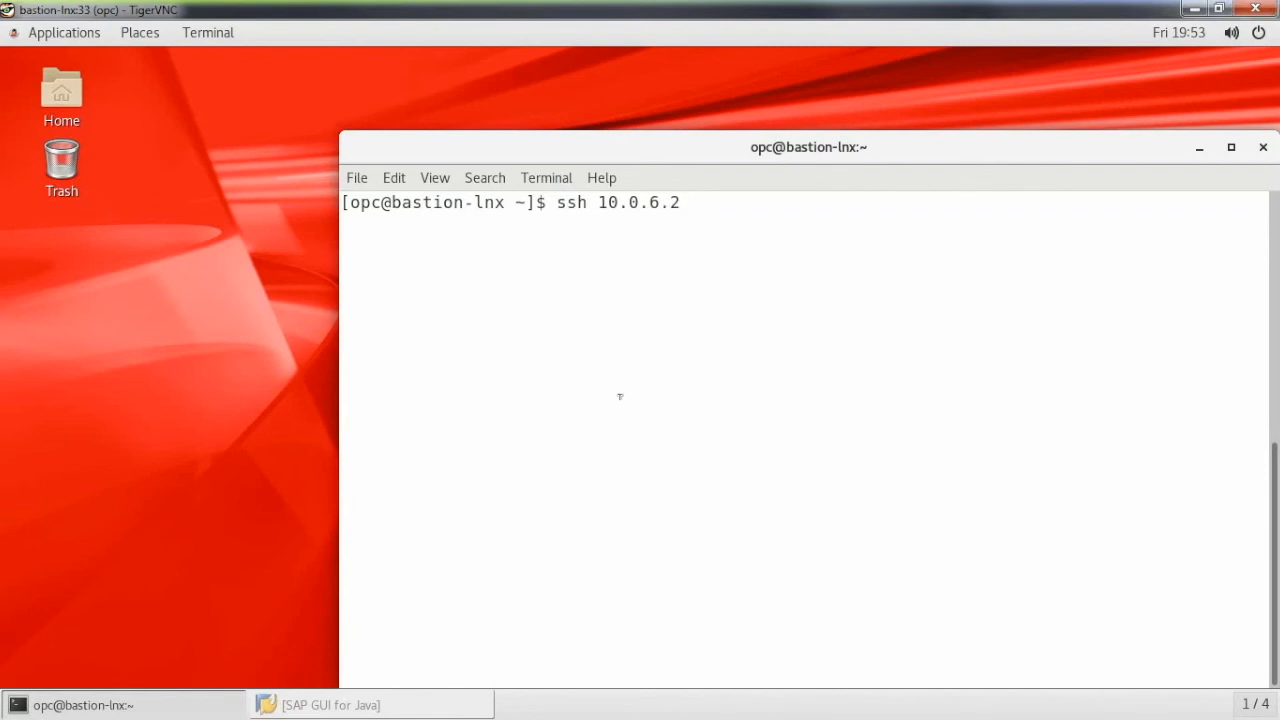
pyautogui.press('Return')
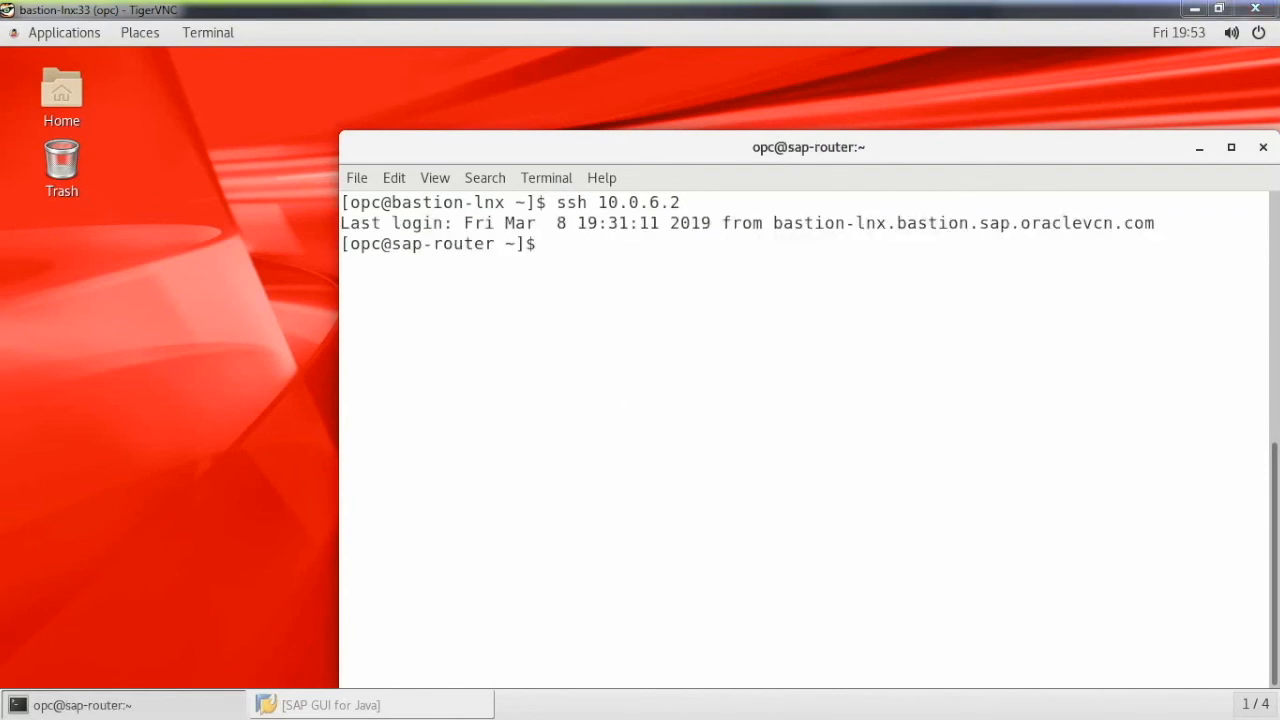
pyautogui.write('sudo su - sapadm')
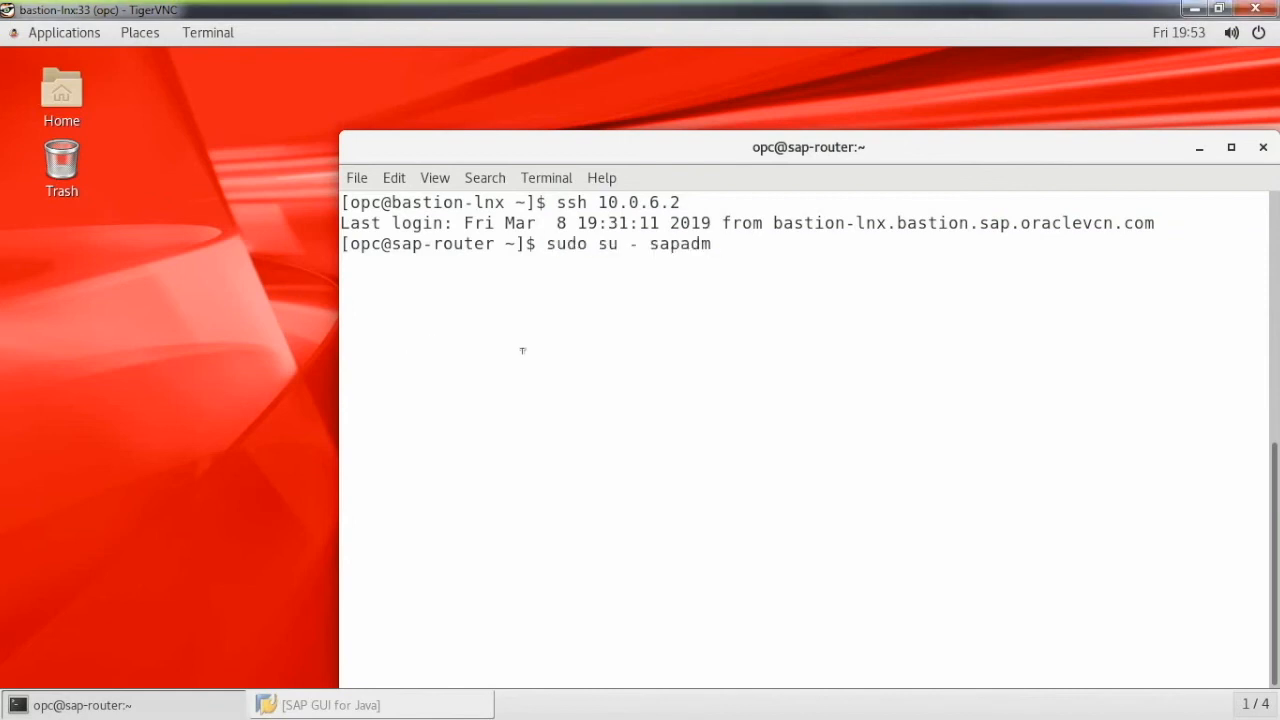
pyautogui.press('Return')
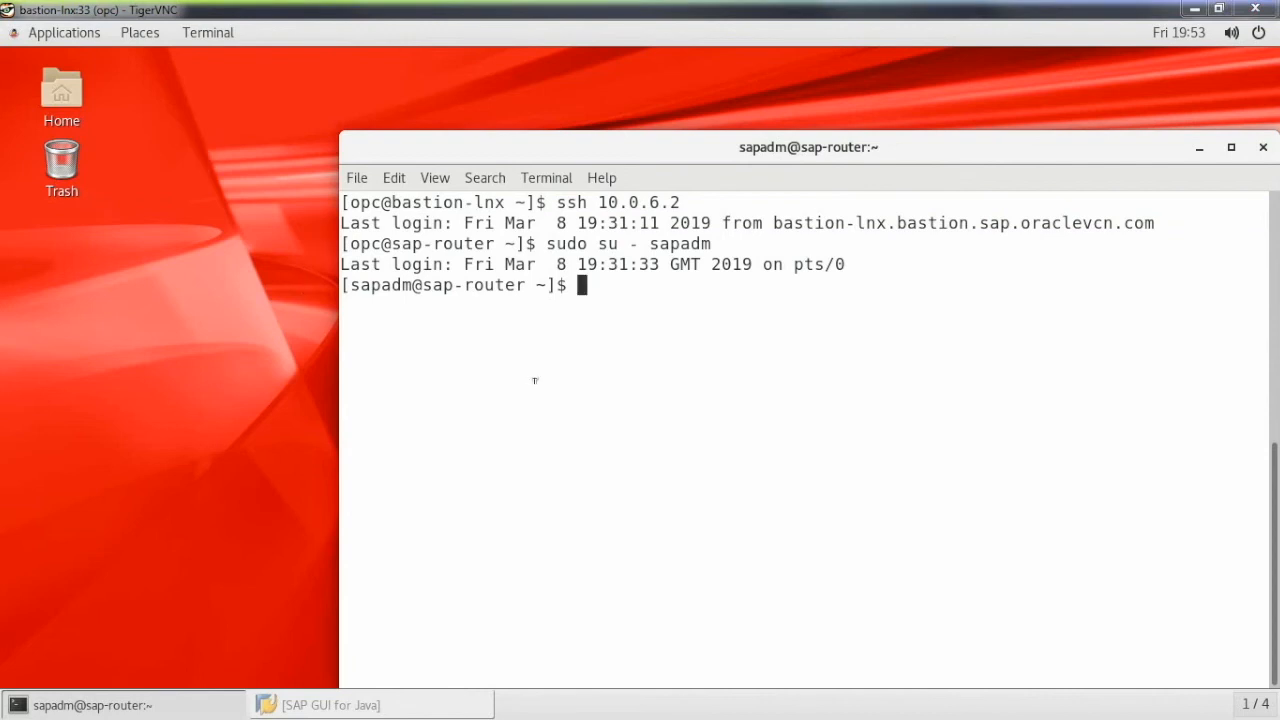
# - Change into /usr/sap/SAProuter and list the directory contents
pyautogui.write('cd /usr/sap/SAProuter')
pyautogui.press('Return')
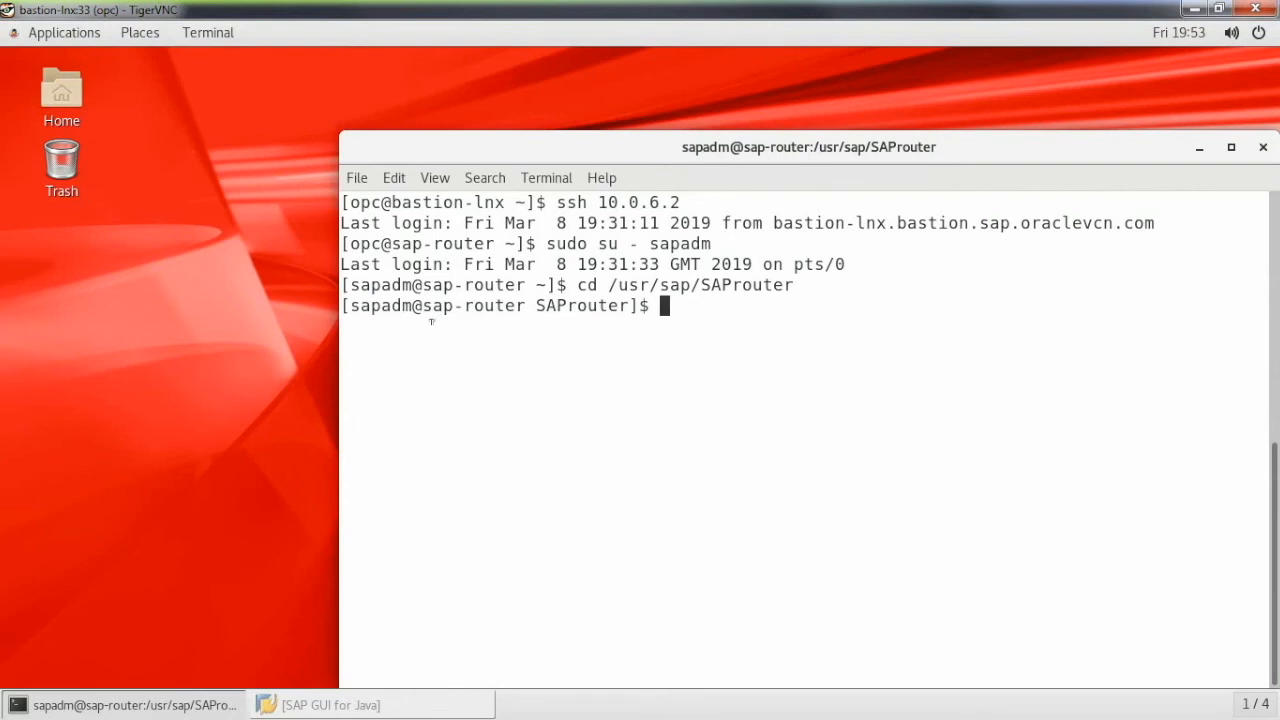
pyautogui.write('ll')
pyautogui.press('Return')
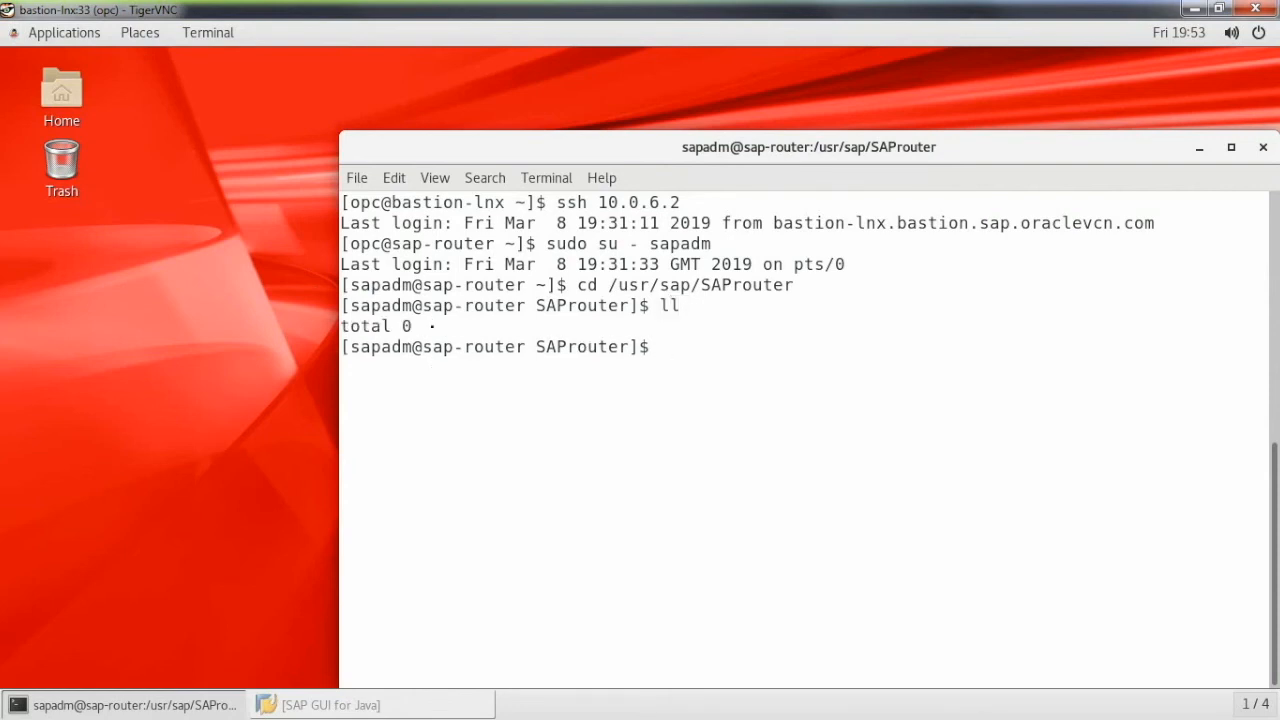
# - Extract saprouter_211-80003478.sar with sapcar and copy saprouttab from /software/Install_Files into the directory
pyautogui.middleClick(664, 284)
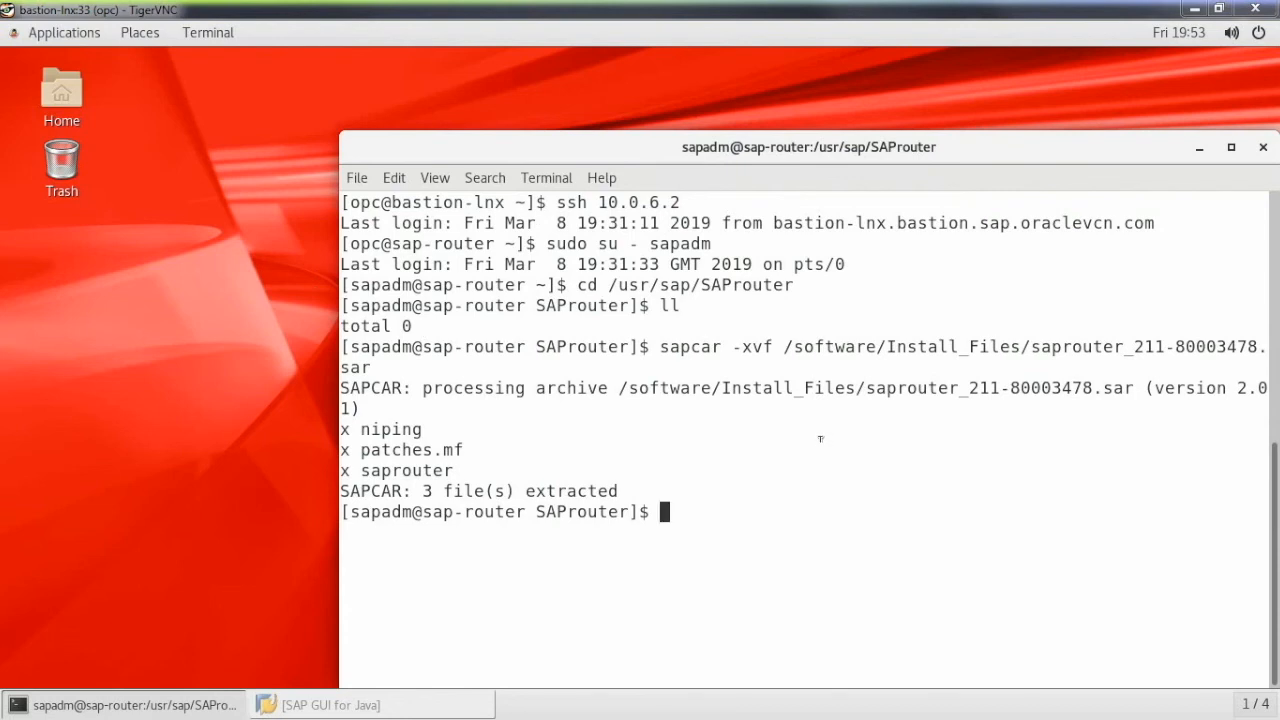
pyautogui.write('cp /software/Install_Files/saprouttab .')
pyautogui.press('Return')
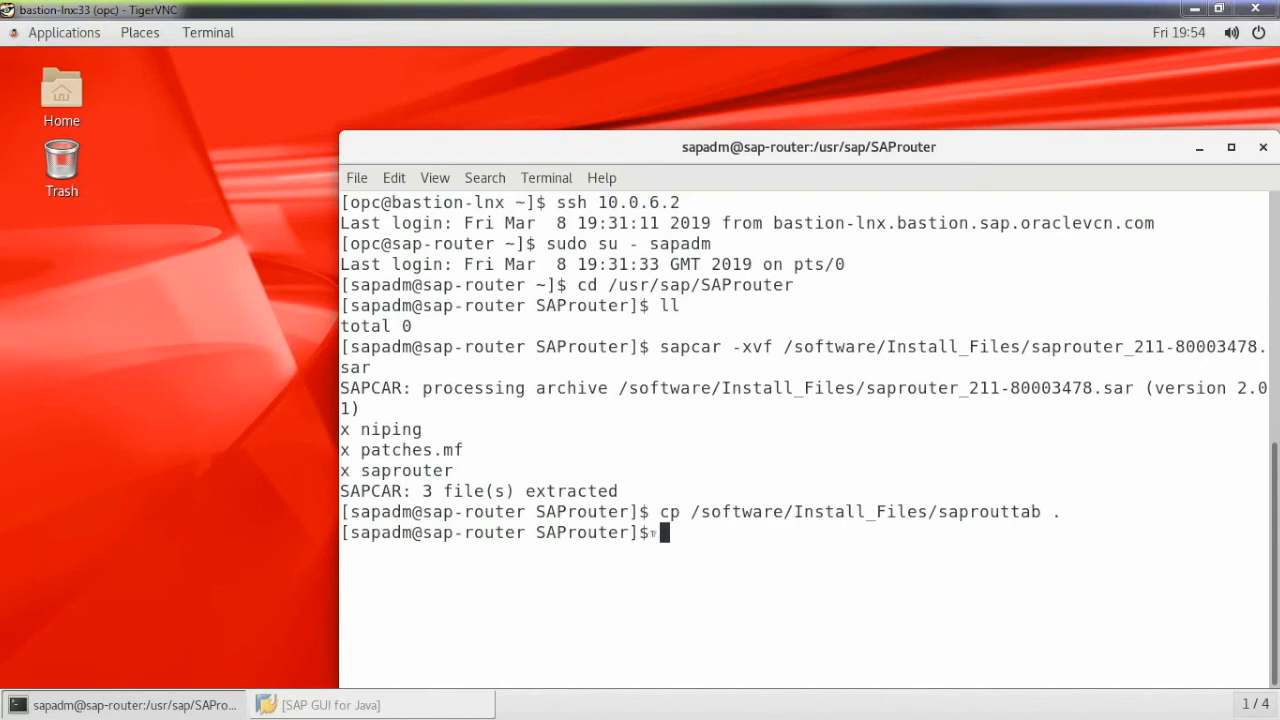
# - Open ./saprouttab in vi, review the permit entries for the 10.0.1, 10.0.7 and 10.0.8 subnets, and quit without saving
pyautogui.middleClick(770, 492)
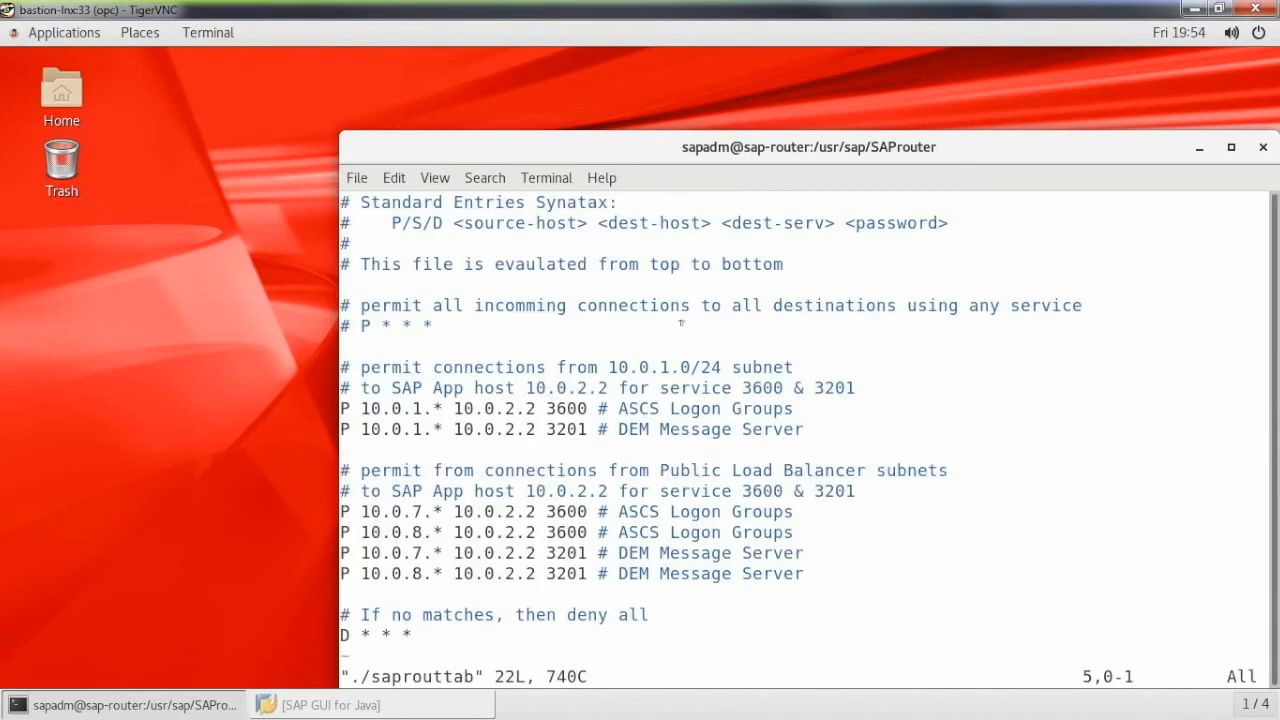
pyautogui.moveTo(343, 407); pyautogui.dragTo(913, 437)
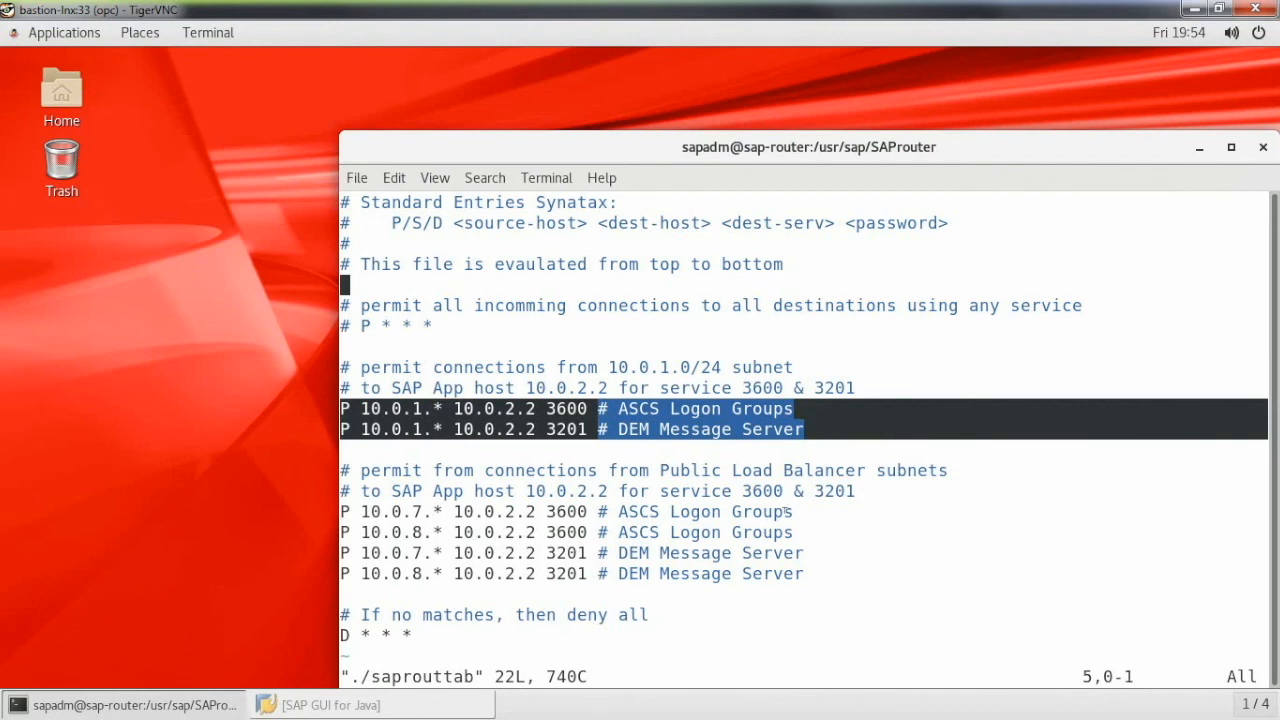
pyautogui.moveTo(343, 511); pyautogui.dragTo(913, 576)
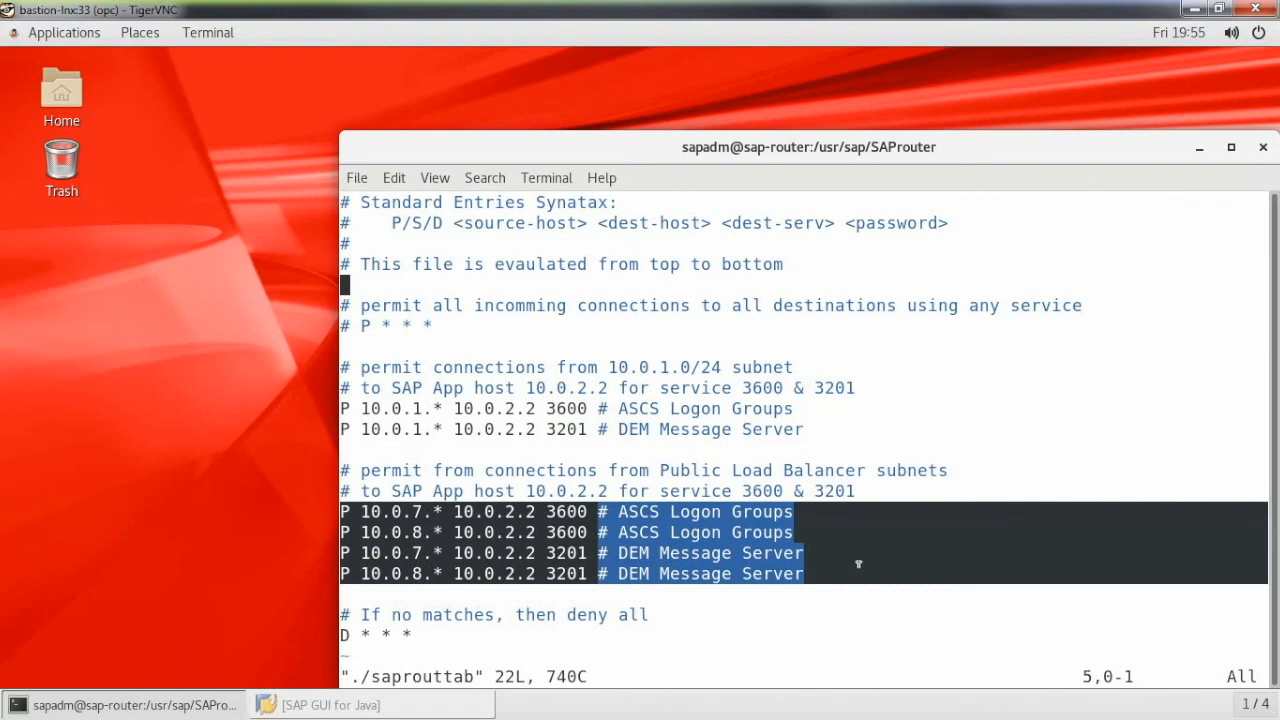
pyautogui.click(843, 633)
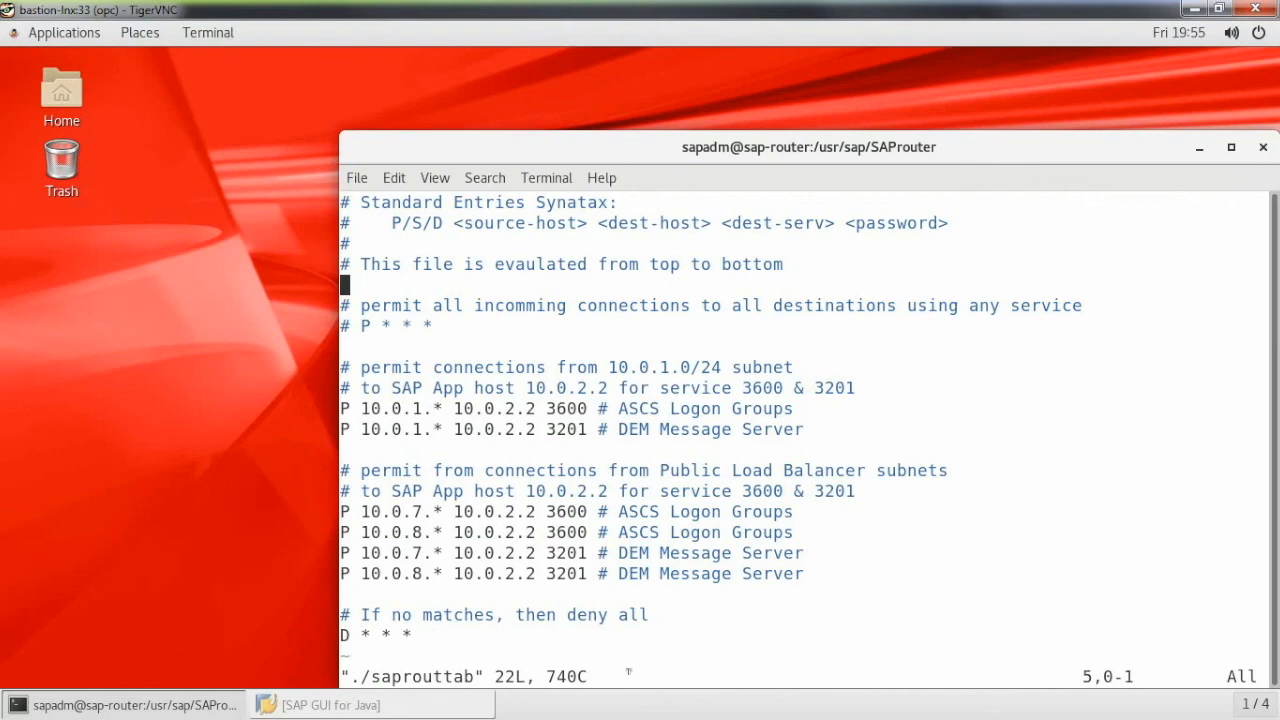
pyautogui.write(':q!')
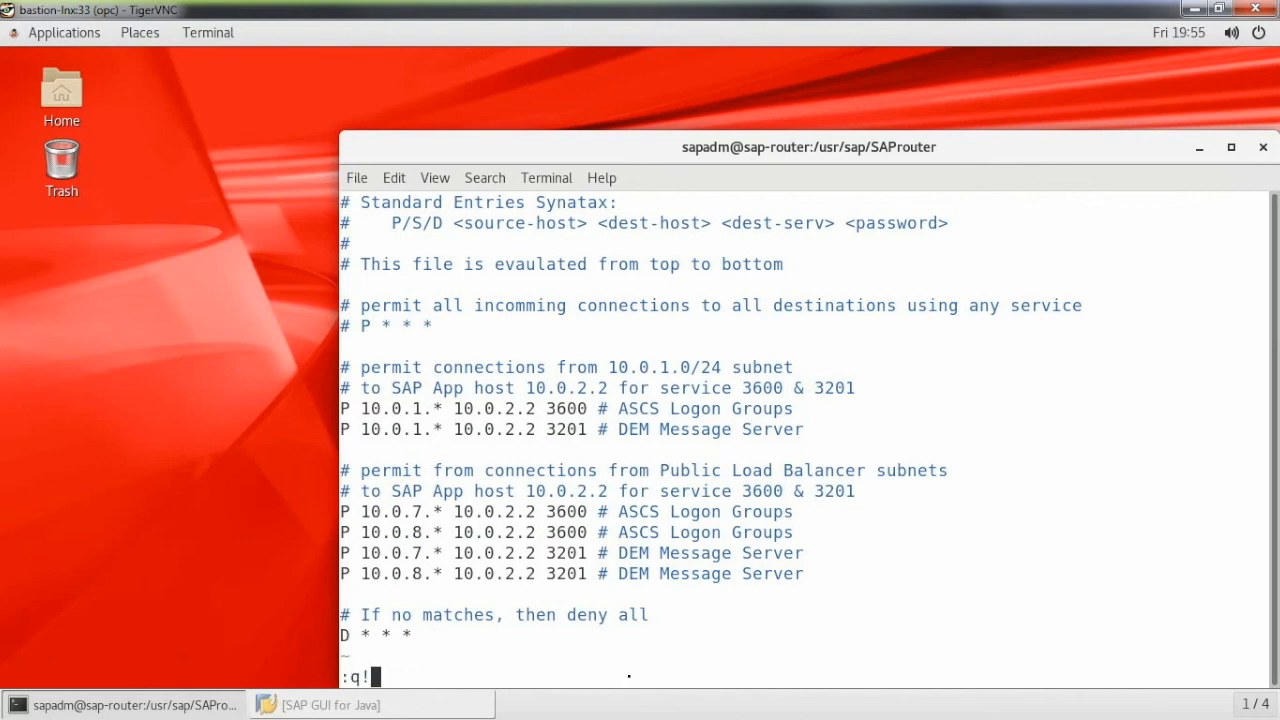
pyautogui.press('Return')
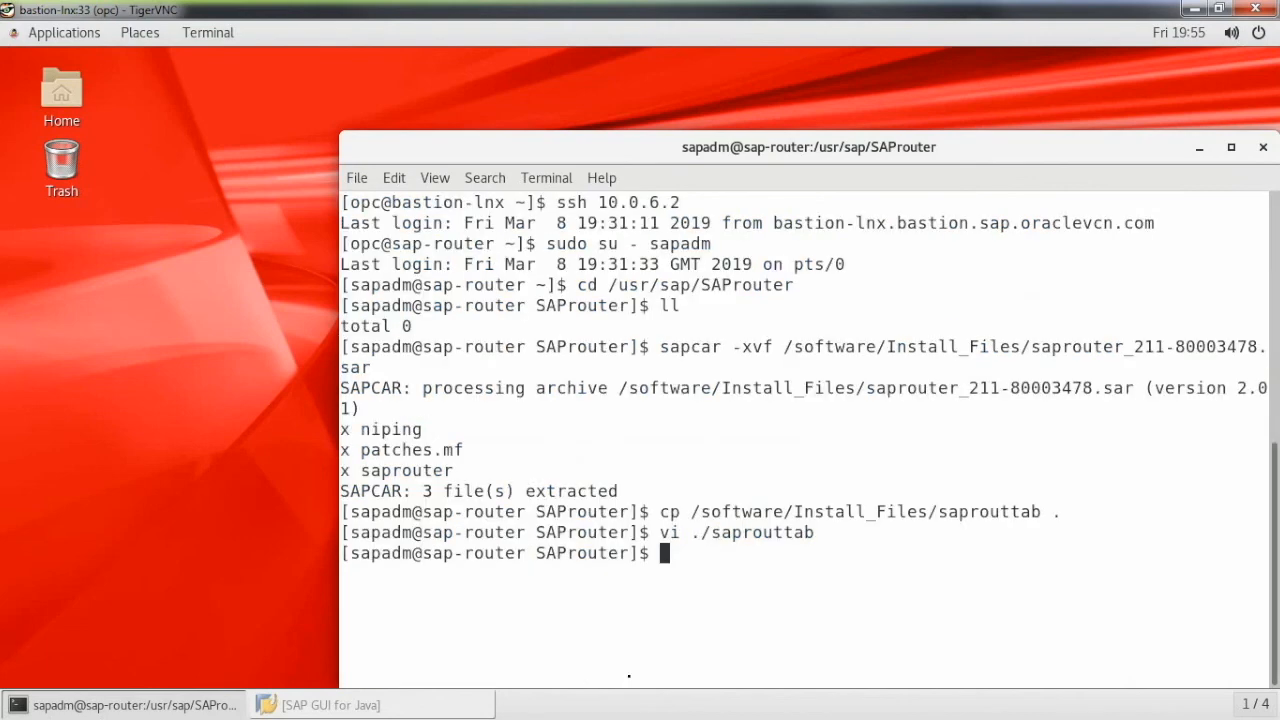
# - In SAP GUI for Java, review the direct DEM - no SAProuter connection properties, open its logon screen, and close it
pyautogui.click(380, 708)
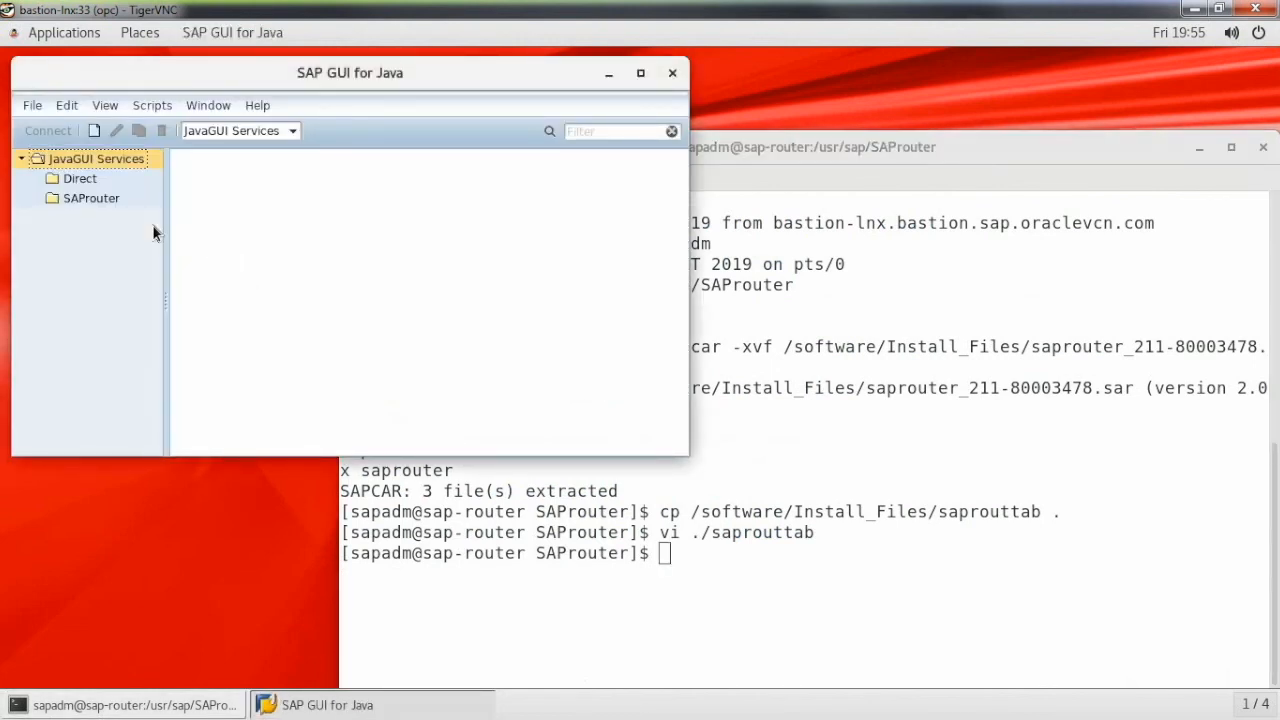
pyautogui.click(82, 179)
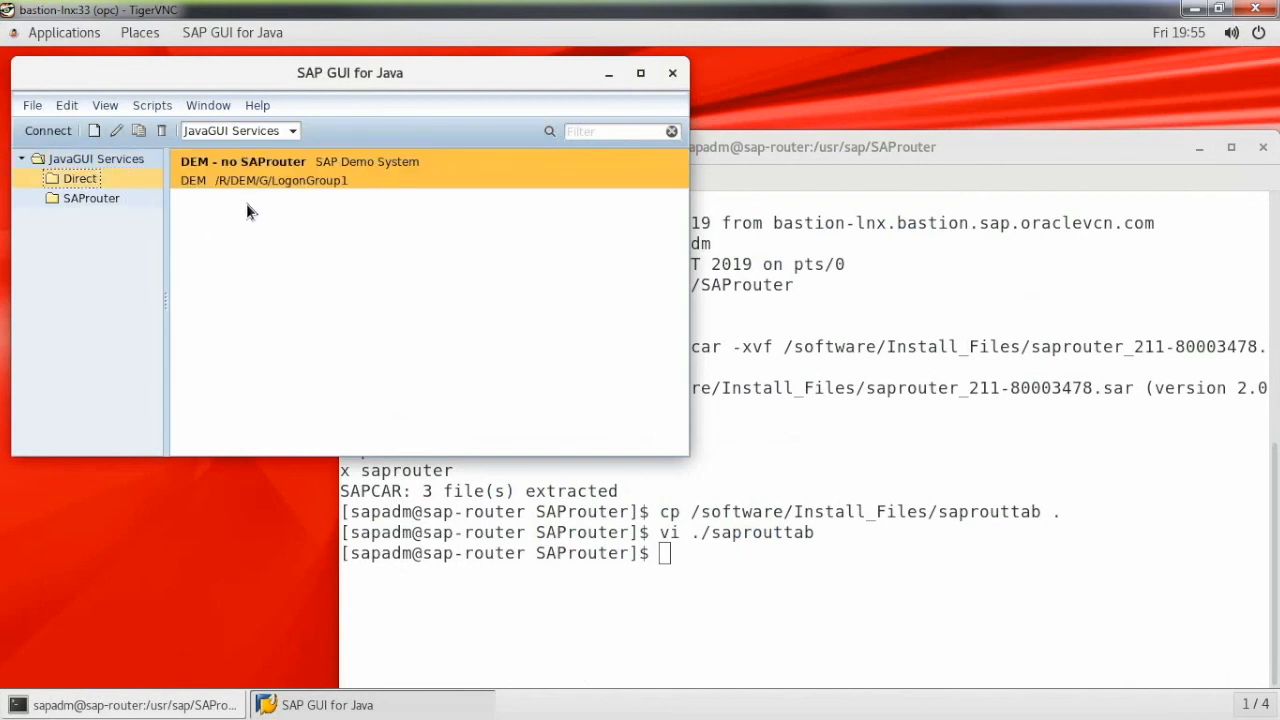
pyautogui.click(117, 131)
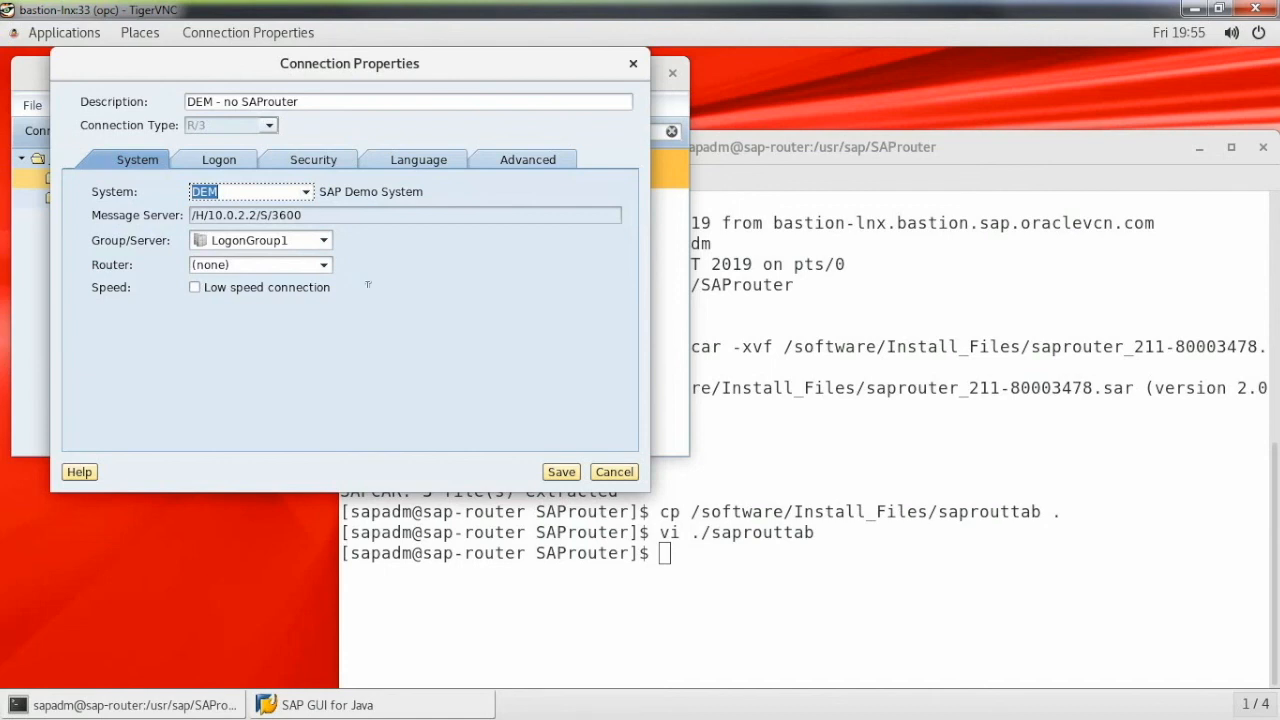
pyautogui.click(613, 472)
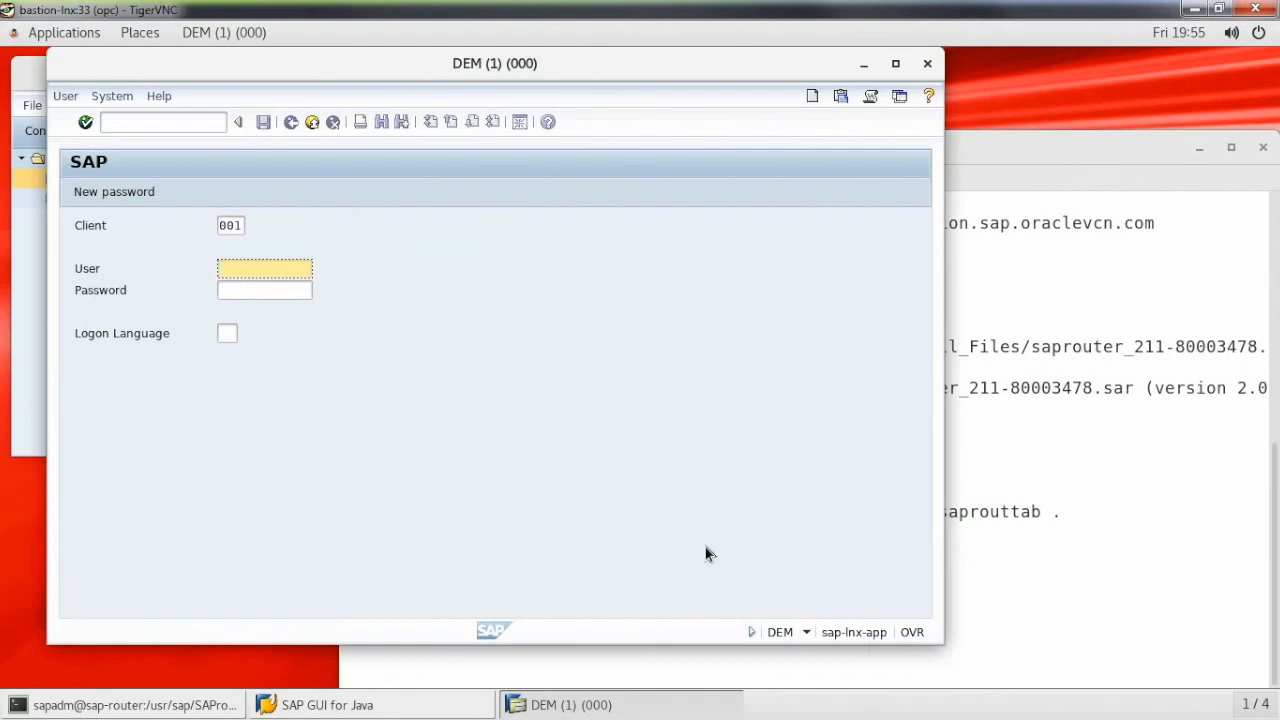
pyautogui.click(971, 537)
pyautogui.click(927, 63)
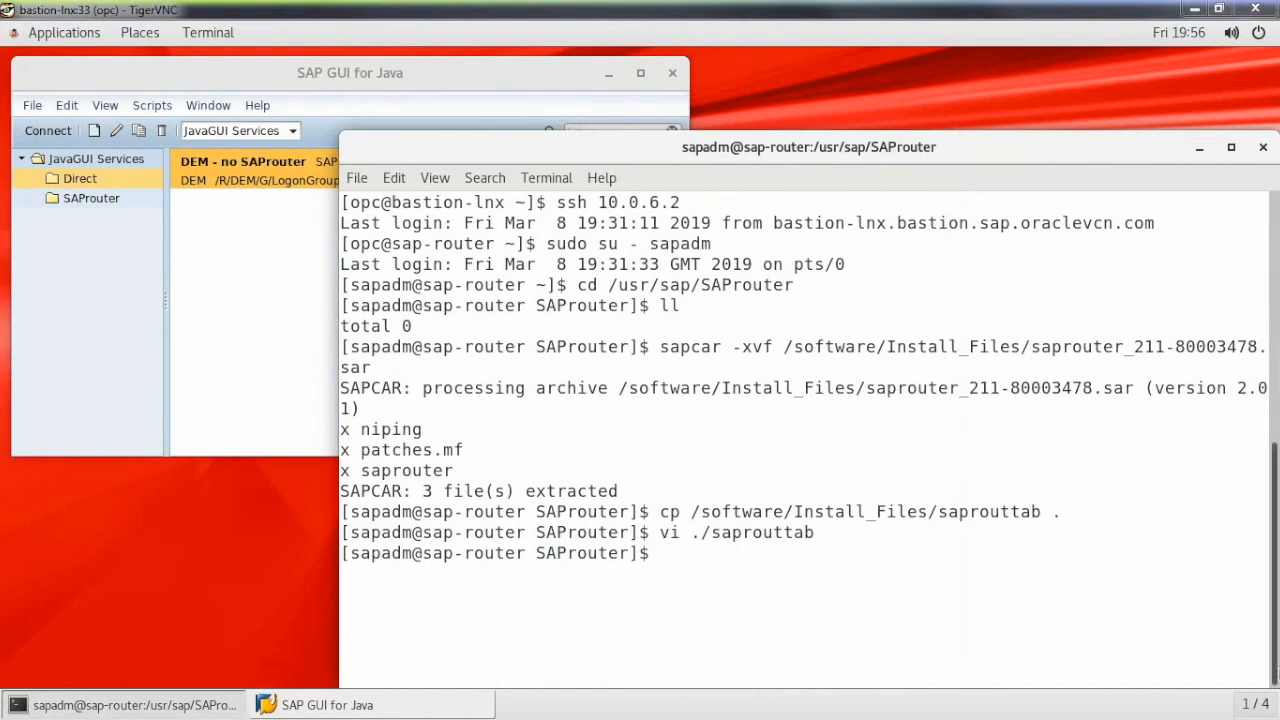
# - Start the SAProuter in the background with ./saprouter -r -R ./saprouttab & and list its status with ./saprouter -l
pyautogui.write('./saprouter -r -R ./saprouttab &')
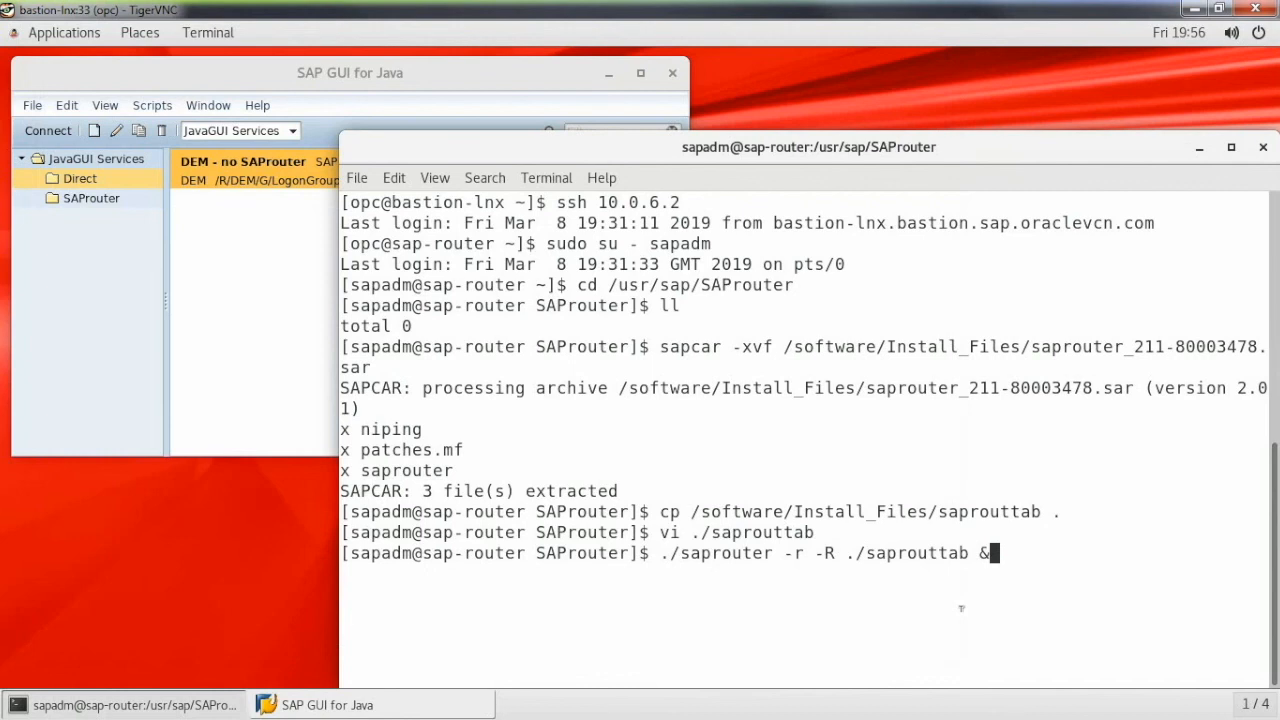
pyautogui.press('Return')
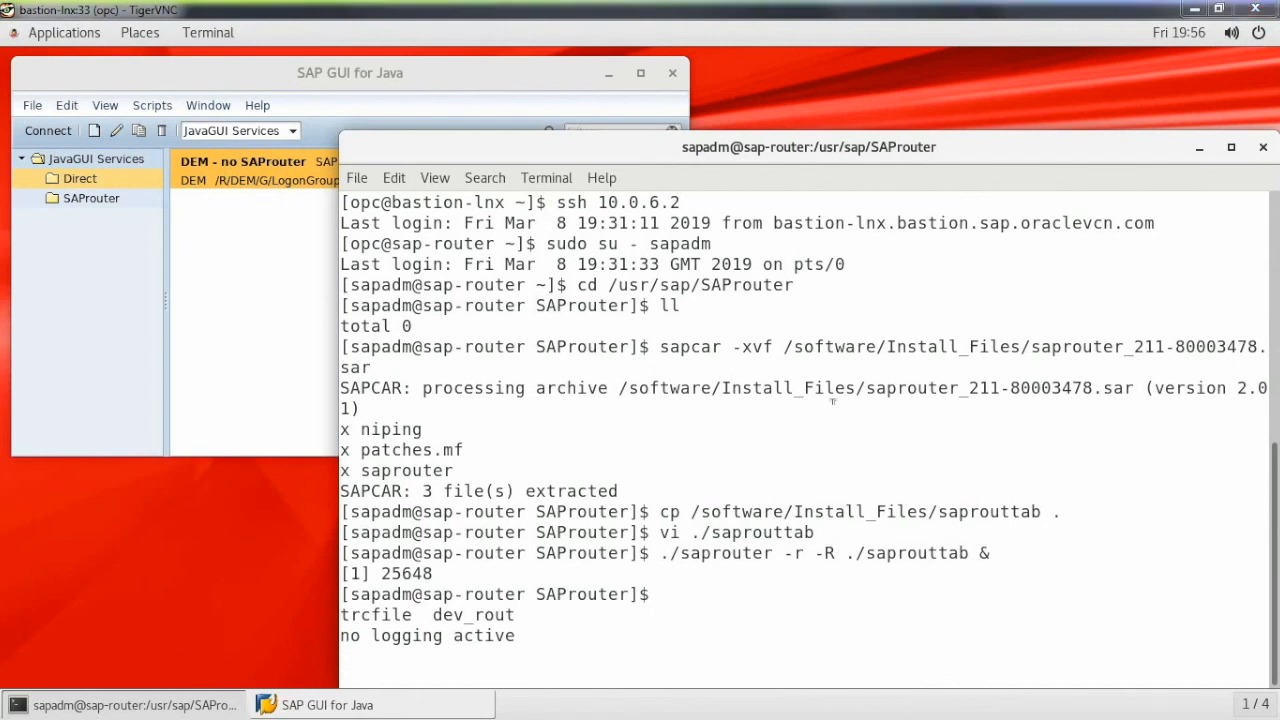
pyautogui.press('Return')
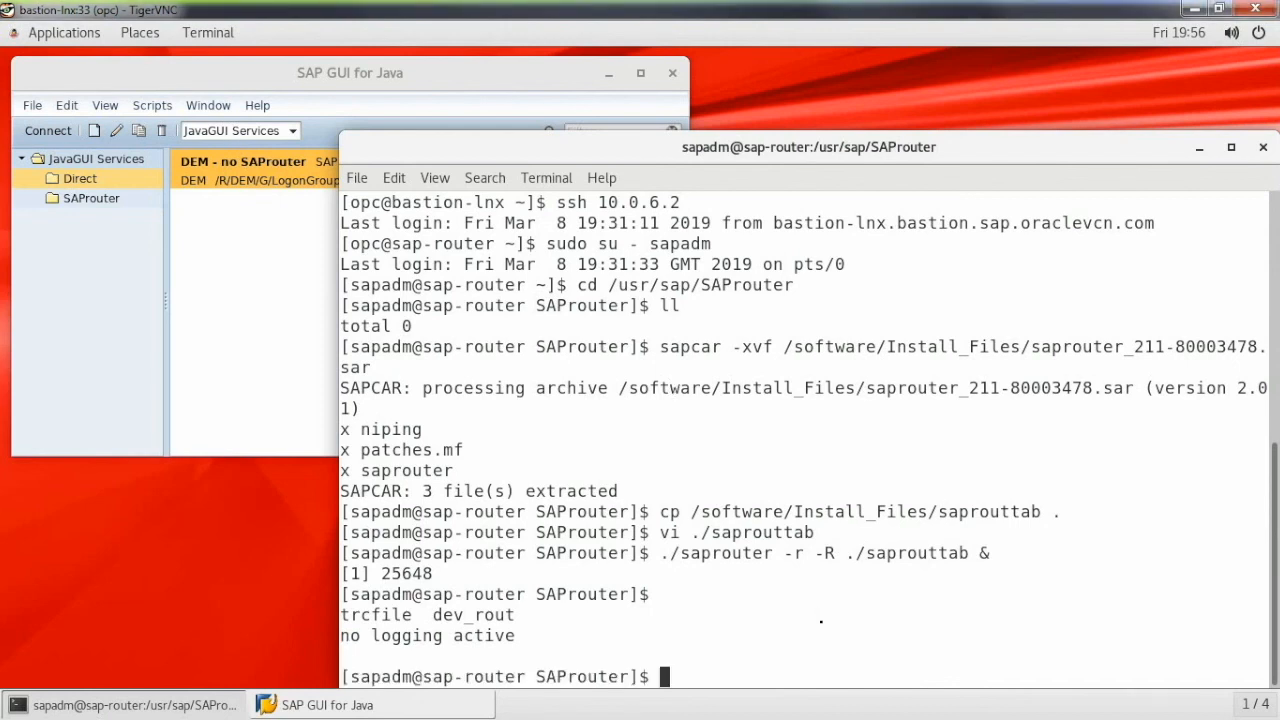
pyautogui.write('./saprouter -l')
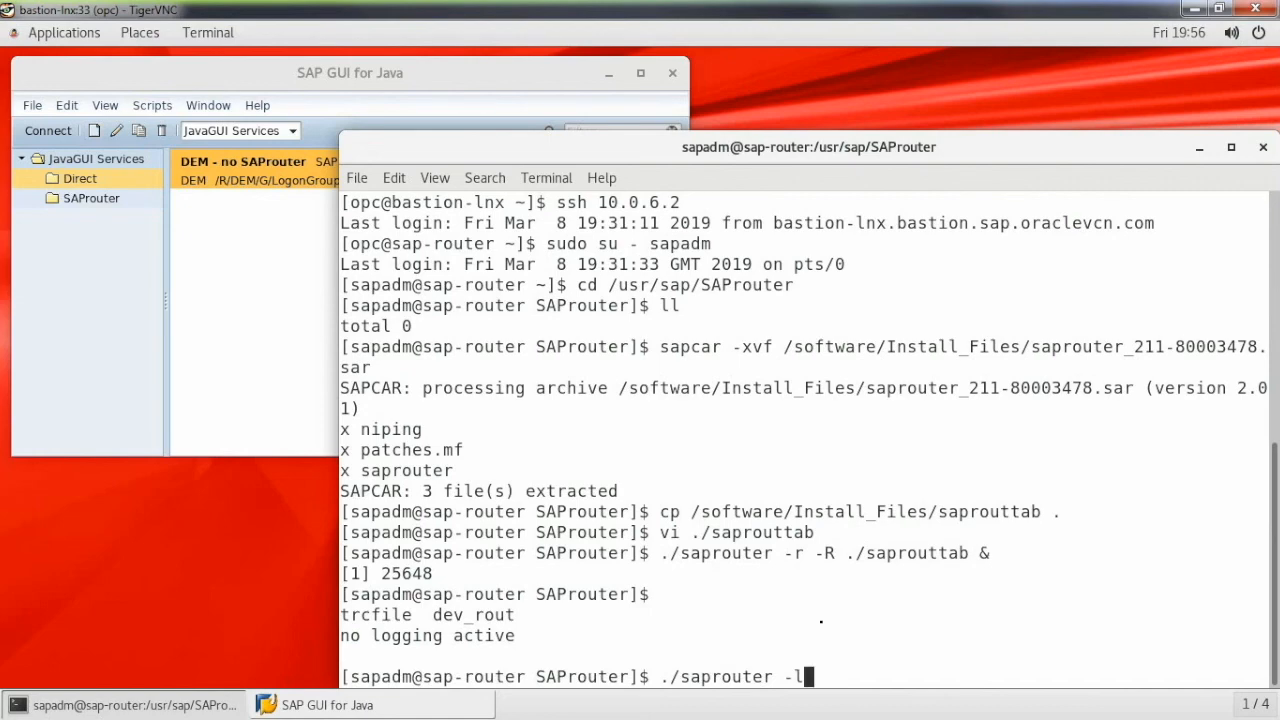
pyautogui.press('Return')
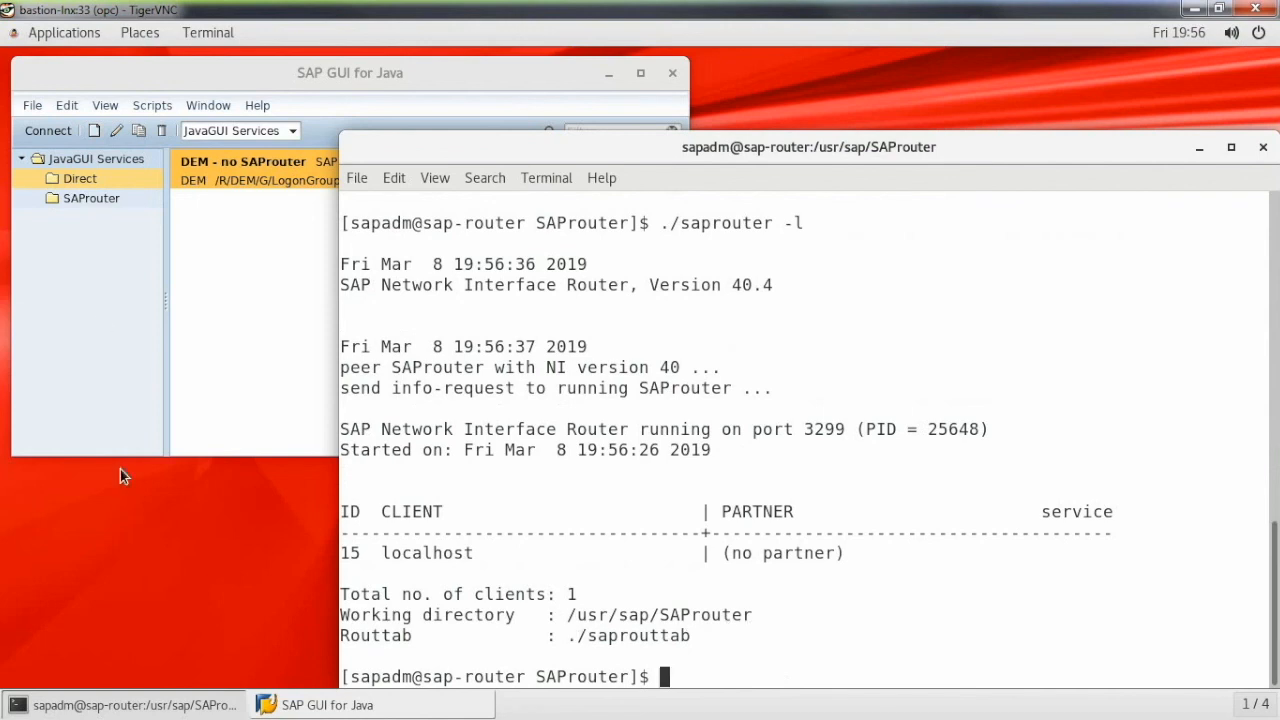
# - Open the DEM - PRIVATE SAProuter (10.0.6.2) connection's logon screen and rerun ./saprouter -l to check connected clients
pyautogui.click(87, 199)
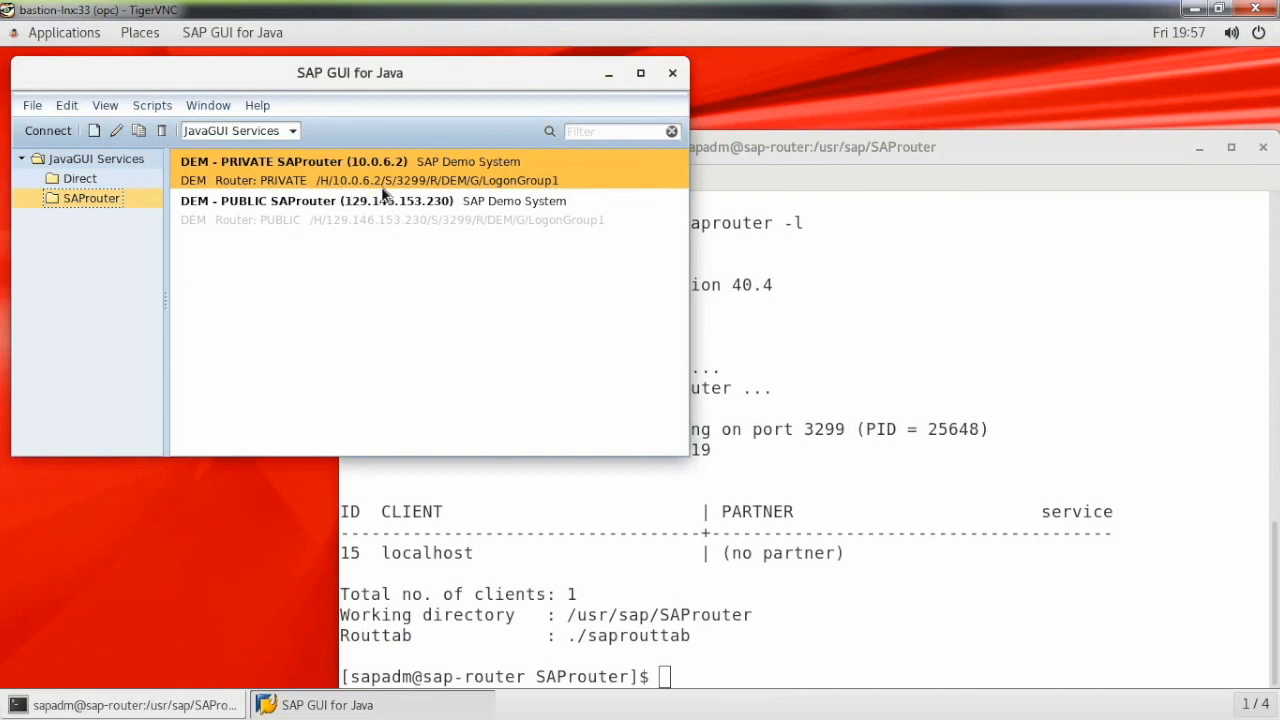
pyautogui.doubleClick(268, 163)
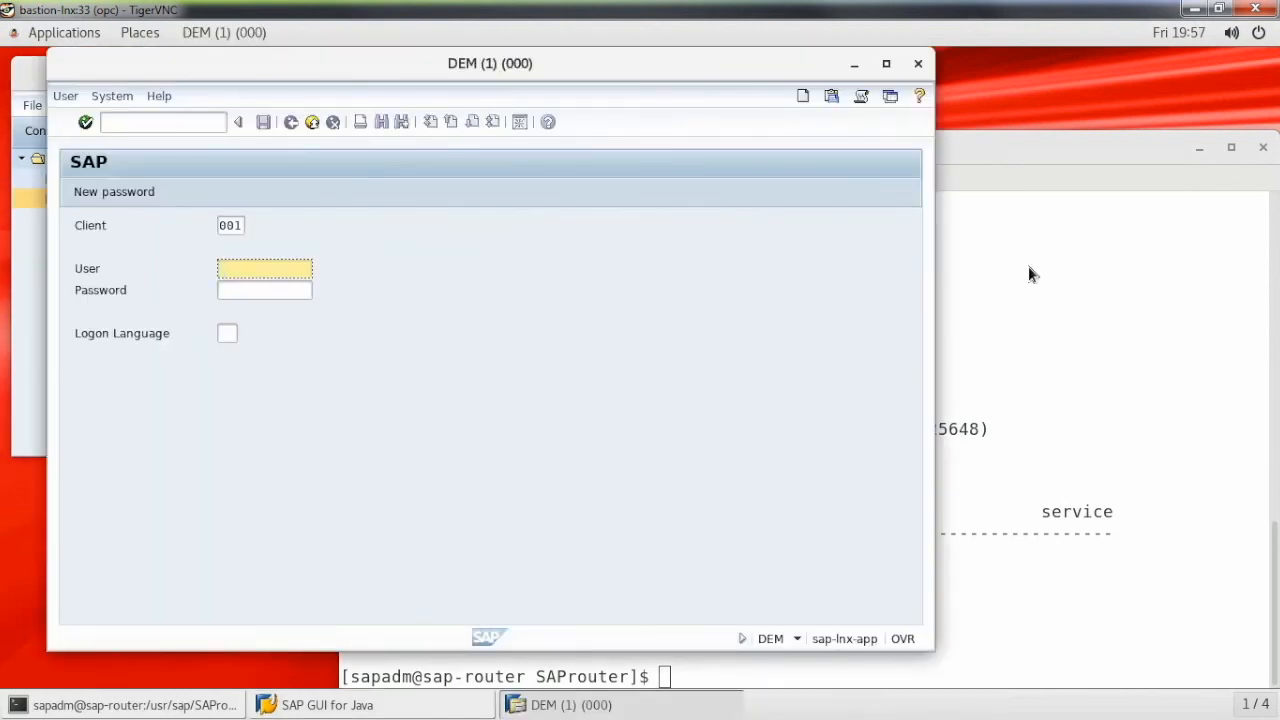
pyautogui.click(1035, 147)
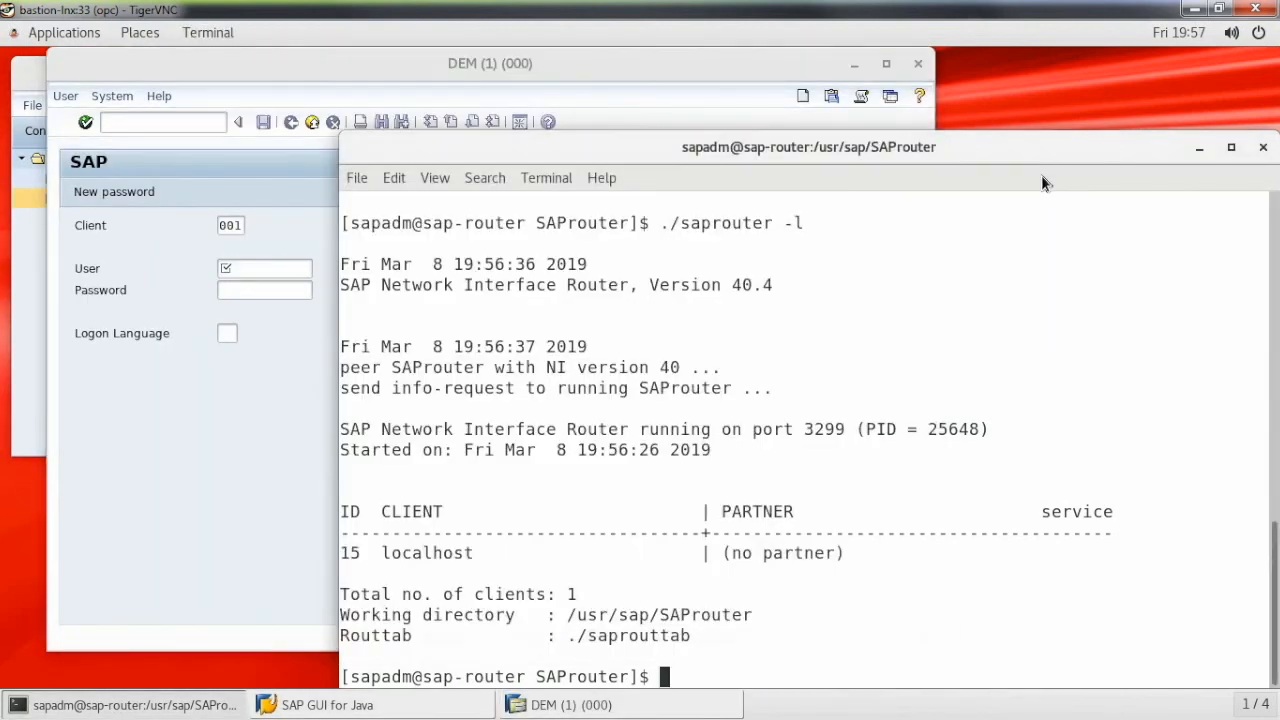
pyautogui.press('Up')
pyautogui.press('Return')
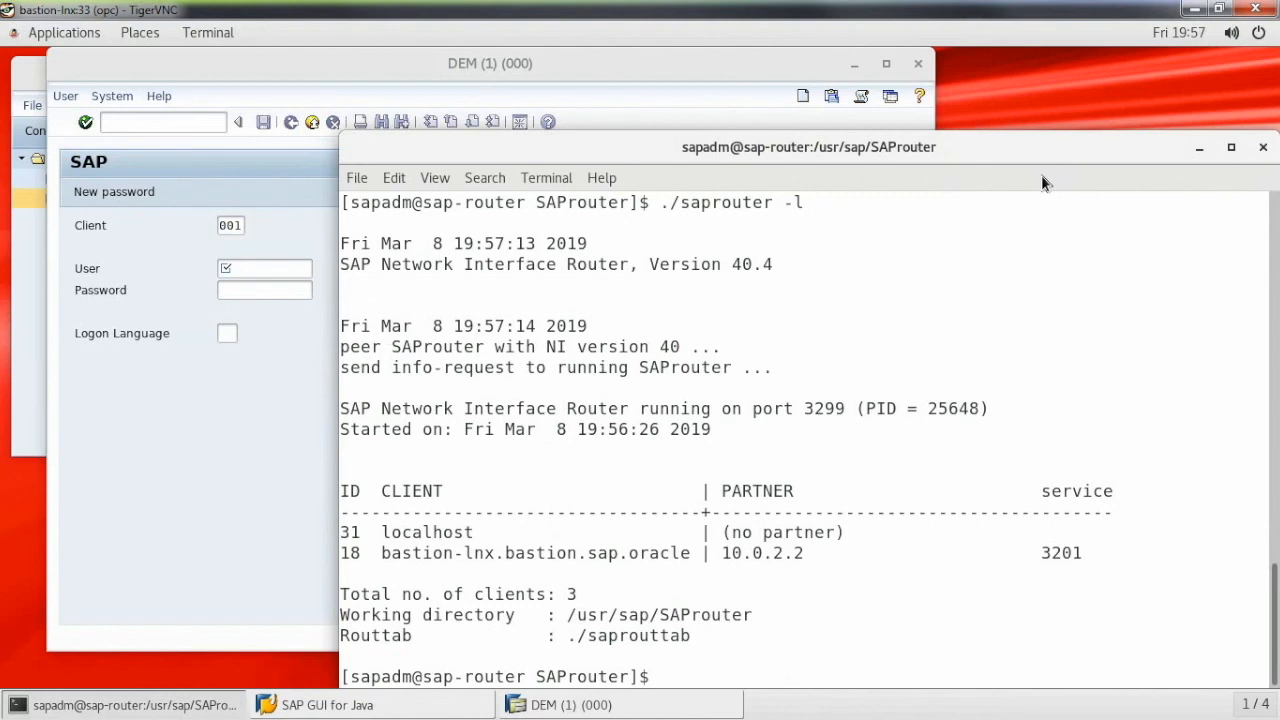
# - Open the DEM - PUBLIC SAProuter (129.146.153.230) connection's logon screen and rerun ./saprouter -l to check connected clients
pyautogui.click(31, 277)
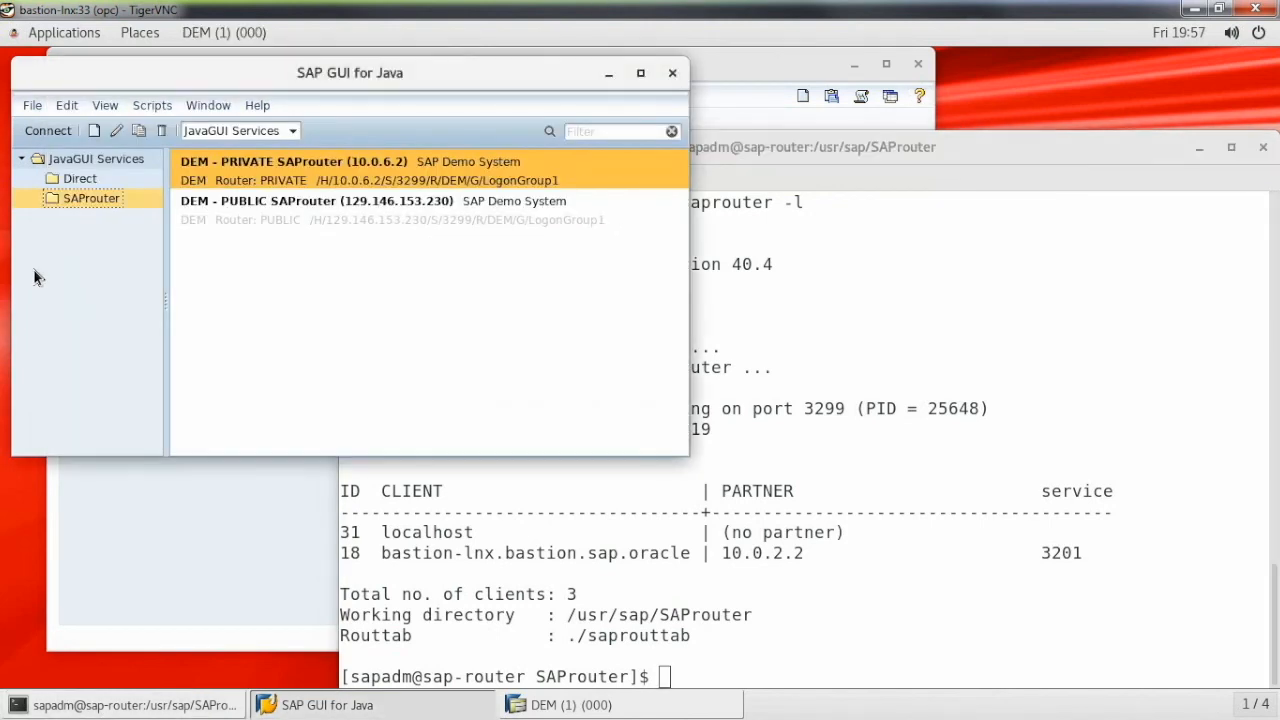
pyautogui.click(273, 212)
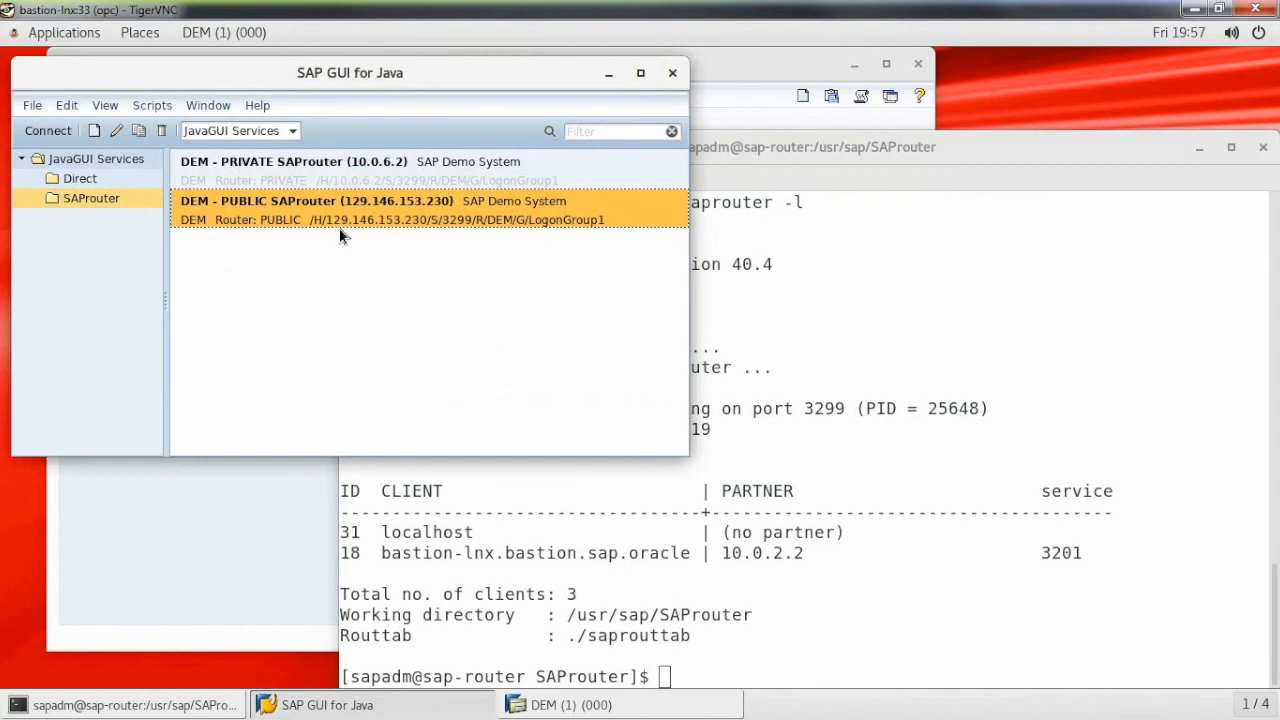
pyautogui.doubleClick(445, 221)
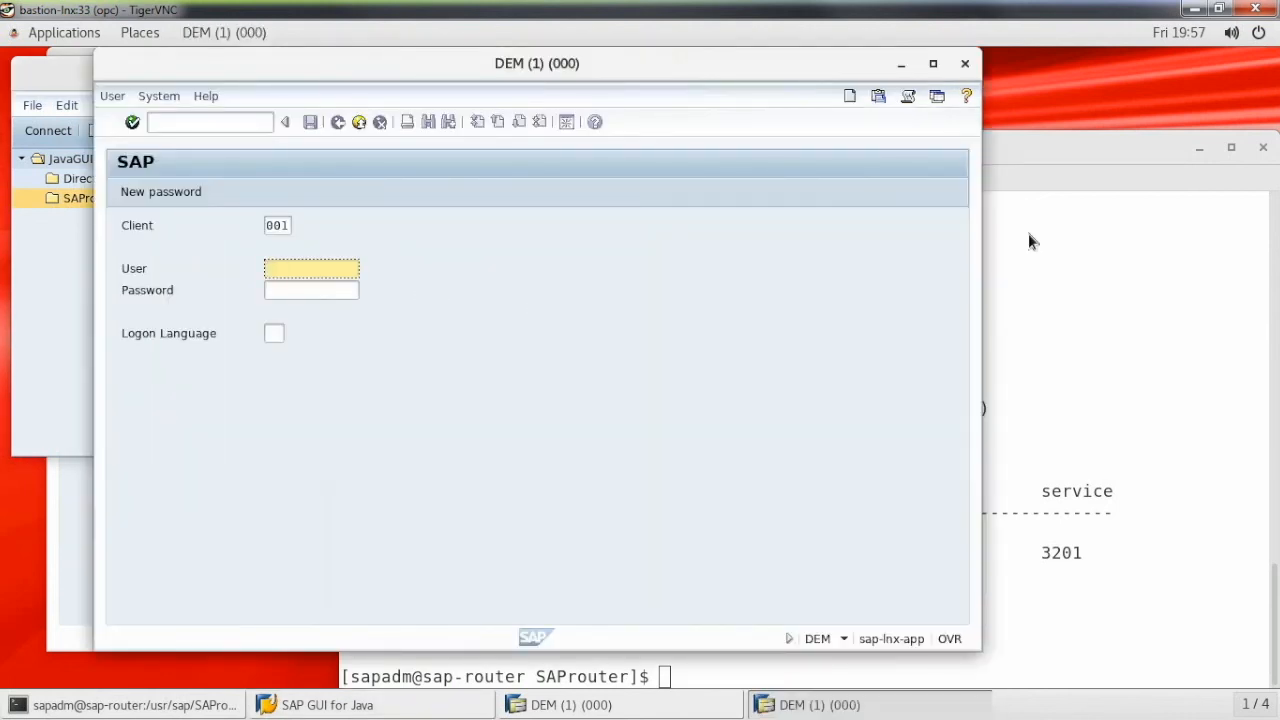
pyautogui.click(1029, 173)
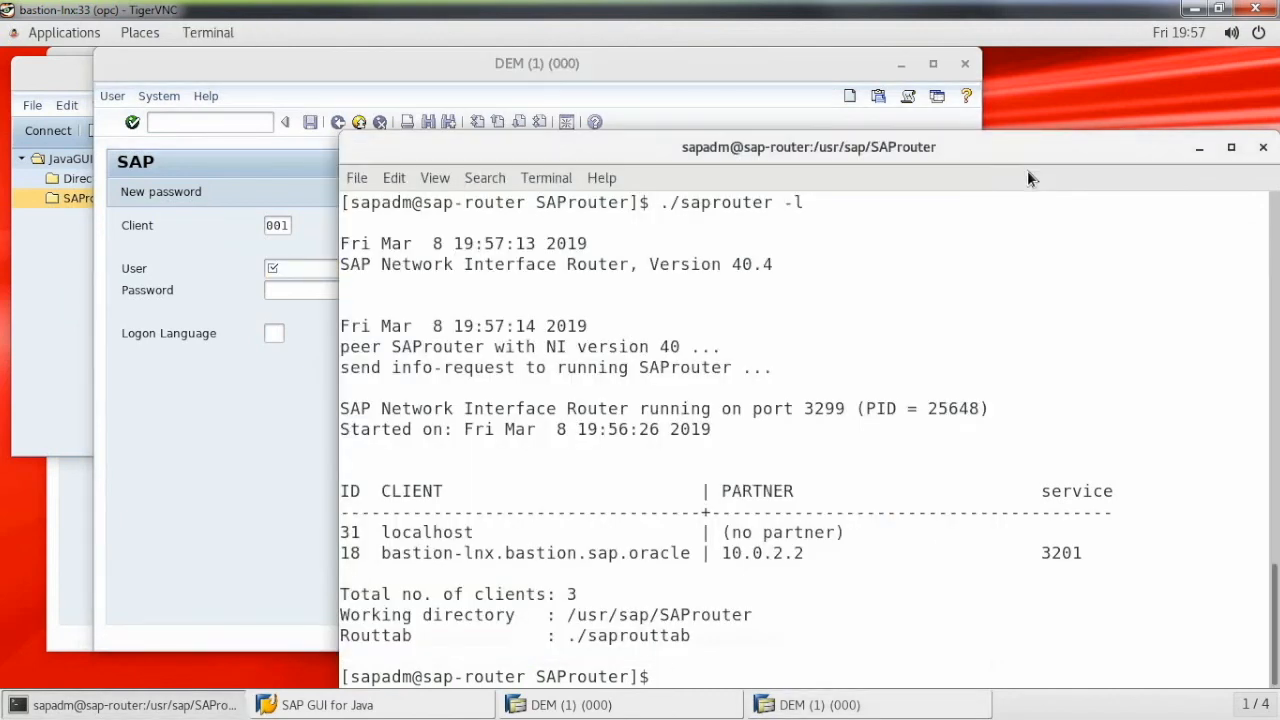
pyautogui.press('Up')
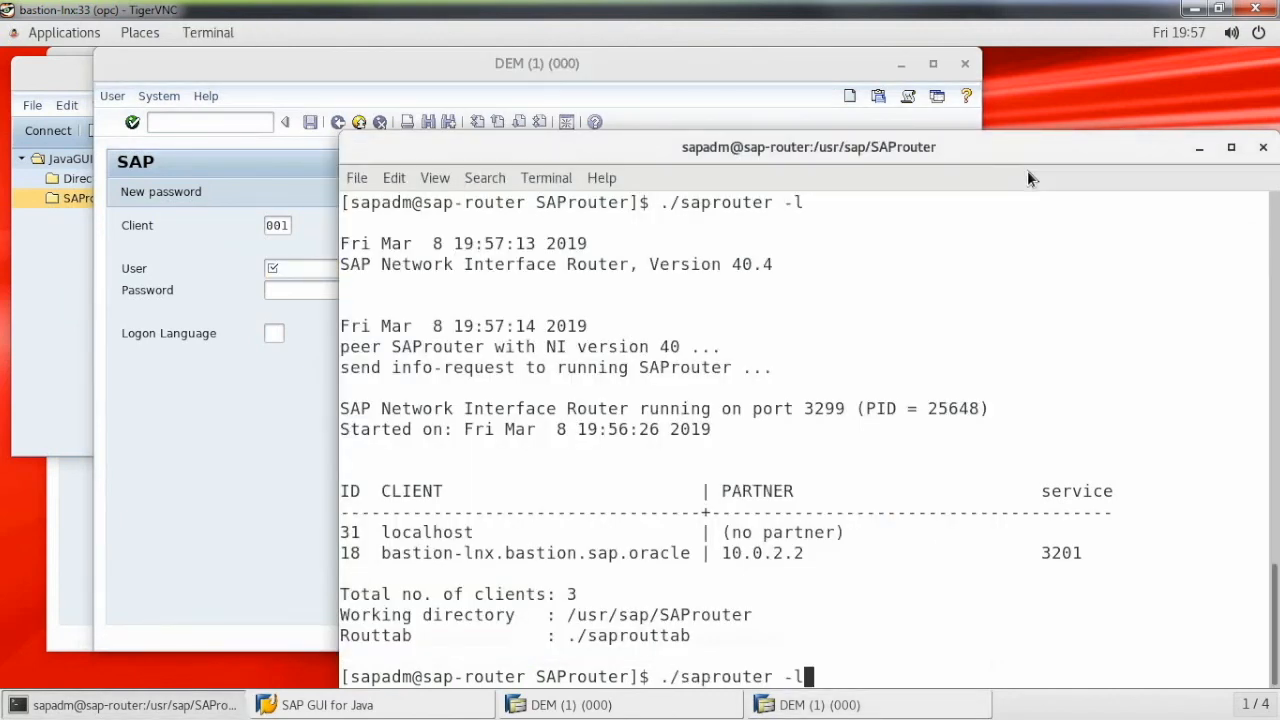
pyautogui.press('Return')
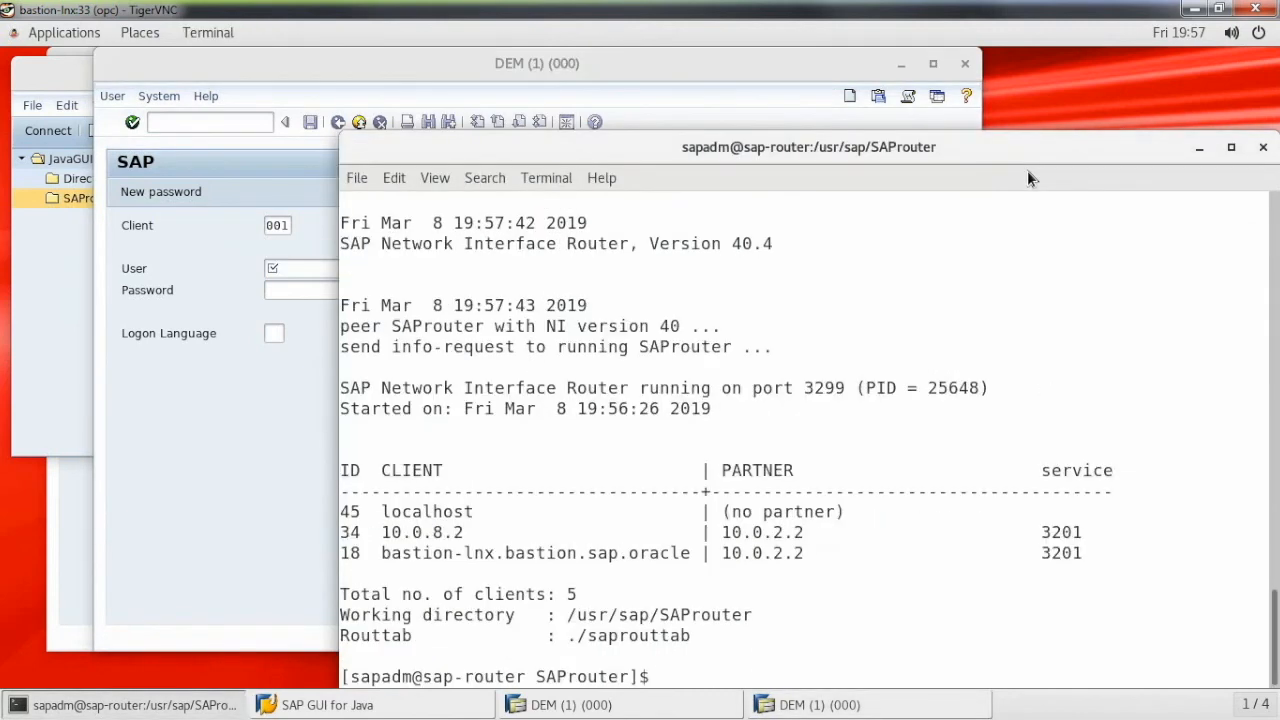